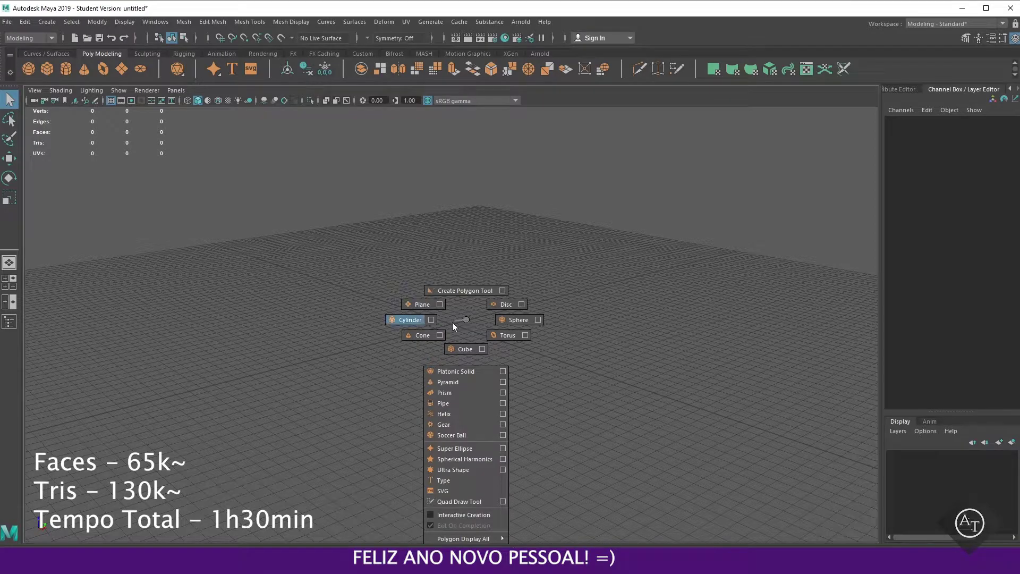
Create a polygon cylinder and stretch it into a long tube
right_click_drag(466, 320, 452, 322, "shift")
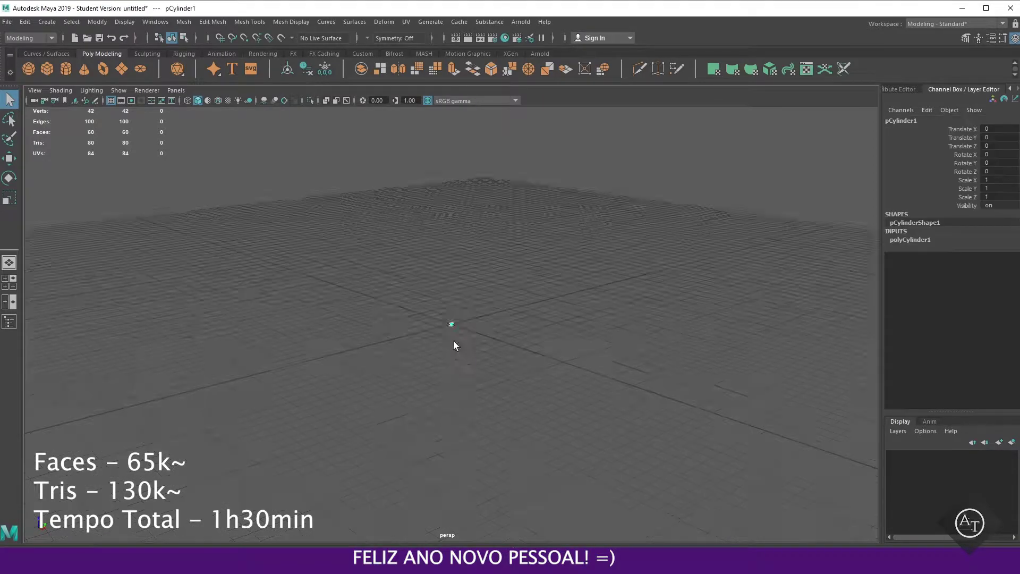
key("f")
key("w")
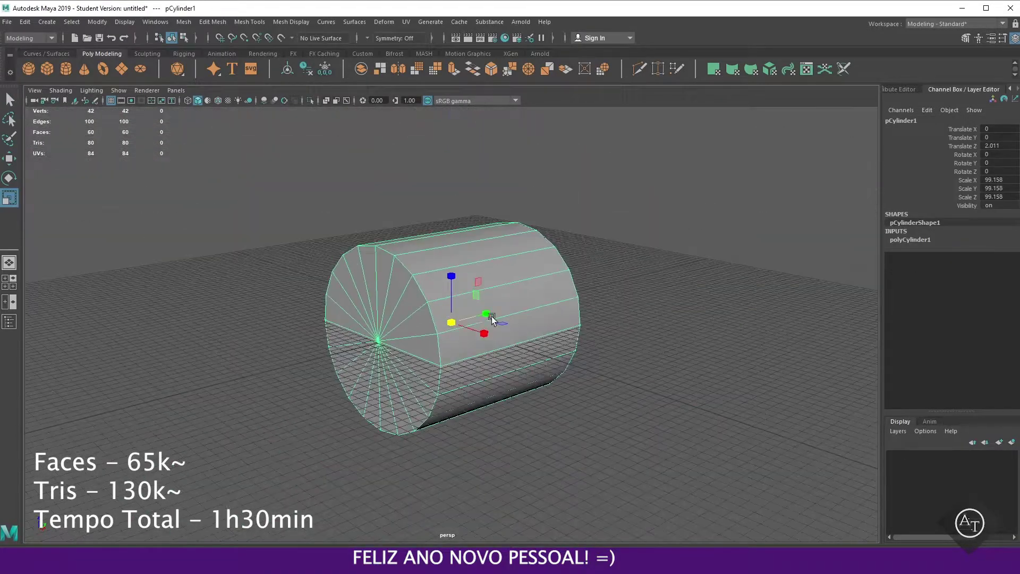
left_click_drag(458, 301, 514, 257, "alt")
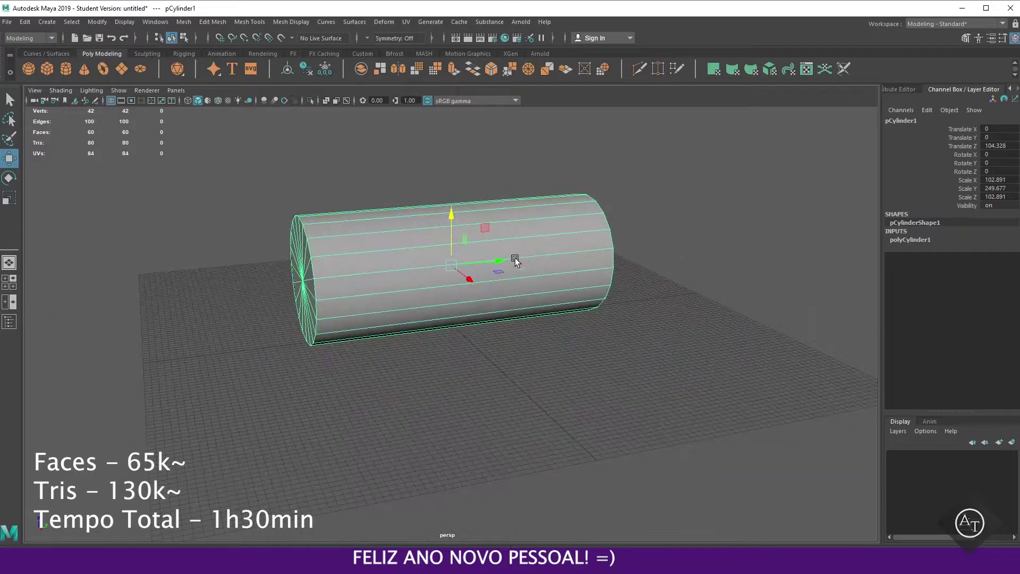
Insert edge loops around the cylinder and scale the middle loops outward into a bulge
right_click_drag(518, 222, 477, 250, "shift")
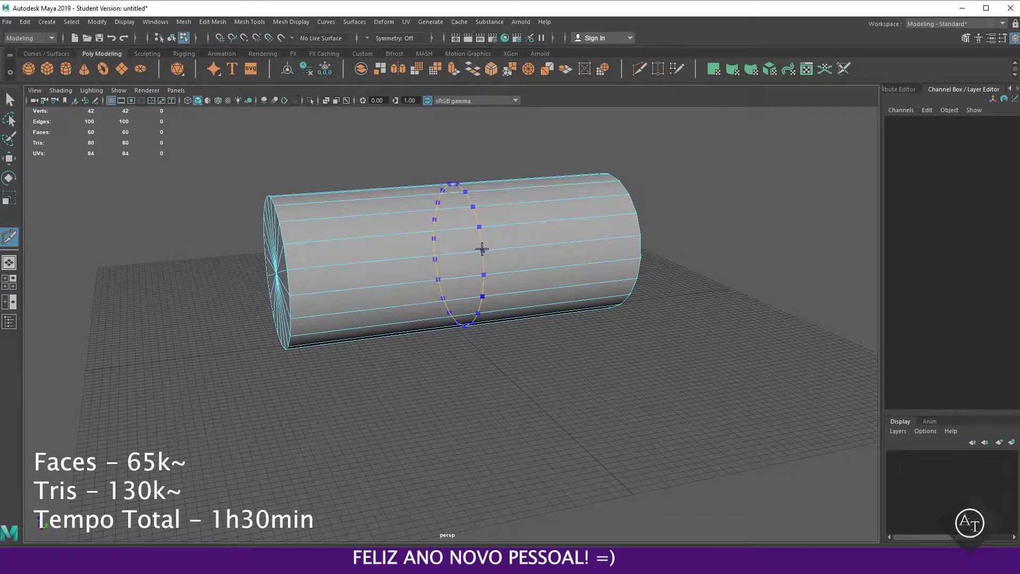
right_click(489, 239)
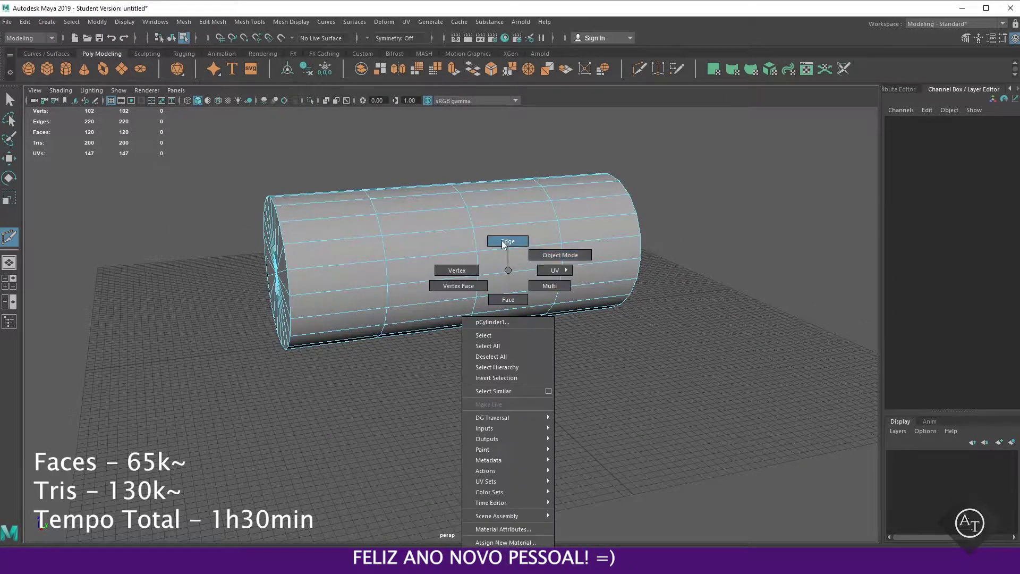
key("w")
mouse_move(456, 256)
left_mouse_down()
mouse_move(467, 246)
mouse_move(337, 390)
mouse_move(578, 295)
left_mouse_up()
left_click(567, 229, "ctrl")
Select the cylinder's end cap faces and extrude them outward
left_click(427, 370)
mouse_move(598, 353)
left_mouse_down()
mouse_move(478, 299)
mouse_move(601, 243)
mouse_move(267, 326)
mouse_move(273, 336)
left_mouse_up()
key("ctrl+e")
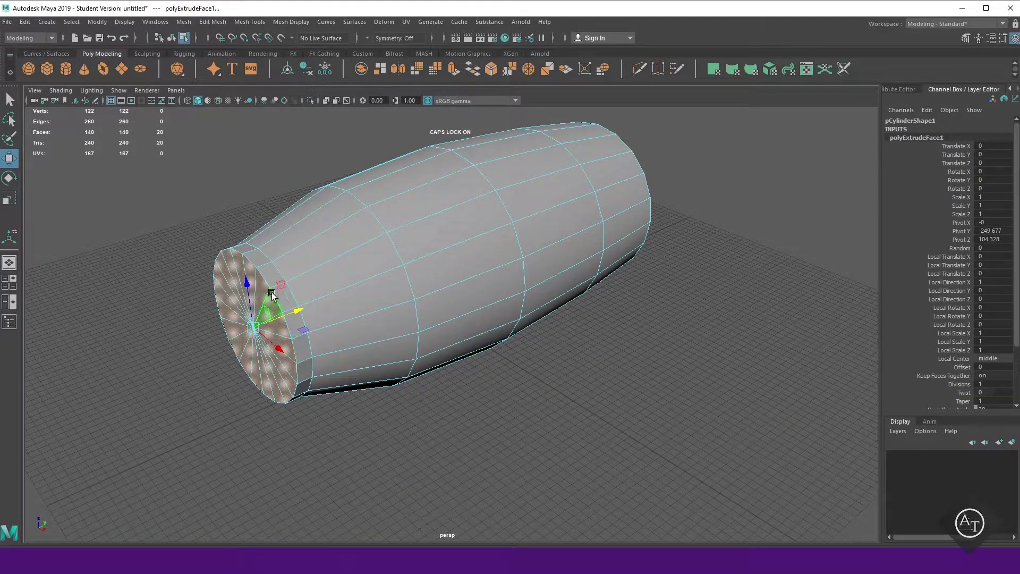
Extrude the cap twice more, narrowing each extrusion toward a pointed nose
key("ctrl+e")
mouse_move(242, 372)
left_mouse_down()
mouse_move(187, 367)
mouse_move(174, 383)
left_mouse_up()
key("ctrl+e")
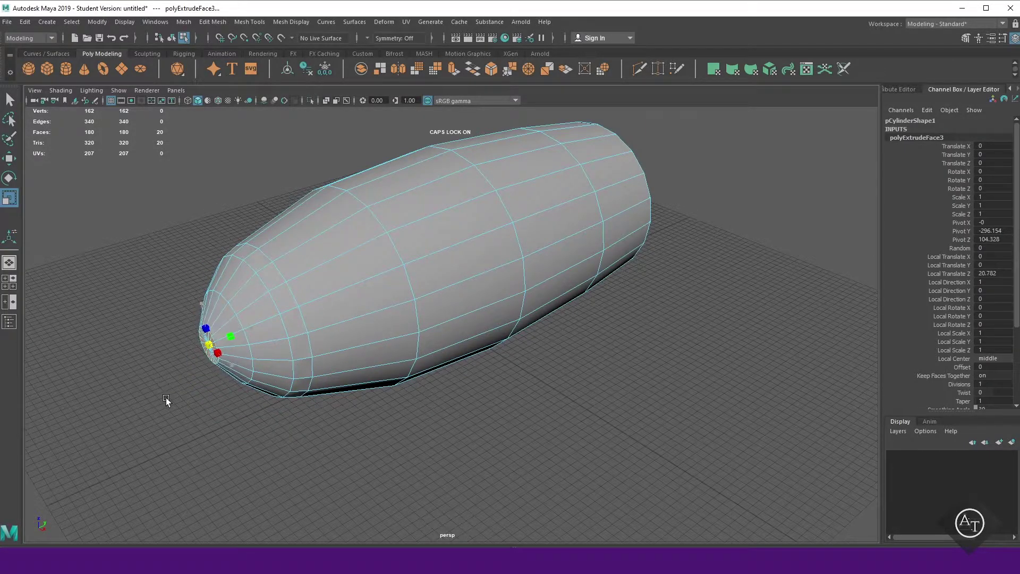
mouse_move(166, 397)
right_mouse_down("alt")
mouse_move(493, 448)
mouse_move(497, 399)
mouse_move(400, 464)
right_mouse_up("alt")
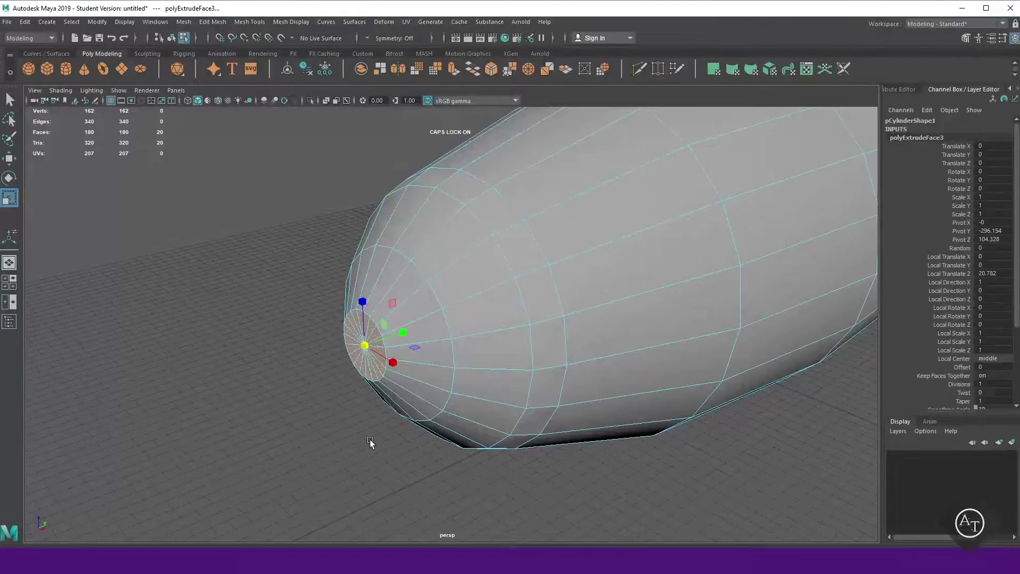
Cut a new edge loop into the hull just behind the nose with Multi-Cut
key("F9")
key("w")
mouse_move(340, 351)
right_mouse_down("alt")
mouse_move(297, 367)
mouse_move(426, 270)
right_mouse_up("alt")
right_click(426, 270, "shift")
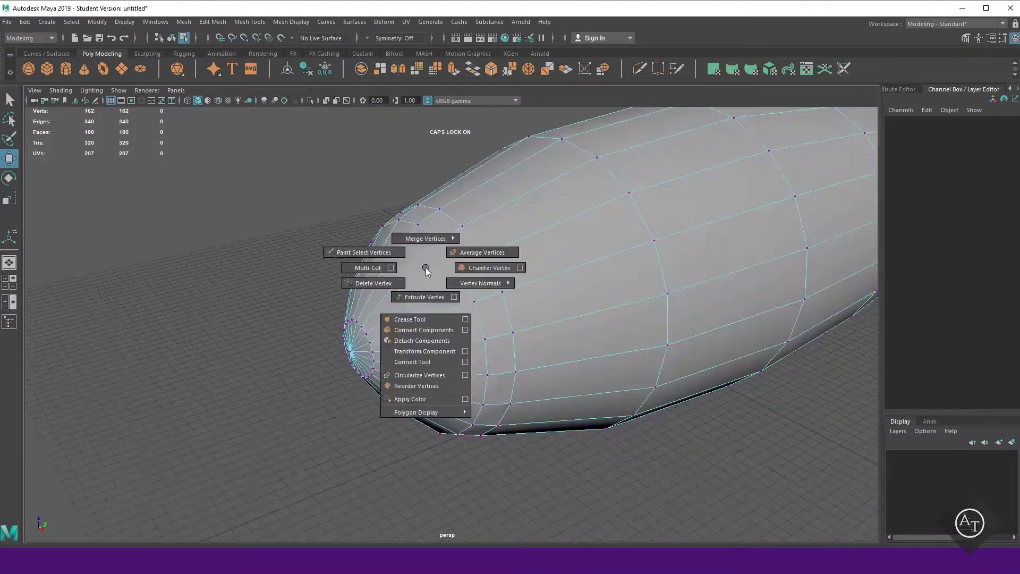
left_click(368, 267)
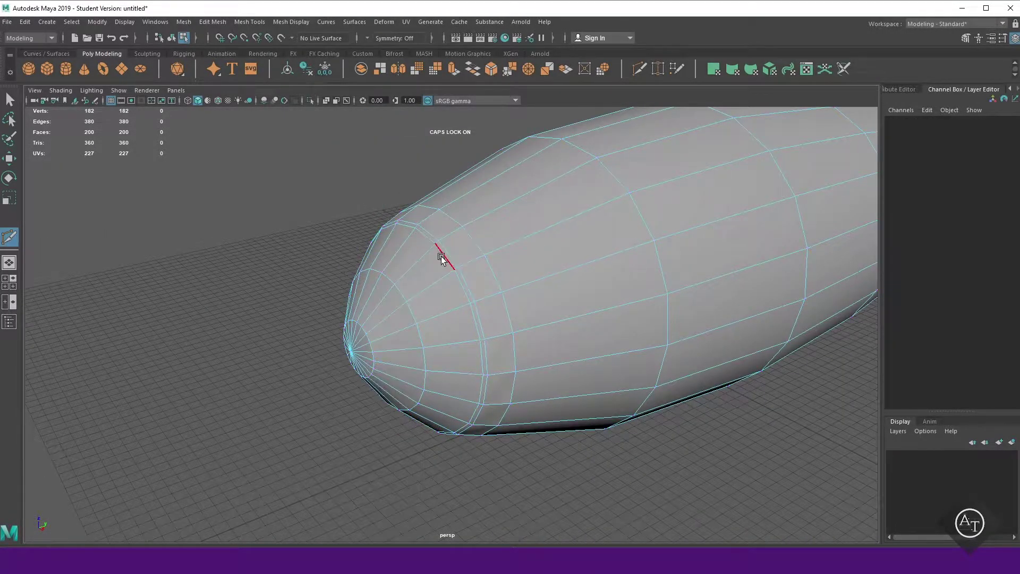
left_click(442, 258, "ctrl")
key("w")
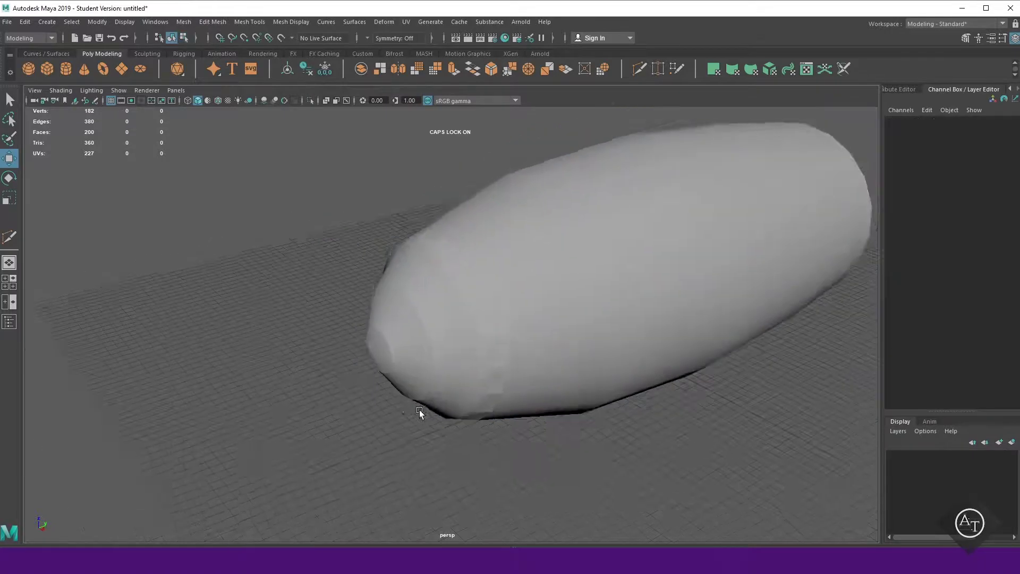
Soften the hull's edge shading and return to whole-object selection
right_click_drag(243, 236, 288, 213)
scroll(421, 257, "down", 3)
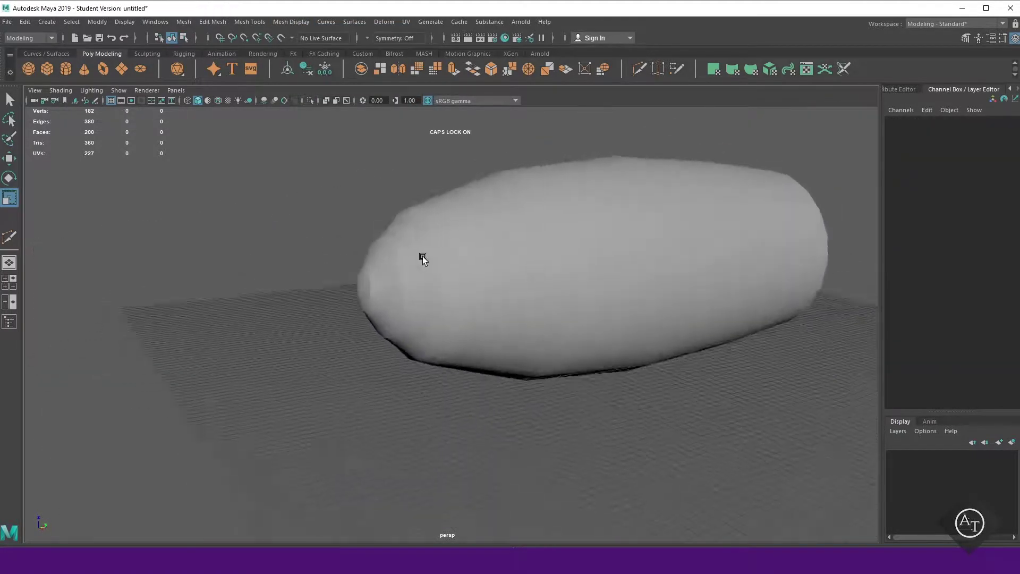
left_click(422, 258)
scroll(442, 289, "up", 3)
mouse_move(449, 285)
left_mouse_down("alt")
mouse_move(508, 308)
mouse_move(479, 235)
left_mouse_up("alt")
Insert a support edge loop near the nose and position it
right_click_drag(478, 234, 427, 266, "shift")
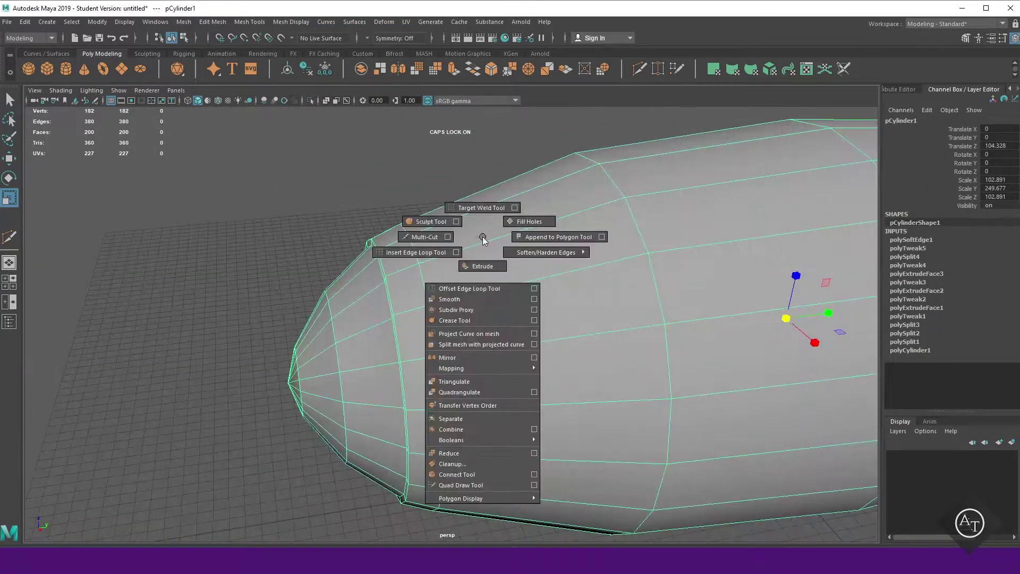
left_click_drag(426, 262, 369, 292, "alt")
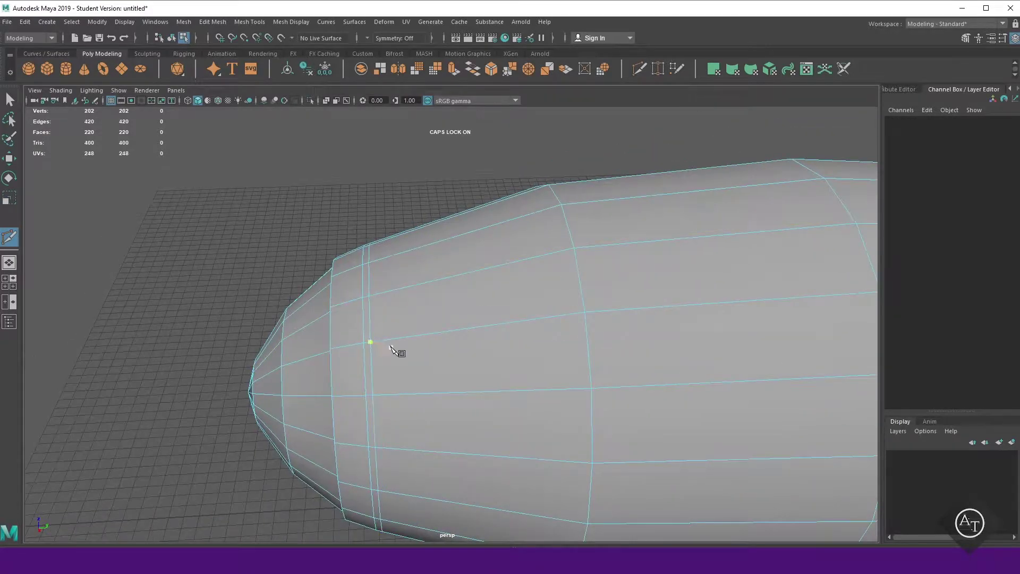
left_click_drag(396, 351, 424, 220, "alt")
left_click(425, 317)
left_click_drag(424, 317, 471, 323, "alt")
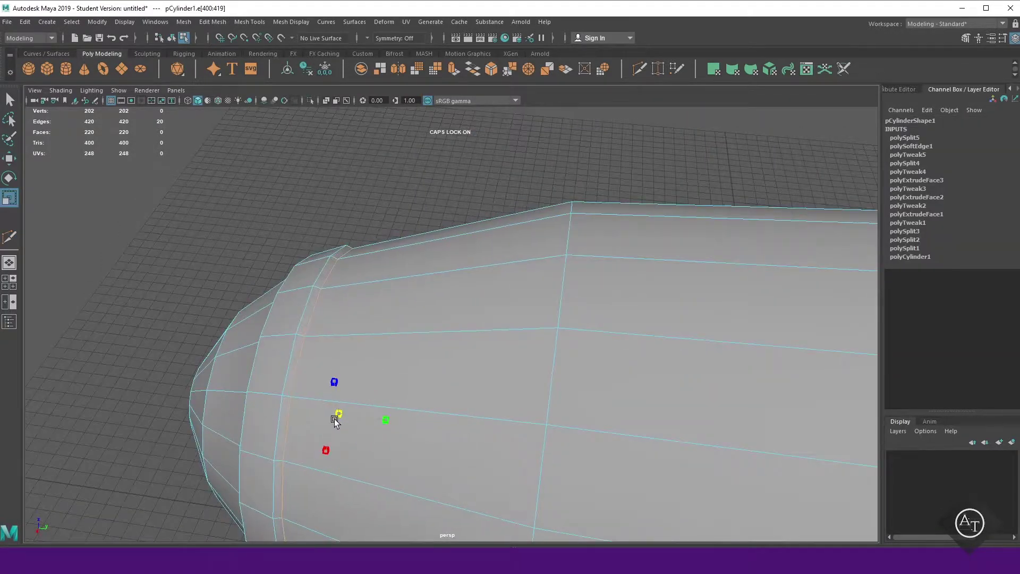
key("w")
mouse_move(335, 422)
left_mouse_down("alt")
mouse_move(471, 360)
mouse_move(324, 334)
mouse_move(483, 329)
mouse_move(331, 349)
mouse_move(598, 354)
mouse_move(549, 448)
mouse_move(495, 275)
left_mouse_up("alt")
Bevel the nose edge loop with a 0.5 fraction and 1 segment
right_click(330, 282)
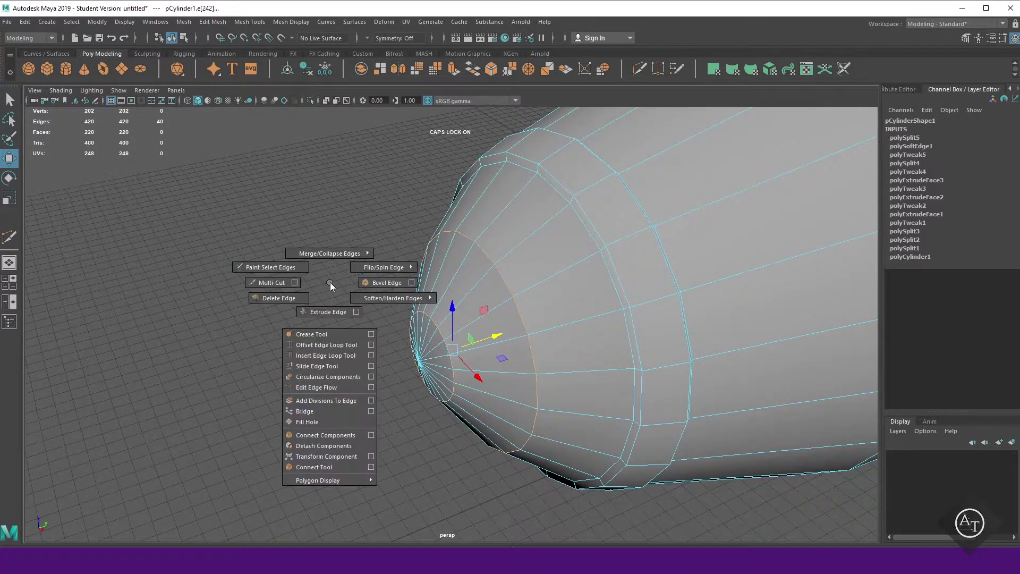
left_click_drag(322, 202, 524, 296, "alt")
left_click(524, 296)
right_click(298, 205)
left_click(300, 176)
left_click(479, 250)
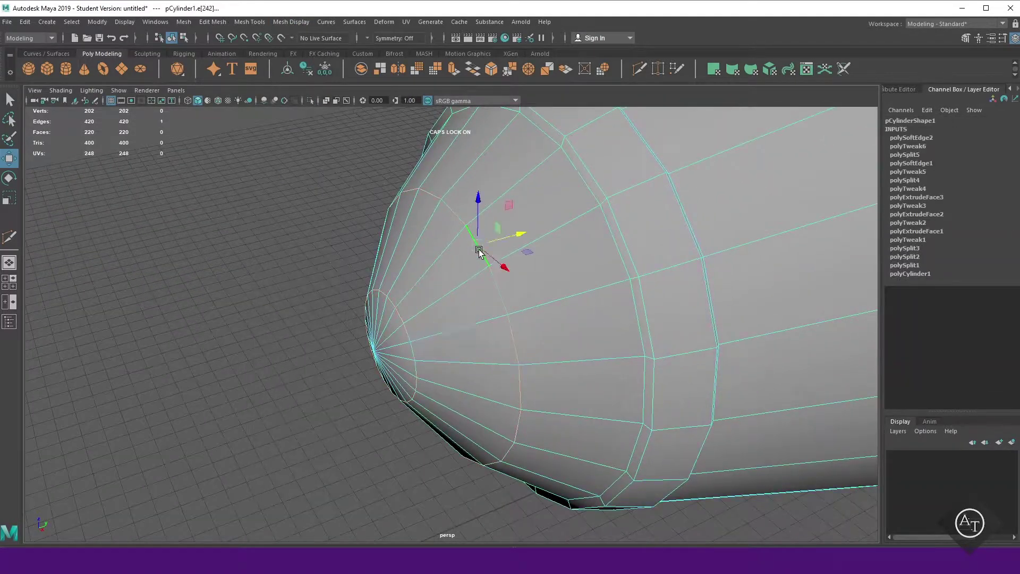
right_click(319, 260, "shift")
left_click(384, 298)
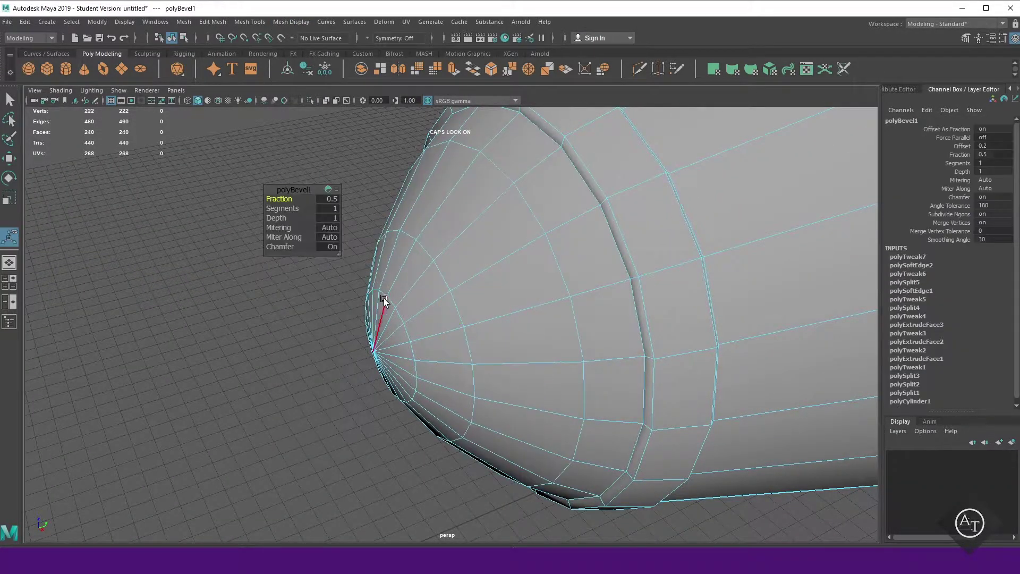
left_click(372, 201)
Preview the hull smoothed with 3, then return it to low-poly display with 1
key("F11")
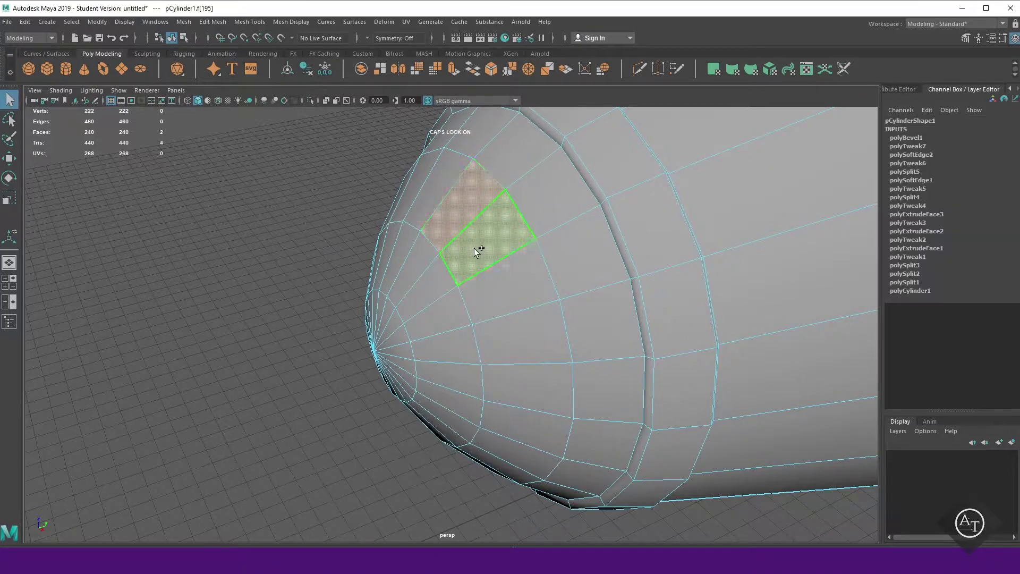
double_click(474, 248)
left_click(346, 204)
key("3")
scroll(490, 319, "down", 5)
scroll(597, 348, "down", 5)
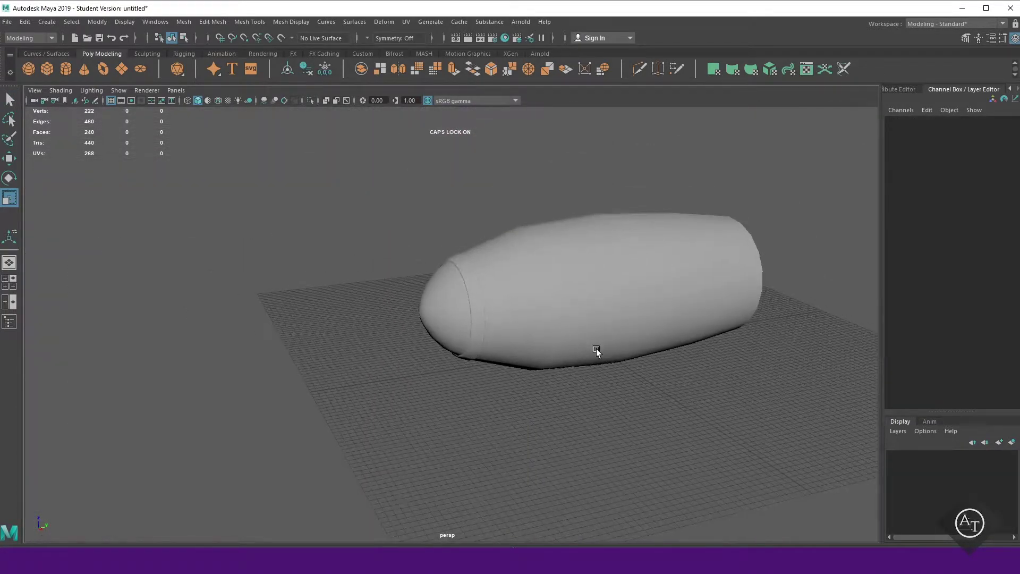
left_click(597, 348)
key("1")
scroll(543, 482, "up", 3)
scroll(544, 482, "up", 3)
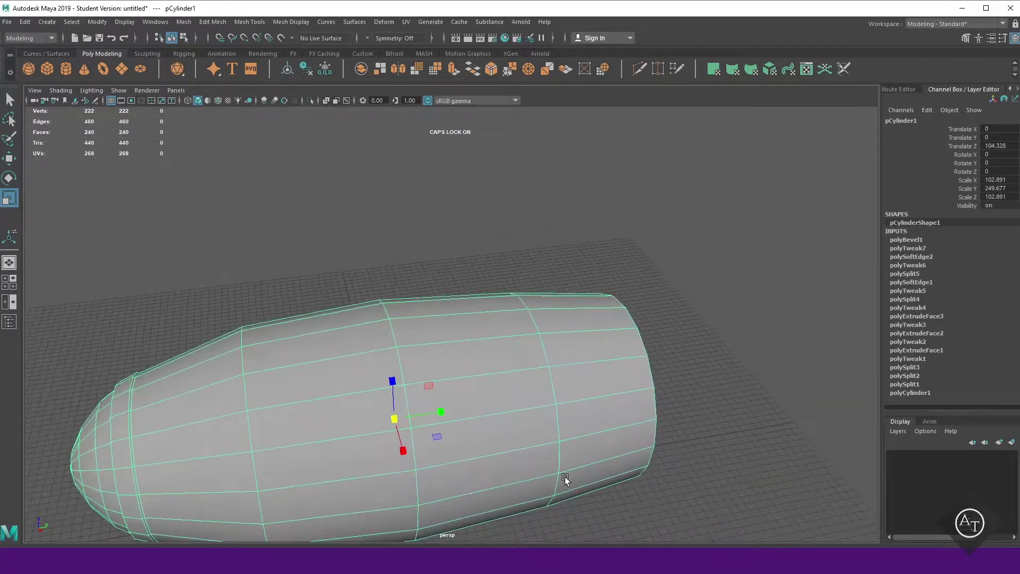
Bevel the edge loop on the hull's top with a 0.05 fraction and 1 segment
key("F10")
left_click_drag(552, 381, 560, 299, "alt")
left_click(560, 299)
key("space")
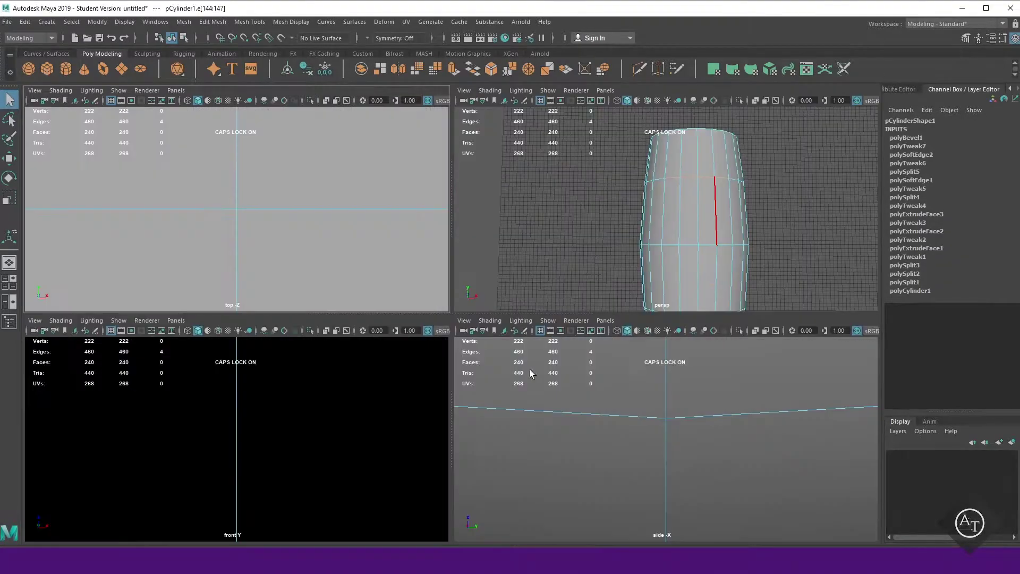
key("space")
key("space")
key("space")
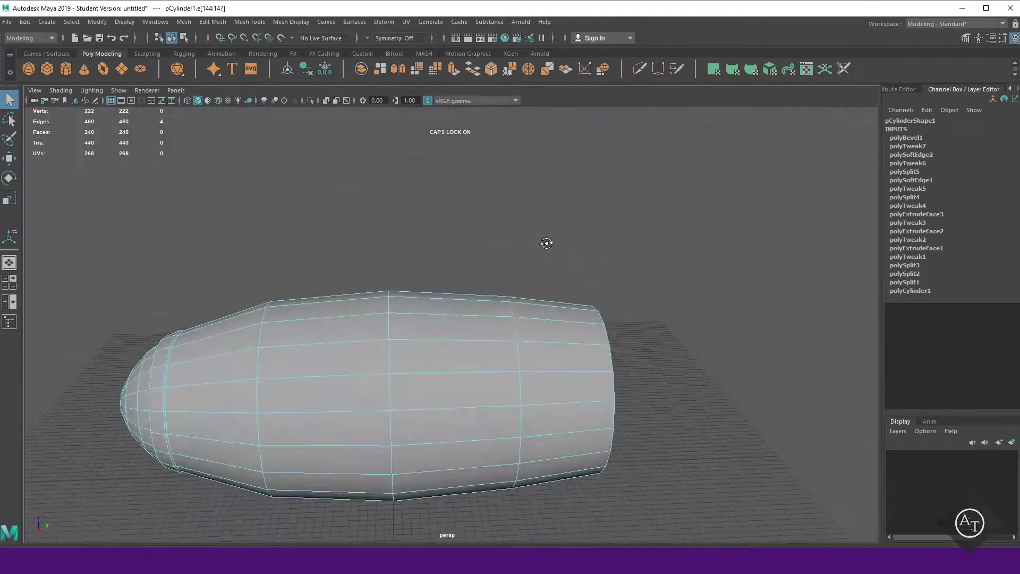
key("w")
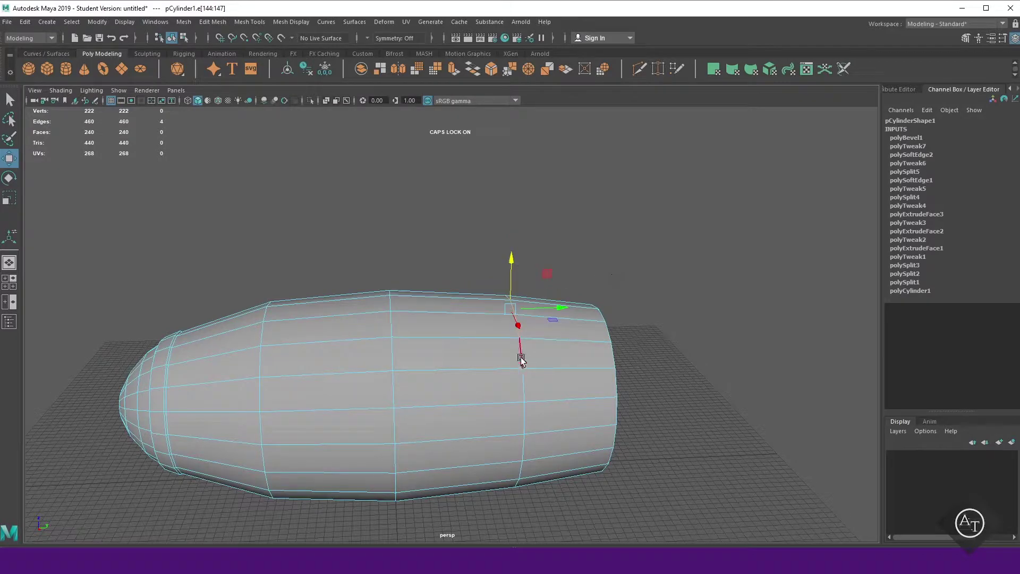
key("ctrl+b")
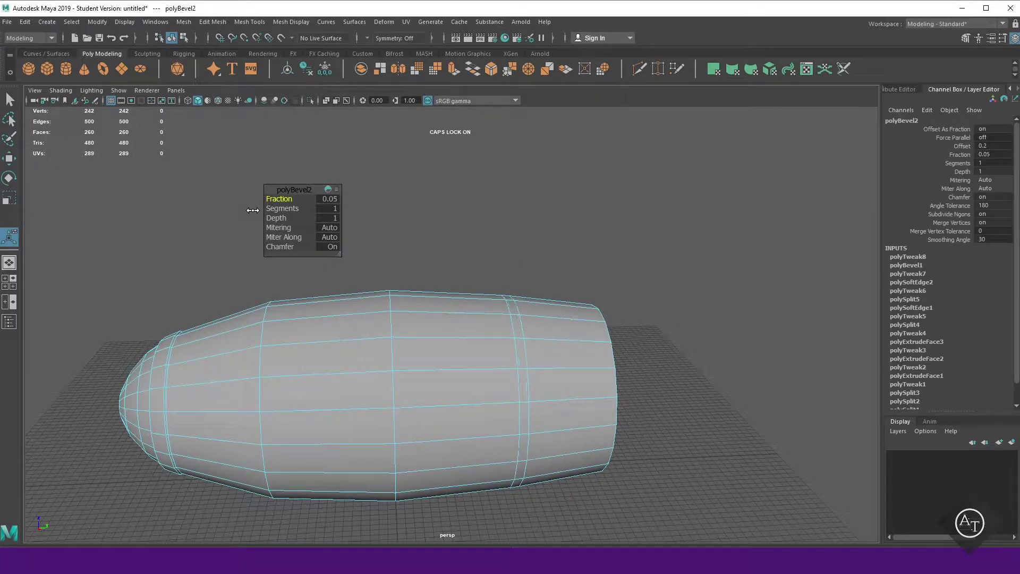
Pull the rear top edge upward into a raised cockpit backrest
left_click(528, 301)
scroll(506, 411, "down", 2)
key("space")
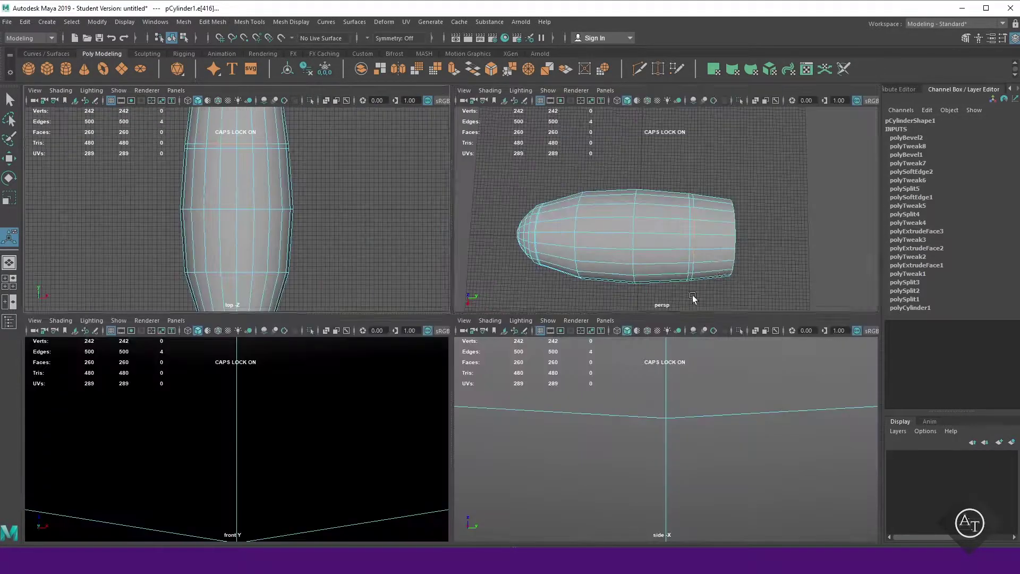
key("space")
key("w")
mouse_move(540, 271)
left_mouse_down()
mouse_move(540, 205)
mouse_move(607, 291)
left_mouse_up()
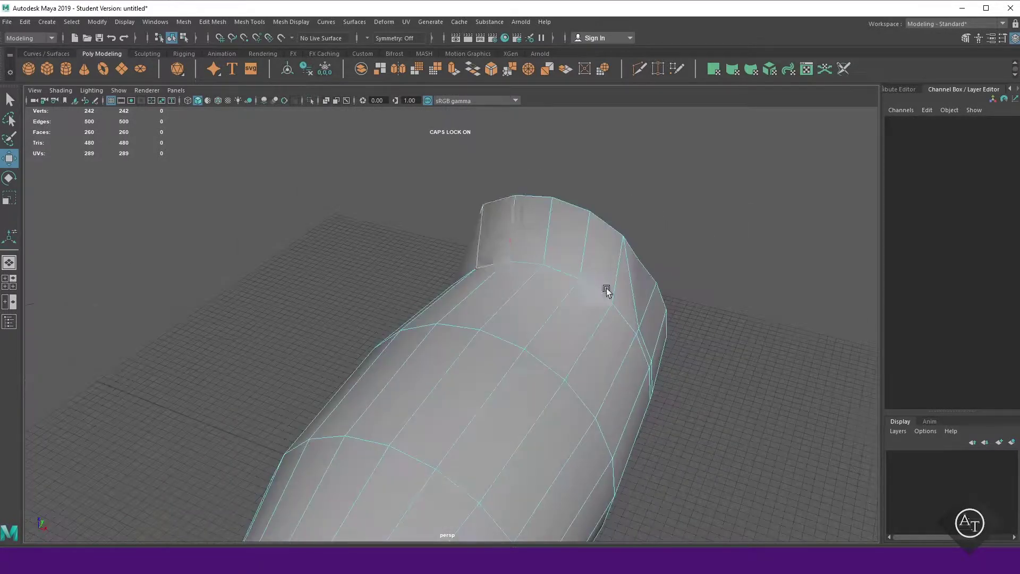
Delete the cockpit's top faces and extrude the opening's rim inward and down
left_click(593, 259)
key("Delete")
mouse_move(476, 285)
left_mouse_down("alt")
mouse_move(752, 350)
mouse_move(556, 237)
left_mouse_up("alt")
key("ctrl+e")
key("r")
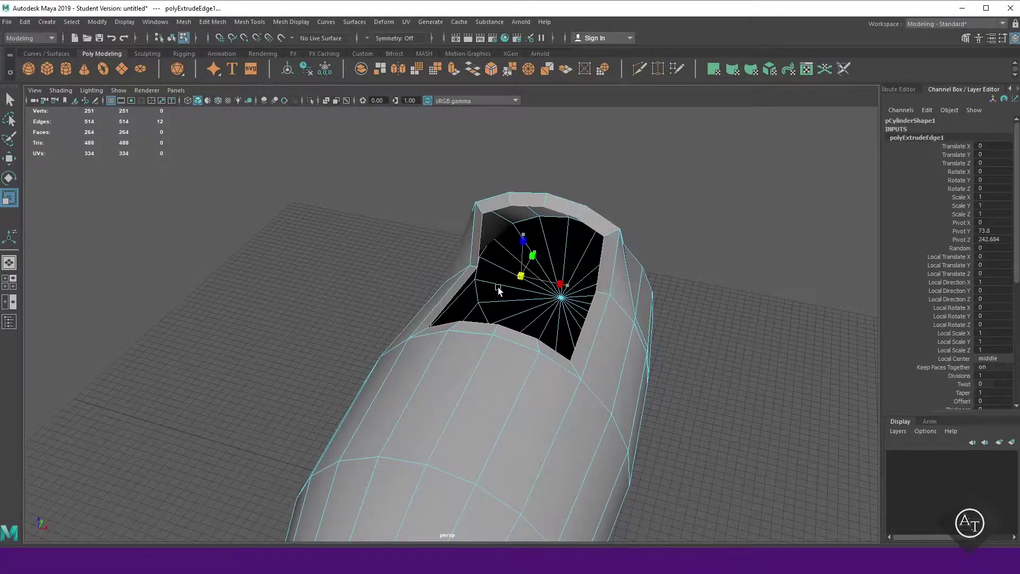
mouse_move(489, 292)
left_mouse_down("alt")
mouse_move(494, 358)
mouse_move(460, 304)
left_mouse_up("alt")
key("ctrl+e")
key("w")
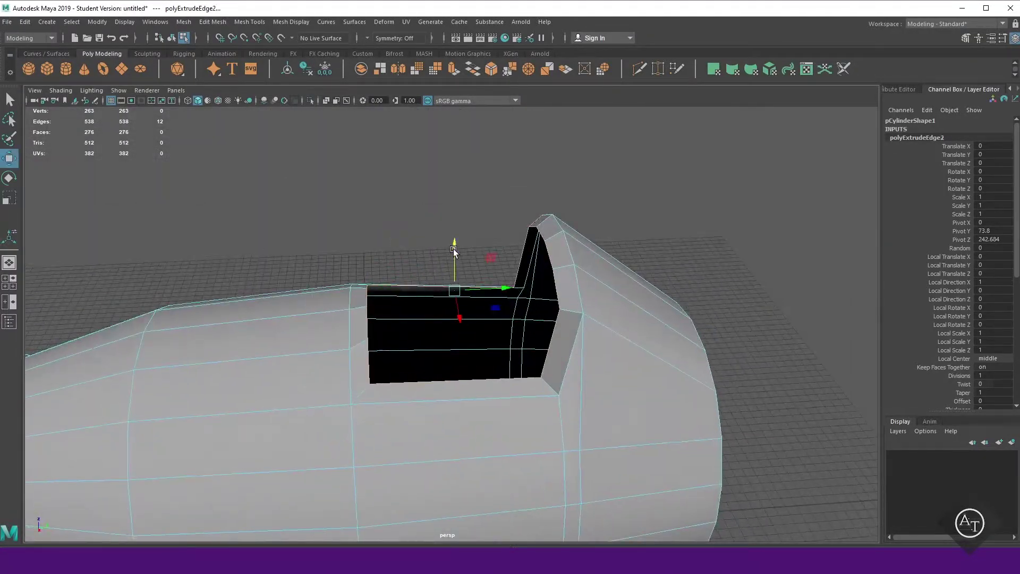
mouse_move(454, 249)
left_mouse_down()
mouse_move(455, 282)
mouse_move(545, 347)
mouse_move(539, 319)
mouse_move(478, 223)
left_mouse_up()
Delete the stray faces inside the cockpit and weld a loose vertex to its neighbour
left_click(543, 330)
key("Delete")
left_click(249, 22)
left_click(273, 187)
left_click_drag(478, 188, 495, 281)
mouse_move(496, 281)
left_mouse_down("alt")
mouse_move(467, 314)
mouse_move(459, 305)
mouse_move(490, 326)
mouse_move(353, 344)
mouse_move(581, 319)
mouse_move(523, 250)
left_mouse_up("alt")
Extrude the cockpit opening's front rim edges
key("w")
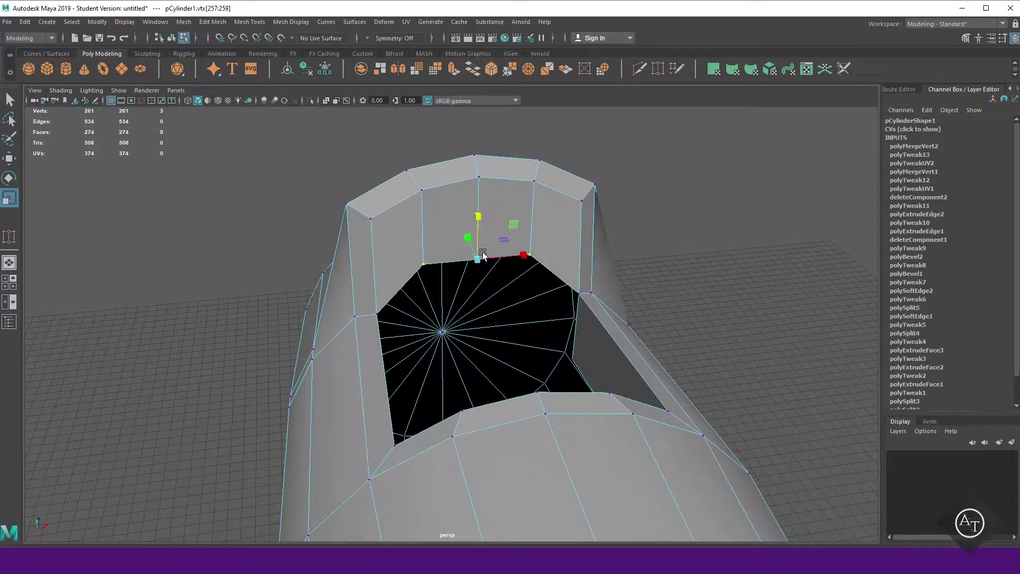
key("w")
left_click(726, 267)
mouse_move(726, 266)
left_mouse_down("alt")
mouse_move(733, 317)
mouse_move(583, 234)
mouse_move(622, 334)
left_mouse_up("alt")
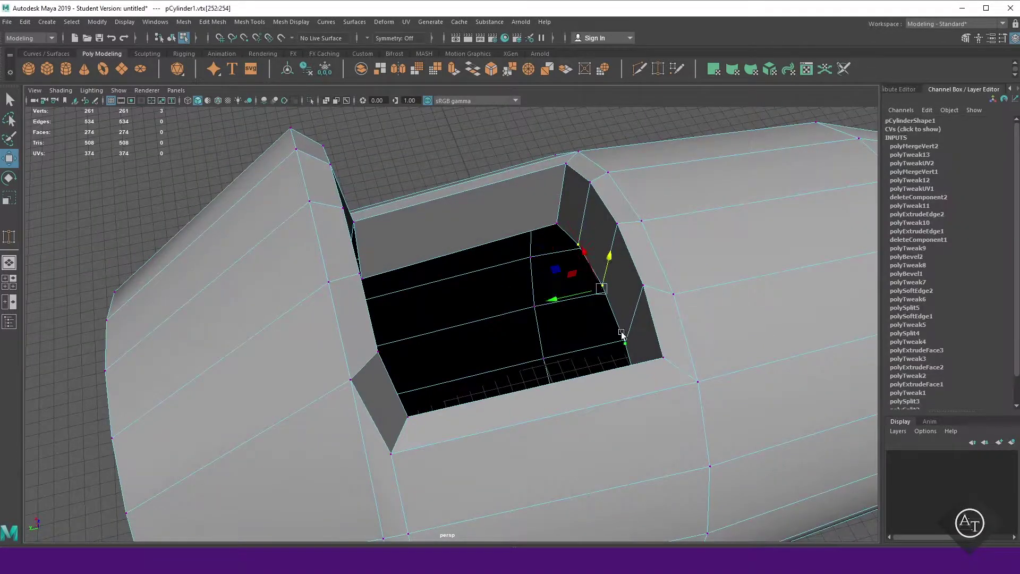
mouse_move(590, 291)
left_mouse_down("alt")
mouse_move(496, 221)
mouse_move(447, 376)
mouse_move(526, 369)
mouse_move(627, 298)
left_mouse_up("alt")
mouse_move(628, 298)
left_mouse_down("alt")
mouse_move(593, 414)
mouse_move(565, 354)
mouse_move(599, 382)
mouse_move(362, 319)
mouse_move(479, 374)
left_mouse_up("alt")
key("ctrl+e")
Merge the leftover corner vertices of the new rim so the cockpit closes cleanly
right_click_drag(600, 229, 624, 201)
left_click(592, 235)
left_click_drag(592, 235, 563, 314, "alt")
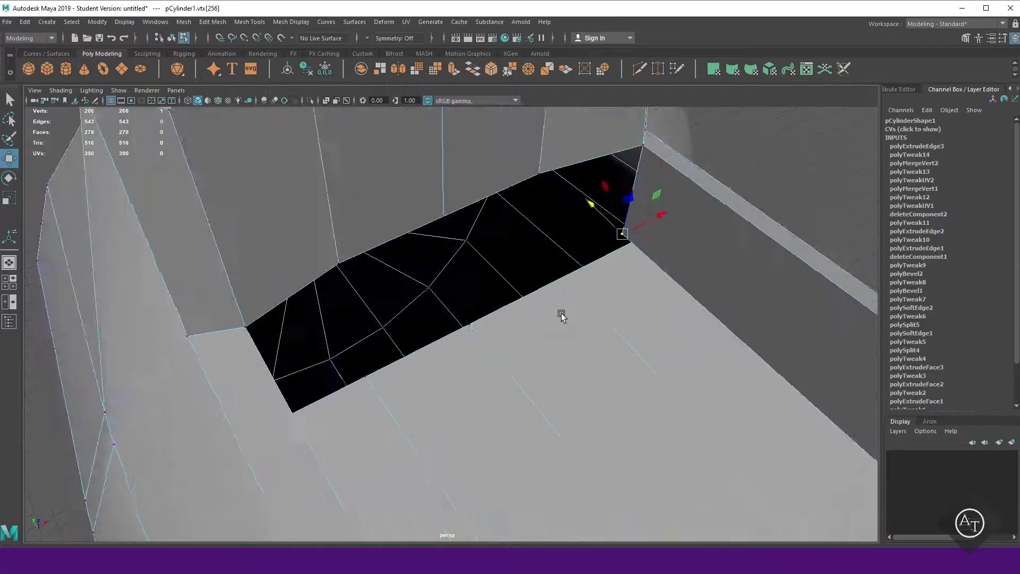
scroll(563, 314, "up", 3)
mouse_move(427, 296)
left_mouse_down("alt")
mouse_move(449, 399)
mouse_move(504, 276)
left_mouse_up("alt")
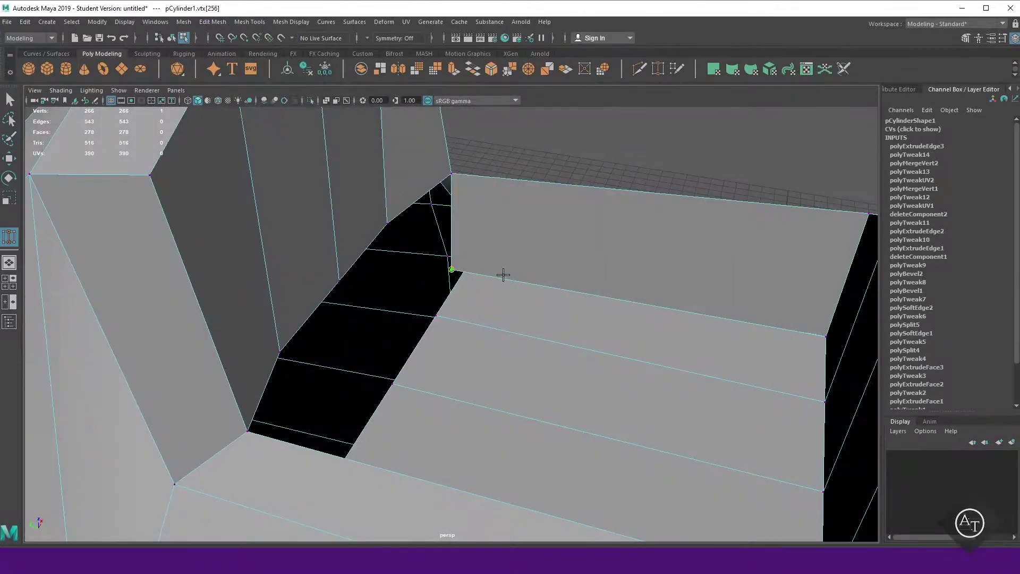
right_click_drag(504, 276, 457, 293, "alt")
mouse_move(457, 293)
left_mouse_down("alt")
mouse_move(505, 358)
mouse_move(451, 326)
mouse_move(248, 396)
left_mouse_up("alt")
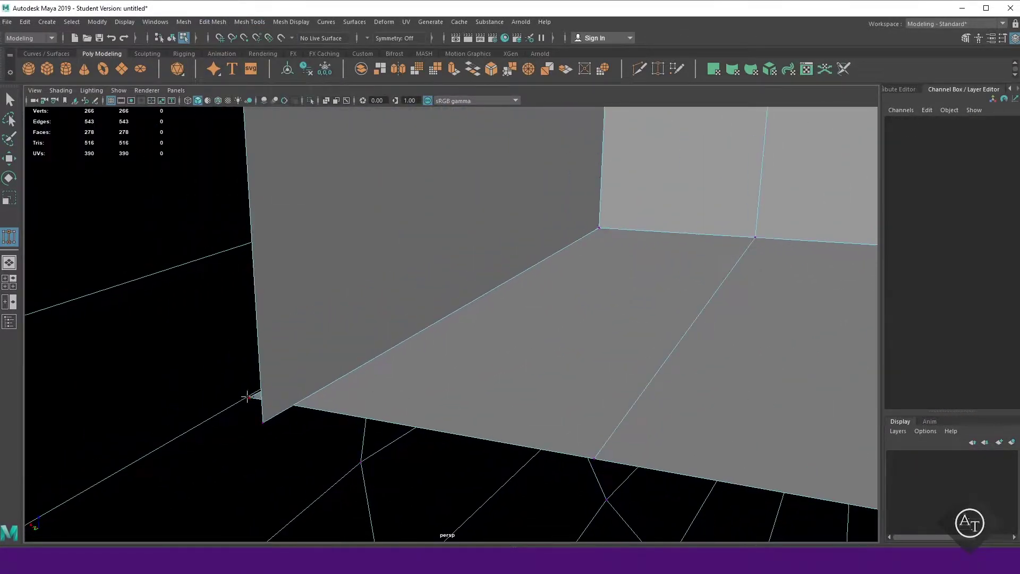
key("ctrl+z")
key("ctrl+z")
key("ctrl+z")
key("ctrl+z")
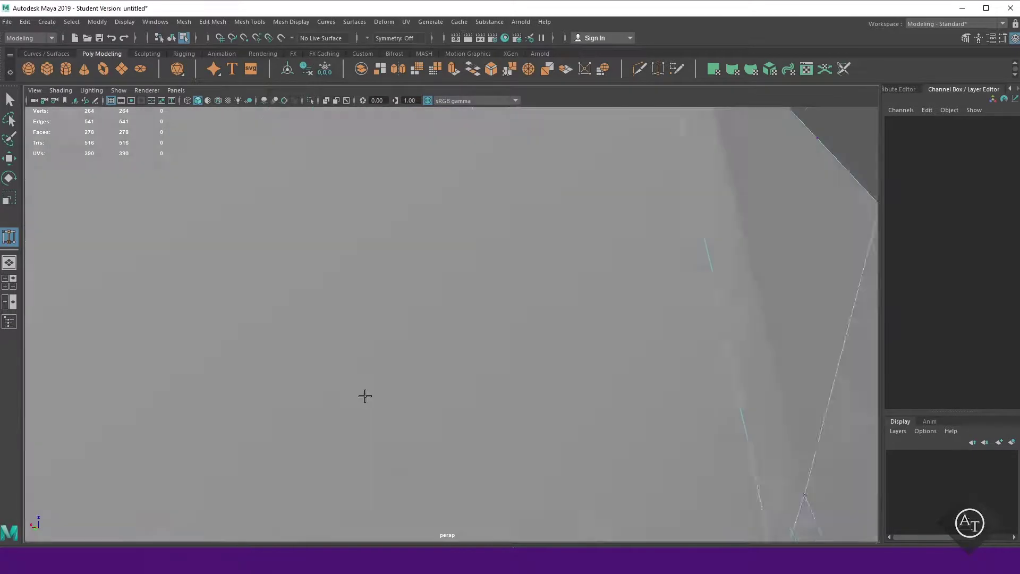
key("ctrl+z")
key("ctrl+z")
left_click(487, 280)
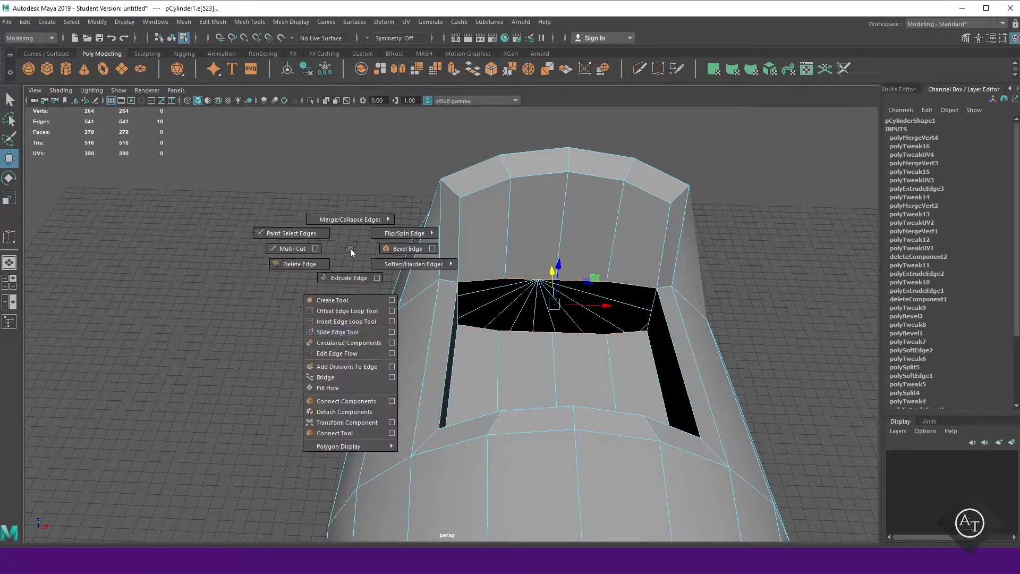
Bridge the two opposite open edge rows inside the cockpit with zero divisions
right_click_drag(350, 247, 360, 306)
key("r")
right_click_drag(361, 267, 340, 308, "shift")
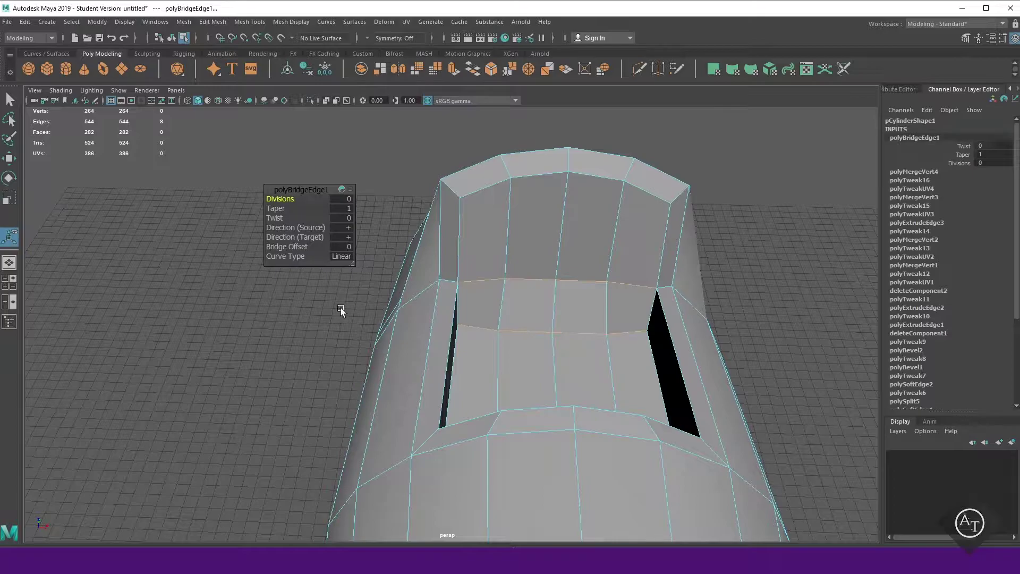
mouse_move(340, 308)
left_mouse_down("alt")
mouse_move(413, 384)
mouse_move(398, 338)
left_mouse_up("alt")
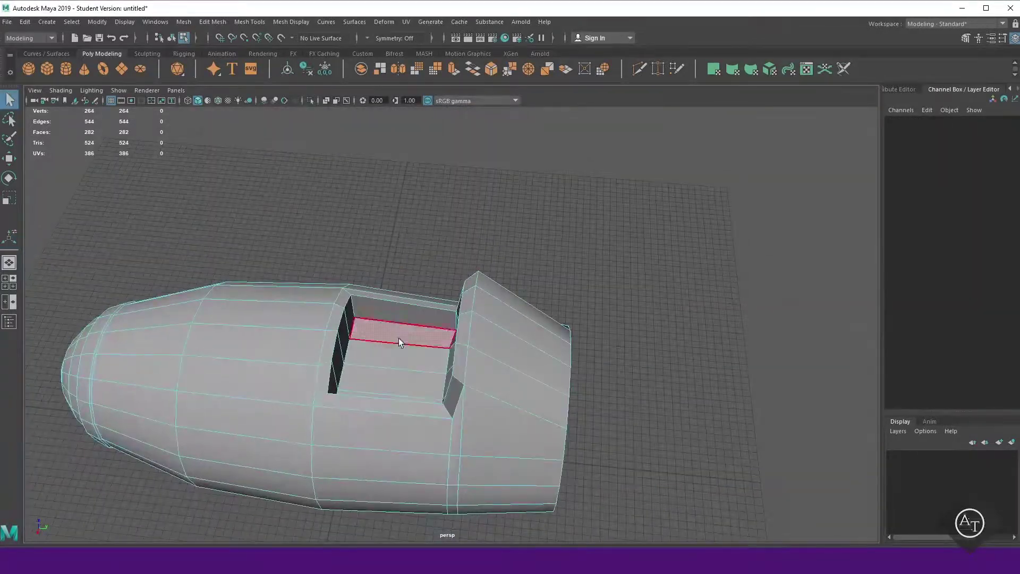
Soften the windshield's front edges
left_click(399, 338)
scroll(415, 351, "up", 3)
key("w")
mouse_move(404, 265)
left_mouse_down("alt")
mouse_move(518, 371)
mouse_move(517, 246)
left_mouse_up("alt")
left_click(461, 276)
right_click_drag(362, 254, 374, 242, "shift")
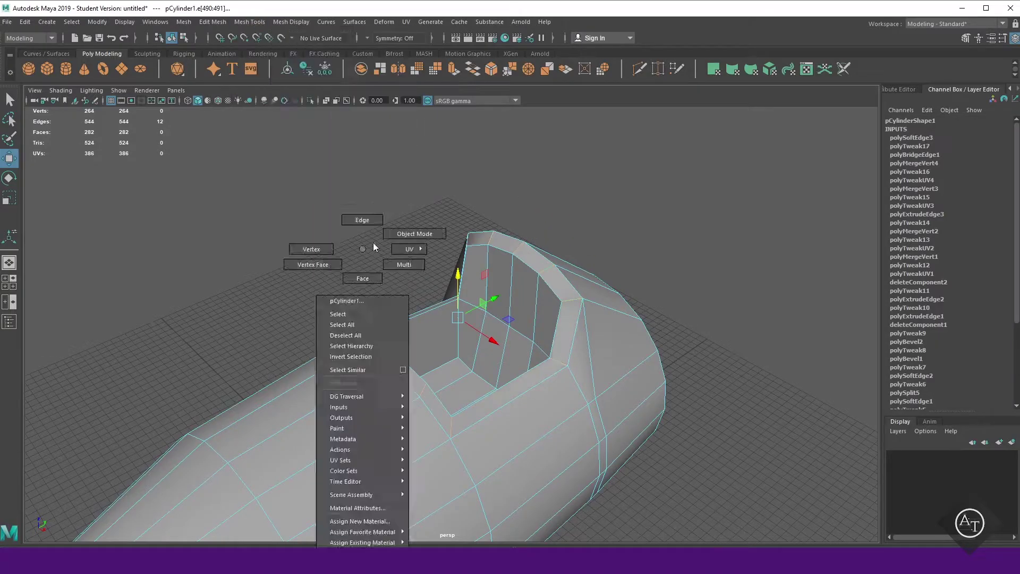
mouse_move(374, 242)
left_mouse_down("alt")
mouse_move(479, 347)
mouse_move(579, 304)
left_mouse_up("alt")
scroll(579, 304, "up", 5)
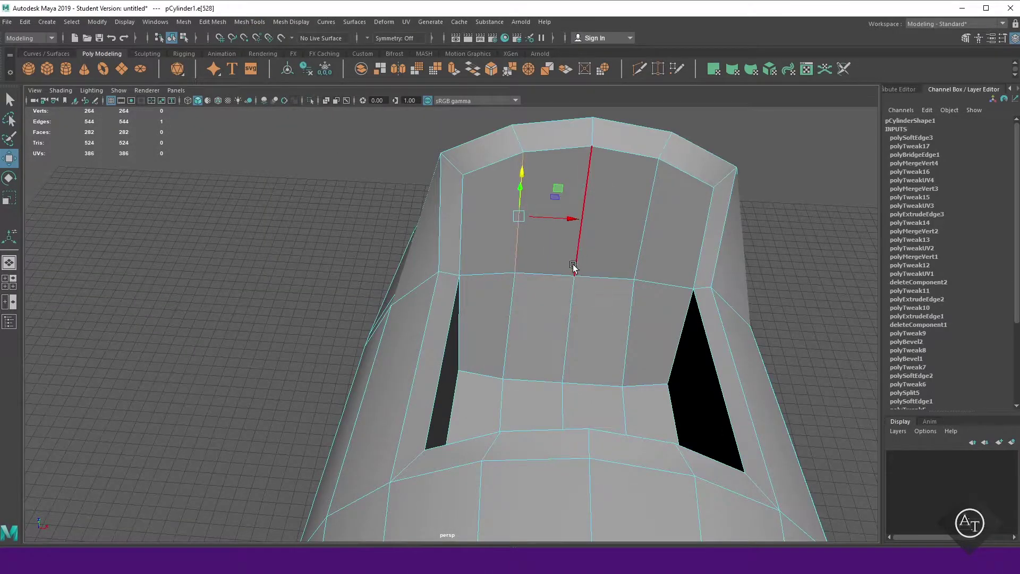
Soften more cockpit edges from the Mesh Display menu, then select the windshield base edge
left_click(291, 22)
left_click(295, 93)
left_click(301, 168)
mouse_move(301, 167)
left_mouse_down("alt")
mouse_move(348, 312)
mouse_move(669, 184)
left_mouse_up("alt")
left_click(494, 313)
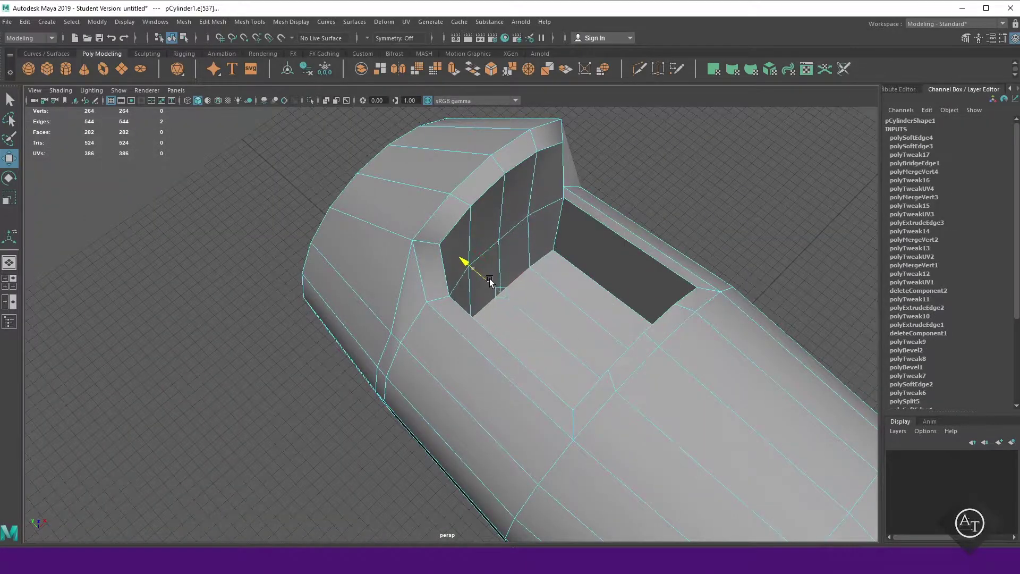
key("F8")
left_click_drag(706, 149, 511, 215, "alt")
Extrude and scale down the hull's 20 rear cap faces twice to taper the tail
scroll(503, 322, "down", 3)
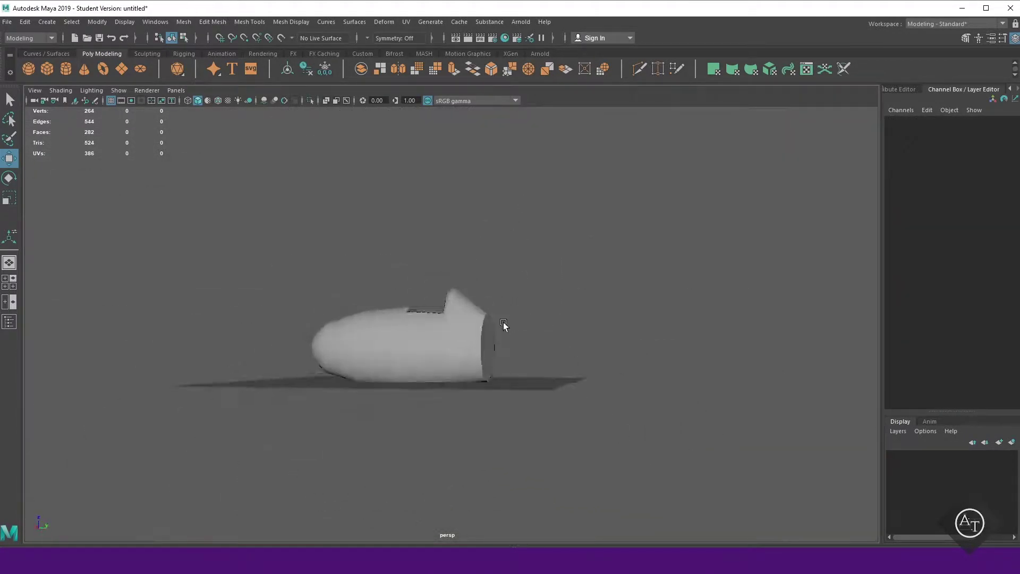
scroll(524, 356, "up", 2)
mouse_move(503, 322)
left_mouse_down("alt")
mouse_move(524, 356)
mouse_move(393, 385)
mouse_move(504, 364)
mouse_move(448, 351)
mouse_move(556, 346)
mouse_move(500, 367)
mouse_move(592, 383)
mouse_move(553, 405)
left_mouse_up("alt")
key("F11")
left_click(422, 371)
key("r")
key("ctrl+e")
key("ctrl+e")
key("w")
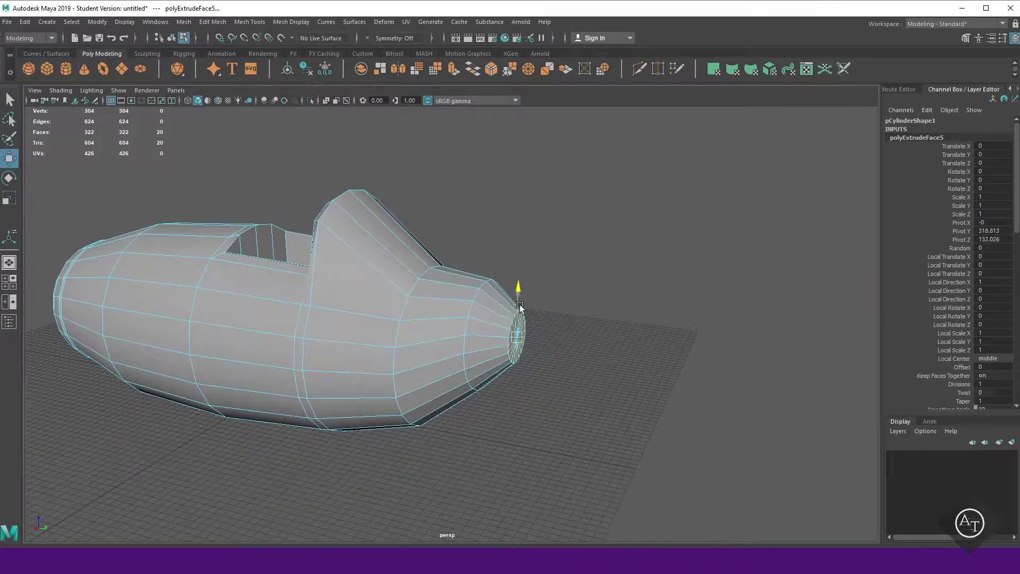
Inspect the vertices at the tapered rear tip and view the hull from the side
right_click_drag(595, 277, 547, 271)
scroll(629, 322, "up", 5)
left_click(629, 322)
left_click(656, 286)
scroll(657, 286, "down", 5)
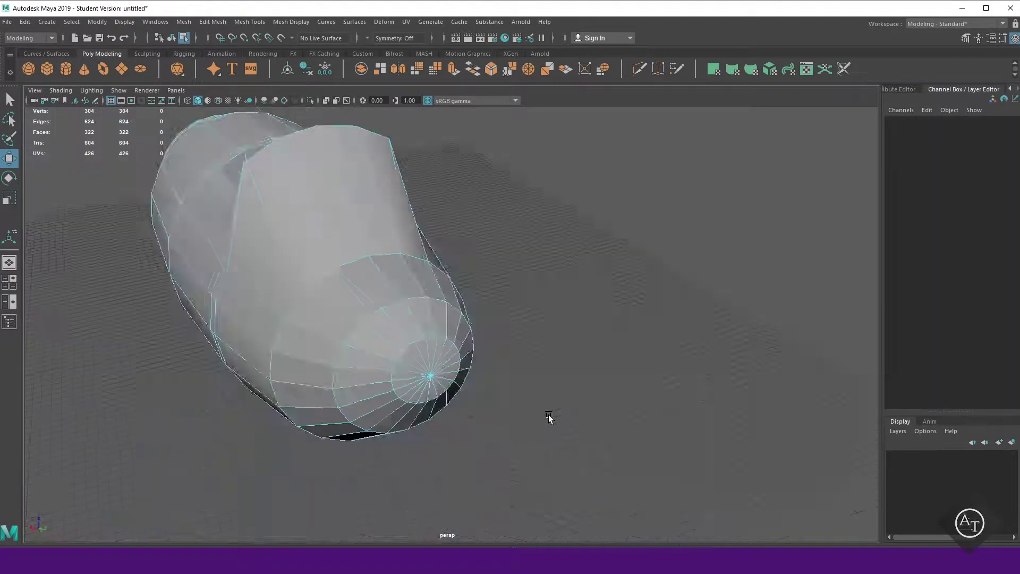
mouse_move(549, 417)
left_mouse_down("alt")
mouse_move(488, 460)
mouse_move(633, 335)
left_mouse_up("alt")
right_click_drag(632, 335, 616, 435)
scroll(617, 436, "down", 3)
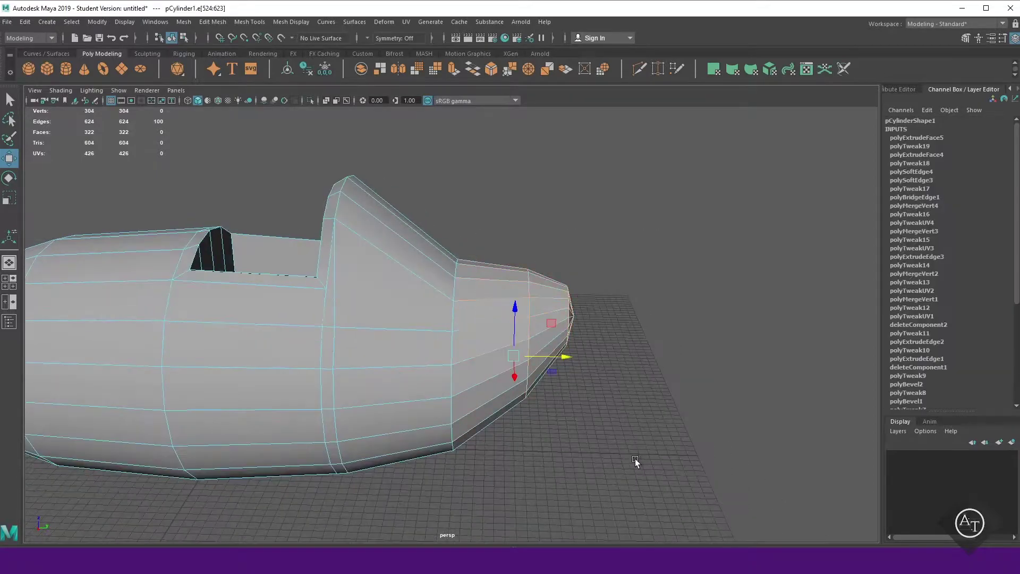
Apply Soften Edge to the tapered rear, then to the whole hull, previewing it smoothed
left_click(292, 21)
right_click_drag(530, 201, 565, 180)
key("3")
left_click(458, 346)
key("1")
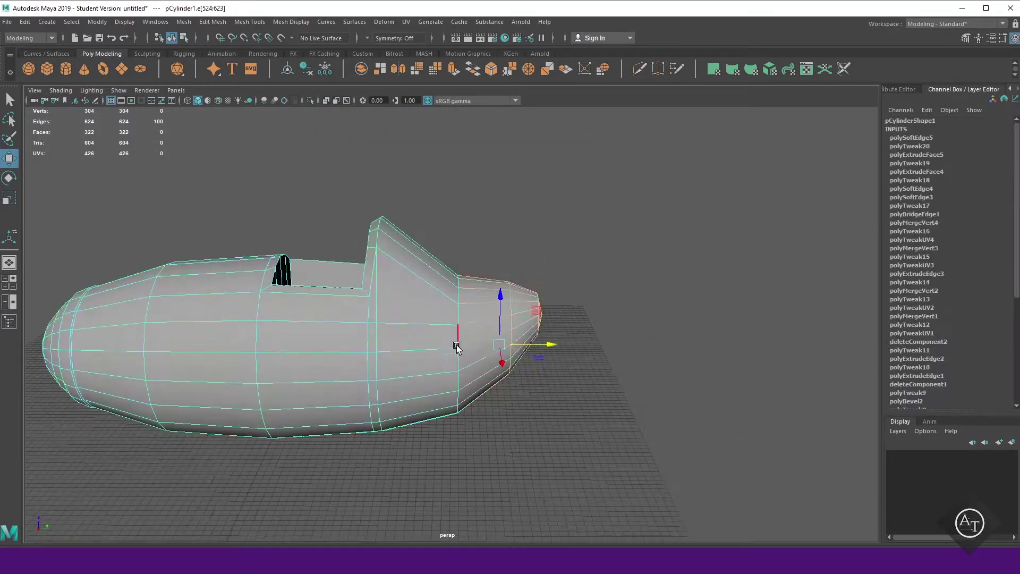
left_click(291, 22)
left_click(523, 325)
key("3")
Create a new polygon cube, pCube1, at the scene origin
mouse_move(523, 324)
left_mouse_down("alt")
mouse_move(488, 393)
mouse_move(457, 372)
left_mouse_up("alt")
left_click(488, 393)
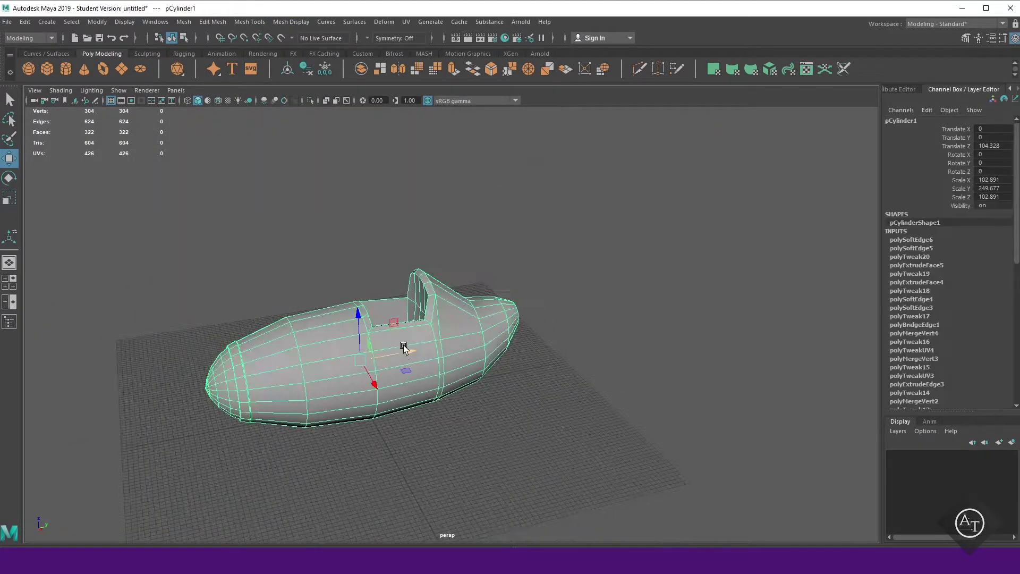
left_click(481, 425)
left_click_drag(480, 426, 458, 344, "alt")
mouse_move(457, 344)
right_mouse_down("shift")
mouse_move(459, 403)
mouse_move(456, 374)
right_mouse_up("shift")
left_click_drag(457, 375, 462, 391, "alt")
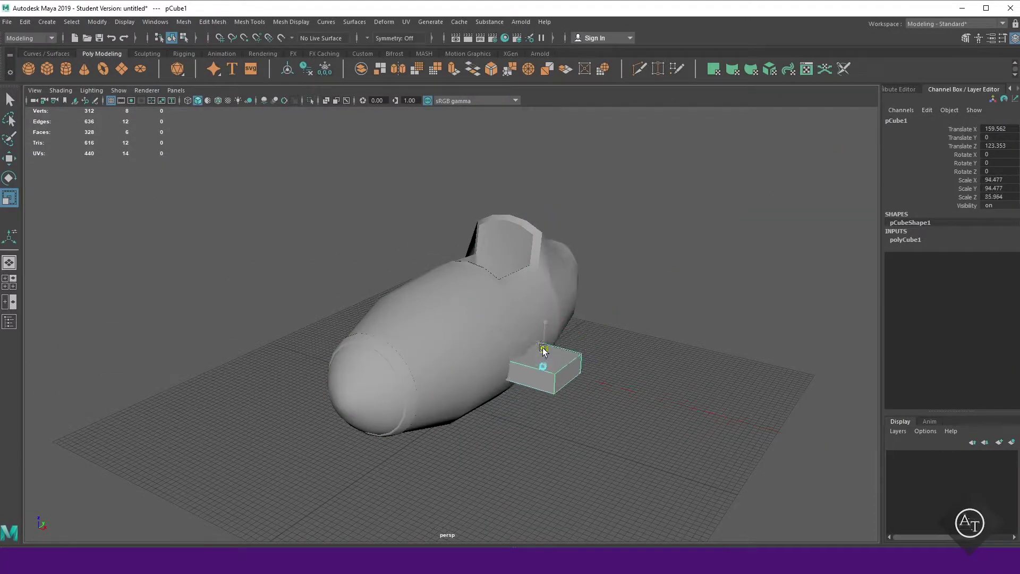
Move the flattened cube beside the hull and Multi-Cut an edge loop lengthwise down it
mouse_move(542, 366)
left_mouse_down()
mouse_move(607, 365)
mouse_move(524, 299)
mouse_move(540, 259)
left_mouse_up()
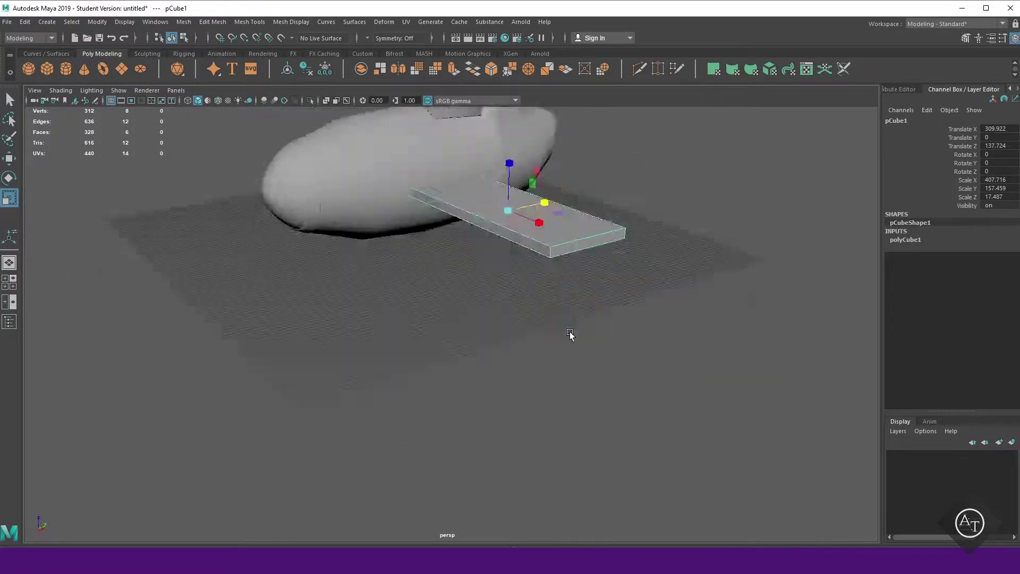
right_click(544, 244, "shift")
left_click(486, 243)
left_click(466, 204, "ctrl")
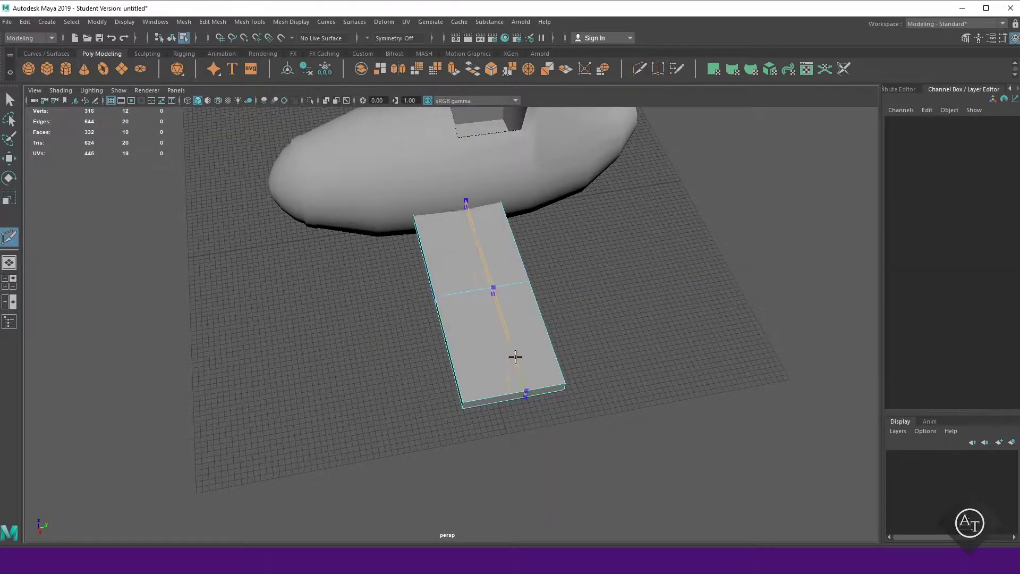
In the top view, scale and move the slab's vertices into a tapered wing outline
key("space")
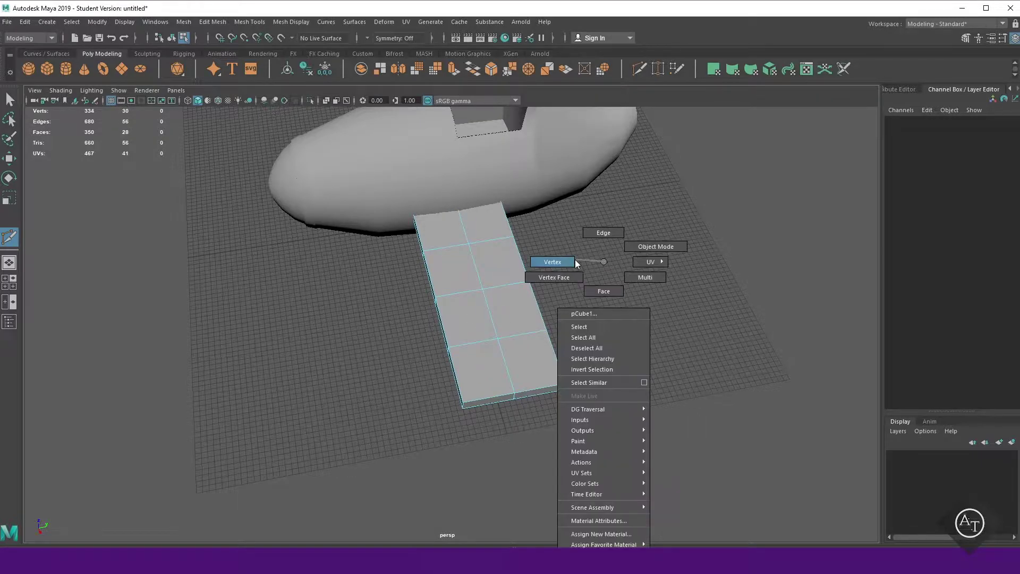
key("space")
key("w")
left_click_drag(355, 164, 628, 396)
key("r")
left_click_drag(486, 237, 489, 215)
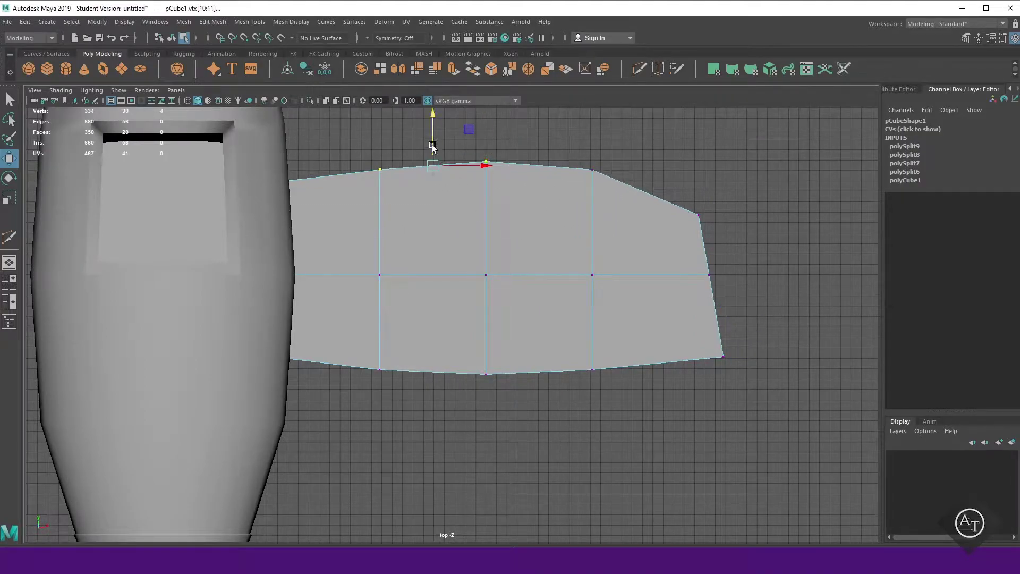
left_click_drag(433, 147, 433, 139)
left_click(380, 161)
left_click_drag(751, 322, 721, 287)
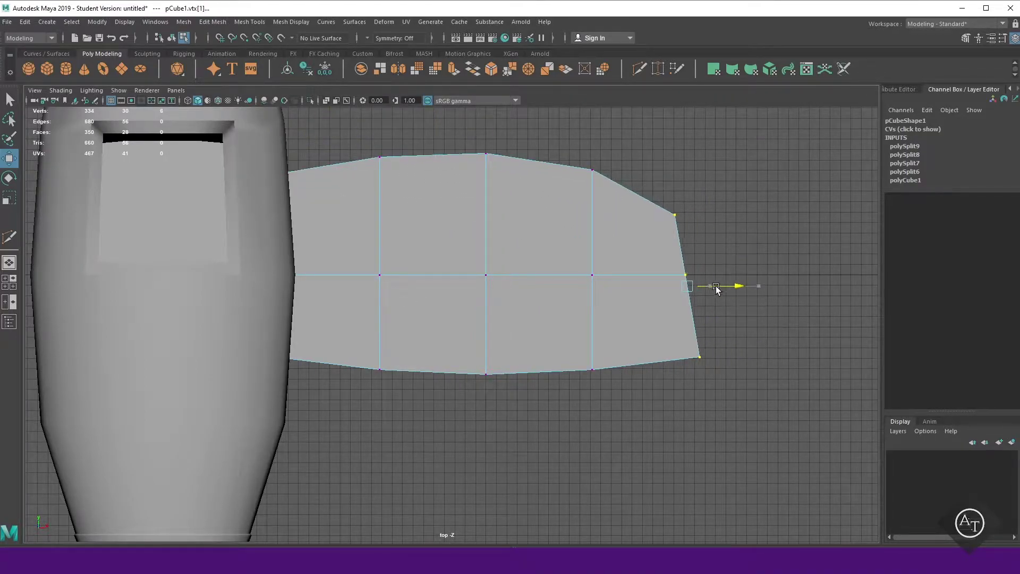
left_click_drag(727, 322, 708, 301)
left_click(570, 307)
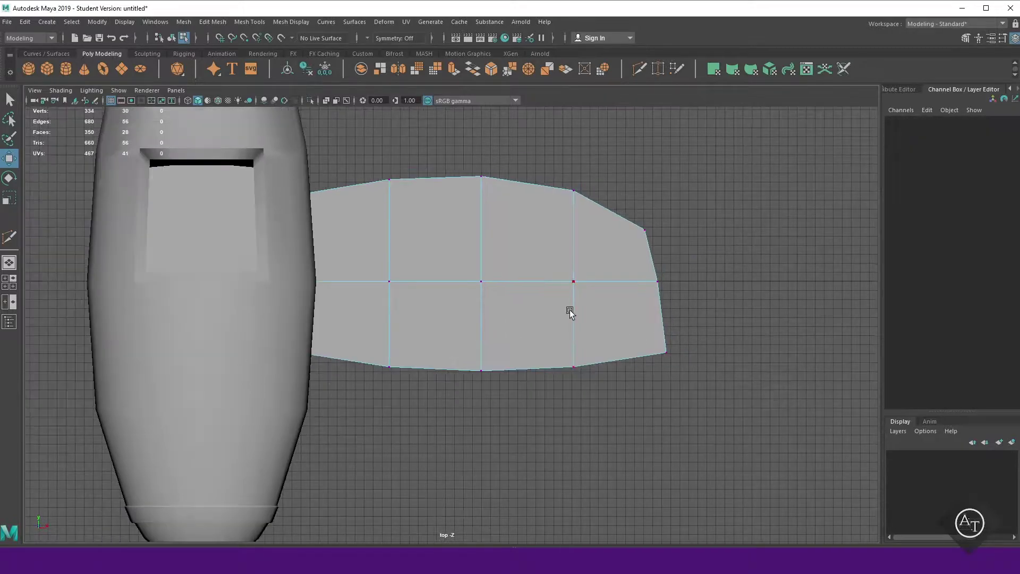
mouse_move(569, 307)
left_mouse_down("alt")
mouse_move(683, 284)
mouse_move(632, 313)
left_mouse_up("alt")
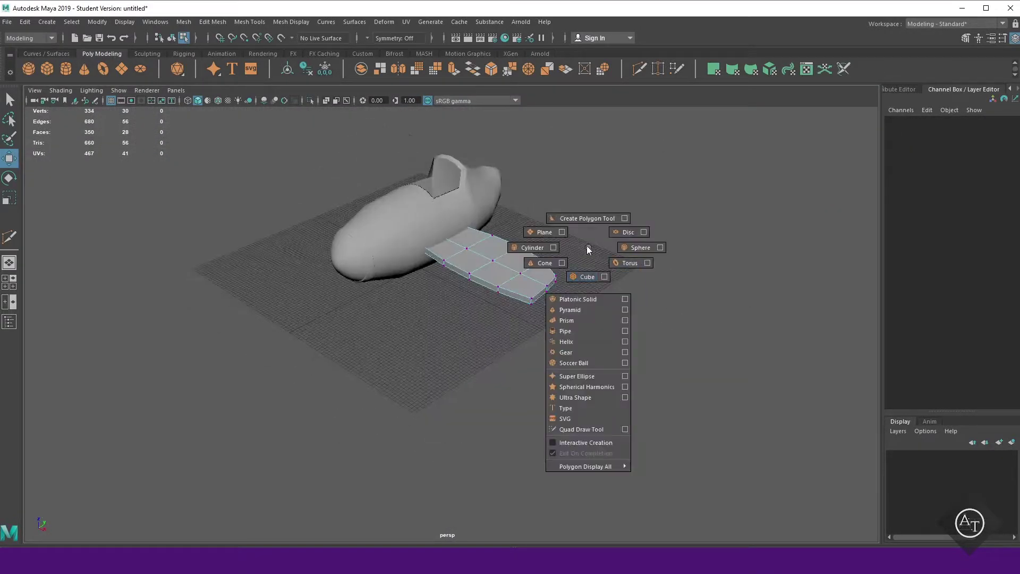
Select the wing-root vertices and the edge loop around the wing
right_click_drag(632, 313, 572, 232, "shift")
scroll(502, 278, "up", 10)
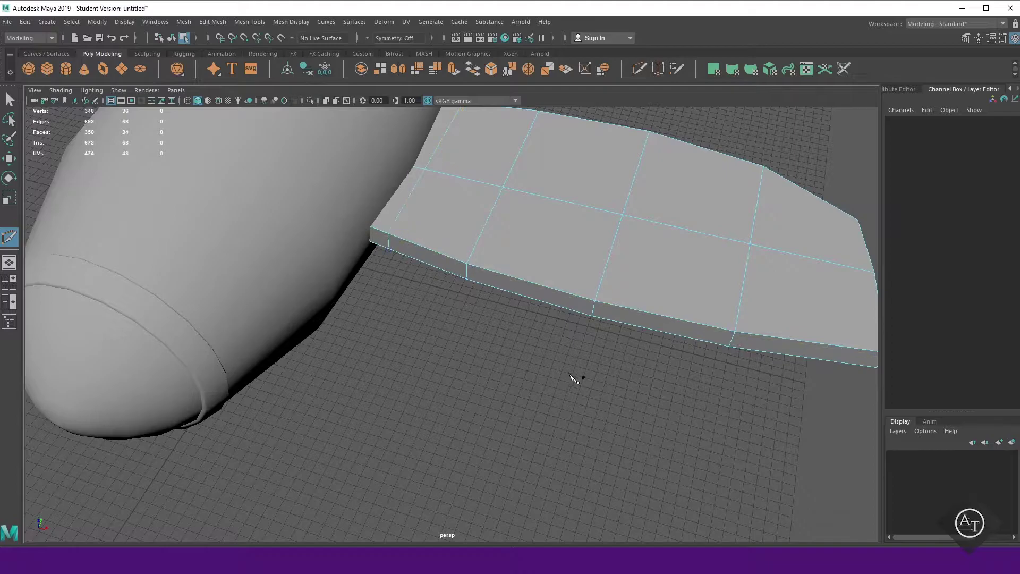
key("w")
scroll(457, 326, "down", 5)
left_click_drag(406, 320, 372, 372, "alt")
left_click_drag(348, 346, 394, 400)
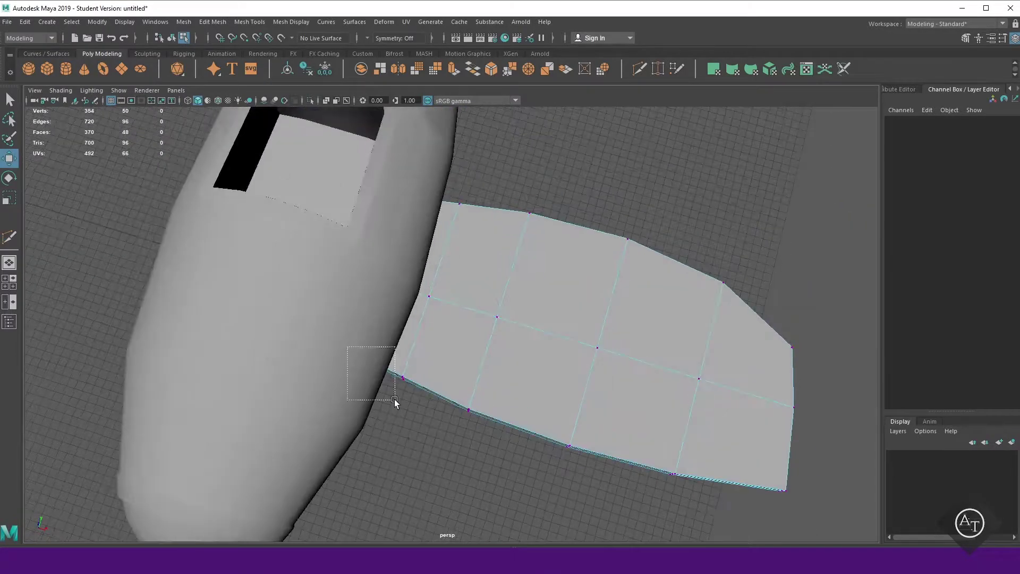
key("F10")
left_click_drag(736, 274, 576, 160, "alt")
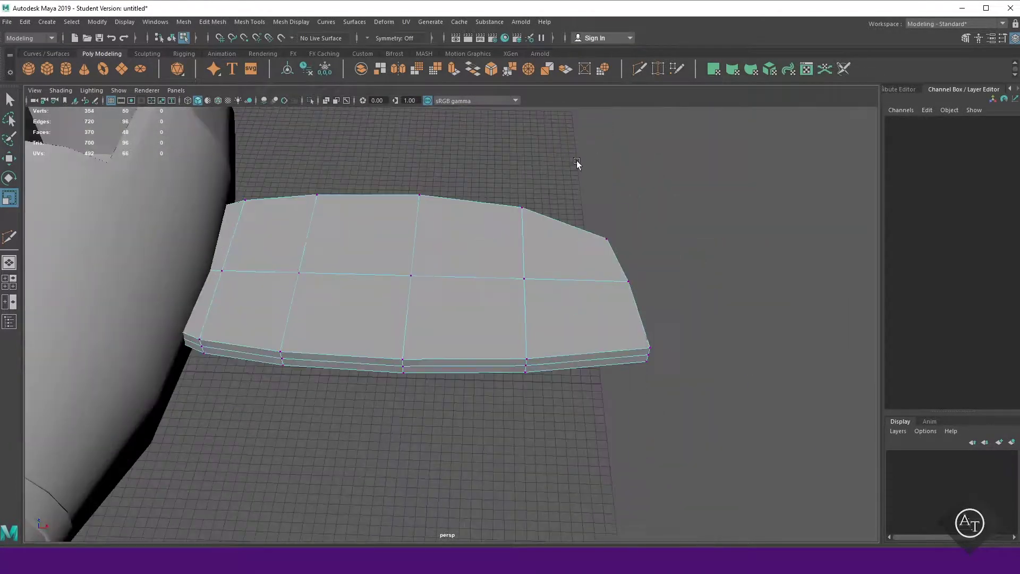
double_click(420, 275)
Select a row of vertices across the wing, then return to whole-object selection
key("F8")
mouse_move(423, 274)
left_mouse_down("alt")
mouse_move(585, 250)
mouse_move(554, 276)
mouse_move(493, 298)
mouse_move(492, 183)
left_mouse_up("alt")
key("F9")
left_click(497, 289)
double_click(318, 252, "shift")
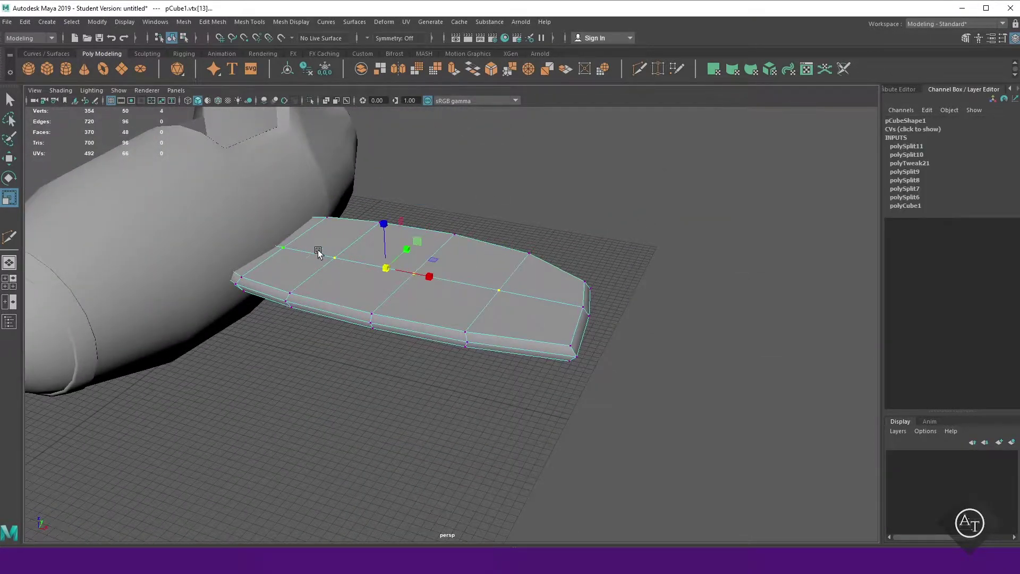
mouse_move(388, 235)
left_mouse_down("alt")
mouse_move(467, 201)
mouse_move(403, 208)
left_mouse_up("alt")
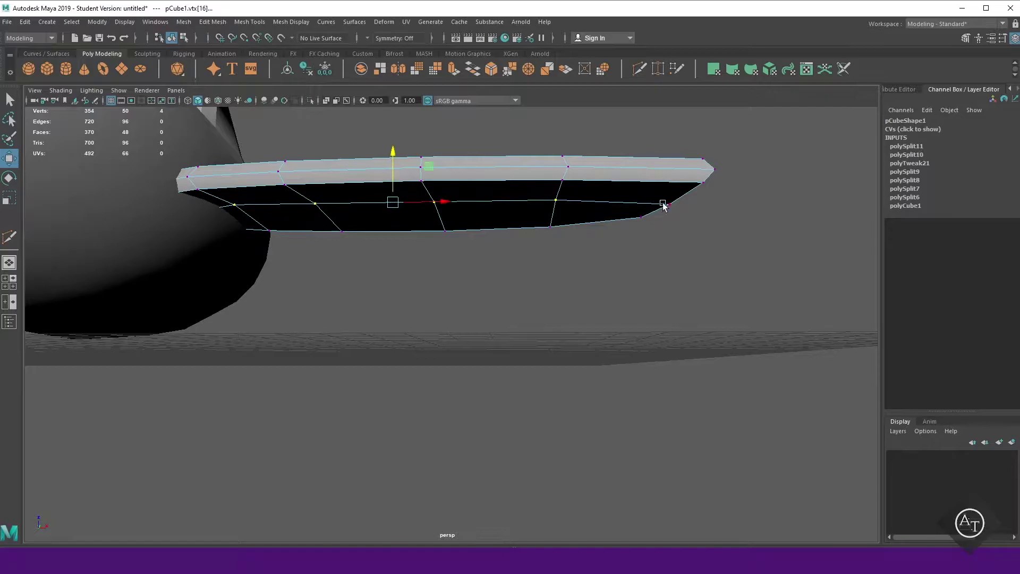
key("F8")
mouse_move(664, 206)
left_mouse_down("alt")
mouse_move(776, 260)
mouse_move(617, 319)
mouse_move(604, 250)
mouse_move(555, 242)
left_mouse_up("alt")
Tilt the wing by setting its Rotate X to -5
key("e")
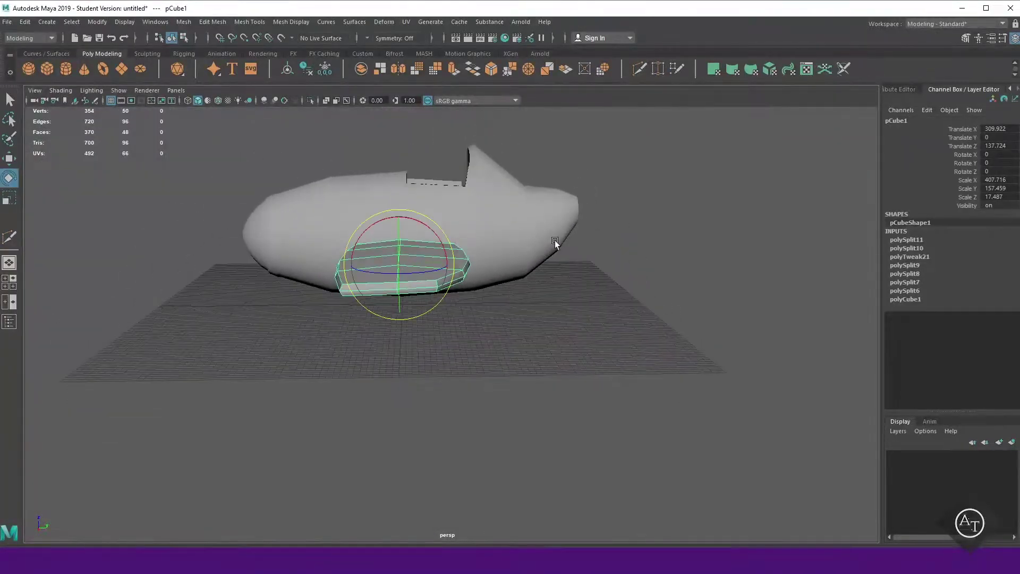
left_click_drag(400, 221, 404, 229)
mouse_move(404, 229)
left_mouse_down("alt")
mouse_move(514, 331)
mouse_move(529, 318)
mouse_move(608, 310)
left_mouse_up("alt")
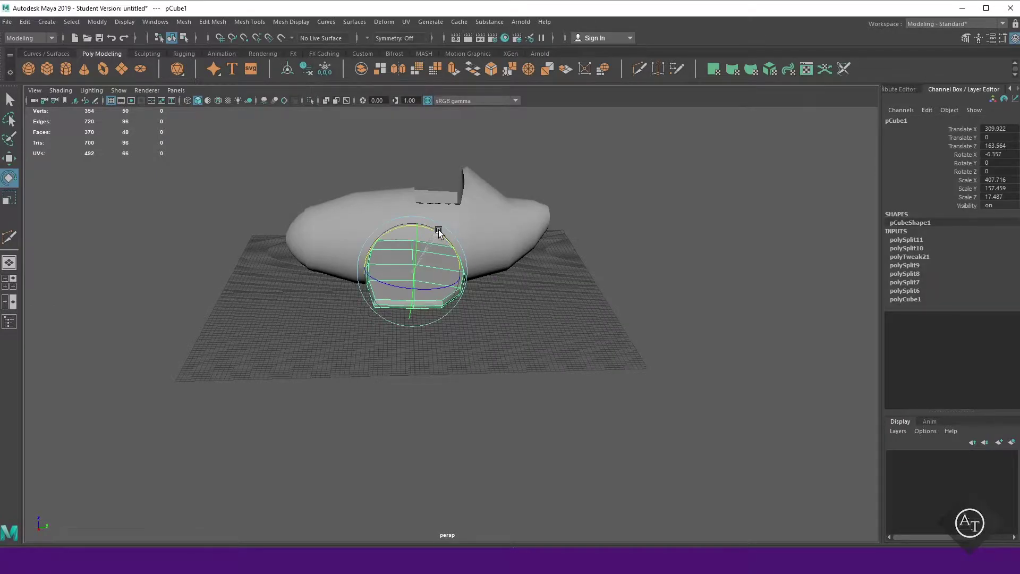
key("Return")
mouse_move(532, 372)
left_mouse_down("alt")
mouse_move(624, 392)
mouse_move(614, 365)
left_mouse_up("alt")
scroll(610, 420, "up", 5)
mouse_move(610, 420)
left_mouse_down("alt")
mouse_move(488, 419)
mouse_move(399, 385)
left_mouse_up("alt")
Slide the wing-tip vertex outward along the wing
key("F9")
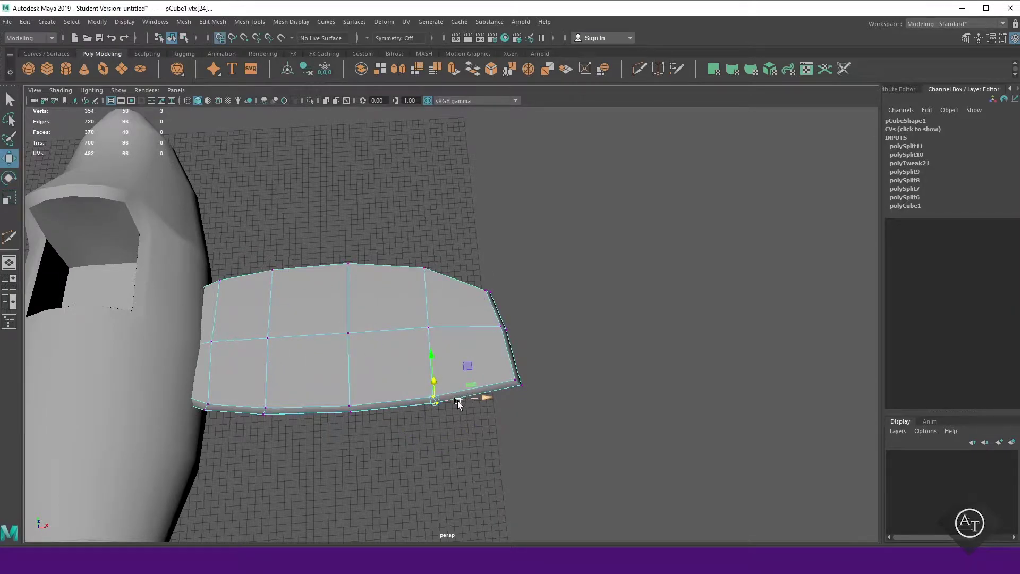
left_click_drag(468, 400, 473, 394)
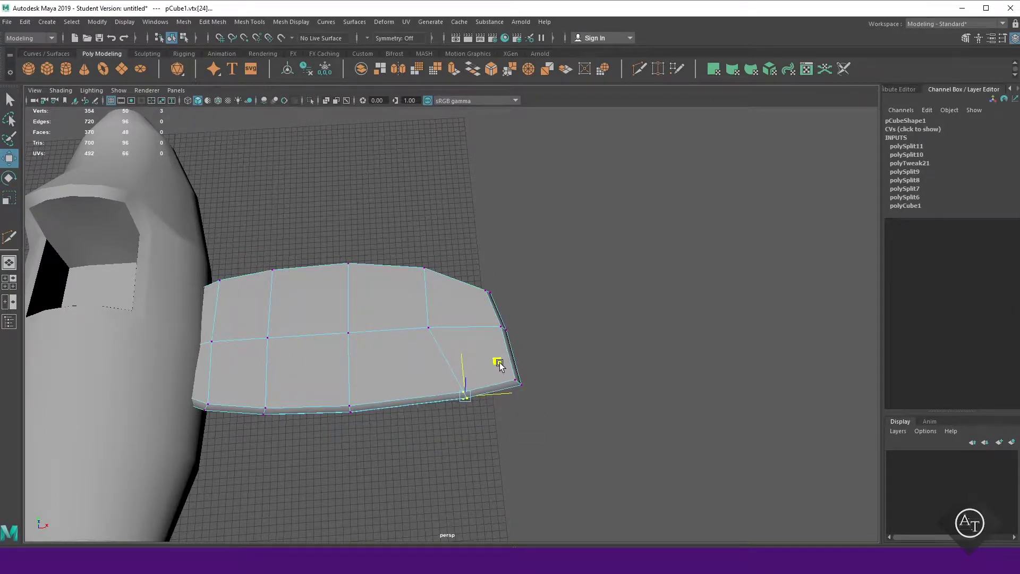
left_click_drag(594, 352, 479, 382, "alt")
left_click(457, 391)
left_click(553, 334)
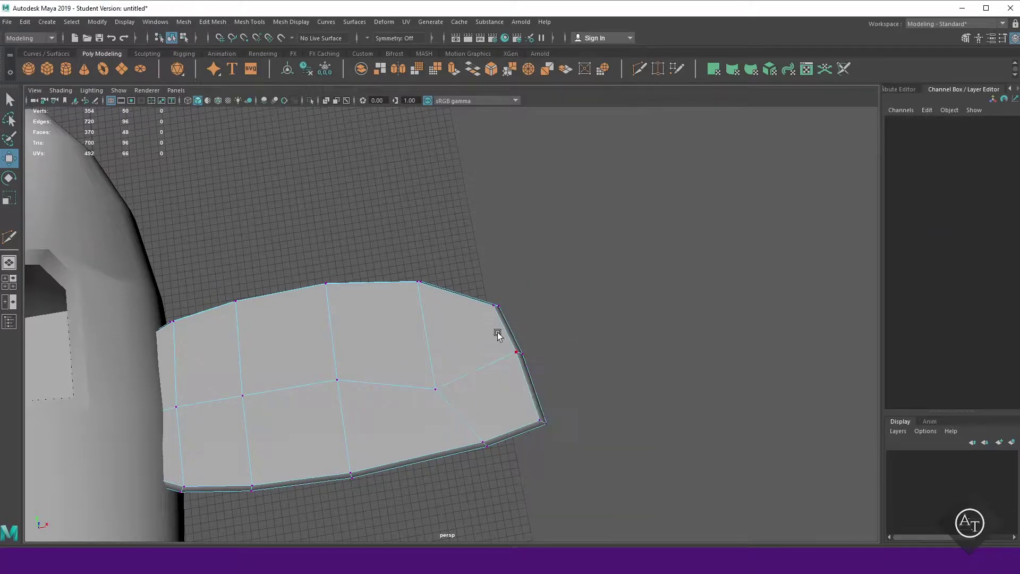
Multi-Cut a new edge across the wing's outer panel and select its new vertices
right_click_drag(547, 300, 507, 299, "shift")
key("w")
left_click(401, 387)
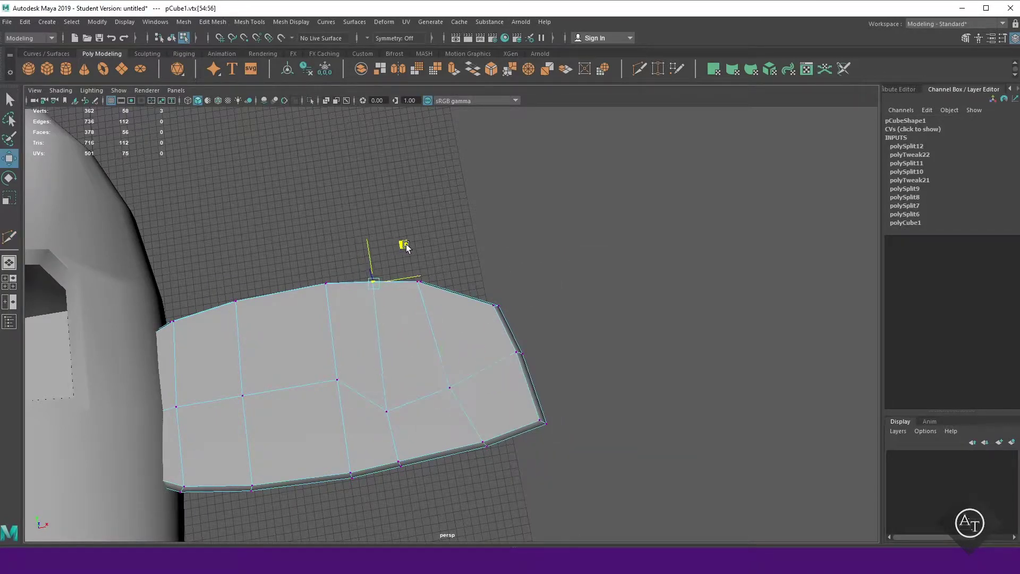
left_click_drag(405, 246, 413, 243, "alt")
left_click(414, 244)
right_click_drag(456, 259, 455, 289, "alt")
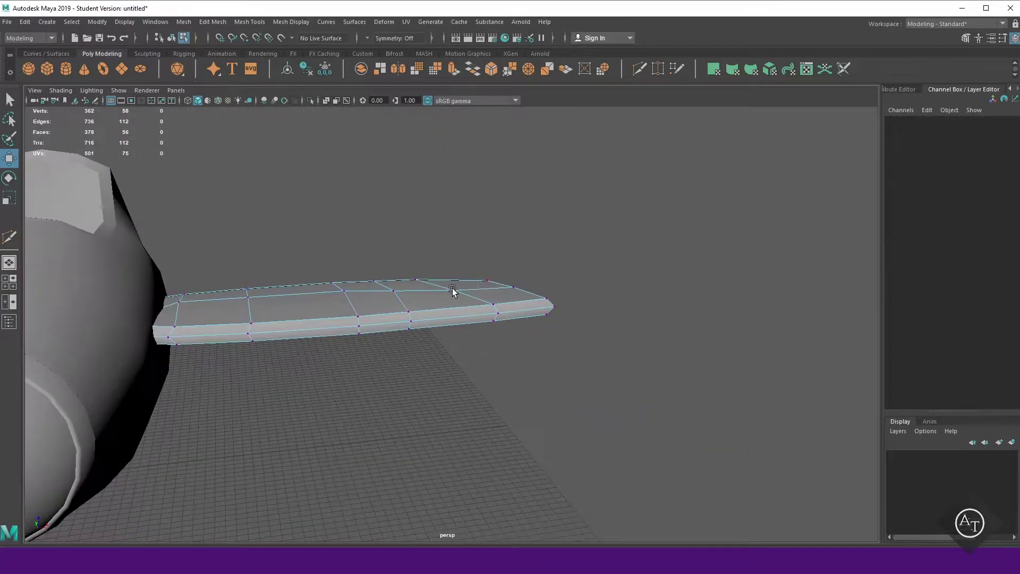
left_click(383, 294)
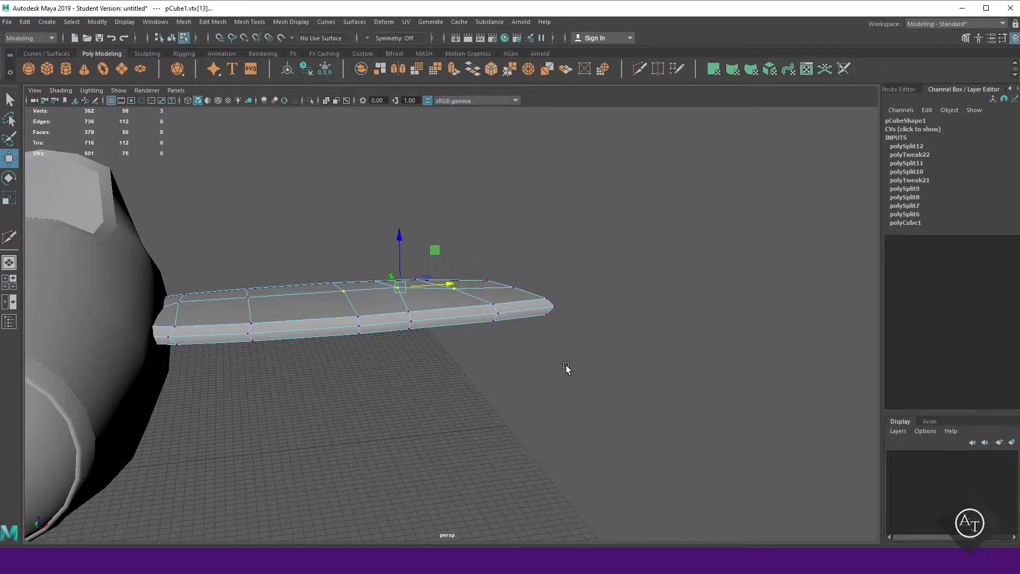
Apply Edit Edge Flow to the new loop and nudge the middle-row vertices slightly down
mouse_move(588, 268)
right_mouse_down("shift")
mouse_move(546, 247)
mouse_move(534, 341)
right_mouse_up("shift")
left_click_drag(597, 238, 531, 250, "alt")
left_click(414, 269)
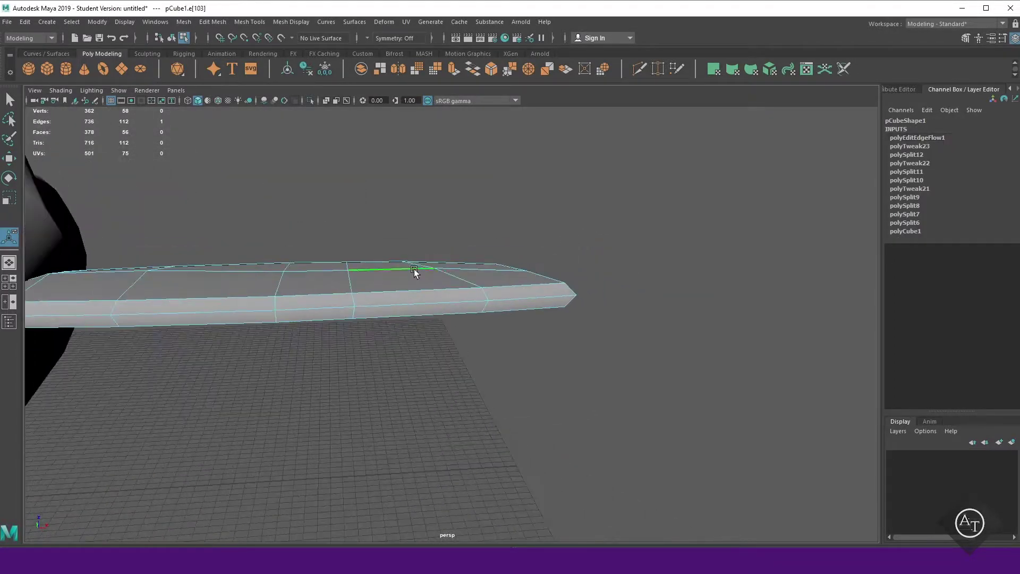
left_click(505, 212)
mouse_move(505, 212)
left_mouse_down("alt")
mouse_move(558, 269)
mouse_move(623, 267)
mouse_move(382, 266)
left_mouse_up("alt")
left_click(382, 266)
left_click_drag(459, 260, 459, 264)
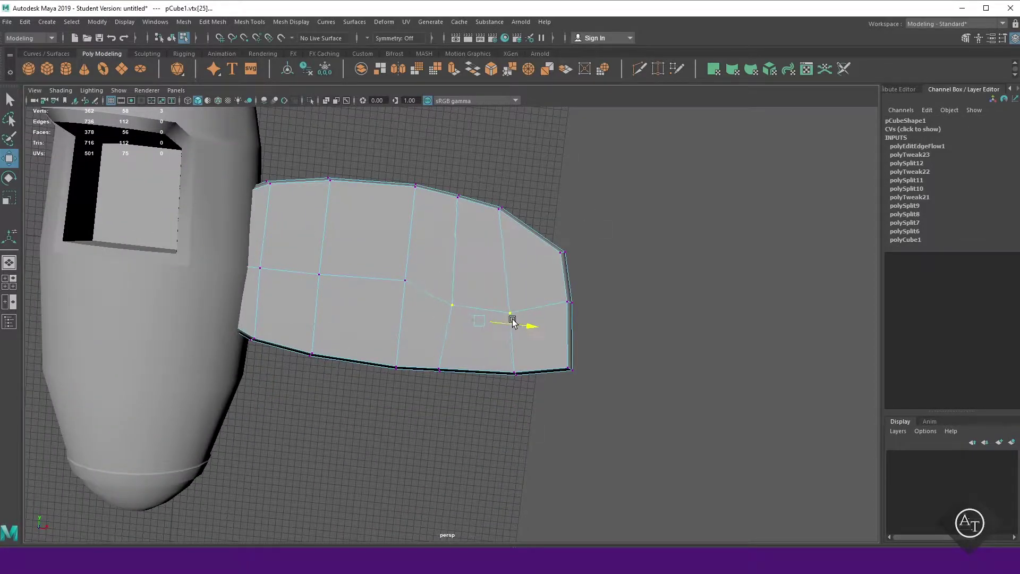
Delete faces at the wing's trailing edge to open a notch
right_click_drag(632, 250, 634, 269)
left_click(478, 324)
key("Delete")
mouse_move(718, 331)
left_mouse_down("alt")
mouse_move(719, 262)
mouse_move(767, 287)
mouse_move(706, 376)
left_mouse_up("alt")
In the top view, move the hole's corner vertices to straighten the notch edges
right_click_drag(667, 269, 611, 269)
left_click(520, 284)
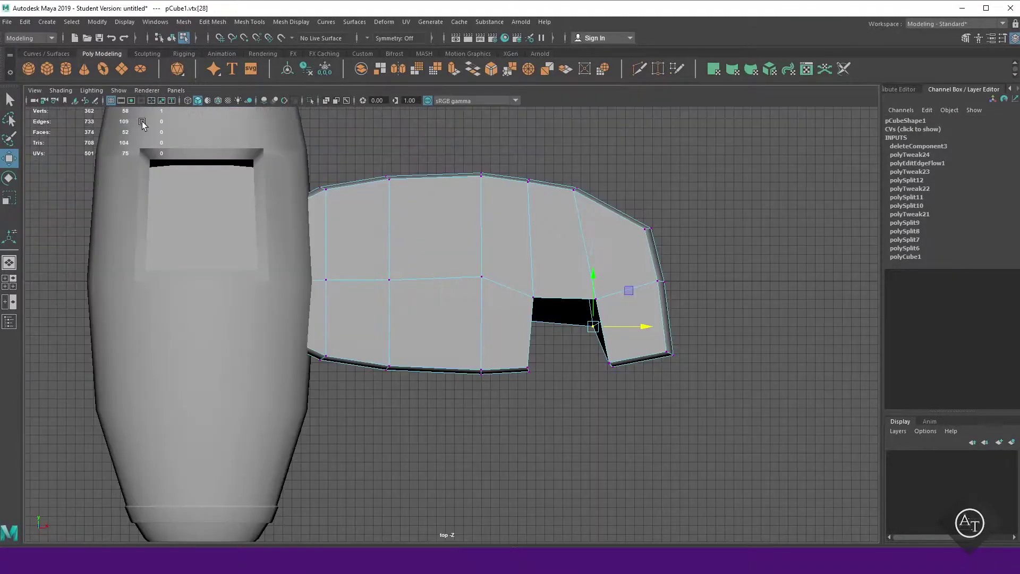
scroll(441, 380, "up", 5)
middle_click_drag(442, 381, 542, 262)
left_click(337, 360)
mouse_move(337, 360)
middle_mouse_down()
mouse_move(365, 263)
mouse_move(532, 315)
middle_mouse_up()
left_click(354, 313)
middle_click_drag(356, 256, 611, 296, "alt")
left_click(355, 340)
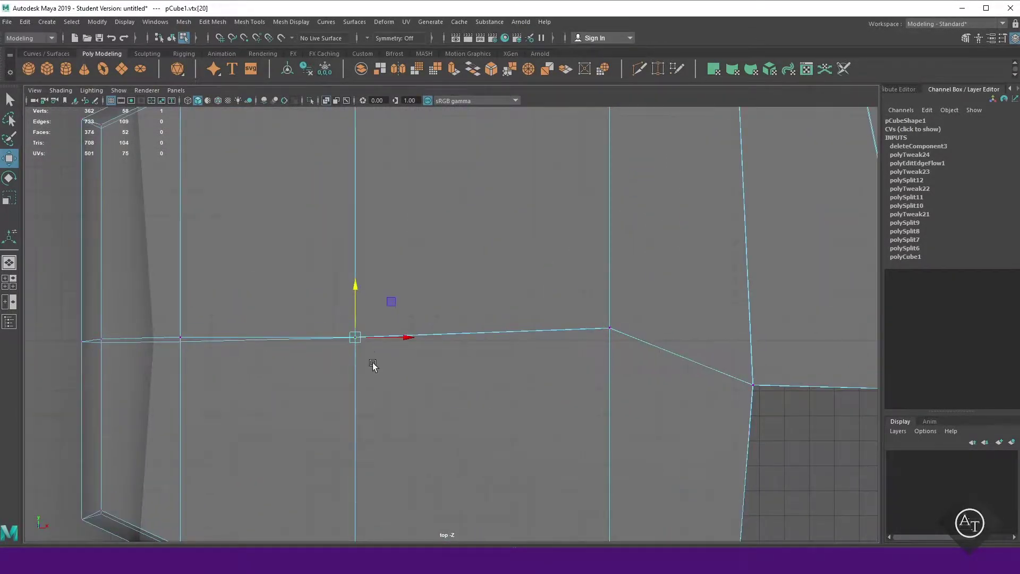
scroll(374, 366, "down", 5)
Fill the notch's open hole and Multi-Cut a new edge loop across the notch wall
mouse_move(631, 311)
left_mouse_down("alt")
mouse_move(697, 231)
mouse_move(625, 296)
left_mouse_up("alt")
left_click(527, 224)
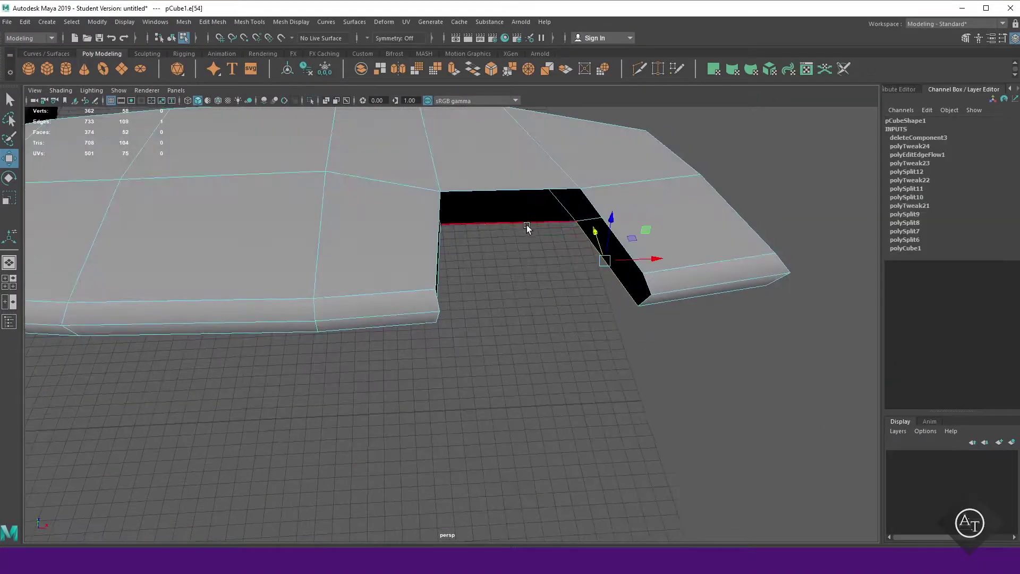
right_click_drag(527, 226, 512, 457, "shift")
mouse_move(572, 253)
left_mouse_down("alt")
mouse_move(651, 443)
mouse_move(625, 473)
mouse_move(417, 337)
left_mouse_up("alt")
right_click_drag(417, 337, 423, 372, "shift")
mouse_move(423, 372)
left_mouse_down("alt")
mouse_move(383, 413)
mouse_move(438, 385)
mouse_move(448, 409)
mouse_move(508, 393)
mouse_move(448, 401)
mouse_move(637, 80)
left_mouse_up("alt")
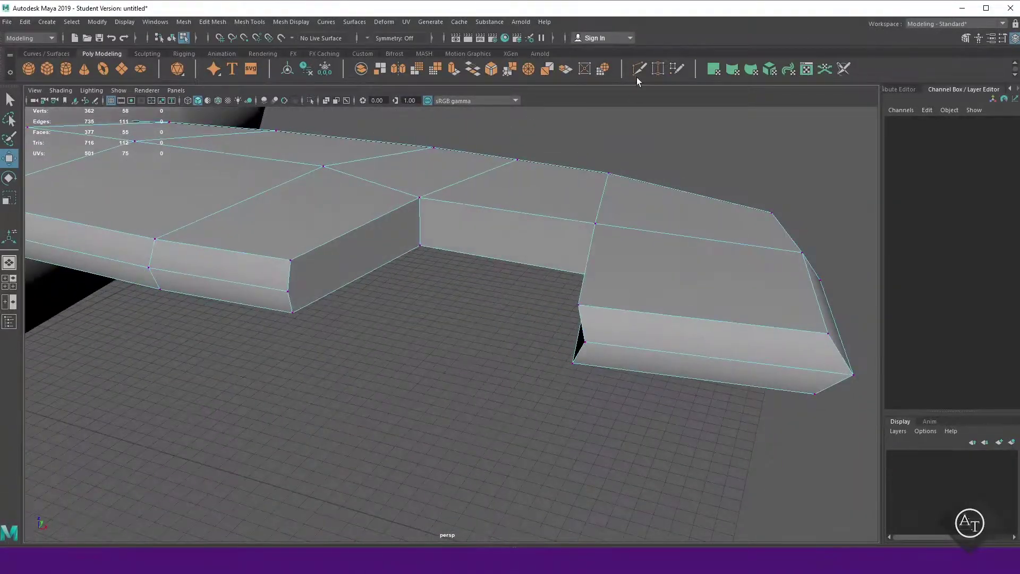
left_click(289, 291)
mouse_move(289, 291)
left_mouse_down("alt")
mouse_move(481, 294)
mouse_move(500, 279)
left_mouse_up("alt")
right_click_drag(499, 279, 530, 343)
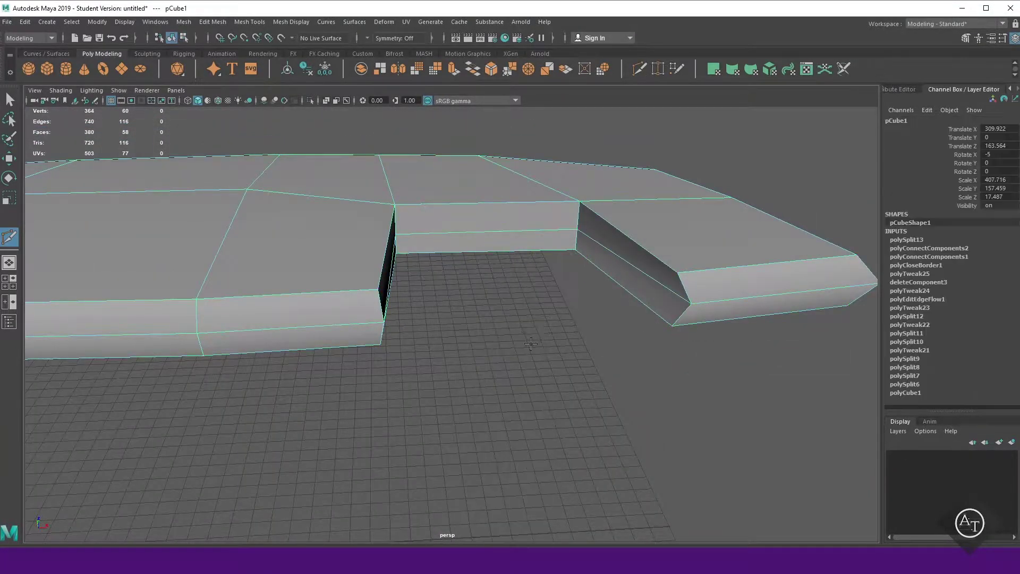
Delete the notch step's bottom and side faces and fill the resulting hole
key("w")
mouse_move(530, 344)
left_mouse_down("alt")
mouse_move(440, 369)
mouse_move(524, 406)
left_mouse_up("alt")
scroll(492, 353, "down", 5)
right_click_drag(524, 405, 526, 372)
scroll(526, 372, "up", 3)
mouse_move(604, 346)
left_mouse_down("alt")
mouse_move(494, 421)
mouse_move(498, 406)
left_mouse_up("alt")
scroll(499, 406, "up", 3)
left_click_drag(558, 279, 534, 236)
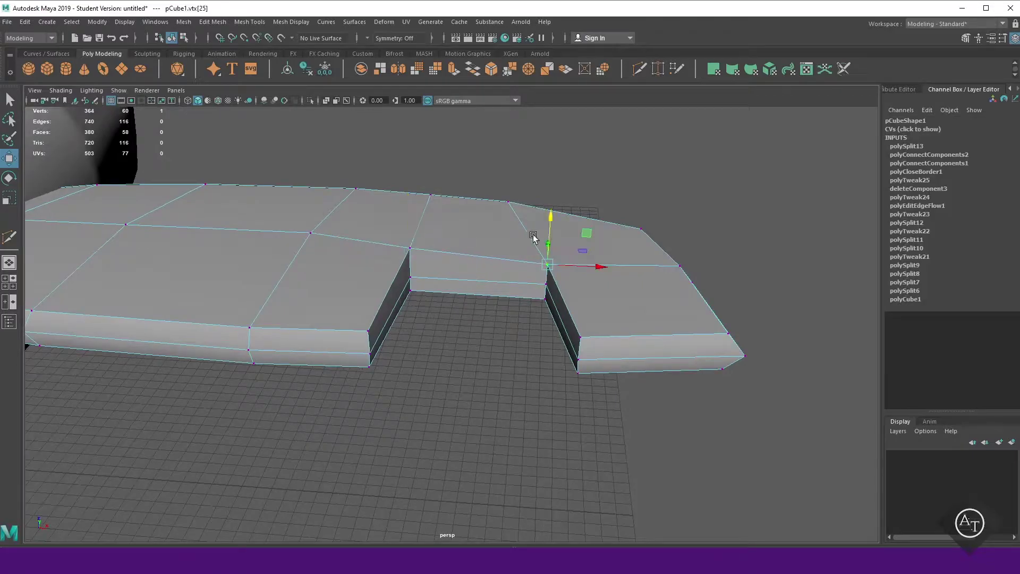
key("F11")
left_click_drag(466, 305, 399, 284)
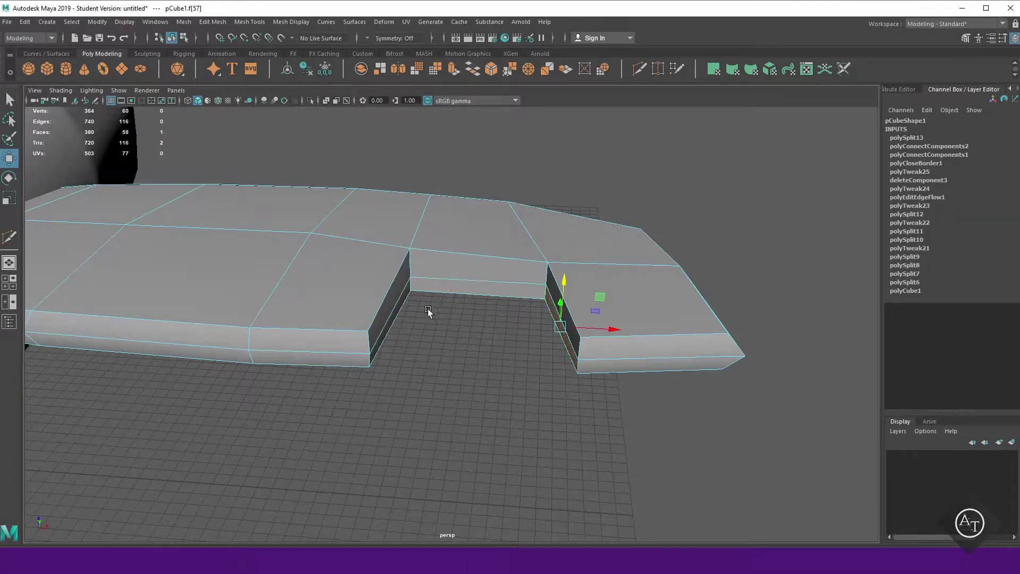
key("Delete")
right_click_drag(467, 302, 447, 433, "shift")
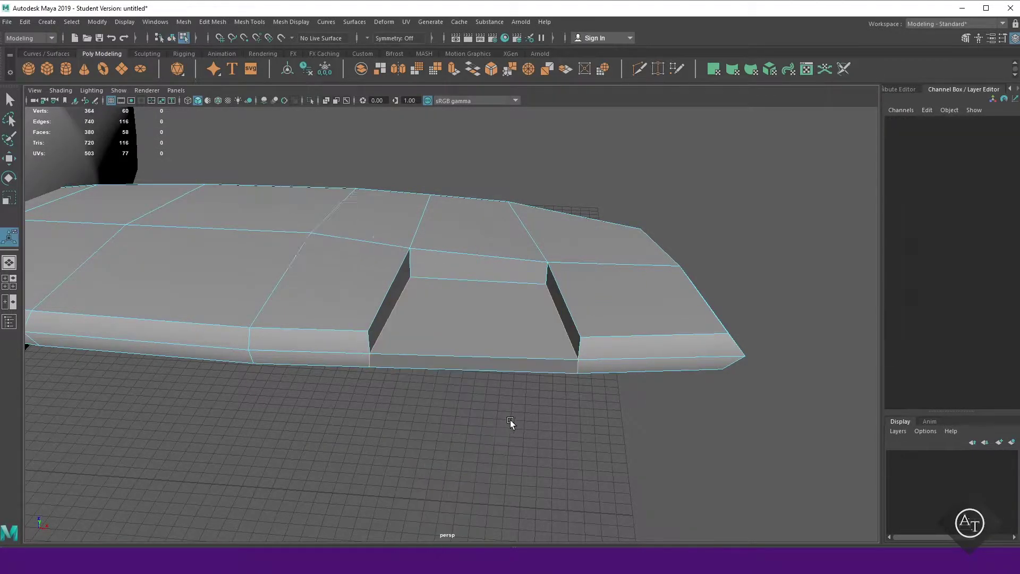
Zoom out to the whole plane and create a new polygon cylinder, pCylinder2
left_click_drag(511, 420, 671, 212, "alt")
key("F8")
right_click_drag(671, 213, 467, 358, "alt")
mouse_move(468, 358)
left_mouse_down("alt")
mouse_move(513, 388)
mouse_move(398, 343)
left_mouse_up("alt")
right_click_drag(399, 343, 364, 349, "shift")
Scale pCylinder2 up, place it under the wing, and shrink it to engine size
key("w")
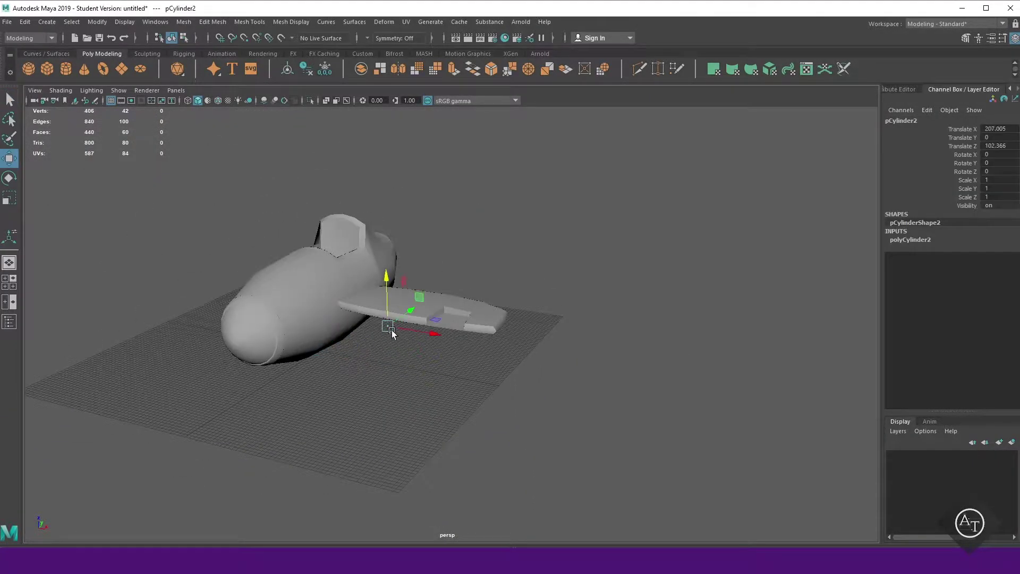
key("r")
mouse_move(391, 330)
left_mouse_down()
mouse_move(435, 322)
mouse_move(417, 412)
mouse_move(387, 287)
left_mouse_up()
key("w")
right_click_drag(387, 287, 329, 327, "alt")
mouse_move(329, 327)
left_mouse_down()
mouse_move(371, 324)
mouse_move(390, 388)
mouse_move(377, 349)
mouse_move(425, 298)
left_mouse_up()
key("r")
Extrude the front cap, scale it into an inner ring, and push it in as a recessed intake
mouse_move(426, 298)
right_mouse_down("alt")
mouse_move(459, 305)
mouse_move(510, 355)
right_mouse_up("alt")
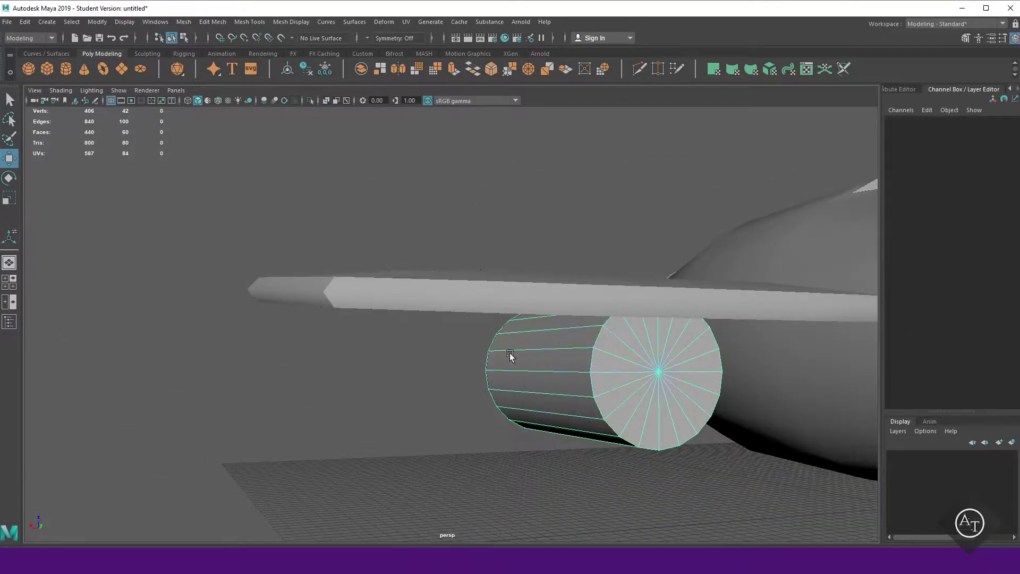
double_click(648, 416)
key("ctrl+e")
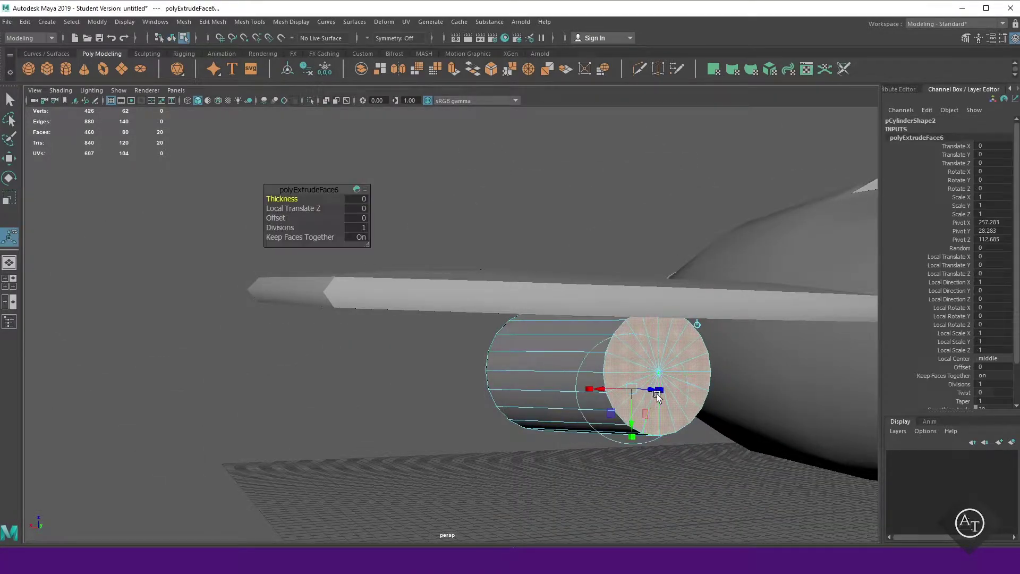
key("r")
left_click_drag(672, 404, 648, 407)
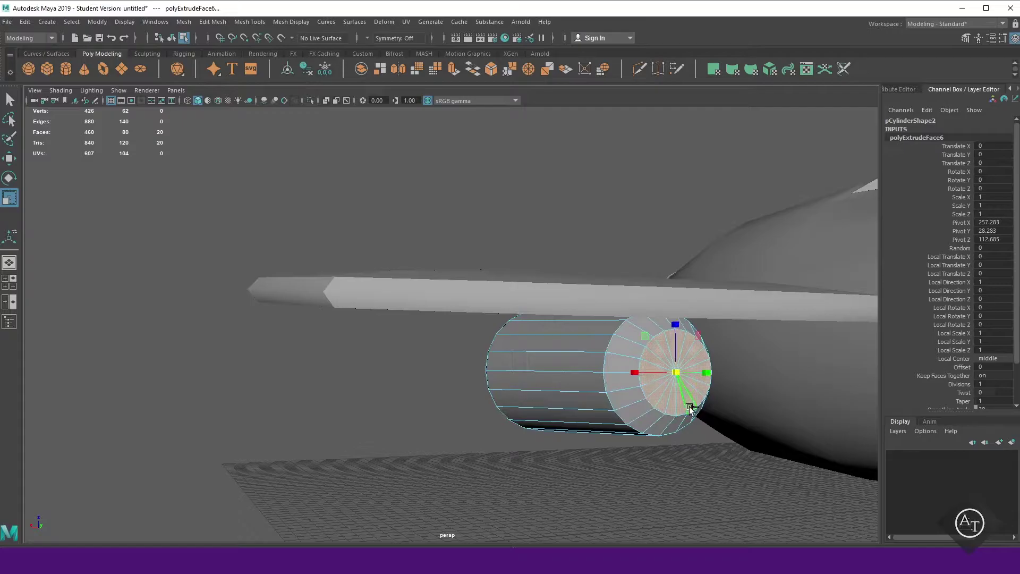
key("ctrl+e")
key("w")
left_click_drag(702, 373, 684, 374)
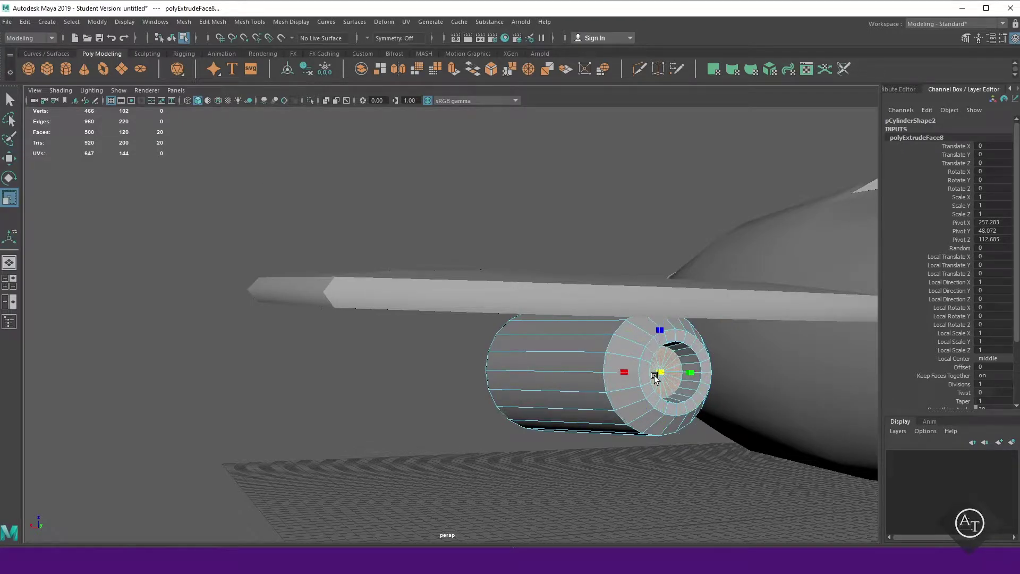
Soften the cylinder's edges and select the faces of its rear cap
mouse_move(407, 311)
left_mouse_down("alt")
mouse_move(534, 441)
mouse_move(549, 426)
mouse_move(296, 392)
left_mouse_up("alt")
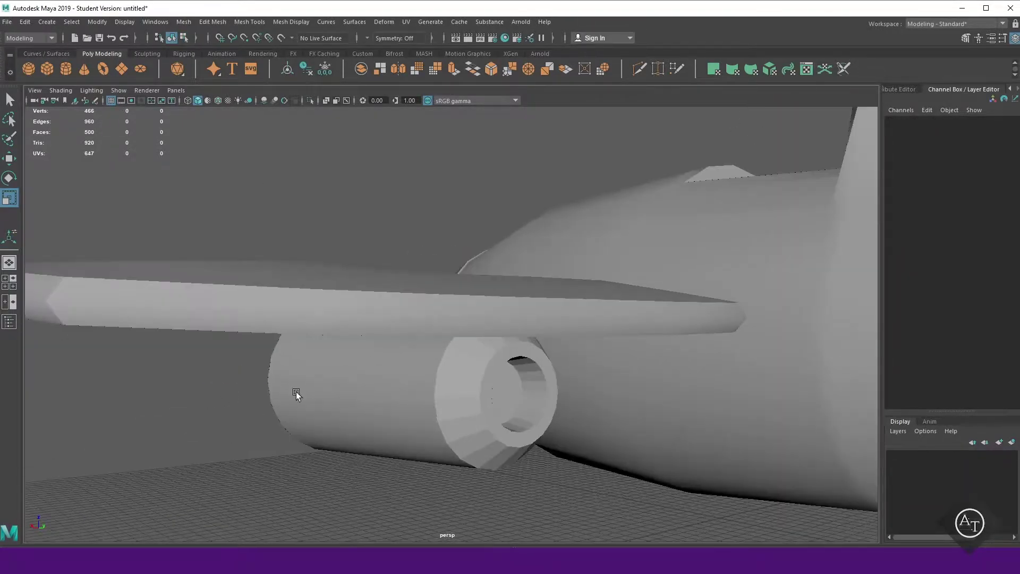
right_click_drag(204, 270, 203, 241)
left_click(457, 420)
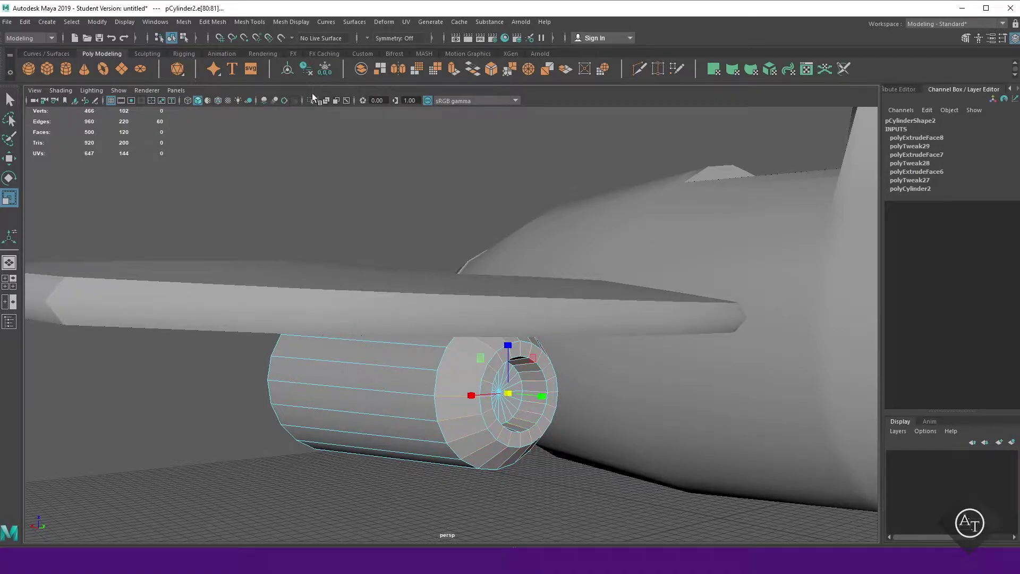
left_click(292, 22)
left_click(345, 126)
mouse_move(320, 174)
left_mouse_down("alt")
mouse_move(276, 409)
mouse_move(500, 429)
left_mouse_up("alt")
key("F8")
right_click_drag(456, 267, 456, 296)
double_click(324, 438)
Extrude the rear cap several times, pulling out new segments and pushing in a recess
left_click_drag(323, 438, 407, 452, "alt")
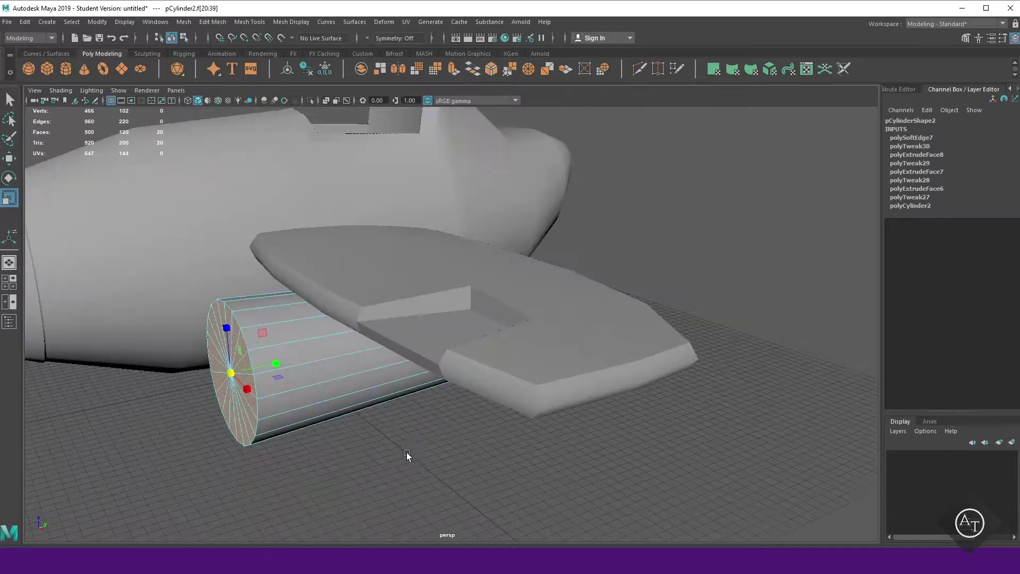
key("w")
left_click_drag(272, 362, 308, 353)
key("ctrl+e")
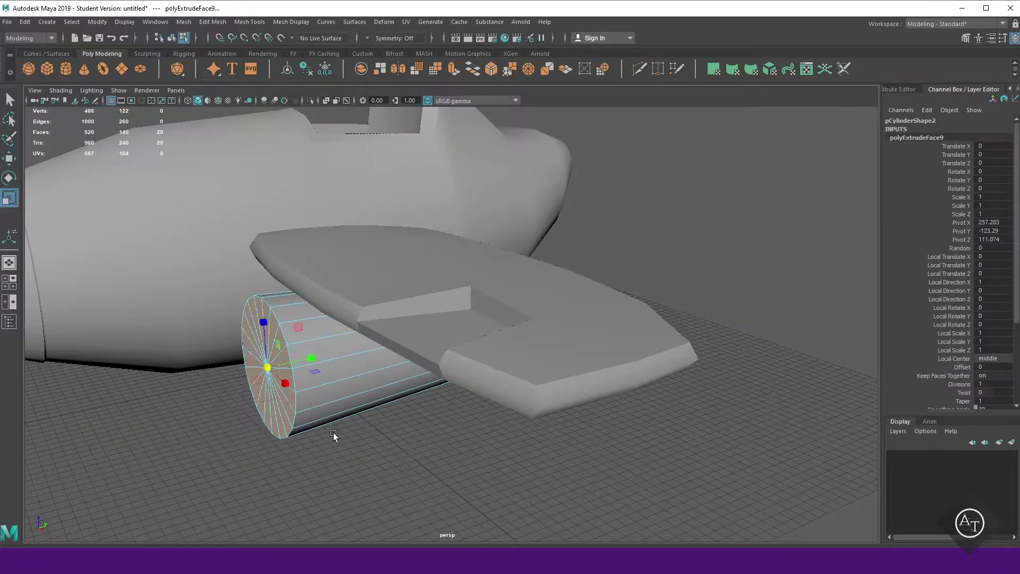
key("ctrl+e")
mouse_move(393, 383)
left_mouse_down()
mouse_move(272, 368)
mouse_move(170, 441)
left_mouse_up()
key("ctrl+e")
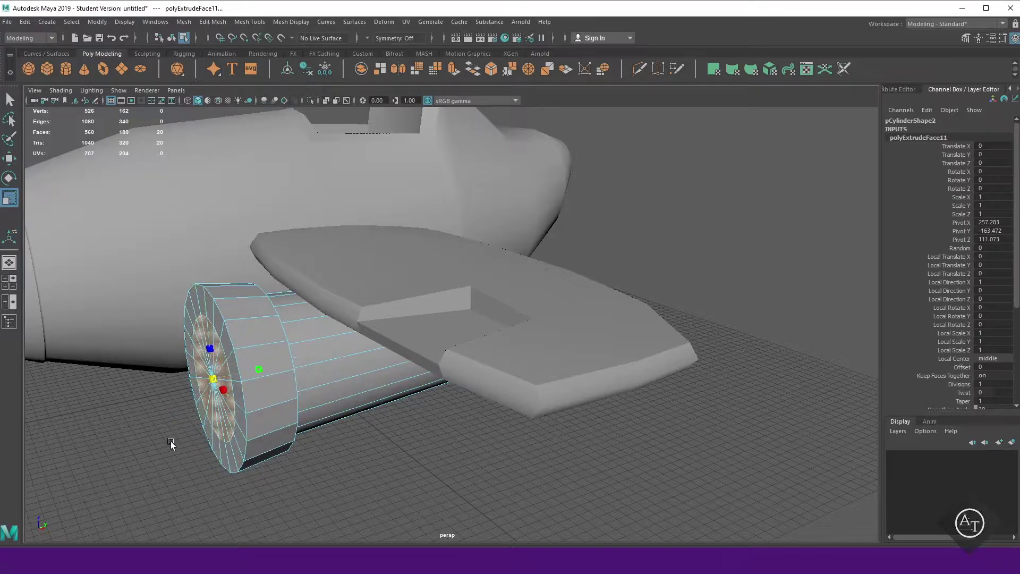
key("ctrl+e")
left_click_drag(222, 386, 221, 431)
Extrude and scale the recessed cap into a pointed spinner cone on a short shaft
key("r")
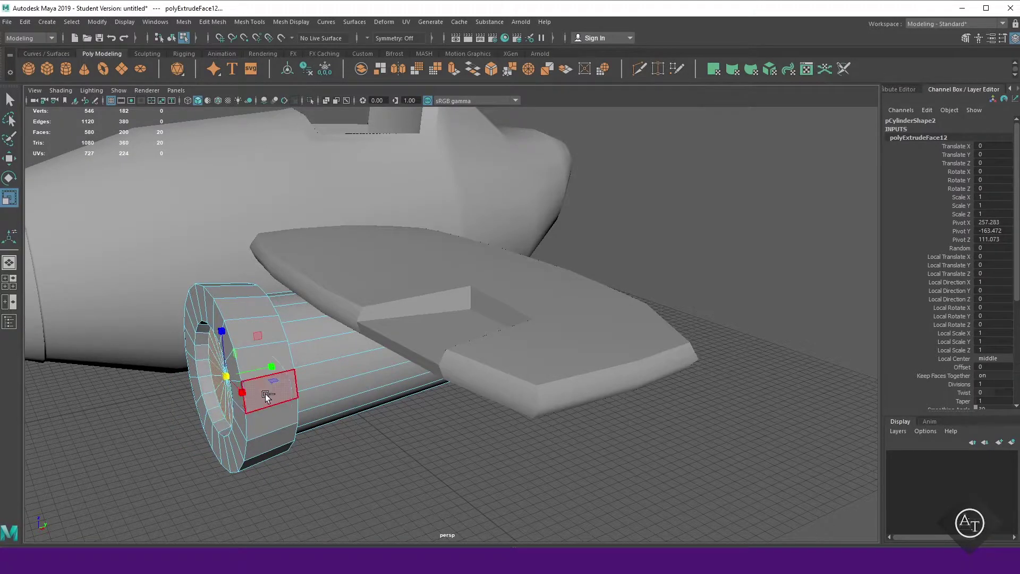
key("ctrl+e")
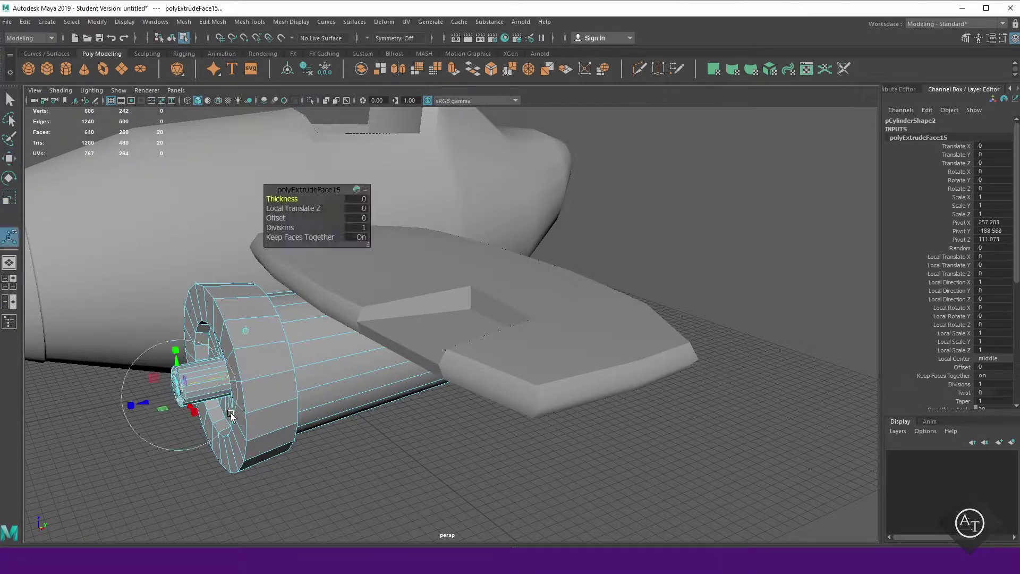
key("r")
key("ctrl+e")
mouse_move(101, 438)
left_mouse_down()
mouse_move(68, 452)
mouse_move(375, 458)
mouse_move(383, 390)
mouse_move(236, 405)
left_mouse_up()
key("r")
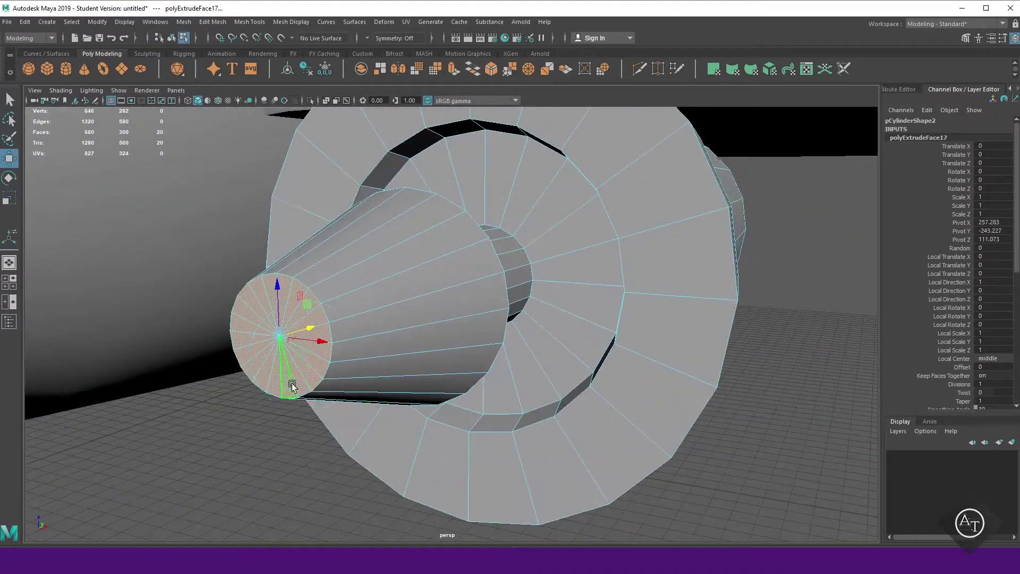
key("ctrl+e")
key("r")
Select the nozzle's edge ring, soften it, and bevel it with Ctrl+B
key("F10")
key("w")
double_click(297, 335)
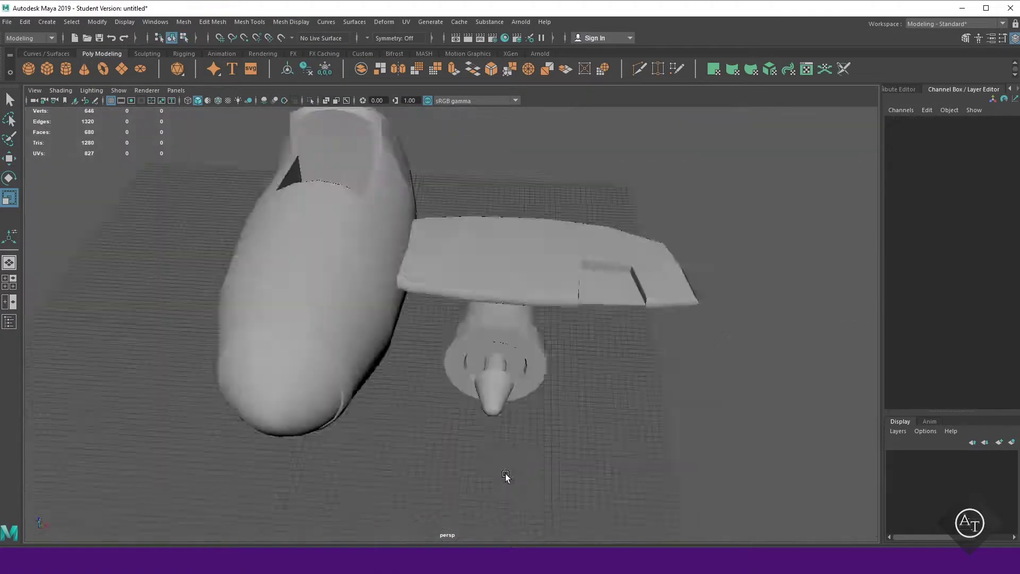
mouse_move(379, 302)
right_mouse_down("shift")
mouse_move(387, 369)
mouse_move(328, 286)
mouse_move(399, 266)
right_mouse_up("shift")
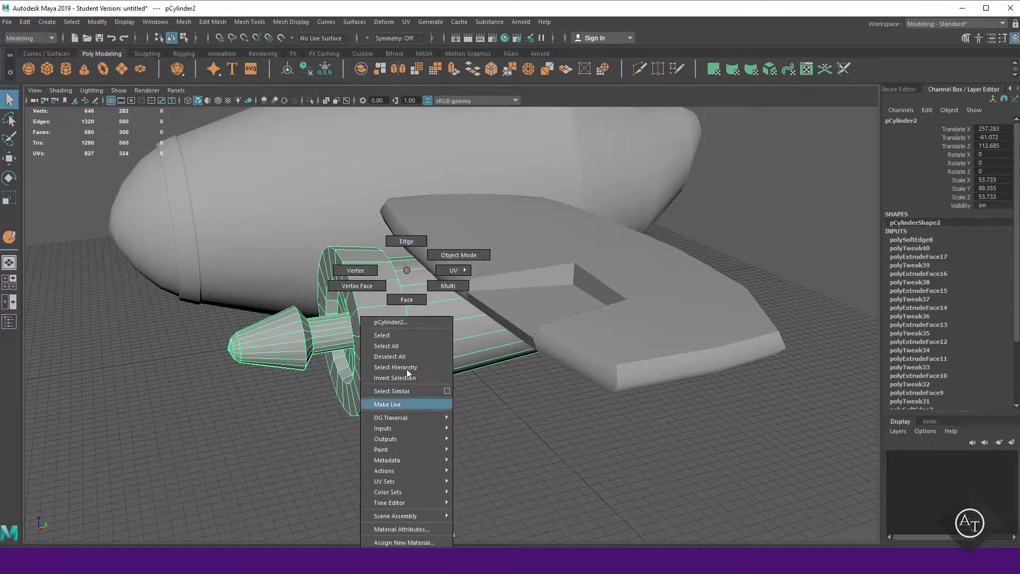
left_click(396, 289)
key("f")
scroll(222, 414, "down", 5)
left_click_drag(262, 419, 366, 352, "alt")
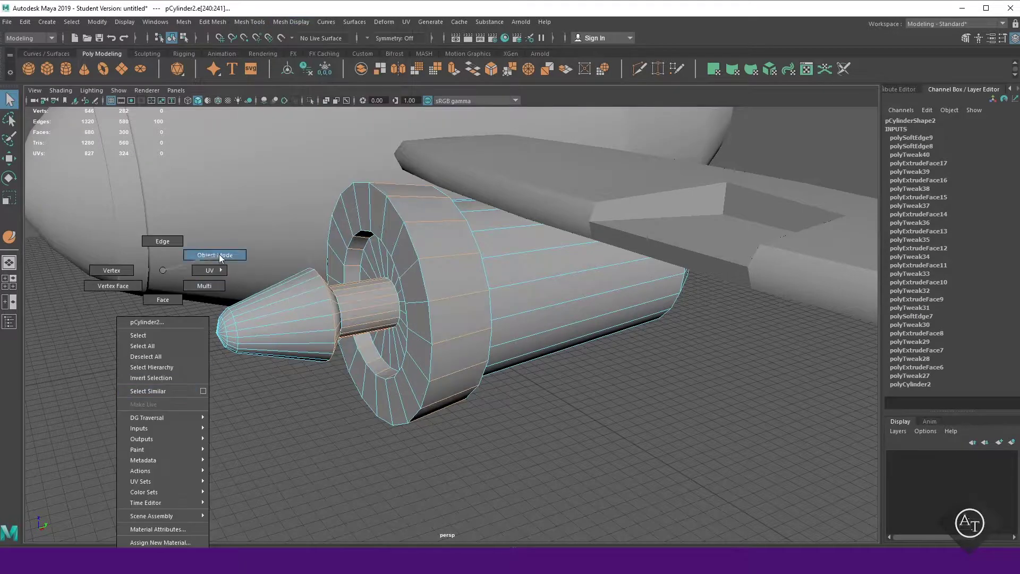
right_click_drag(183, 260, 219, 254, "shift")
mouse_move(219, 254)
left_mouse_down("alt")
mouse_move(239, 387)
mouse_move(190, 299)
left_mouse_up("alt")
scroll(239, 387, "up", 5)
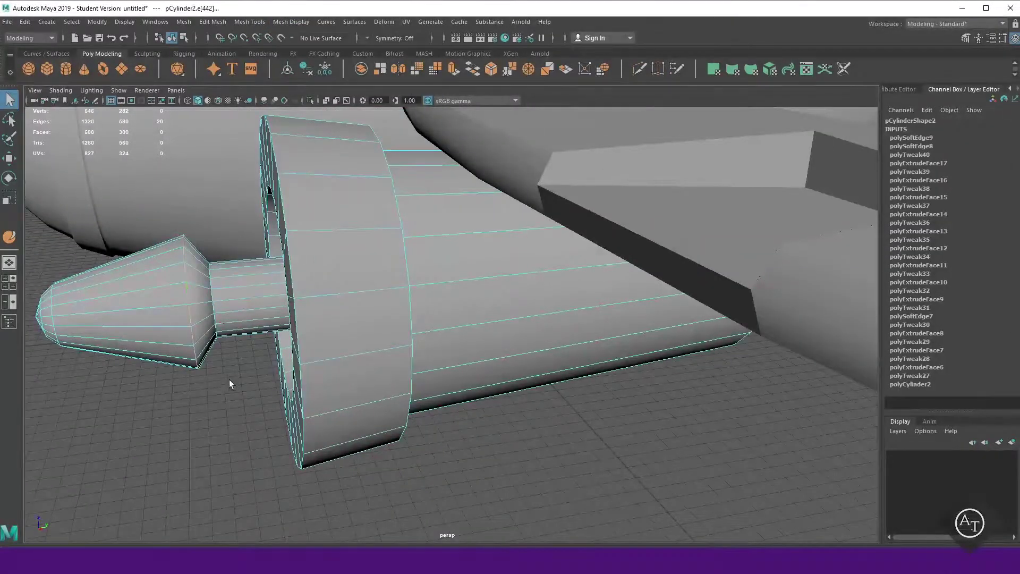
key("ctrl+b")
Apply Mesh Display > Soften Edge to the whole engine cylinder
mouse_move(287, 208)
left_mouse_down("alt")
mouse_move(235, 439)
mouse_move(624, 442)
mouse_move(455, 395)
left_mouse_up("alt")
left_click(269, 278)
left_click(290, 22)
left_click(304, 125)
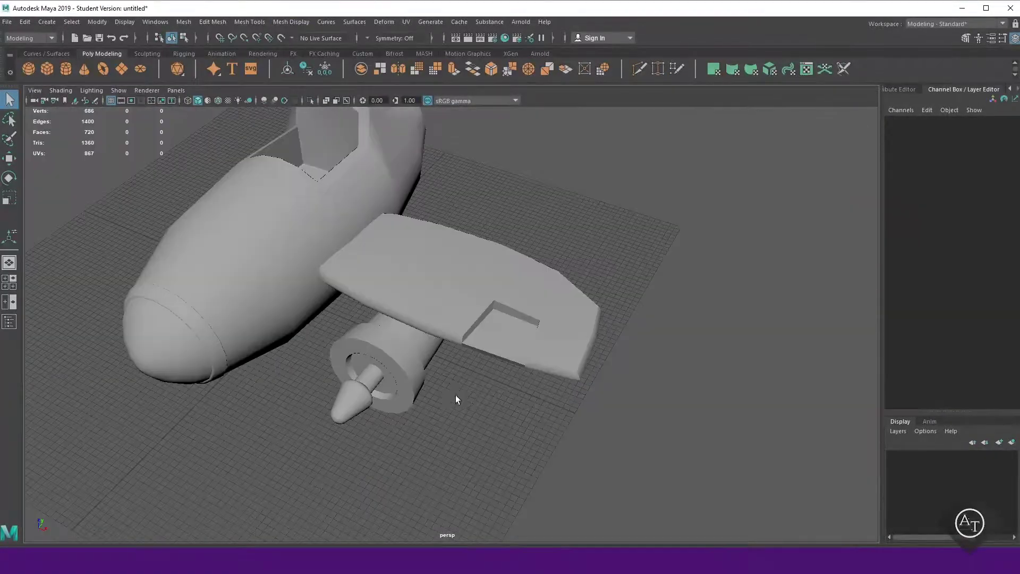
Move the new cylinder onto the engine's spinner, centering it in the front view
right_click_drag(455, 395, 394, 343, "shift")
key("w")
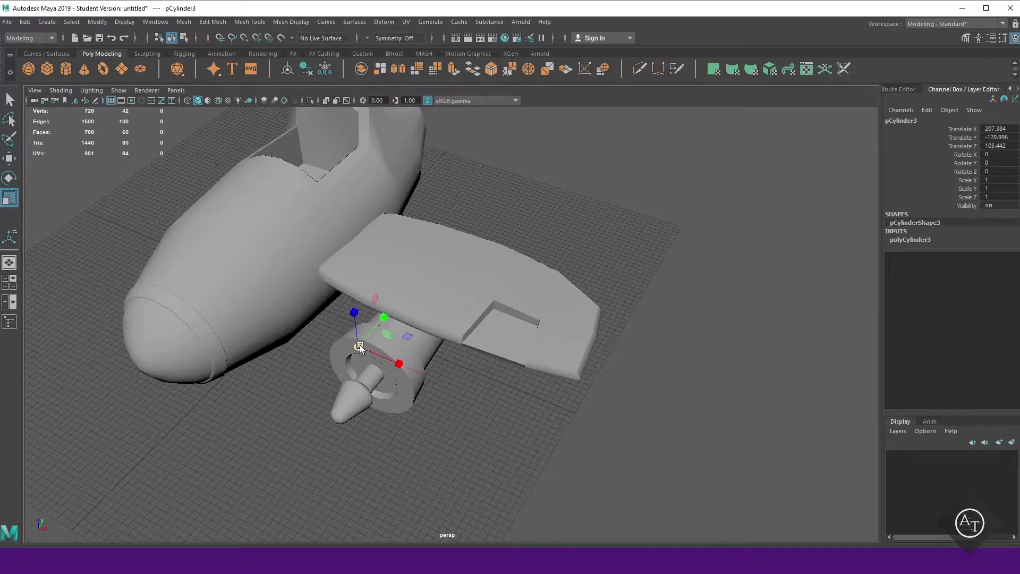
left_click_drag(407, 332, 427, 352)
scroll(412, 404, "up", 3)
key("space")
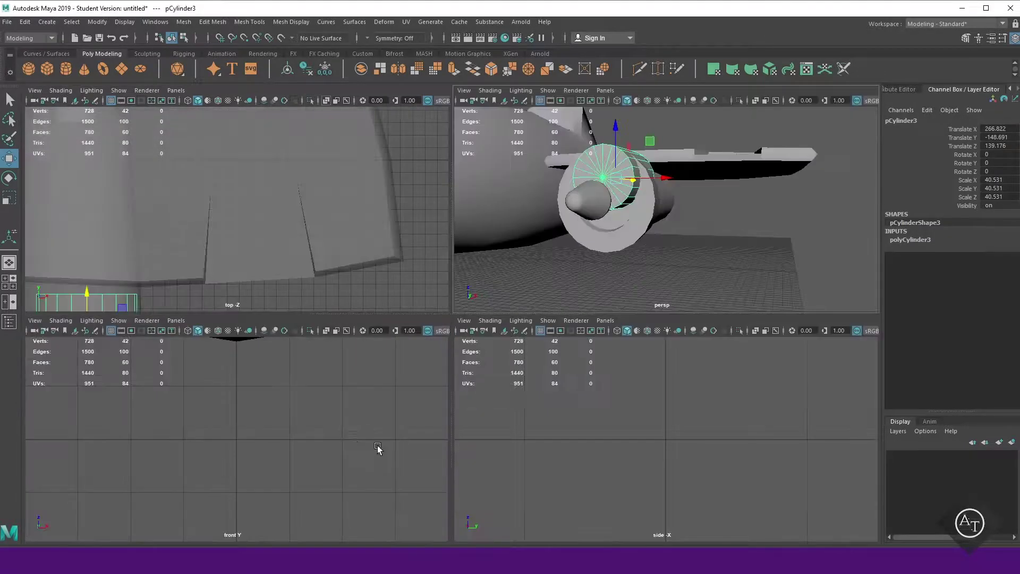
key("space")
key("f")
scroll(494, 472, "down", 2)
middle_click_drag(478, 256, 462, 336)
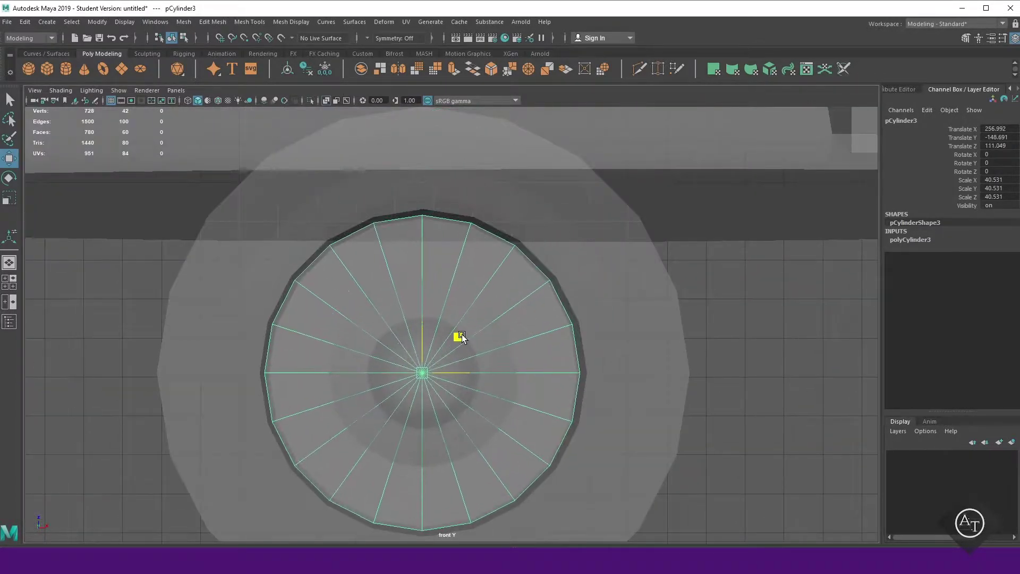
key("space")
key("space")
Flatten pCylinder3 into a thin disc and lower its Subdivisions Axis in the Channel Box
key("r")
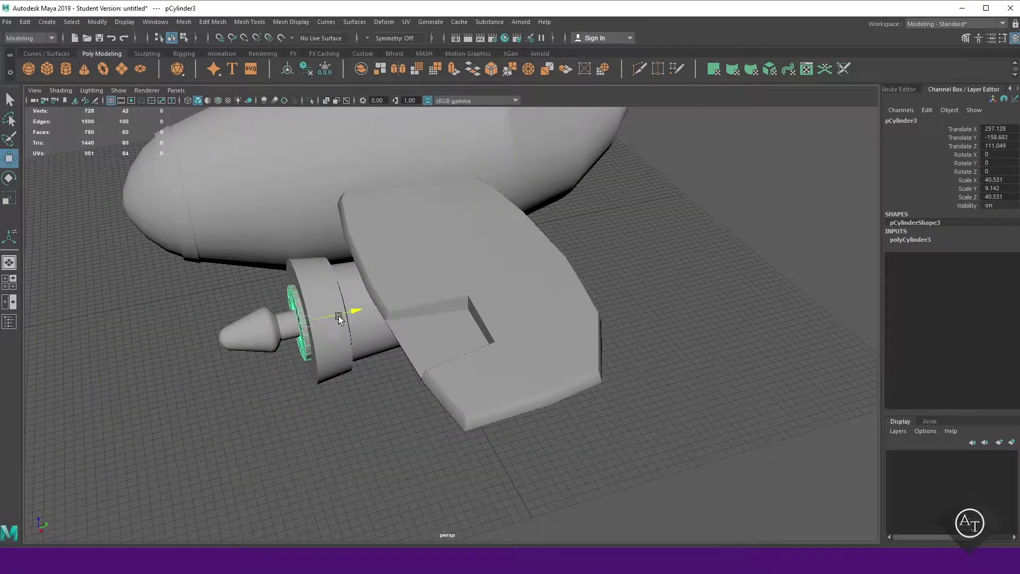
scroll(338, 317, "up", 1)
scroll(312, 369, "up", 5)
mouse_move(244, 417)
left_mouse_down()
mouse_move(184, 451)
mouse_move(448, 396)
mouse_move(422, 433)
left_mouse_up()
left_click(910, 240)
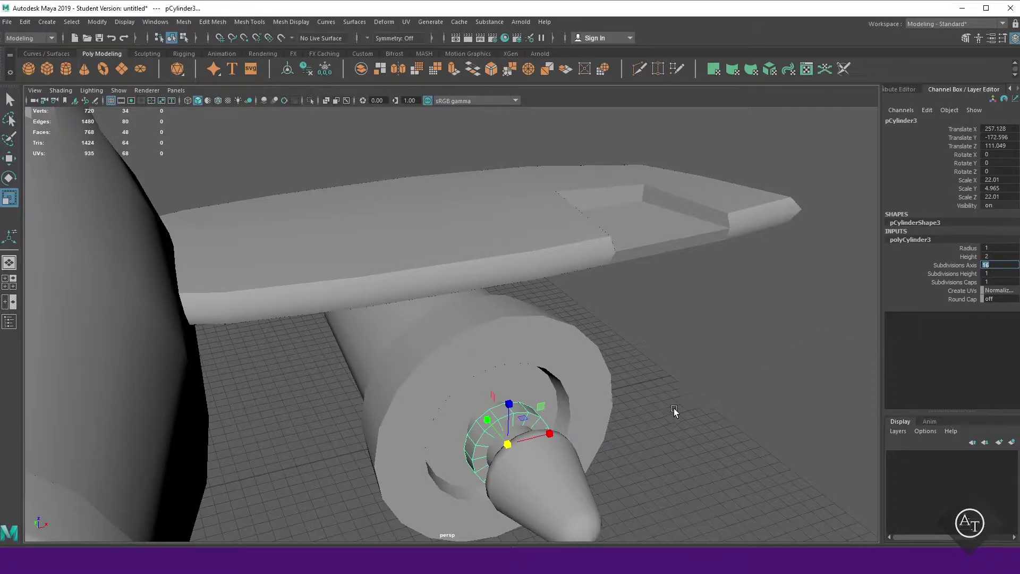
Select alternating rim faces on the hub disc, extrude them, and scale them flat
left_click_drag(667, 417, 567, 451, "alt")
key("F11")
mouse_move(493, 397)
left_mouse_down("alt")
mouse_move(514, 463)
mouse_move(407, 302)
mouse_move(503, 330)
mouse_move(606, 415)
mouse_move(560, 426)
left_mouse_up("alt")
left_click(407, 301)
key("ctrl+e")
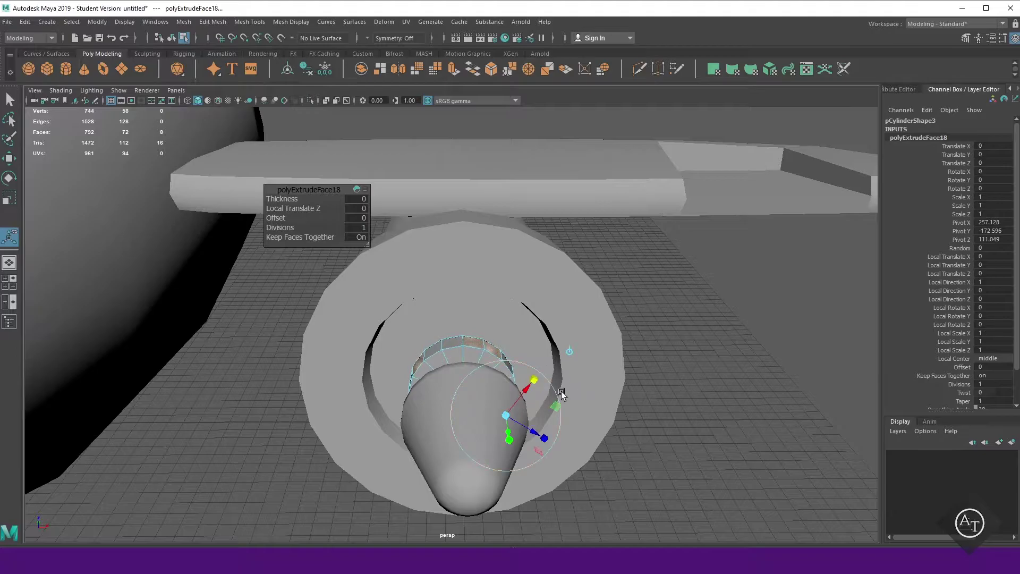
key("r")
mouse_move(516, 381)
left_mouse_down("alt")
mouse_move(559, 365)
mouse_move(590, 384)
mouse_move(563, 372)
mouse_move(539, 424)
left_mouse_up("alt")
Extrude the rim faces twice more, scaling them outward into propeller blades
key("ctrl+e")
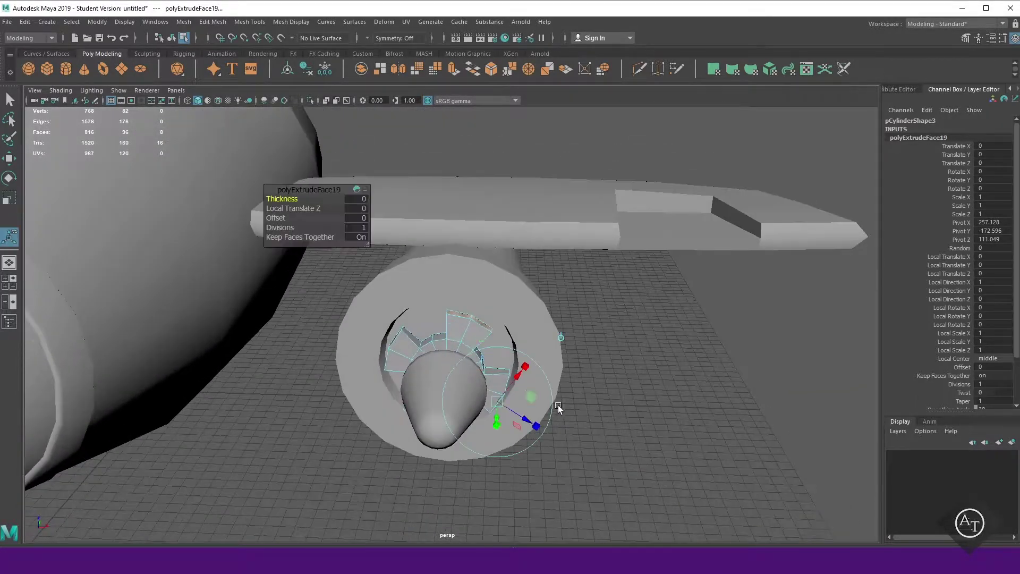
mouse_move(450, 352)
left_mouse_down("alt")
mouse_move(512, 416)
mouse_move(464, 388)
left_mouse_up("alt")
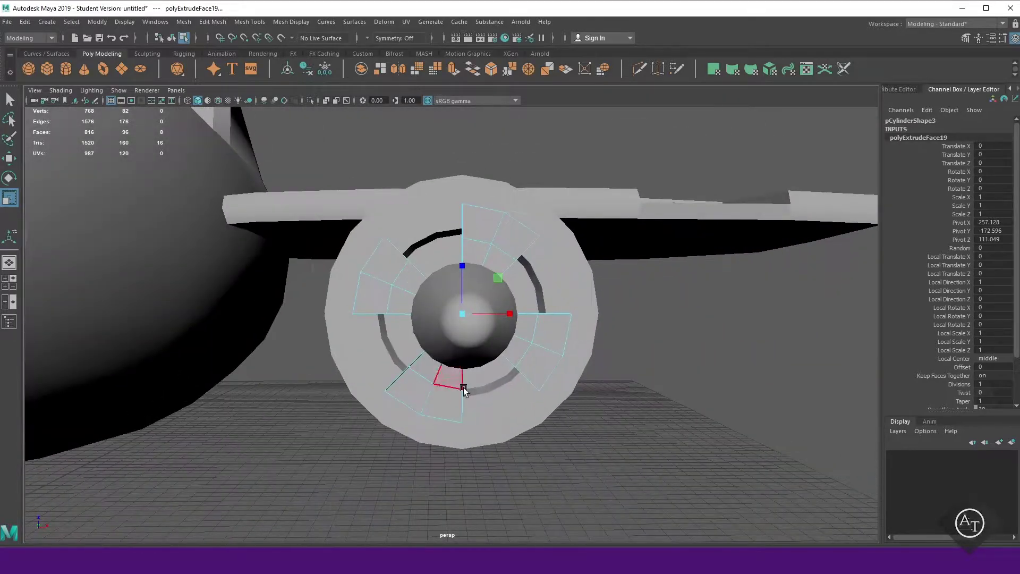
mouse_move(434, 277)
left_mouse_down("alt")
mouse_move(547, 390)
mouse_move(537, 383)
mouse_move(401, 436)
mouse_move(508, 387)
left_mouse_up("alt")
key("ctrl+e")
Enter vertex mode and frame the blades in the front view for editing
key("e")
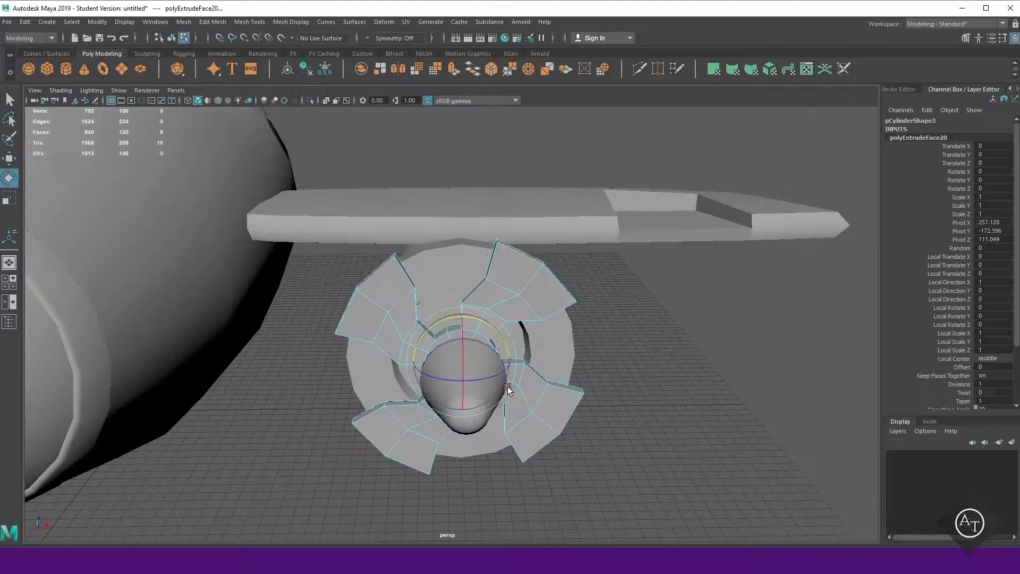
right_click_drag(634, 298, 656, 349)
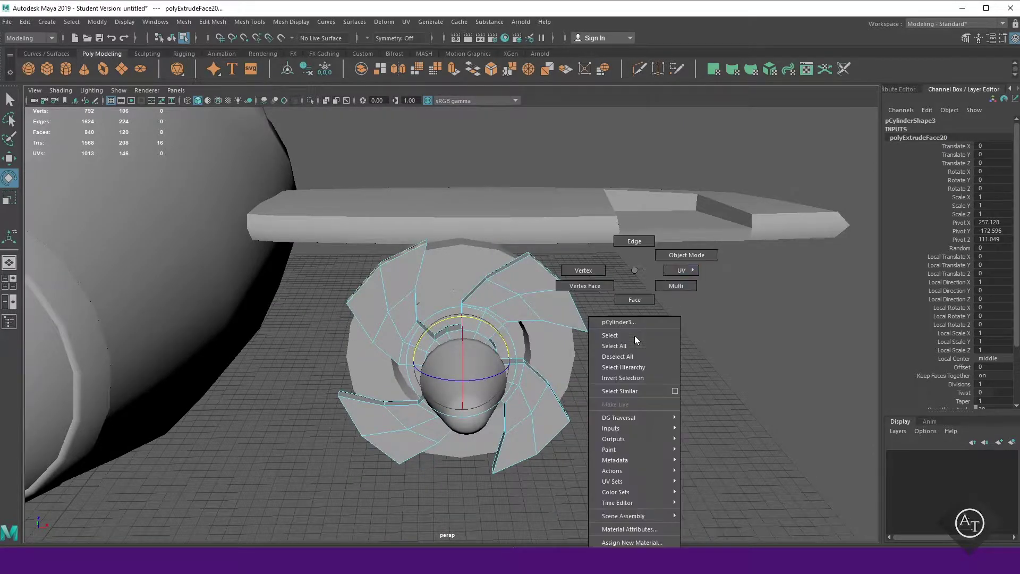
left_click_drag(657, 349, 382, 195, "alt")
left_click(583, 273)
key("w")
key("space")
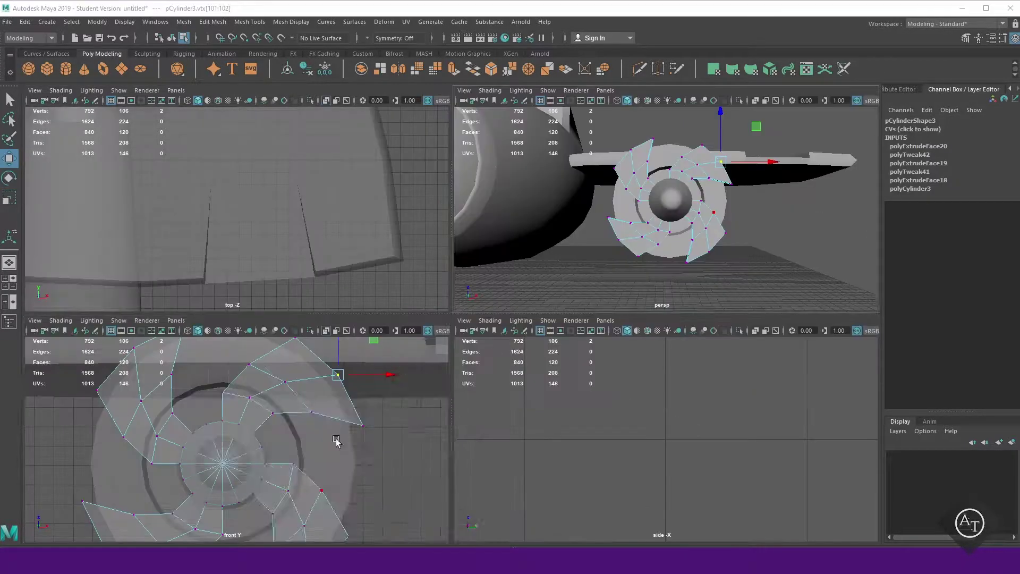
key("space")
middle_click_drag(538, 492, 546, 425, "alt")
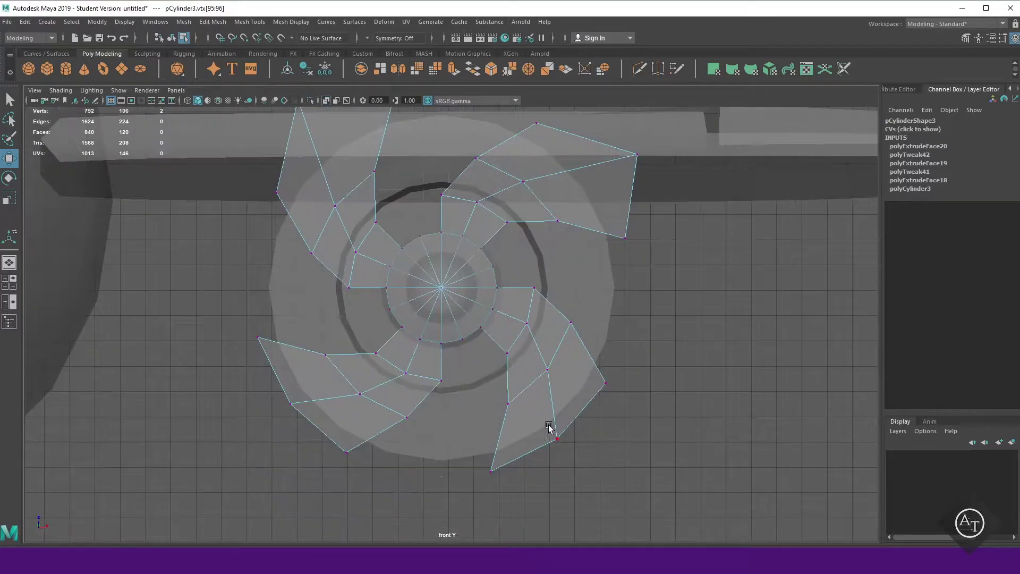
left_click(573, 489)
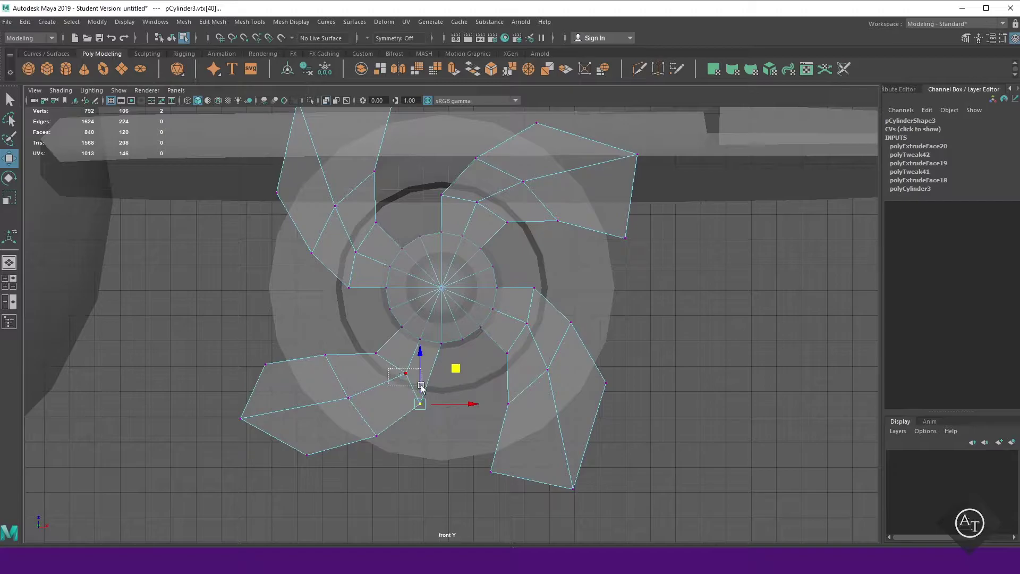
Move vertex pairs on the side blades to sweep and curve them
left_click(643, 343)
scroll(552, 370, "down", 3)
left_click(313, 422)
scroll(576, 403, "down", 2)
scroll(577, 404, "up", 5)
left_click_drag(510, 306, 559, 271)
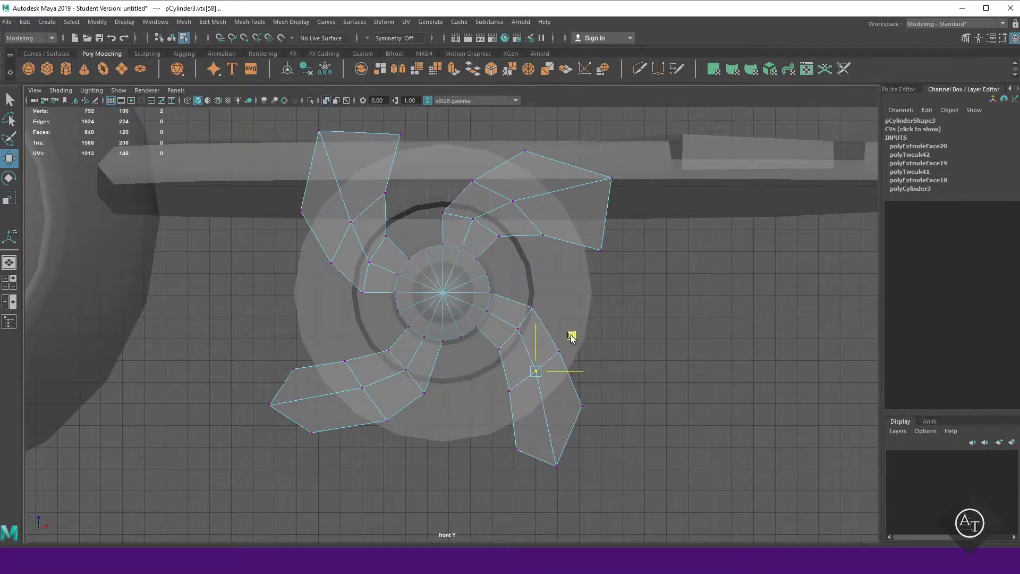
middle_click_drag(598, 317, 612, 364, "alt")
left_click_drag(569, 337, 627, 274)
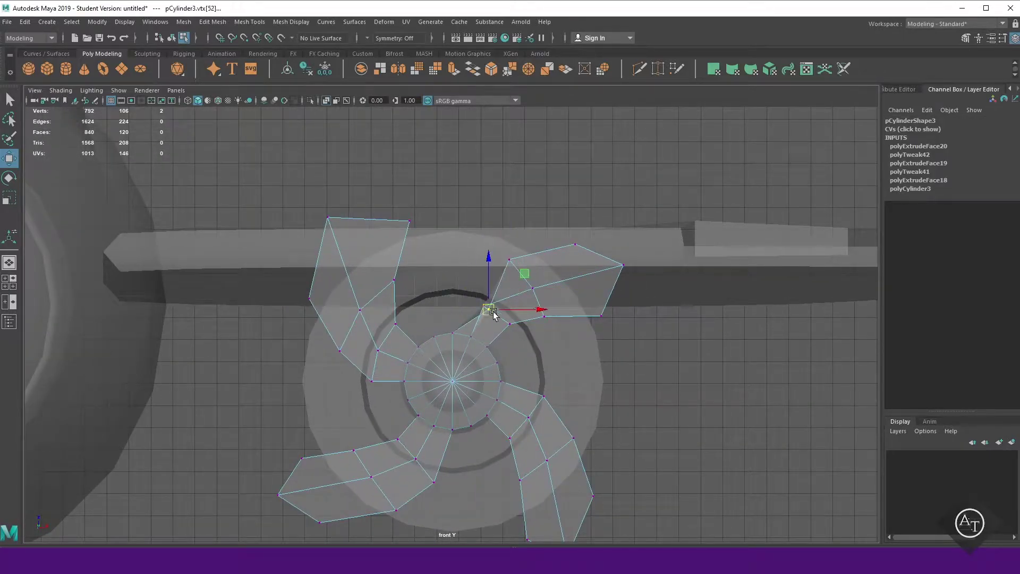
Move the top blade's vertices into a swept shape, then deselect
middle_click_drag(532, 274, 664, 292, "alt")
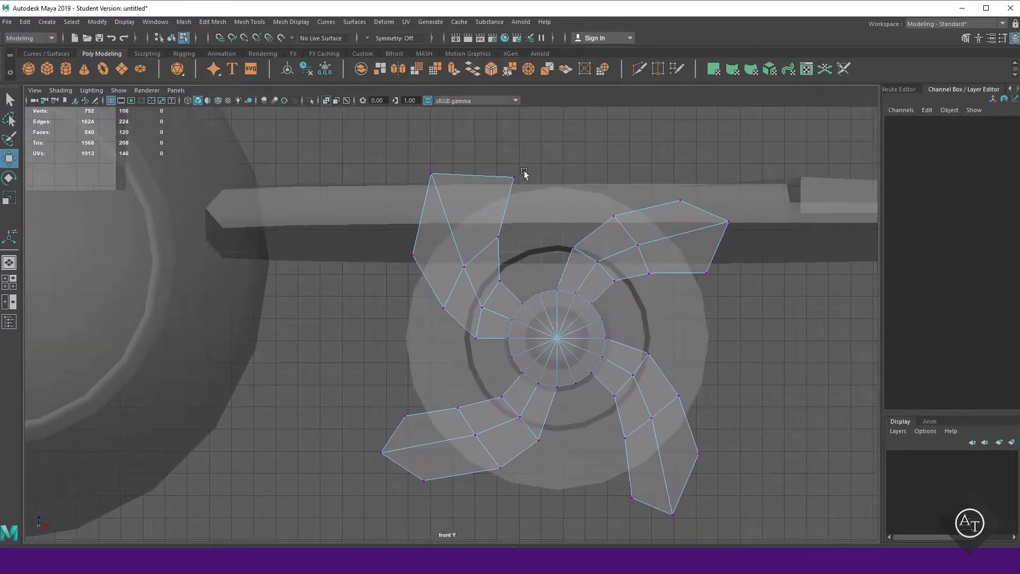
left_click_drag(522, 173, 457, 202)
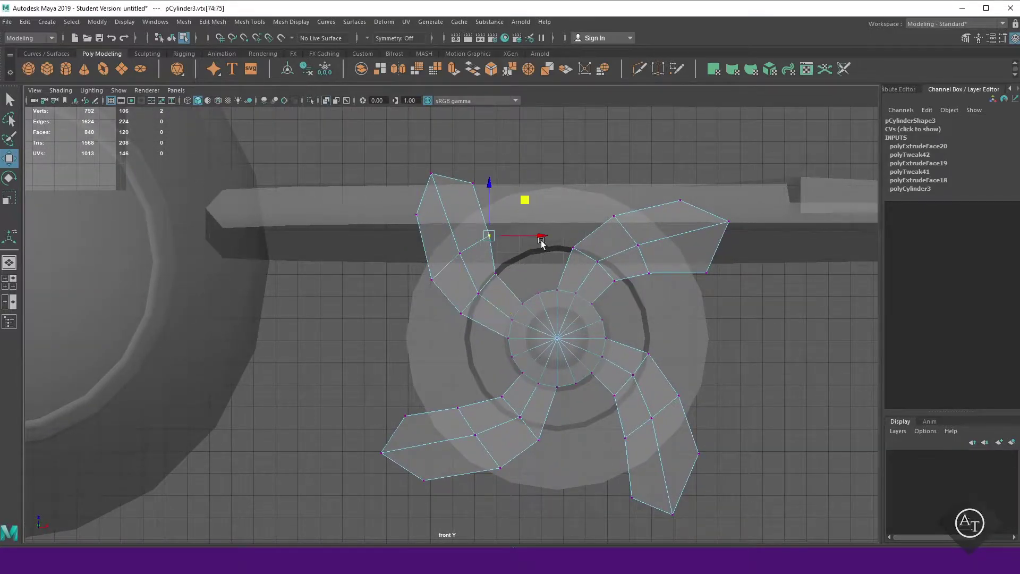
left_click(668, 194)
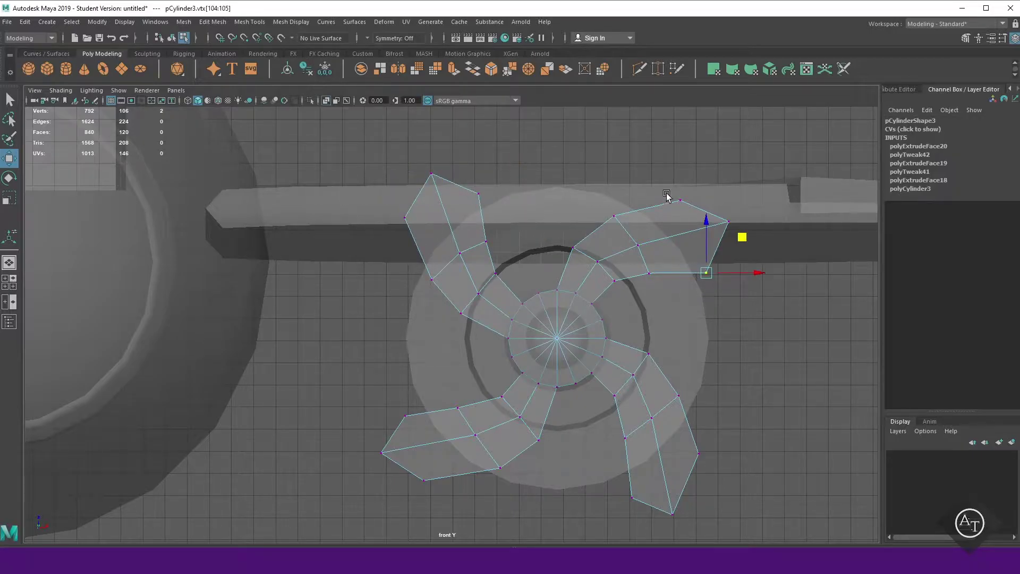
left_click(727, 346)
mouse_move(726, 346)
left_mouse_down("alt")
mouse_move(642, 335)
mouse_move(761, 292)
left_mouse_up("alt")
Select the faces of all propeller blades
key("F11")
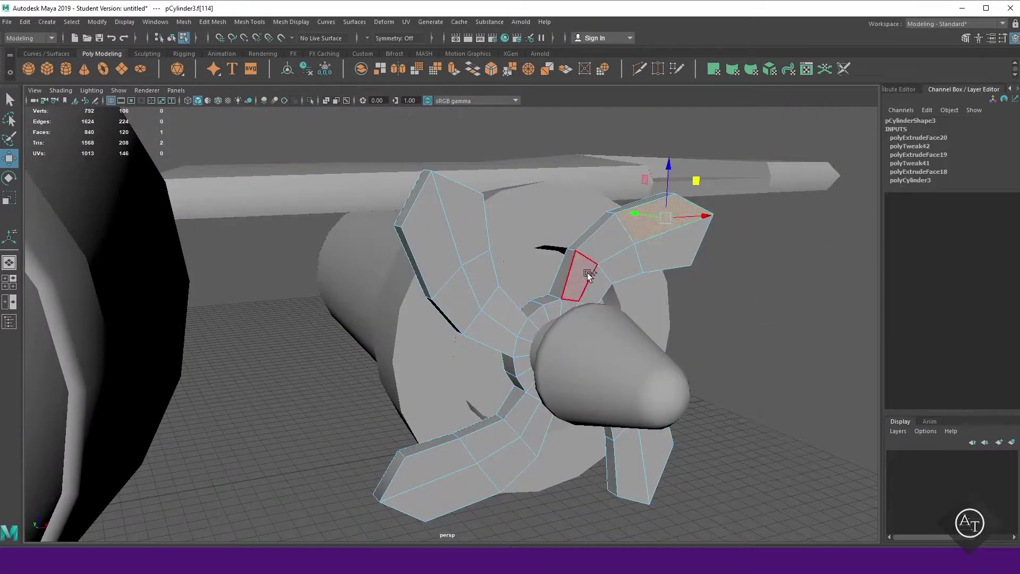
left_click(473, 303, "shift")
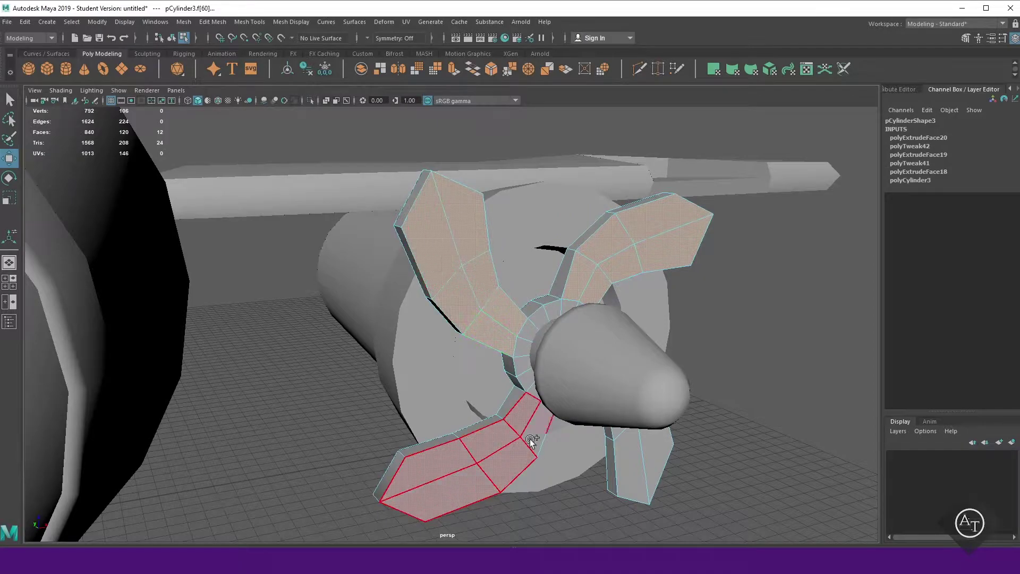
left_click_drag(468, 457, 460, 421, "alt")
left_click(436, 388, "shift")
mouse_move(436, 388)
left_mouse_down("alt")
mouse_move(545, 392)
mouse_move(489, 205)
mouse_move(213, 372)
left_mouse_up("alt")
left_click(546, 392, "shift")
key("r")
mouse_move(336, 363)
left_mouse_down("alt")
mouse_move(495, 474)
mouse_move(495, 449)
left_mouse_up("alt")
Isolate the propeller with Ctrl+1 and frame it in the view
key("F8")
key("ctrl+1")
key("F8")
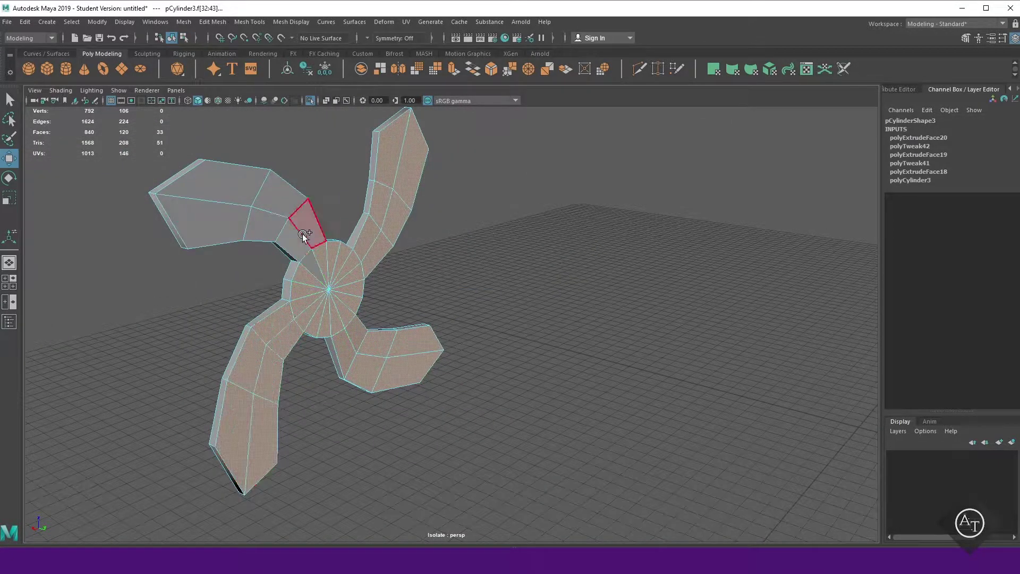
key("ctrl+1")
left_click(602, 417)
mouse_move(403, 375)
left_mouse_down("alt")
mouse_move(602, 417)
mouse_move(448, 398)
mouse_move(461, 457)
mouse_move(503, 439)
mouse_move(326, 353)
mouse_move(340, 372)
mouse_move(333, 379)
mouse_move(604, 358)
mouse_move(458, 394)
mouse_move(434, 388)
mouse_move(472, 387)
mouse_move(391, 412)
left_mouse_up("alt")
key("ctrl+z")
key("f")
key("ctrl+1")
Select individual blade faces and rotate them to give the blades a pitched twist
right_click(581, 301)
key("e")
key("w")
left_click(391, 412)
left_click_drag(476, 483, 476, 484)
mouse_move(475, 484)
left_mouse_down("alt")
mouse_move(368, 400)
mouse_move(378, 364)
mouse_move(417, 396)
left_mouse_up("alt")
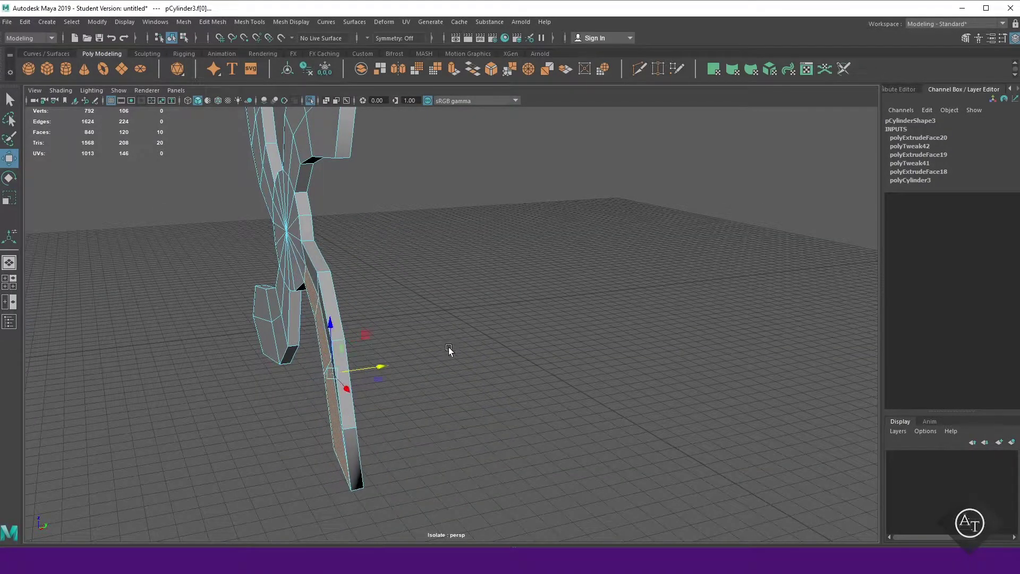
mouse_move(449, 347)
left_mouse_down("alt")
mouse_move(444, 418)
mouse_move(512, 387)
left_mouse_up("alt")
left_click_drag(589, 360, 479, 317)
mouse_move(479, 317)
left_mouse_down("alt")
mouse_move(438, 416)
mouse_move(375, 379)
mouse_move(499, 375)
mouse_move(568, 412)
mouse_move(448, 406)
left_mouse_up("alt")
key("w")
left_click(569, 438)
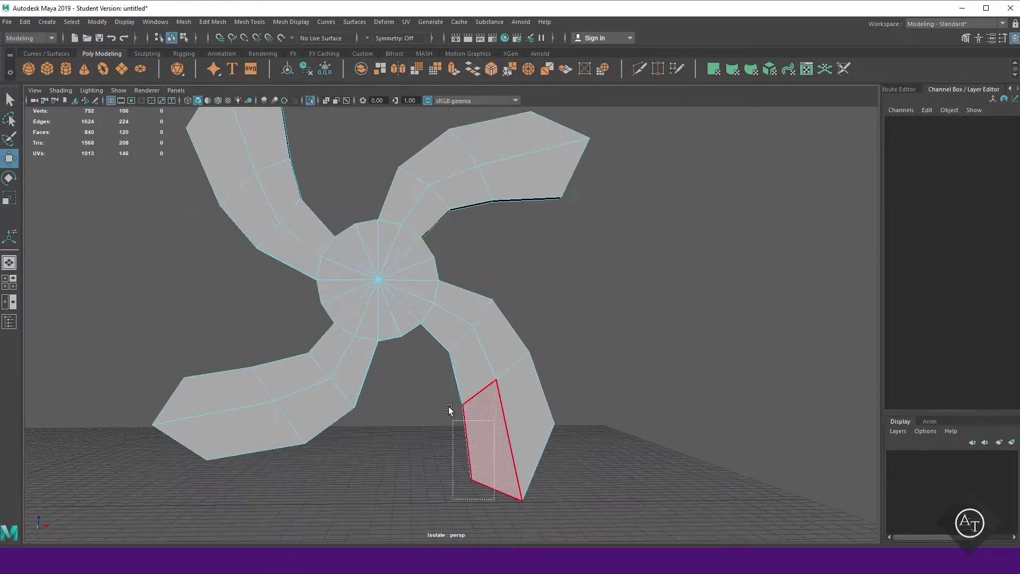
Select the end faces of two propeller blades and check them from side and top angles
left_click(478, 410)
left_click_drag(433, 349, 339, 443, "alt")
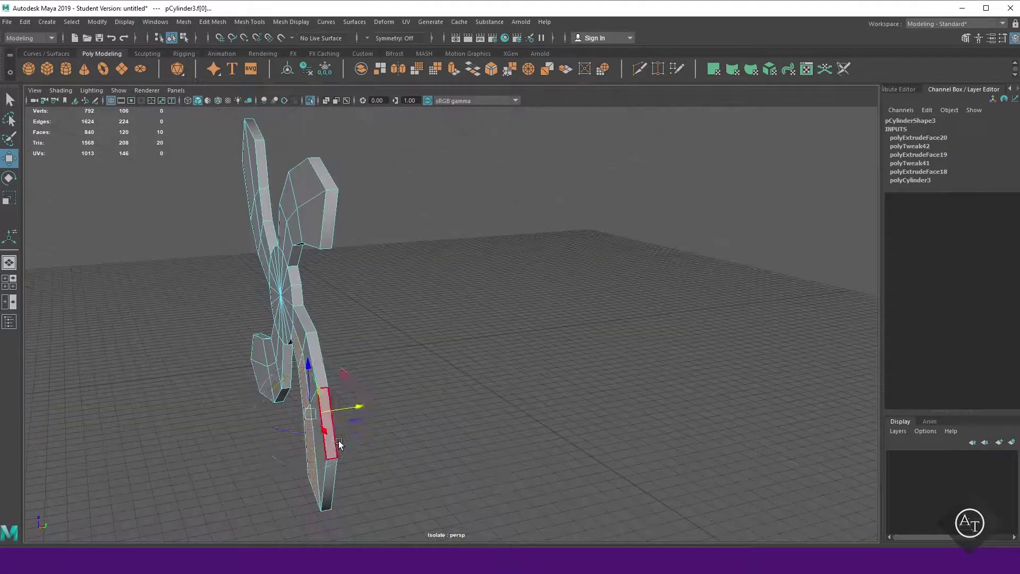
left_click(352, 410)
mouse_move(374, 394)
left_mouse_down("alt")
mouse_move(513, 461)
mouse_move(582, 375)
mouse_move(557, 383)
mouse_move(349, 330)
left_mouse_up("alt")
key("e")
key("w")
mouse_move(305, 280)
left_mouse_down("alt")
mouse_move(474, 378)
mouse_move(426, 408)
mouse_move(418, 397)
left_mouse_up("alt")
mouse_move(357, 313)
left_mouse_down("alt")
mouse_move(496, 410)
mouse_move(498, 383)
mouse_move(606, 349)
mouse_move(488, 399)
mouse_move(426, 273)
left_mouse_up("alt")
Select faces on the upper-left blade, try rotating them, then clear the selection
left_click_drag(426, 274, 380, 273)
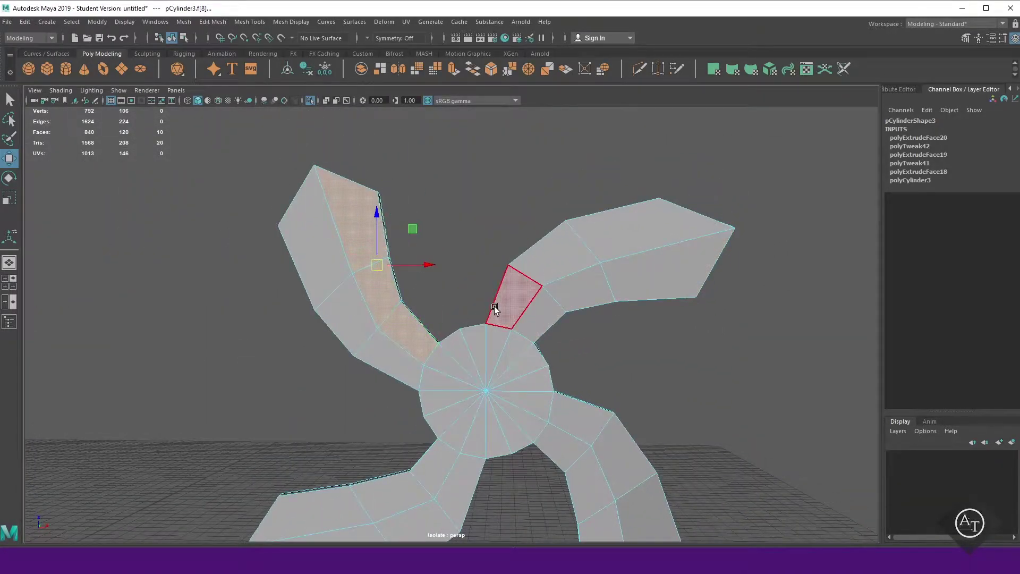
key("e")
left_click_drag(495, 310, 385, 337, "alt")
mouse_move(424, 281)
left_mouse_down("alt")
mouse_move(368, 305)
mouse_move(656, 403)
mouse_move(358, 319)
mouse_move(376, 417)
mouse_move(541, 312)
left_mouse_up("alt")
key("e")
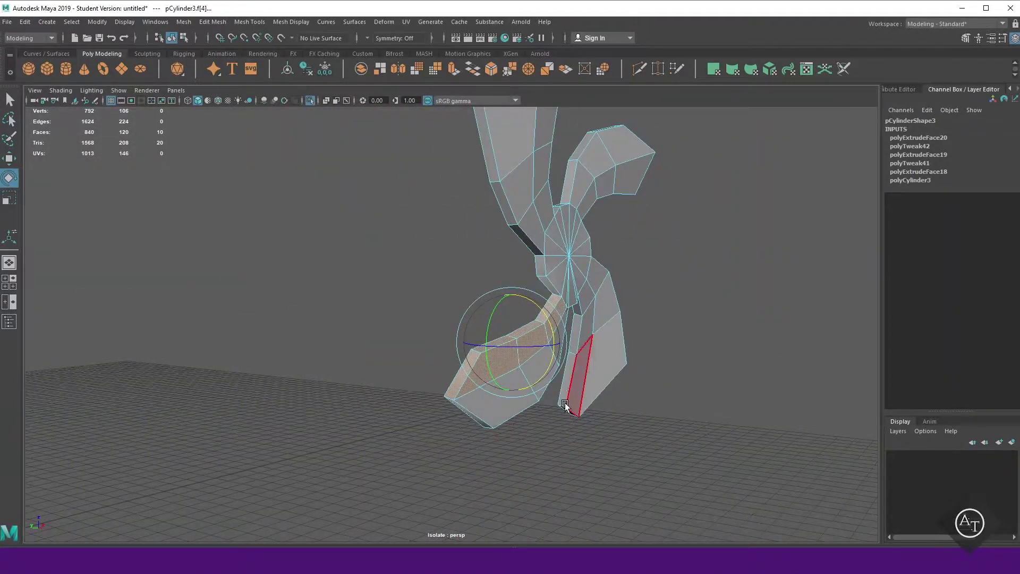
key("w")
mouse_move(565, 405)
left_mouse_down("alt")
mouse_move(501, 365)
mouse_move(402, 417)
mouse_move(388, 405)
mouse_move(449, 408)
mouse_move(343, 413)
mouse_move(370, 425)
mouse_move(400, 381)
mouse_move(554, 428)
mouse_move(504, 257)
mouse_move(466, 264)
left_mouse_up("alt")
left_click(449, 408)
Reselect the propeller object and return to Face mode on it
left_click(504, 257)
mouse_move(466, 264)
left_mouse_down("alt")
mouse_move(458, 327)
mouse_move(416, 346)
left_mouse_up("alt")
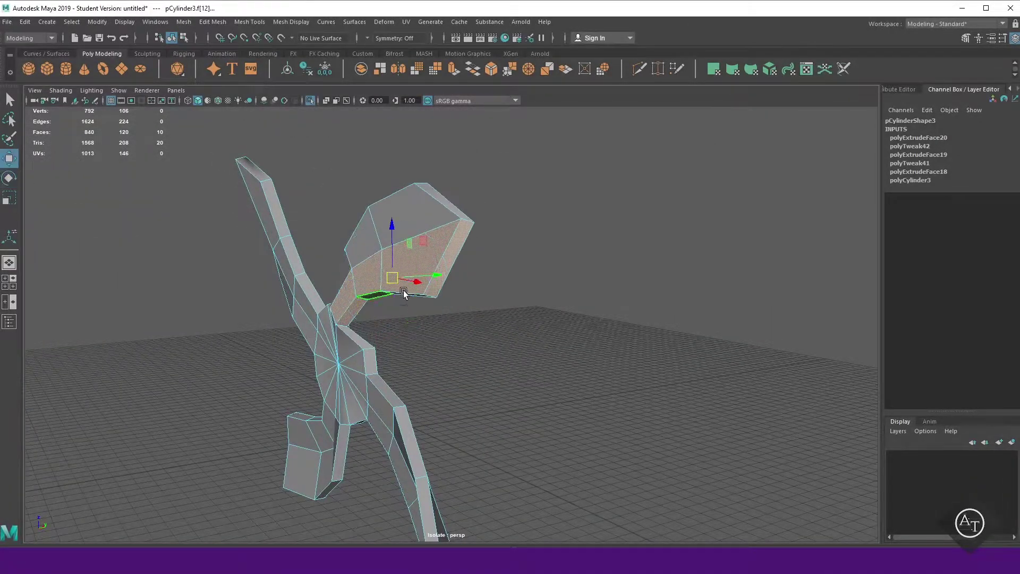
mouse_move(404, 294)
left_mouse_down("alt")
mouse_move(465, 403)
mouse_move(519, 417)
mouse_move(713, 259)
mouse_move(631, 451)
mouse_move(675, 388)
mouse_move(606, 417)
mouse_move(431, 200)
left_mouse_up("alt")
key("F8")
right_click_drag(431, 200, 431, 223)
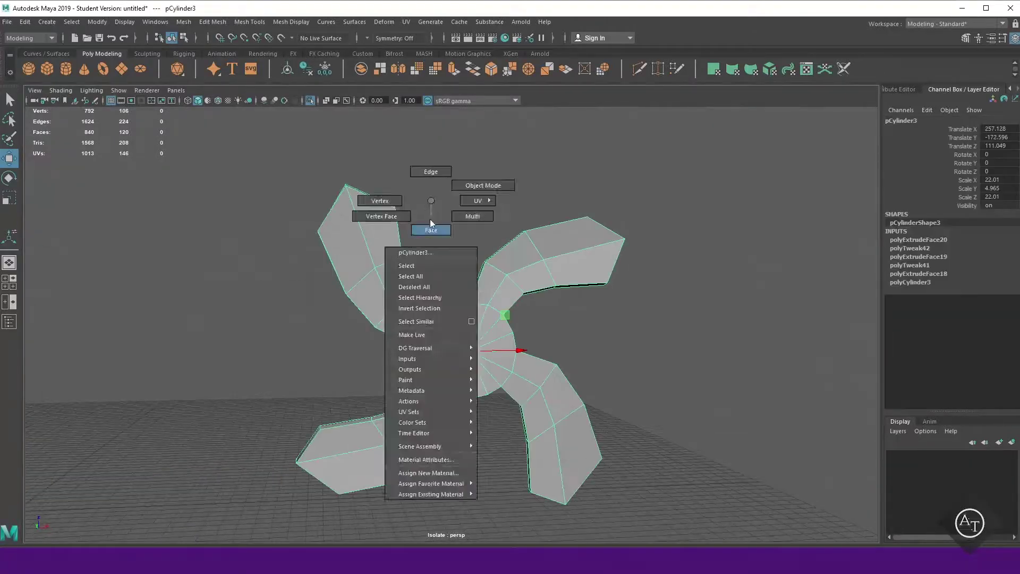
Twist one propeller arm by rotating its face loop
double_click(372, 223)
mouse_move(424, 278)
left_mouse_down("alt")
mouse_move(639, 364)
mouse_move(404, 361)
mouse_move(268, 284)
left_mouse_up("alt")
key("e")
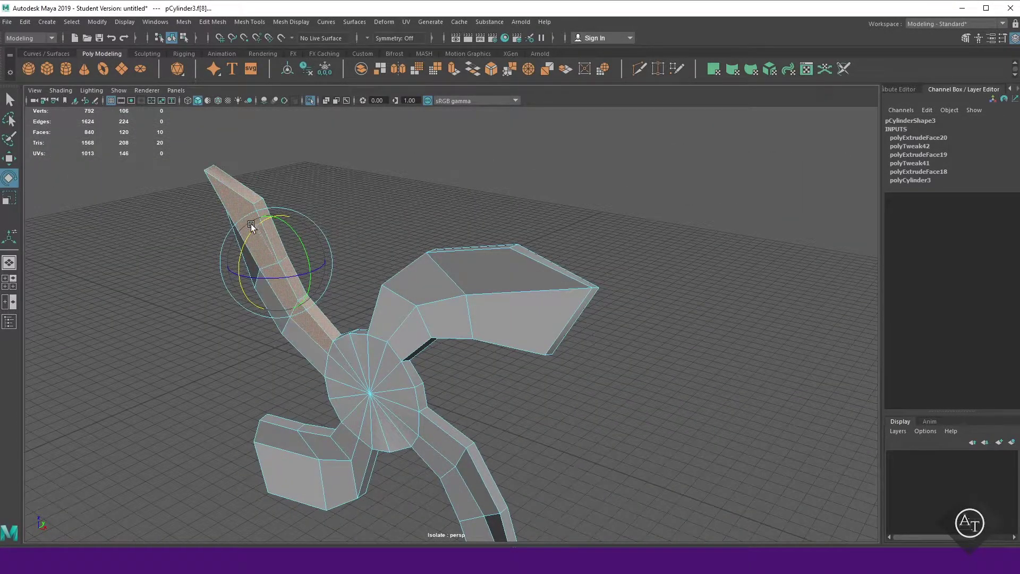
left_click_drag(251, 224, 261, 224)
left_click_drag(367, 313, 518, 340, "alt")
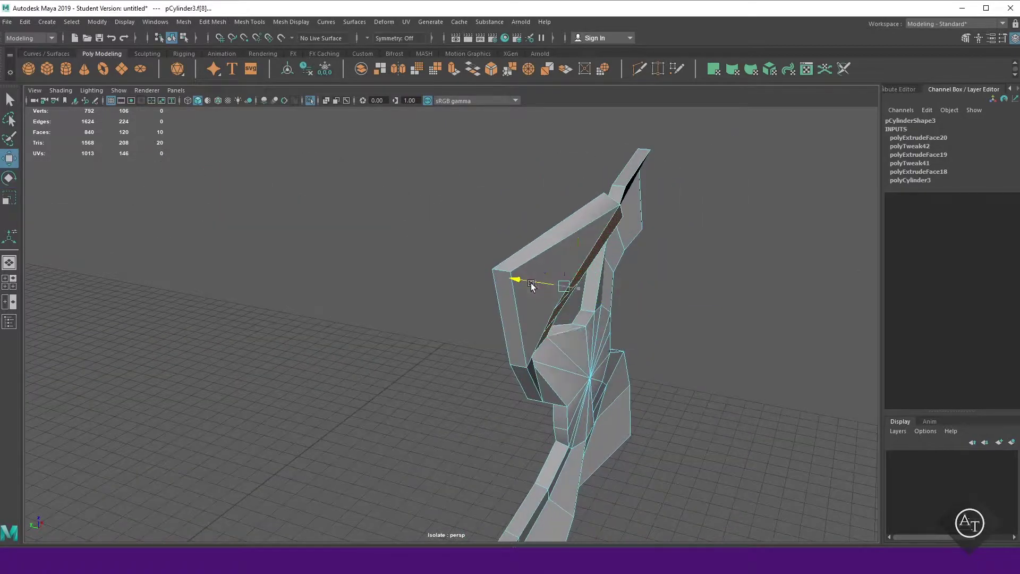
mouse_move(670, 391)
left_mouse_down("alt")
mouse_move(676, 377)
mouse_move(550, 438)
mouse_move(703, 454)
mouse_move(738, 420)
mouse_move(684, 456)
mouse_move(592, 250)
mouse_move(464, 400)
mouse_move(564, 348)
left_mouse_up("alt")
Select an arm's edge loop and vertices to shape the blade's pitch
key("F10")
left_click(463, 400)
double_click(464, 400)
left_click_drag(637, 438, 433, 375, "alt")
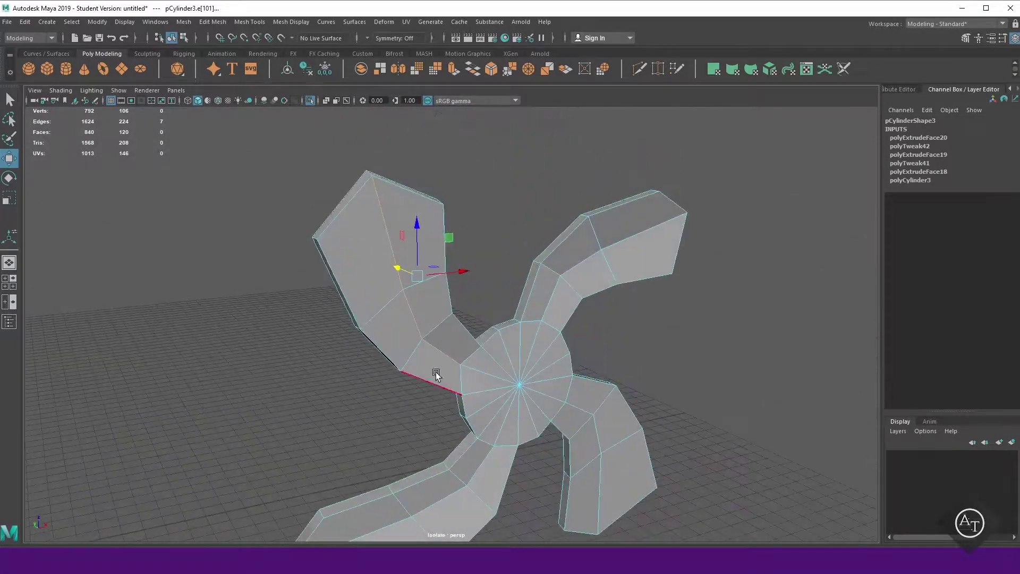
key("F9")
left_click(358, 284)
left_click_drag(357, 285, 494, 398, "alt")
mouse_move(387, 446)
left_mouse_down("alt")
mouse_move(375, 246)
mouse_move(446, 432)
mouse_move(394, 378)
mouse_move(284, 370)
left_mouse_up("alt")
Show the whole aircraft again and clear the propeller selection
key("ctrl+1")
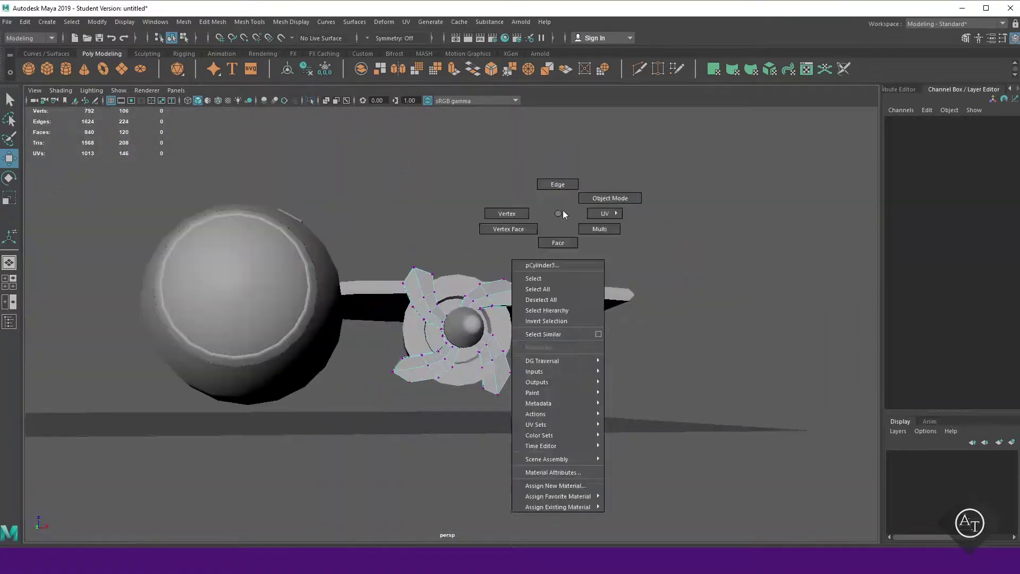
right_click_drag(563, 209, 597, 198)
mouse_move(597, 198)
left_mouse_down("alt")
mouse_move(483, 381)
mouse_move(562, 381)
mouse_move(578, 426)
mouse_move(608, 392)
mouse_move(480, 425)
left_mouse_up("alt")
left_click(530, 379)
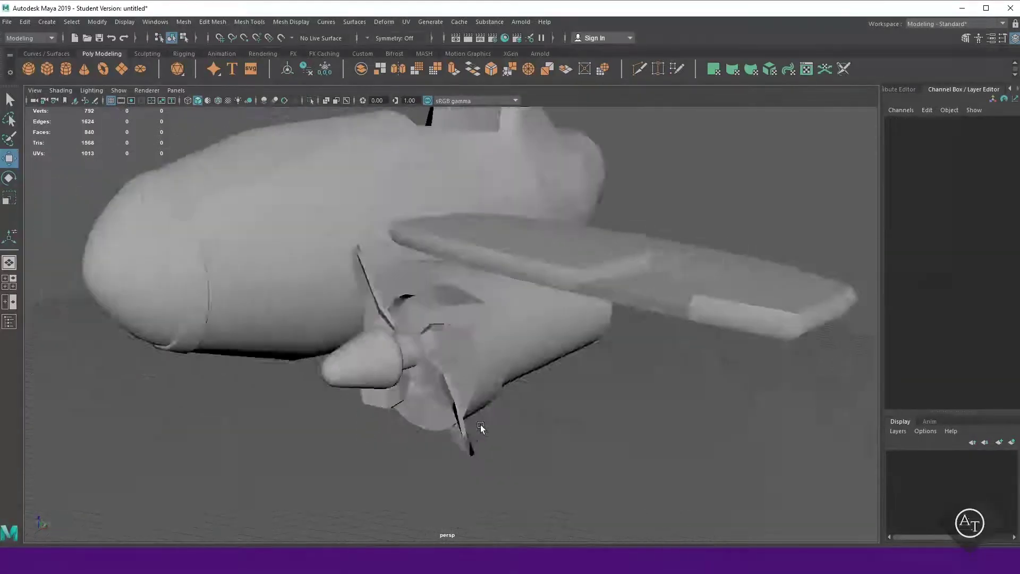
scroll(480, 425, "down", 5)
left_click(432, 337)
left_click(530, 448)
mouse_move(531, 448)
left_mouse_down("alt")
mouse_move(740, 412)
mouse_move(611, 431)
left_mouse_up("alt")
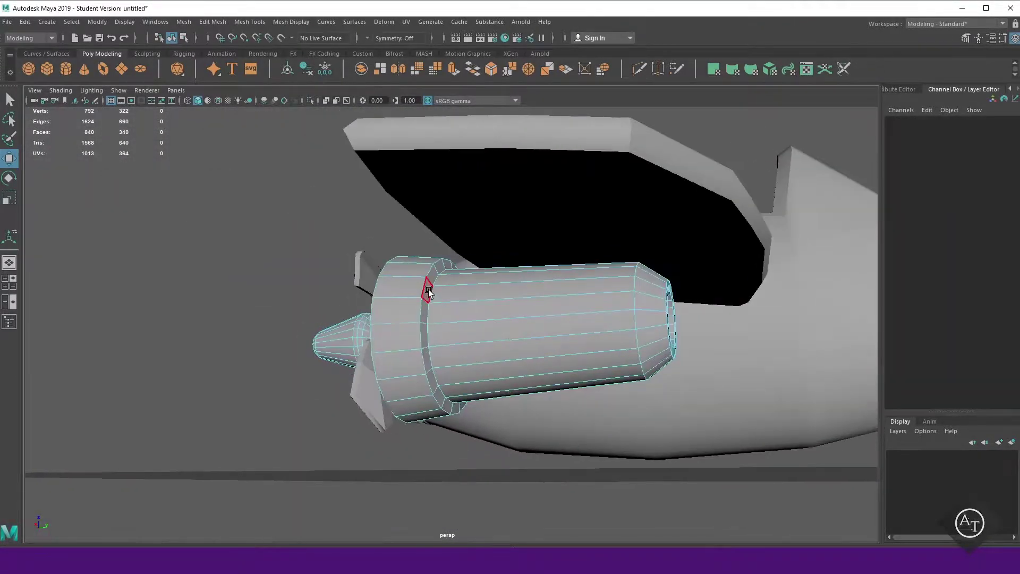
Select pCylinder2's ring edge loops and bevel them at 0.15 fraction
left_click_drag(481, 421, 512, 338, "alt")
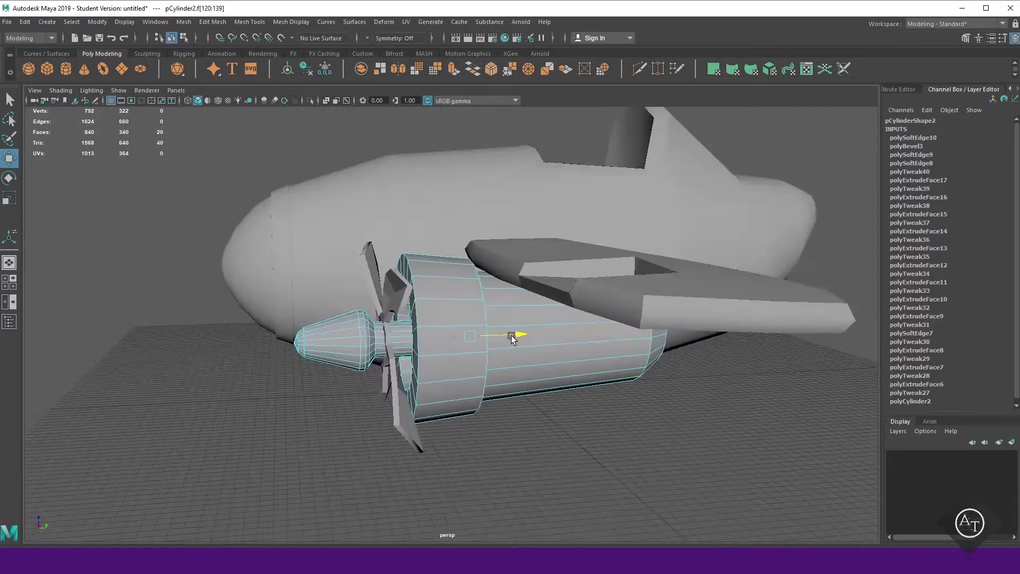
right_click_drag(512, 338, 542, 416)
mouse_move(542, 415)
left_mouse_down("alt")
mouse_move(624, 481)
mouse_move(591, 485)
left_mouse_up("alt")
scroll(559, 488, "up", 5)
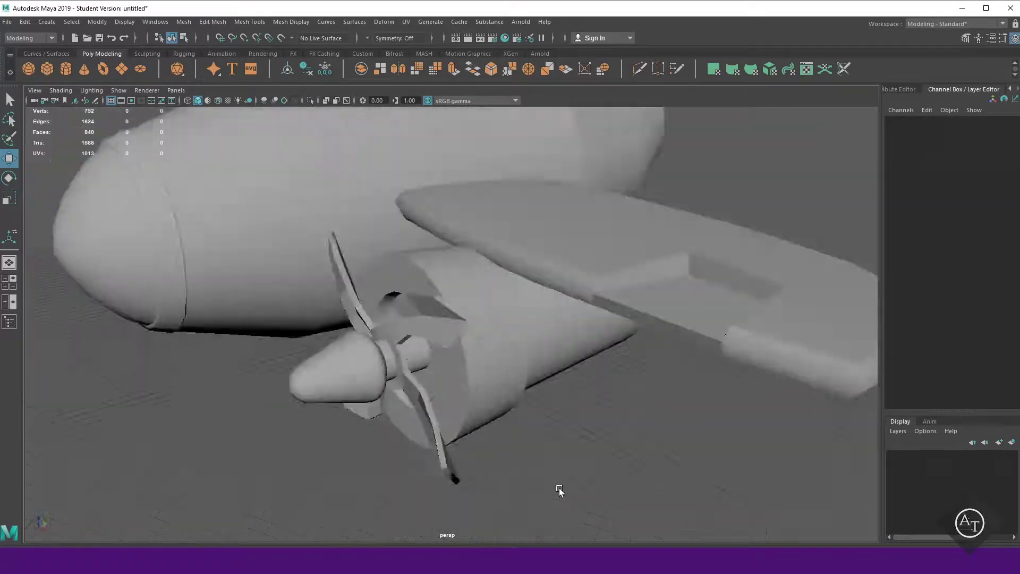
right_click_drag(215, 270, 214, 251)
mouse_move(467, 331)
left_mouse_down("alt")
mouse_move(568, 480)
mouse_move(452, 448)
mouse_move(722, 396)
left_mouse_up("alt")
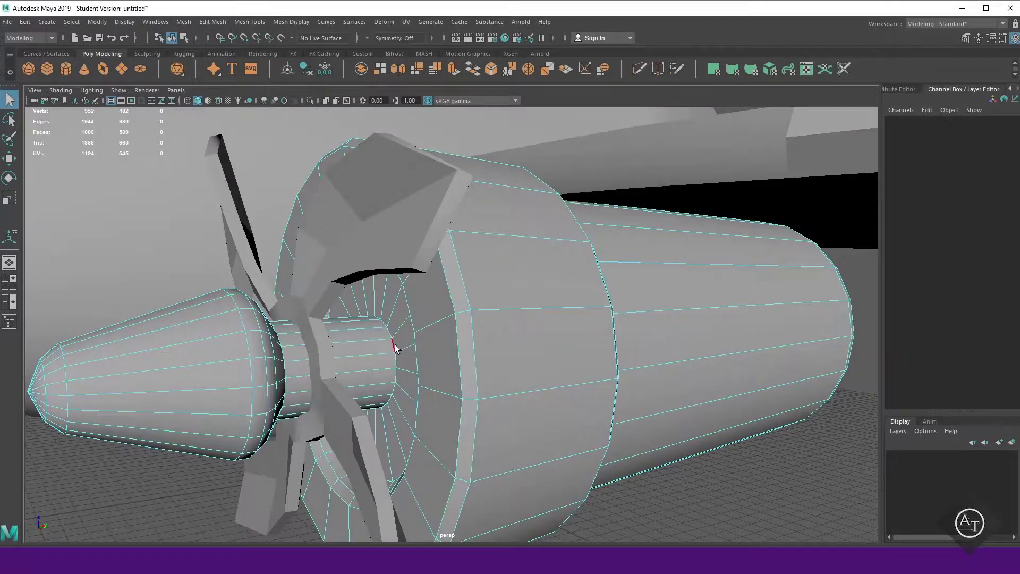
key("ctrl+b")
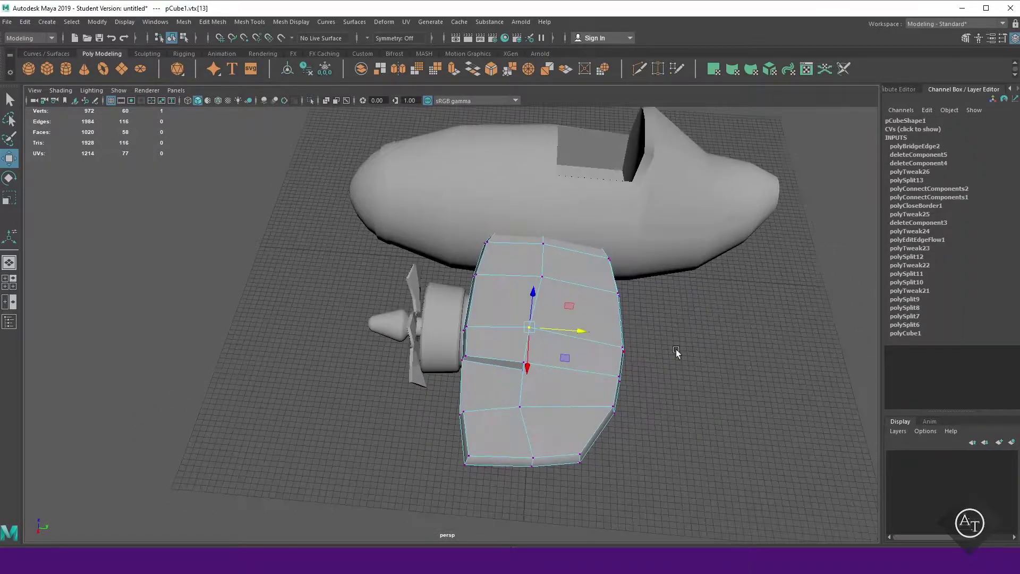
Nudge a wing vertex and a middle column of vertices into a smoother center line
left_click(530, 276)
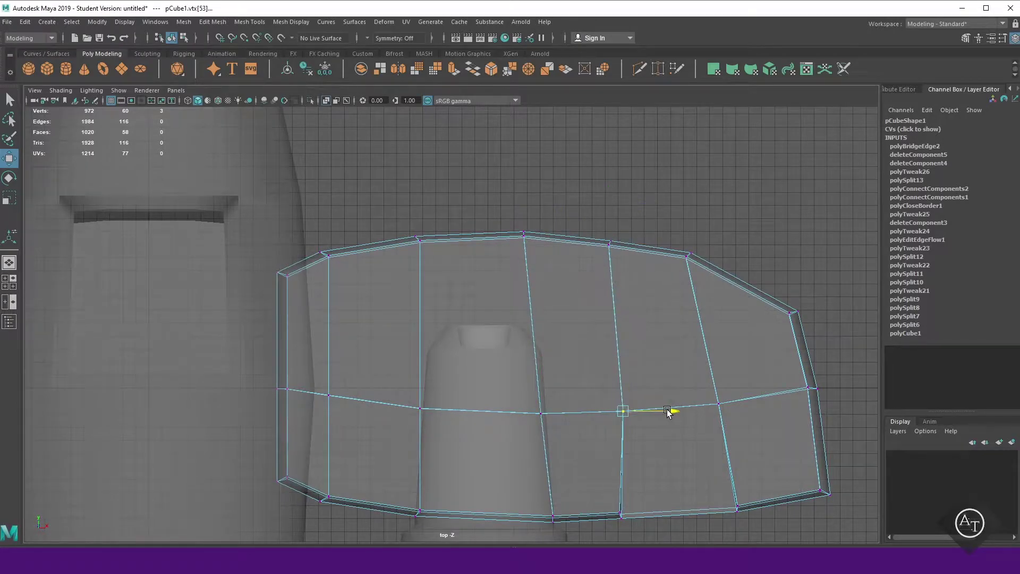
left_click_drag(356, 217, 470, 450)
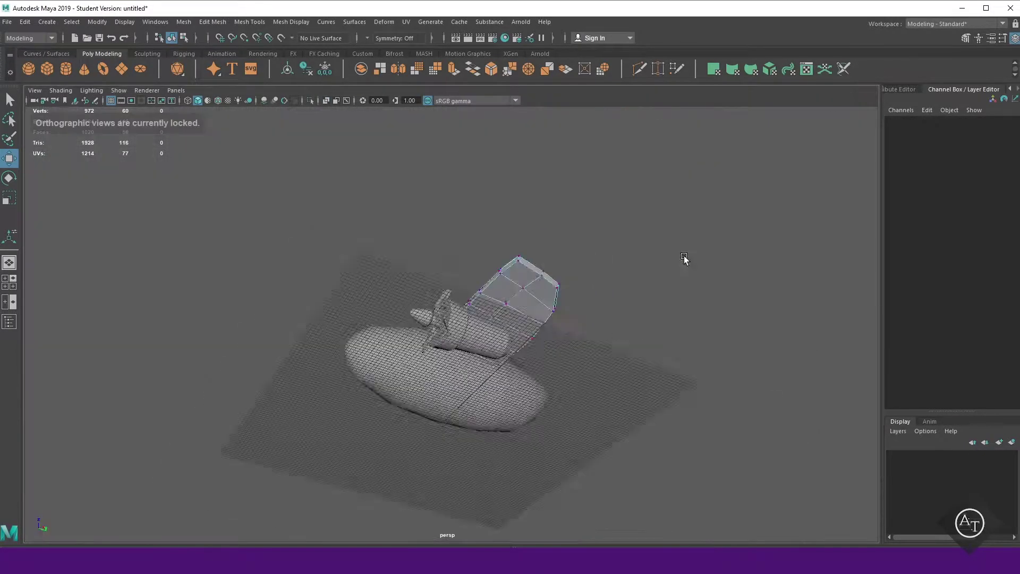
mouse_move(684, 256)
left_mouse_down("alt")
mouse_move(606, 232)
mouse_move(609, 327)
left_mouse_up("alt")
Select the pCube1 wing and isolate it on its own
scroll(585, 319, "up", 3)
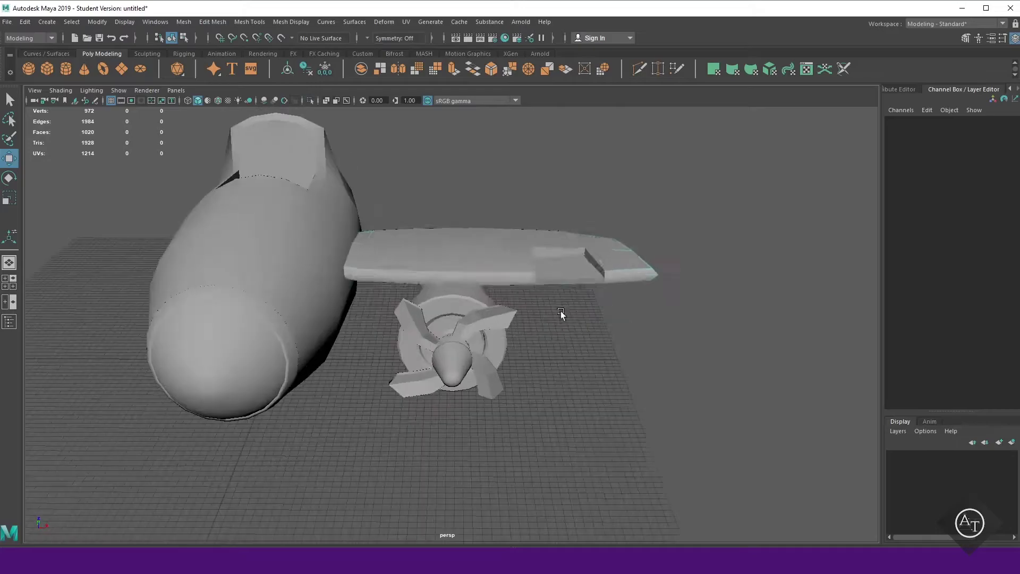
left_click(560, 282)
mouse_move(570, 399)
left_mouse_down("alt")
mouse_move(547, 399)
mouse_move(582, 438)
mouse_move(531, 372)
left_mouse_up("alt")
right_click_drag(531, 372, 531, 345)
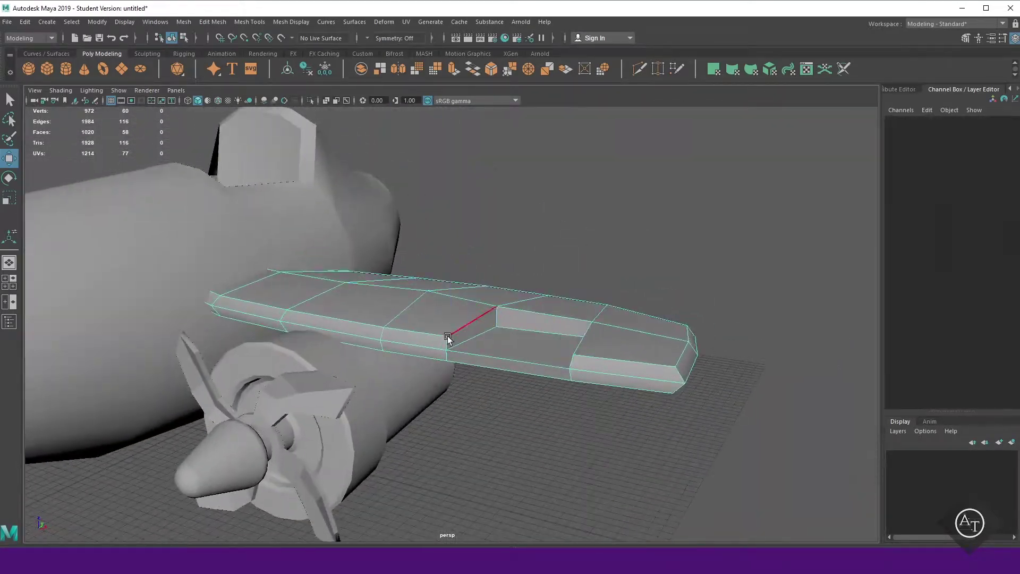
left_click_drag(736, 400, 729, 426, "alt")
scroll(620, 417, "up", 5)
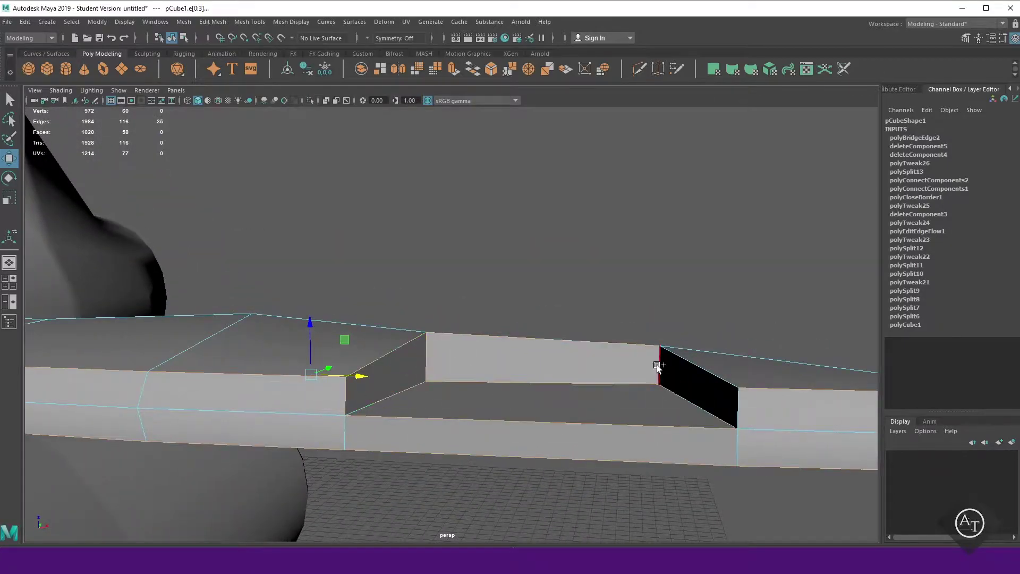
mouse_move(658, 366)
left_mouse_down("alt")
mouse_move(606, 501)
mouse_move(558, 189)
left_mouse_up("alt")
right_click_drag(558, 188, 542, 202)
key("ctrl+1")
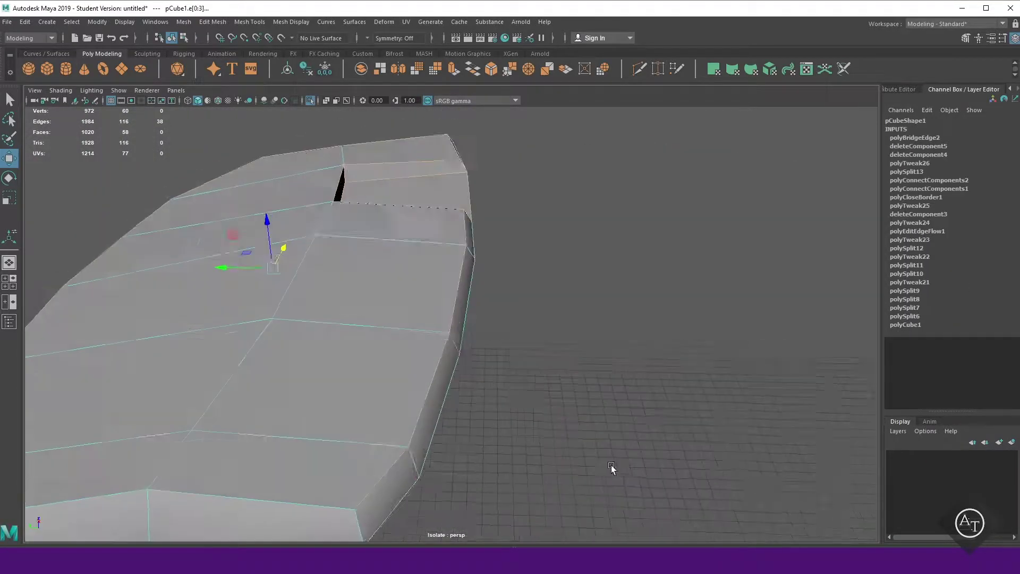
scroll(612, 468, "down", 5)
scroll(706, 446, "down", 3)
mouse_move(706, 446)
left_mouse_down("alt")
mouse_move(681, 447)
mouse_move(617, 410)
mouse_move(649, 429)
left_mouse_up("alt")
Delete the wing's end-cap faces and select the resulting hole's border edges
left_click(617, 410)
key("Delete")
scroll(648, 429, "up", 3)
double_click(557, 355)
key("r")
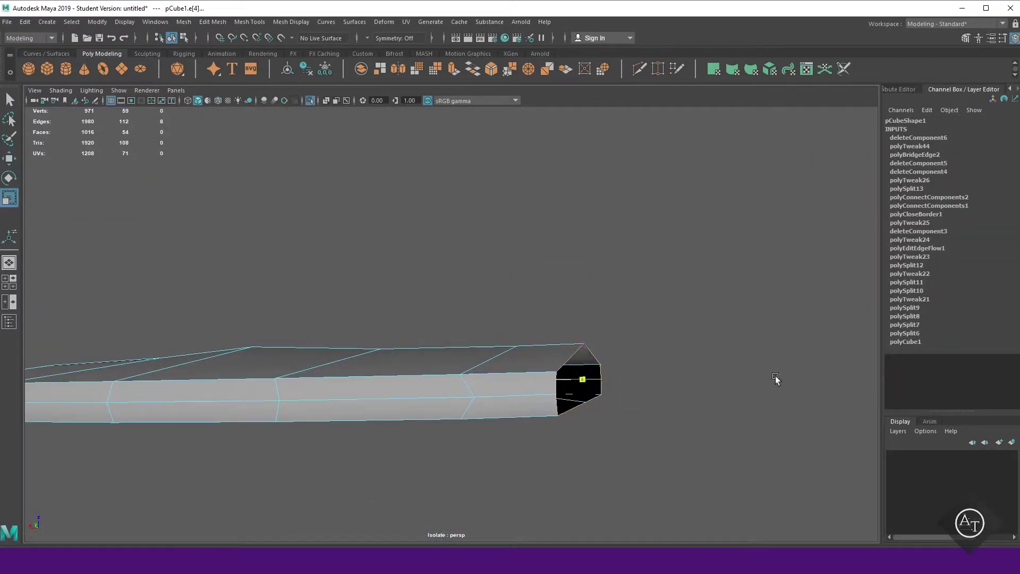
left_click_drag(554, 402, 500, 303, "alt")
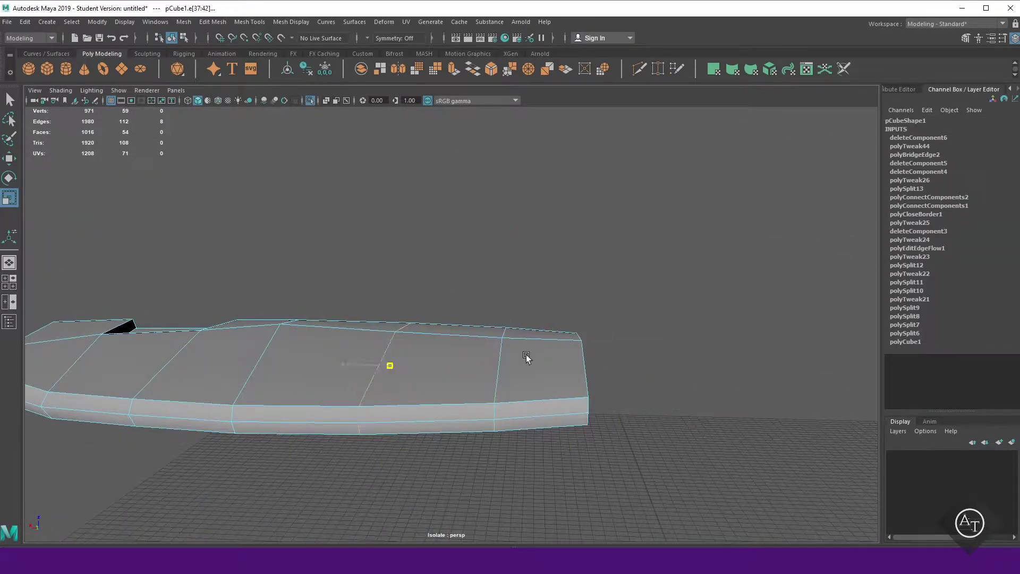
mouse_move(526, 357)
left_mouse_down("alt")
mouse_move(280, 452)
mouse_move(633, 444)
left_mouse_up("alt")
Move a vertex at the wing's tip edge
right_click_drag(357, 201, 357, 173)
left_click(358, 446)
key("w")
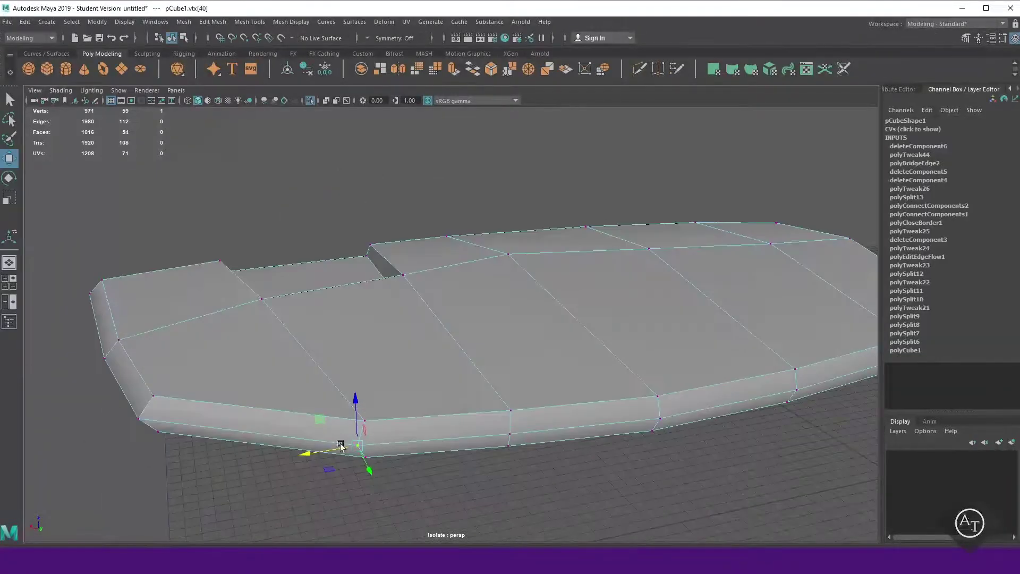
left_click(339, 470)
mouse_move(413, 439)
left_mouse_down("alt")
mouse_move(635, 420)
mouse_move(471, 206)
left_mouse_up("alt")
Select the wing's bottom and other border edge loops
double_click(348, 353)
mouse_move(348, 353)
left_mouse_down("alt")
mouse_move(503, 439)
mouse_move(428, 369)
mouse_move(626, 439)
mouse_move(446, 468)
left_mouse_up("alt")
double_click(606, 326, "shift")
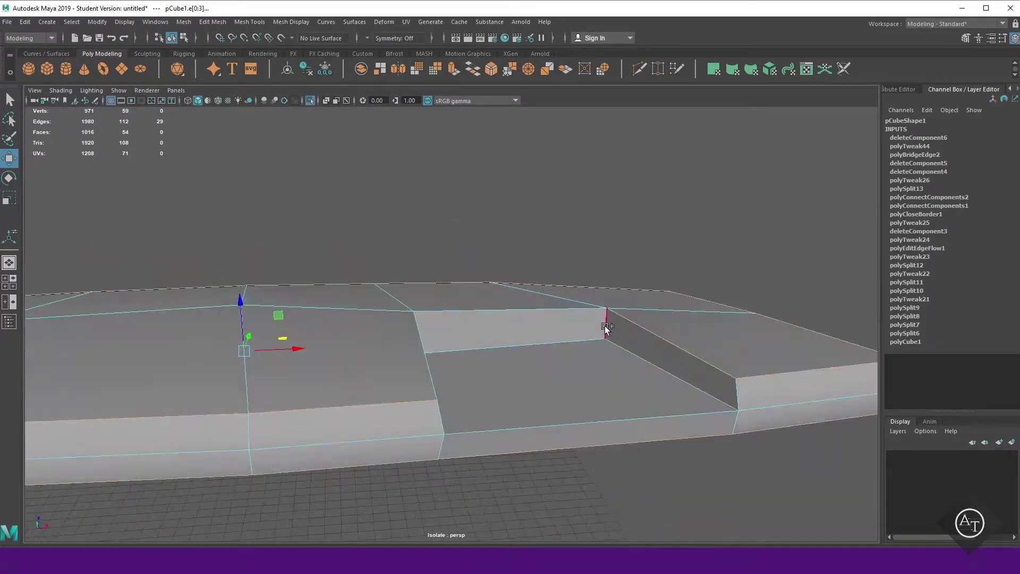
mouse_move(606, 325)
left_mouse_down("alt")
mouse_move(308, 327)
mouse_move(717, 410)
left_mouse_up("alt")
scroll(484, 449, "down", 3)
Bevel the wing's border edge loops and narrow the fraction to 0.26
key("ctrl+b")
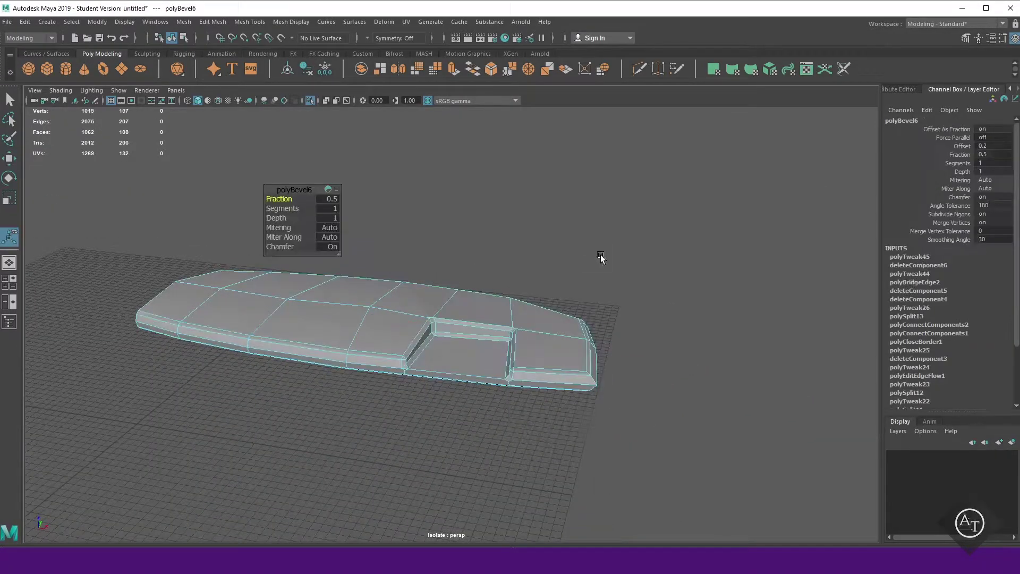
left_click_drag(601, 254, 409, 269, "alt")
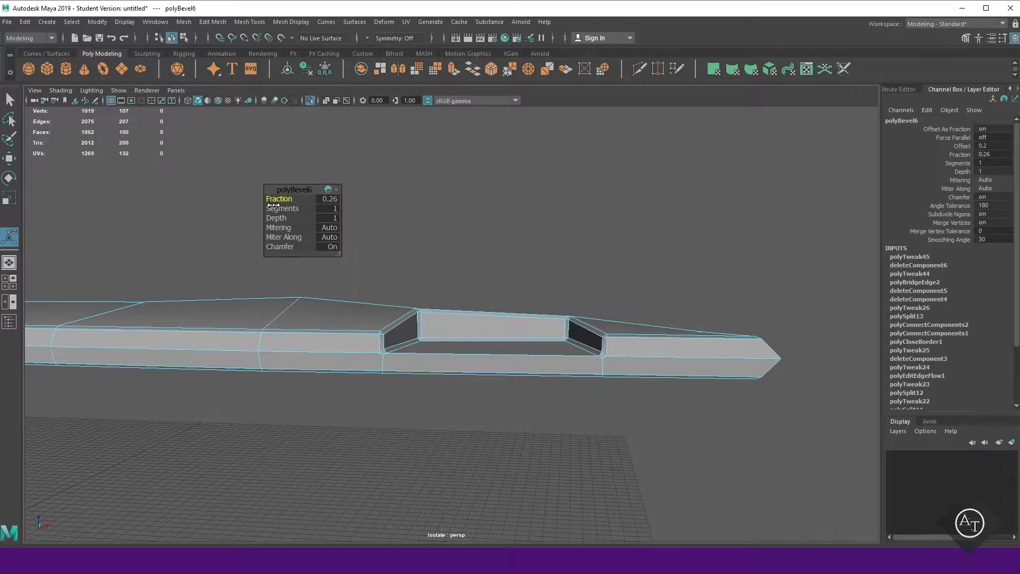
mouse_move(597, 258)
left_mouse_down("alt")
mouse_move(540, 335)
mouse_move(428, 357)
mouse_move(684, 371)
mouse_move(591, 416)
mouse_move(638, 382)
left_mouse_up("alt")
right_click_drag(637, 383, 665, 301, "alt")
Check the bevelled wing in smooth preview, then turn the preview off
key("F8")
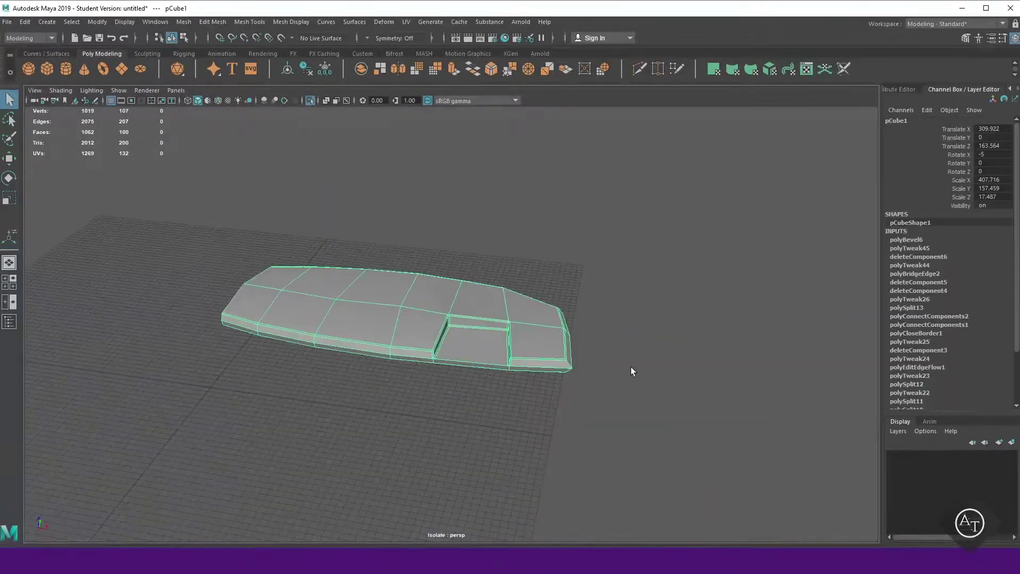
key("3")
left_click(631, 367)
mouse_move(631, 367)
left_mouse_down("alt")
mouse_move(715, 375)
mouse_move(626, 397)
left_mouse_up("alt")
key("1")
Merge the two notch-corner vertices to center and inspect the notch
left_click(467, 381)
scroll(520, 346, "up", 5)
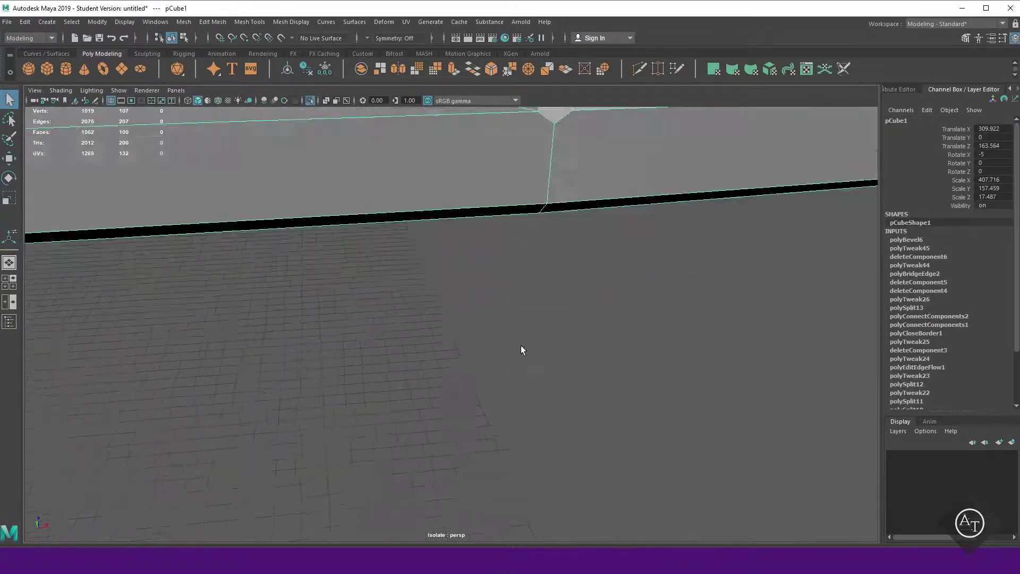
left_click_drag(521, 346, 561, 388, "alt")
right_click_drag(610, 256, 562, 278)
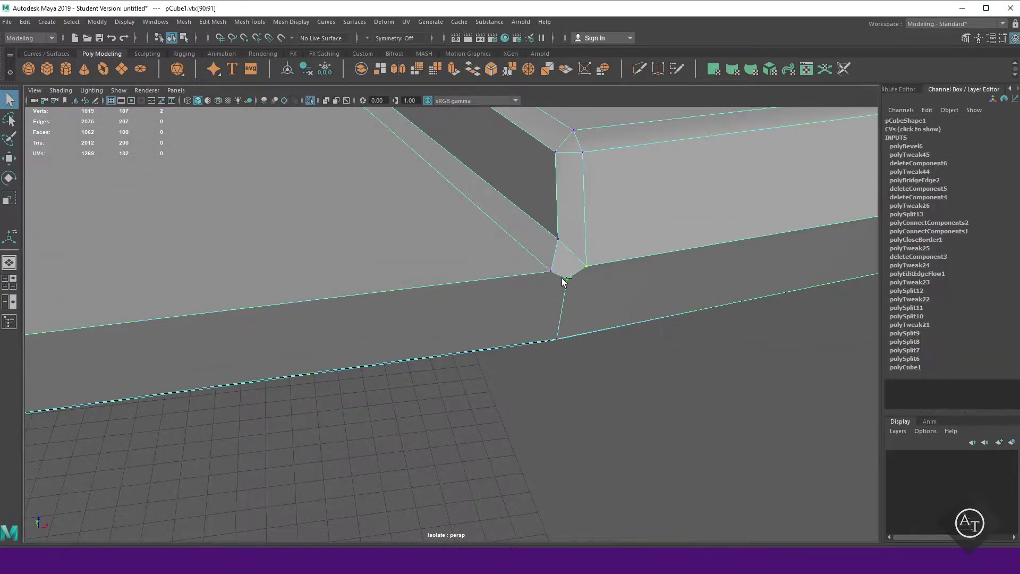
right_click_drag(613, 316, 612, 284, "shift")
mouse_move(613, 284)
left_mouse_down("alt")
mouse_move(707, 368)
mouse_move(497, 360)
mouse_move(774, 413)
left_mouse_up("alt")
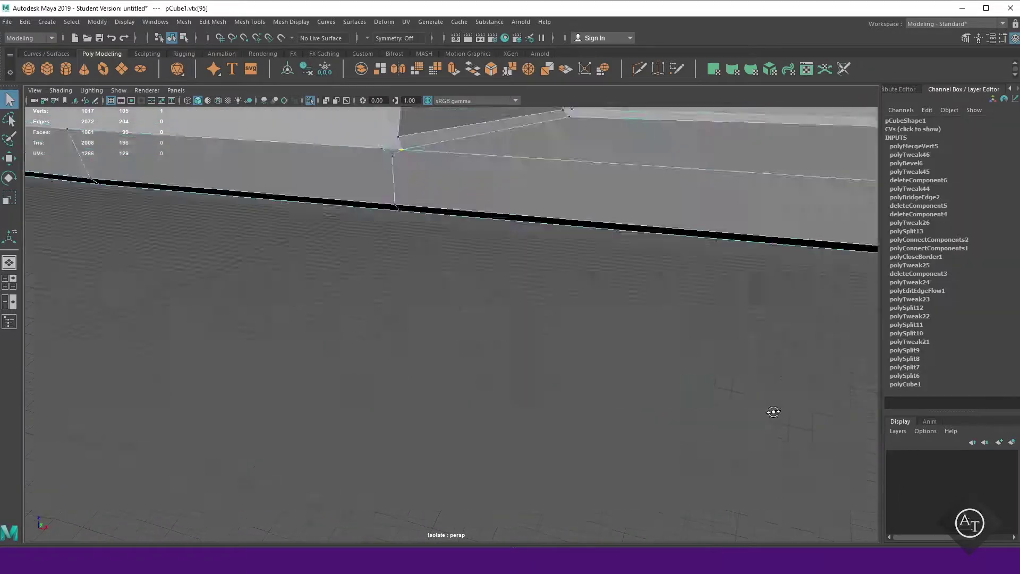
middle_click_drag(774, 412, 597, 421, "alt")
left_click_drag(598, 421, 537, 399, "alt")
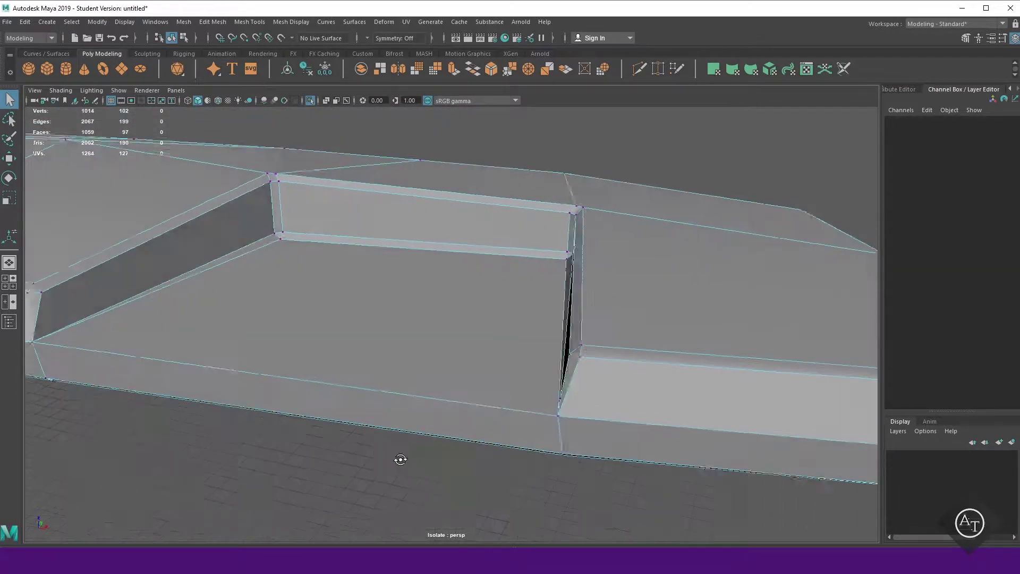
left_click_drag(581, 479, 218, 386, "alt")
right_click_drag(218, 386, 338, 342, "shift")
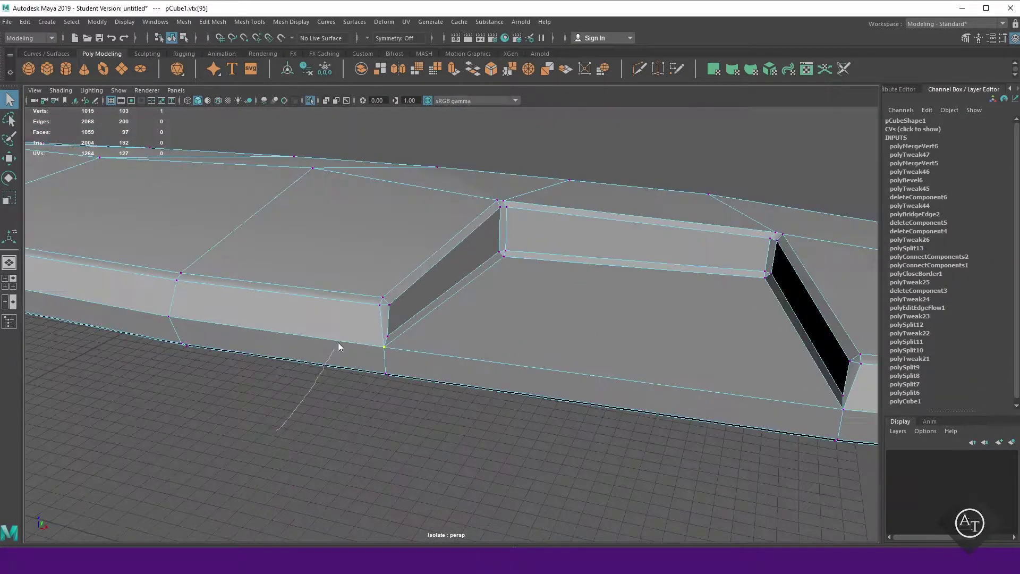
Preview the wing smoothed again and undo the last change
key("F8")
key("3")
left_click(517, 461)
mouse_move(517, 461)
left_mouse_down("alt")
mouse_move(424, 412)
mouse_move(490, 431)
left_mouse_up("alt")
key("ctrl+z")
Toggle wireframe and smooth displays, then inspect the bevelled notch corner
key("4")
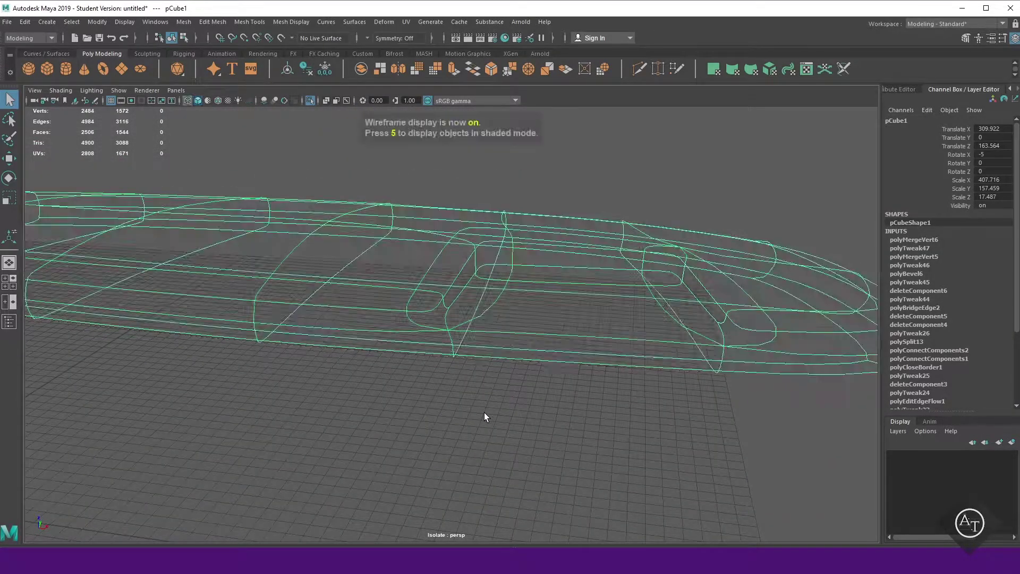
key("6")
key("1")
mouse_move(647, 439)
left_mouse_down("alt")
mouse_move(435, 421)
mouse_move(523, 456)
mouse_move(566, 379)
left_mouse_up("alt")
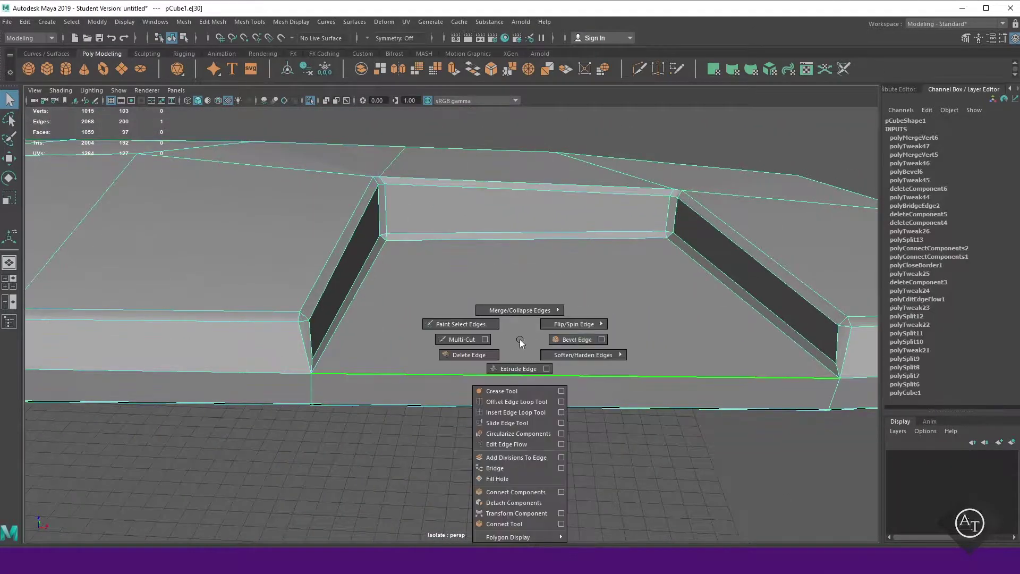
right_click_drag(519, 339, 566, 375, "shift")
mouse_move(280, 201)
left_mouse_down("alt")
mouse_move(203, 357)
mouse_move(364, 327)
mouse_move(279, 319)
mouse_move(445, 436)
left_mouse_up("alt")
key("q")
Delete the stray vertex and unwanted edge at the bevelled corner
left_click(366, 285)
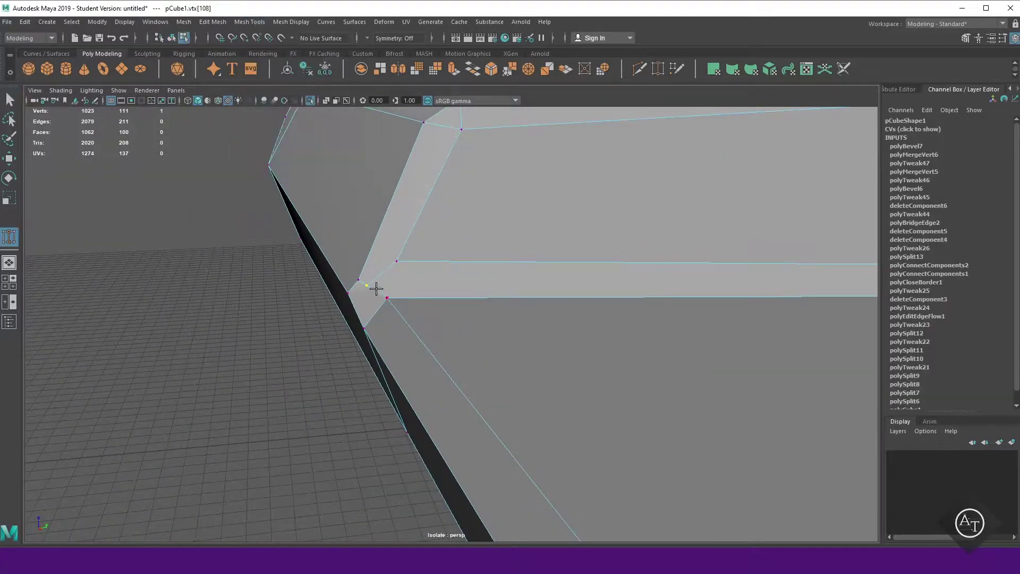
key("Delete")
left_click_drag(376, 288, 465, 301, "alt")
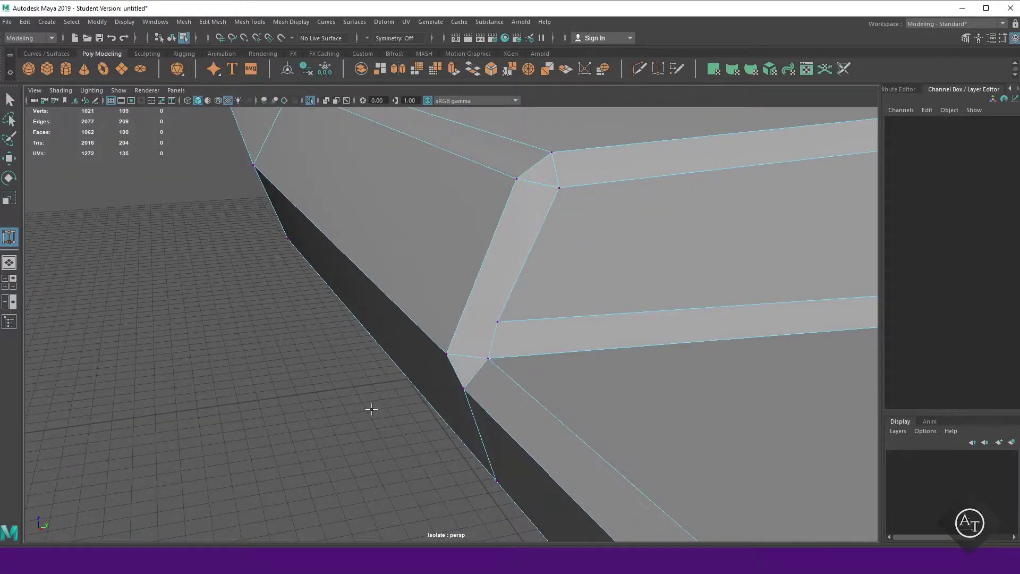
key("w")
left_click(465, 356)
key("Delete")
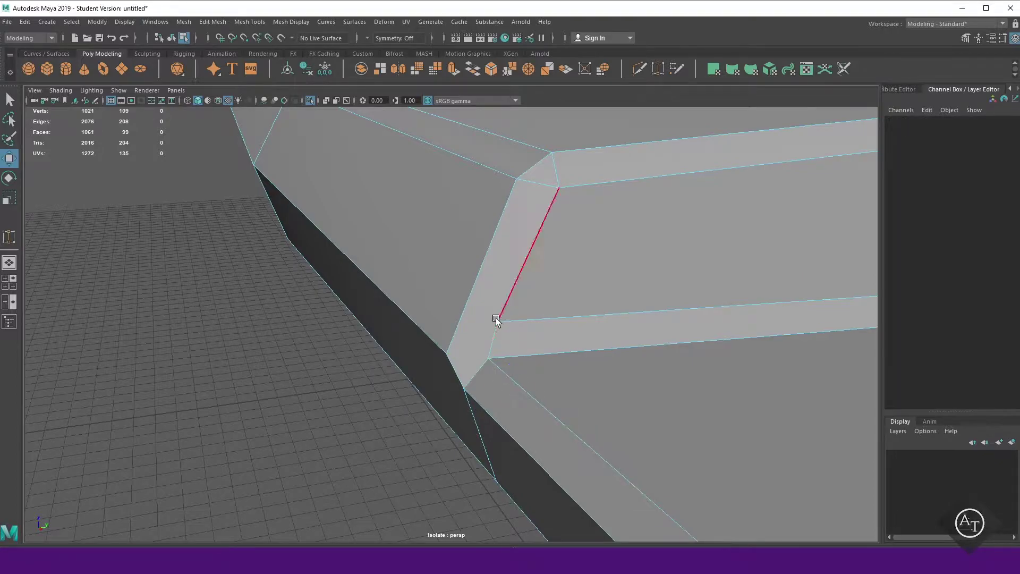
Merge the two corner vertices and check the wing in smooth preview
right_click(350, 346, "shift")
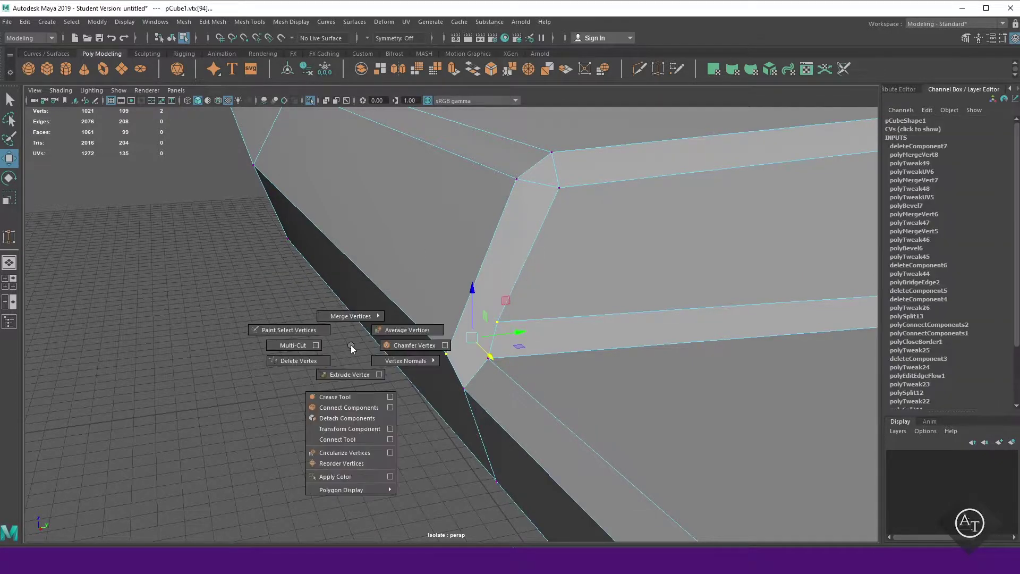
mouse_move(381, 403)
left_mouse_down("alt")
mouse_move(478, 406)
mouse_move(424, 410)
left_mouse_up("alt")
key("F8")
key("3")
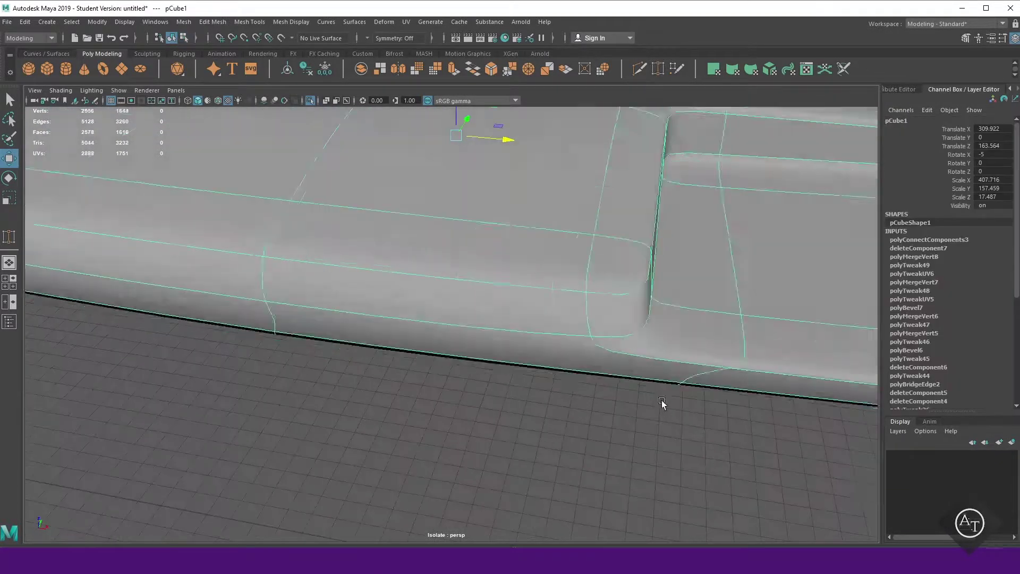
left_click_drag(662, 405, 448, 411, "alt")
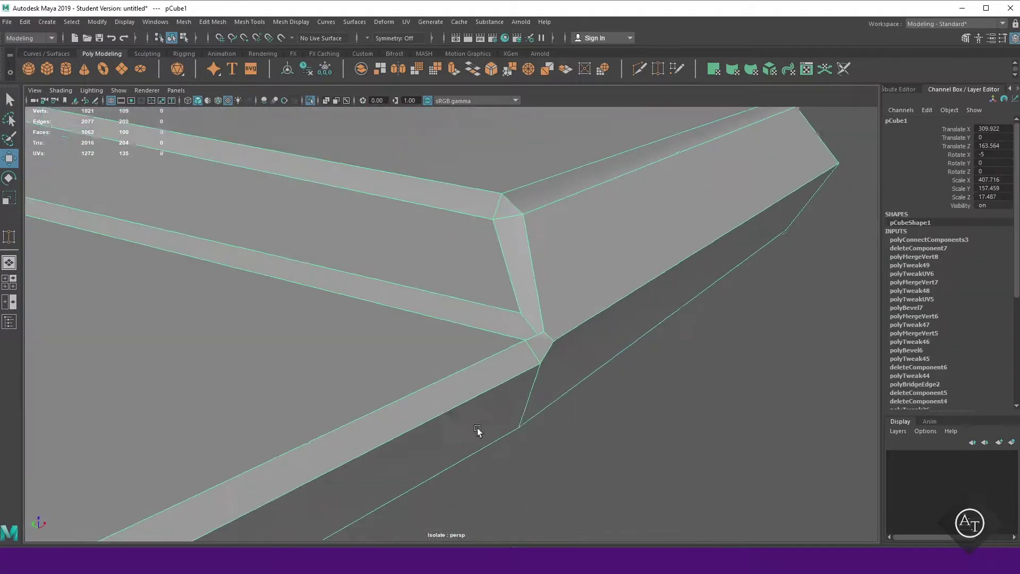
right_click_drag(608, 270, 608, 380)
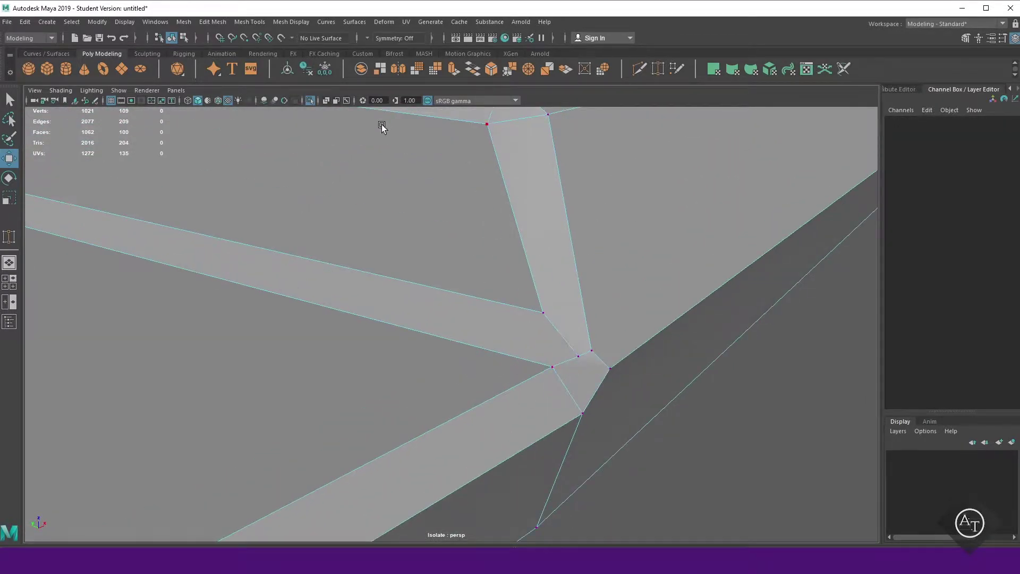
Join the inner corner vertices with a new edge using Connect Components
left_click(574, 353)
mouse_move(686, 381)
left_mouse_down("alt")
mouse_move(694, 376)
mouse_move(358, 401)
mouse_move(523, 387)
mouse_move(494, 394)
left_mouse_up("alt")
right_click_drag(495, 394, 490, 434, "alt")
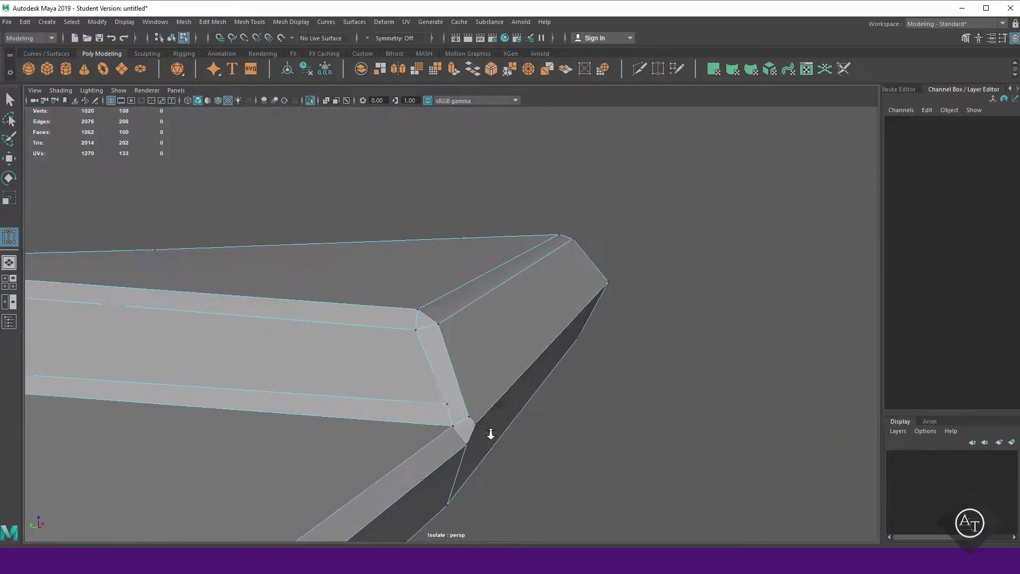
left_click(568, 242)
key("w")
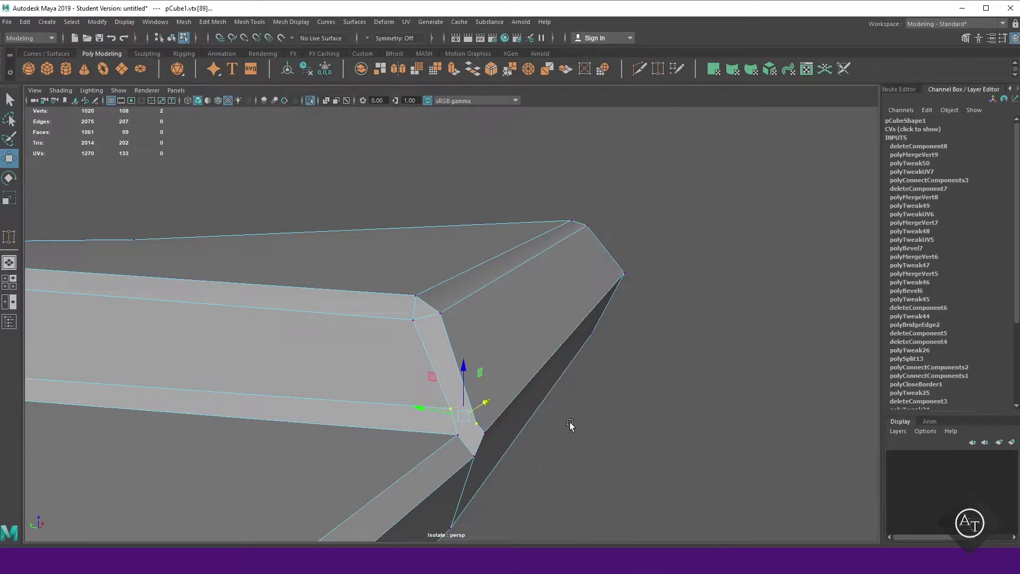
left_click(584, 448)
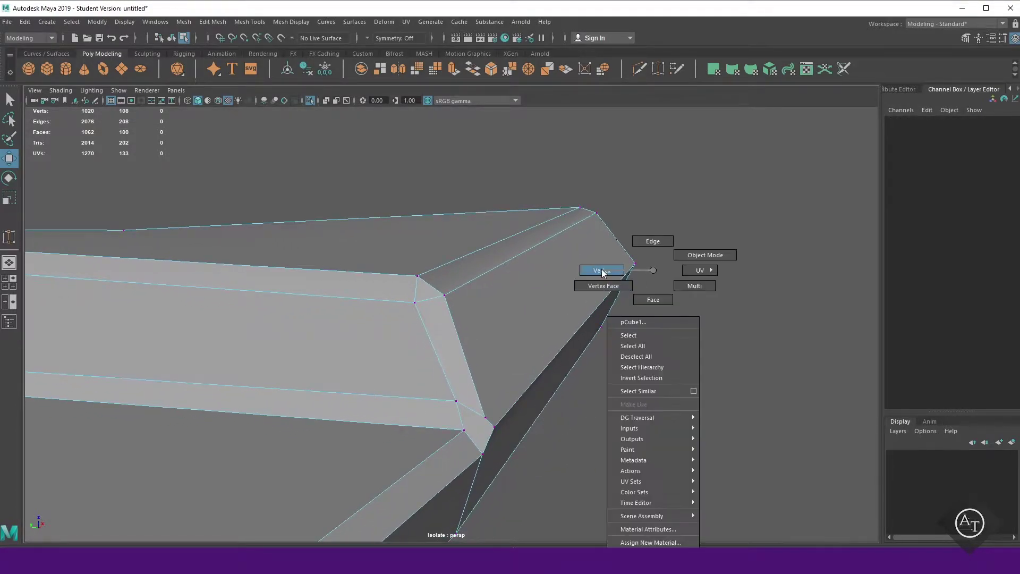
left_click(603, 272)
left_click(249, 22)
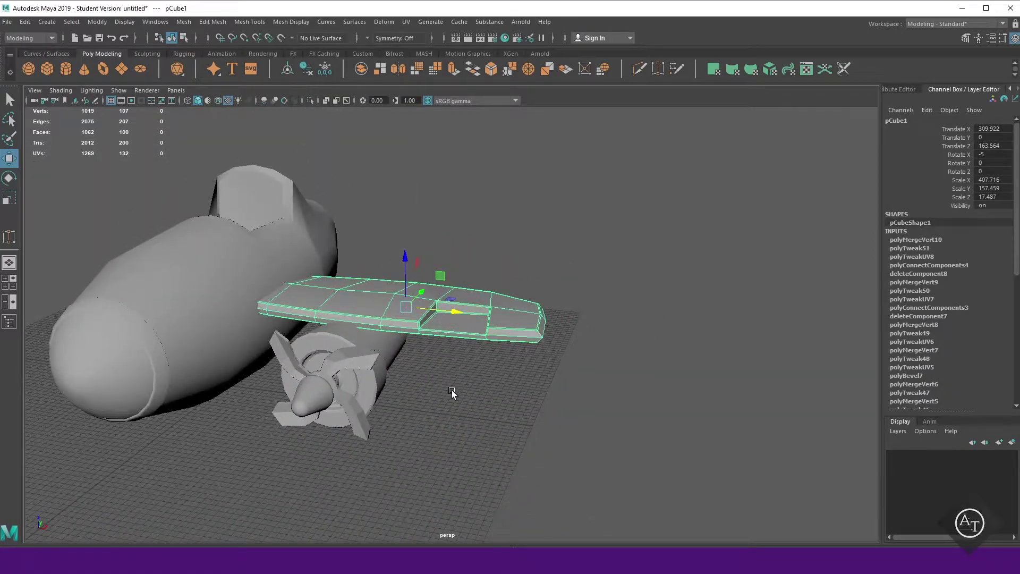
Nudge the small nose cylinder pCylinder4 onto the fuselage centre line
left_click(452, 393)
left_click(350, 367)
left_click_drag(404, 414, 476, 448, "alt")
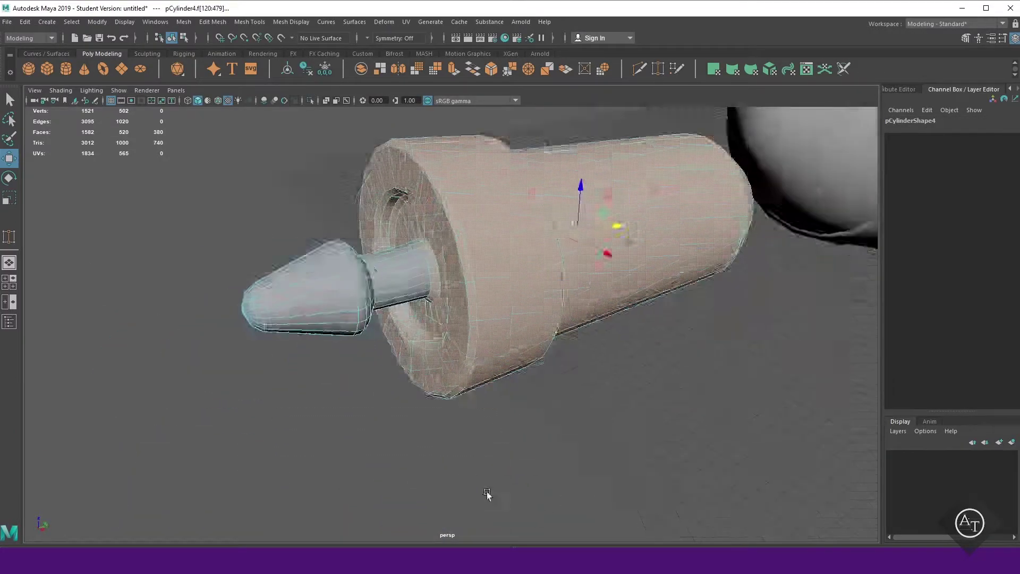
left_click_drag(503, 286, 402, 304, "alt")
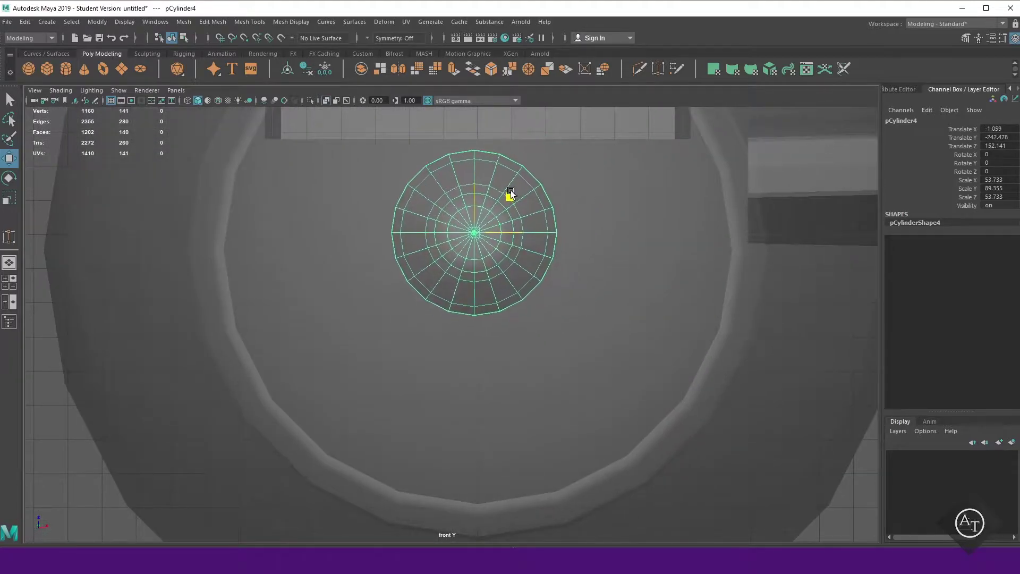
left_click_drag(511, 190, 513, 193)
scroll(492, 372, "down", 5)
scroll(466, 195, "up", 4)
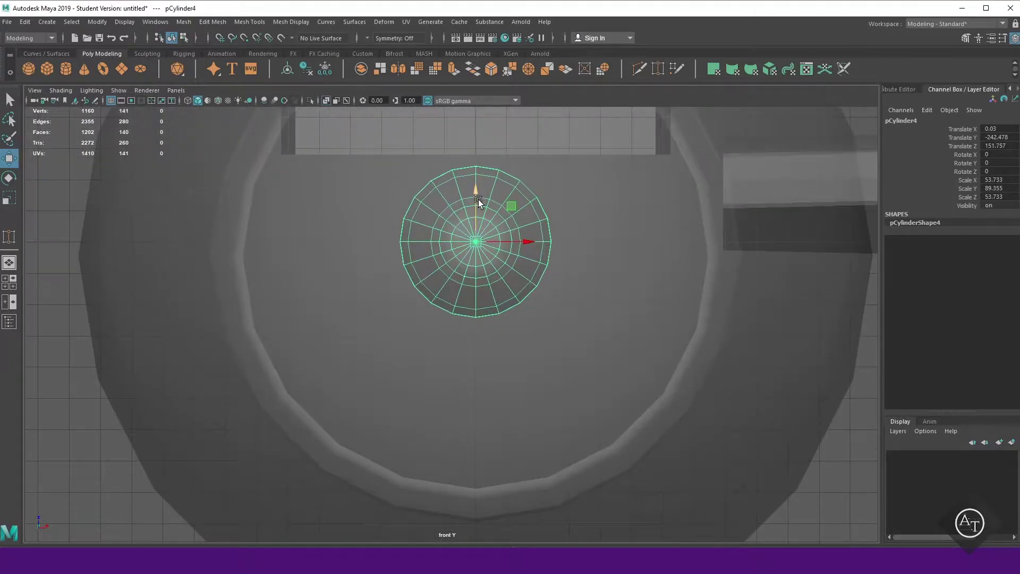
Reframe the plane's nose and select the propeller pCylinder5
left_click(466, 330, "shift")
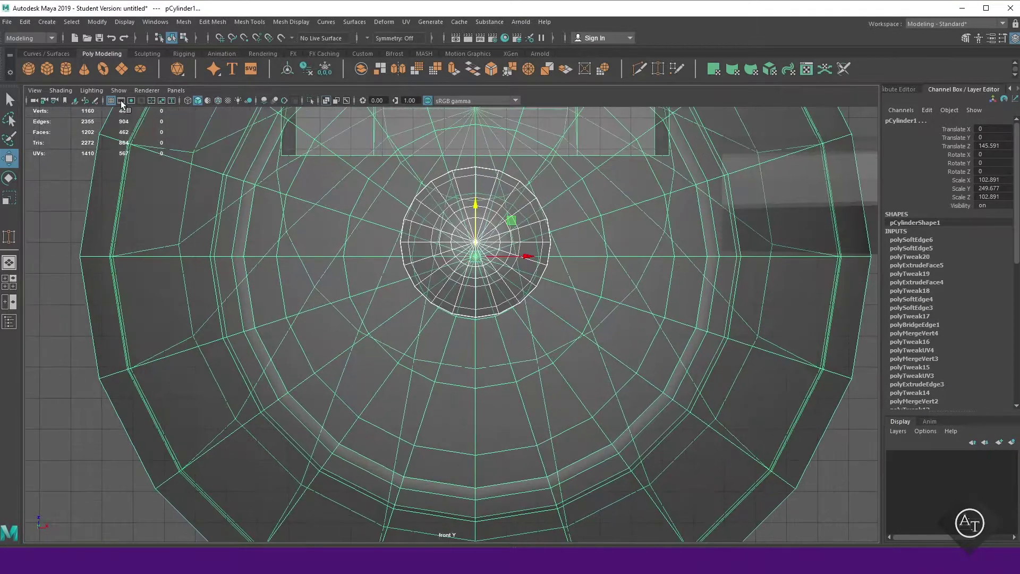
left_click(434, 247)
left_click_drag(471, 215, 493, 341, "alt")
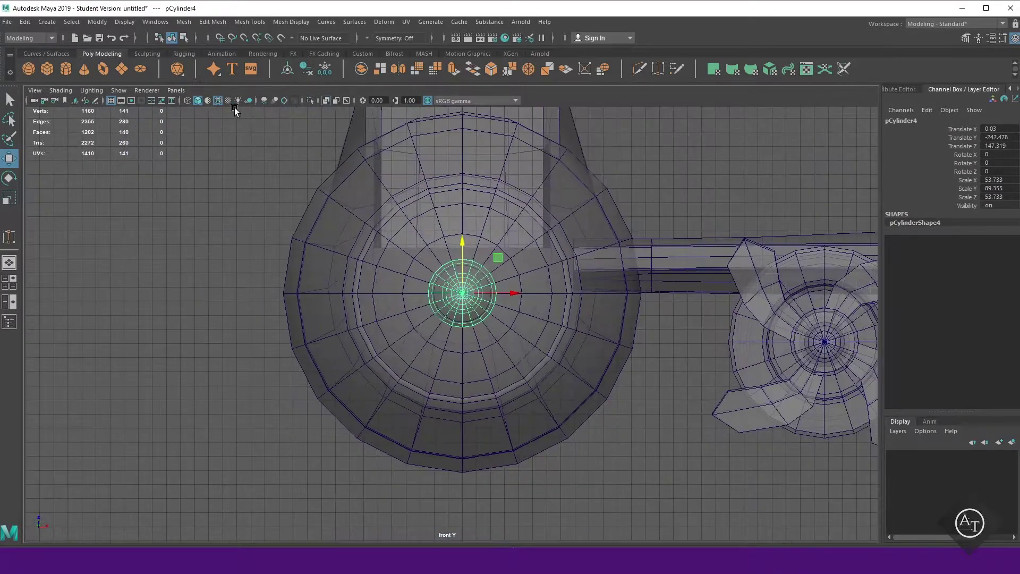
right_click_drag(501, 351, 687, 371, "alt")
left_click(687, 370)
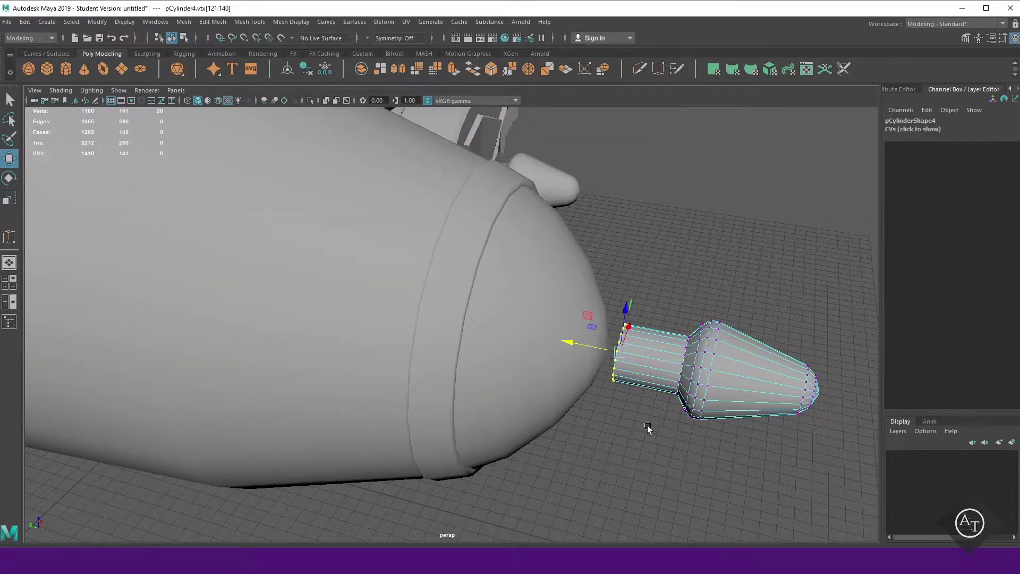
left_click_drag(722, 239, 700, 349, "alt")
left_click(700, 348)
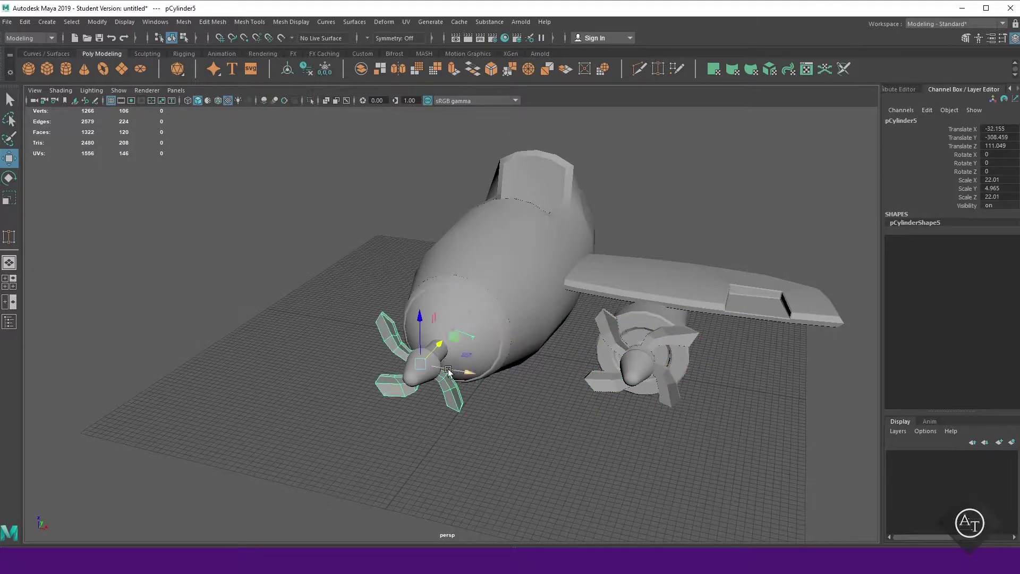
Centre the propeller pCylinder5 on the nose centre line in the four-view layout
key("space")
key("space")
scroll(479, 225, "up", 5)
left_click_drag(479, 226, 488, 279)
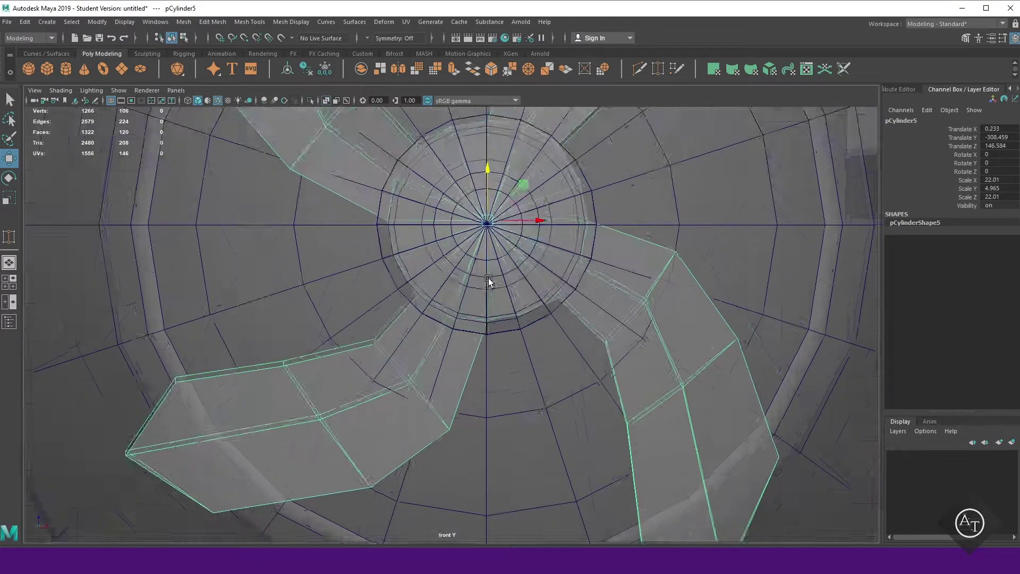
key("f")
left_click_drag(426, 269, 420, 282)
left_click_drag(449, 317, 445, 317)
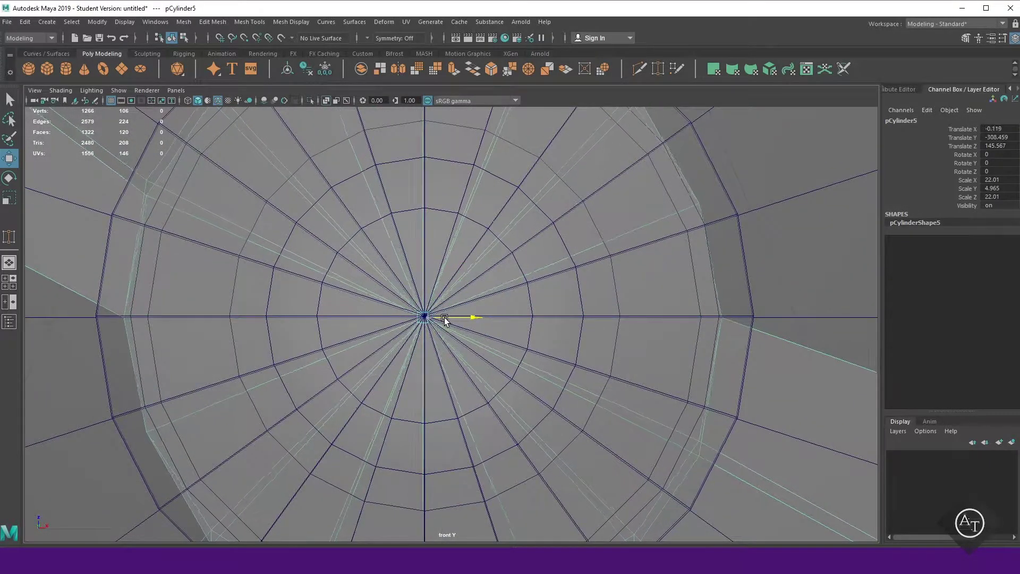
key("space")
key("space")
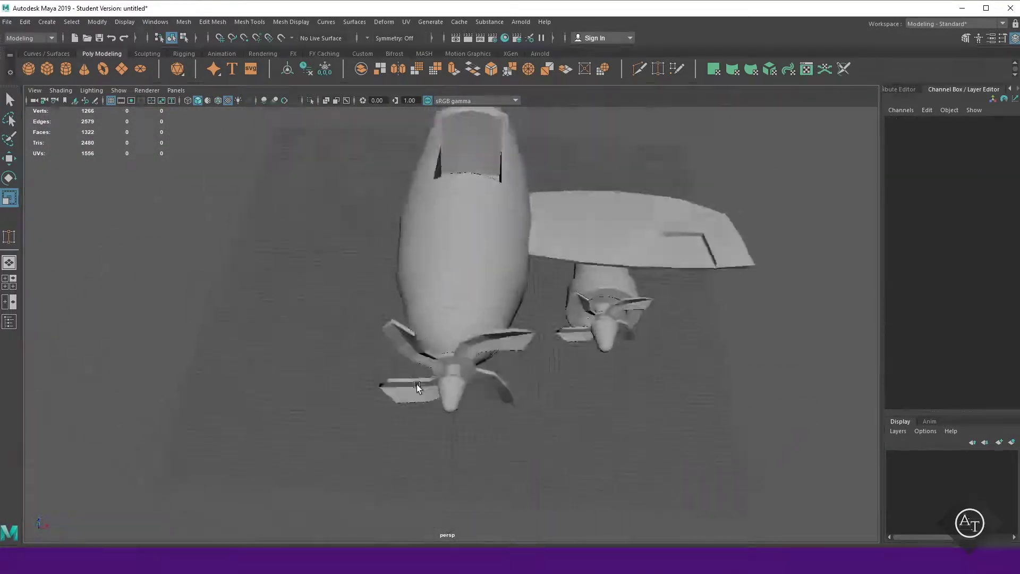
Inspect the propeller's faces up close from several angles
mouse_move(544, 381)
left_mouse_down("alt")
mouse_move(288, 437)
mouse_move(284, 426)
left_mouse_up("alt")
left_click(287, 437)
right_click_drag(460, 409, 500, 343, "alt")
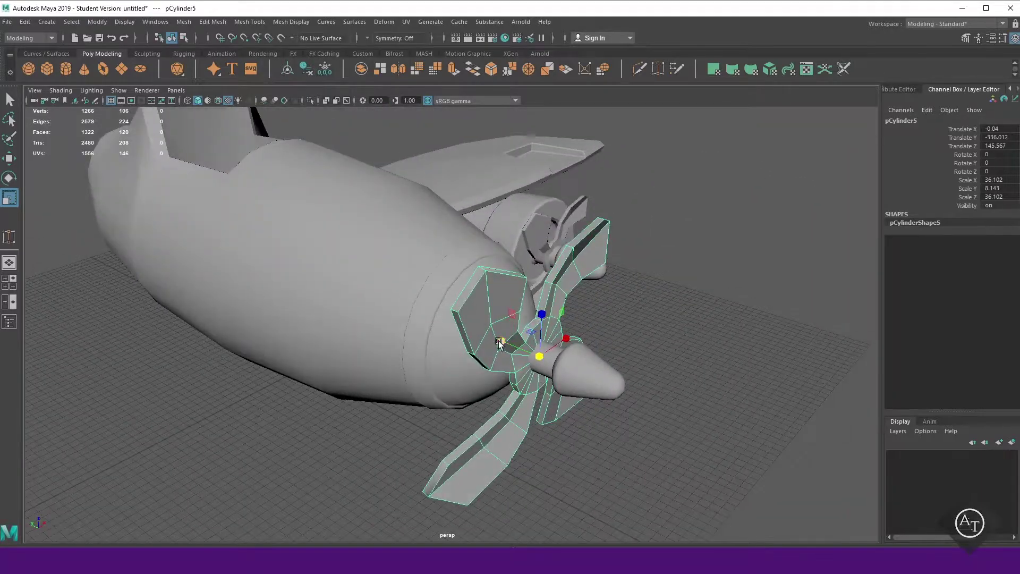
right_click_drag(634, 300, 634, 299)
left_click_drag(634, 300, 580, 316, "alt")
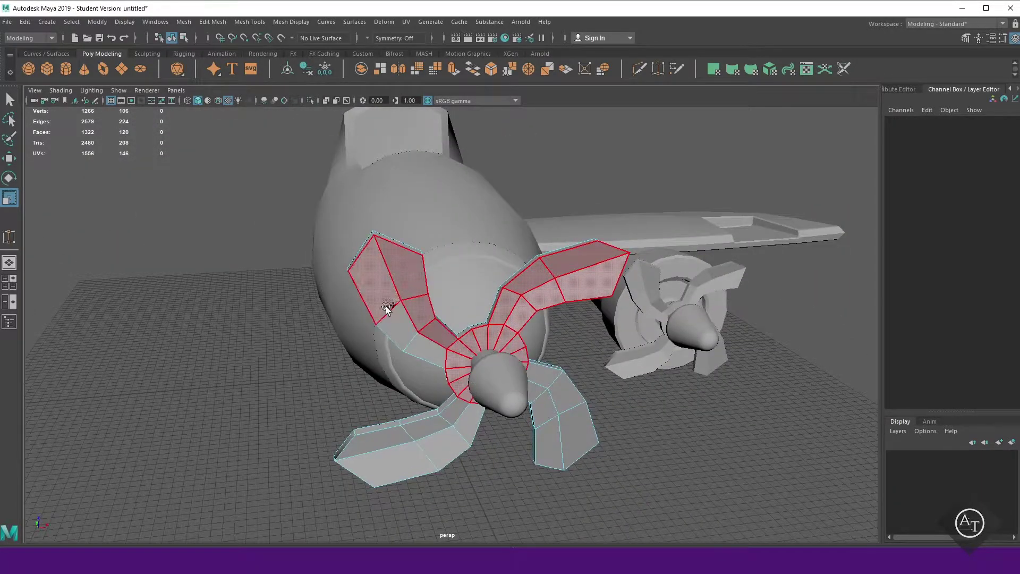
key("w")
left_click_drag(522, 387, 638, 405, "alt")
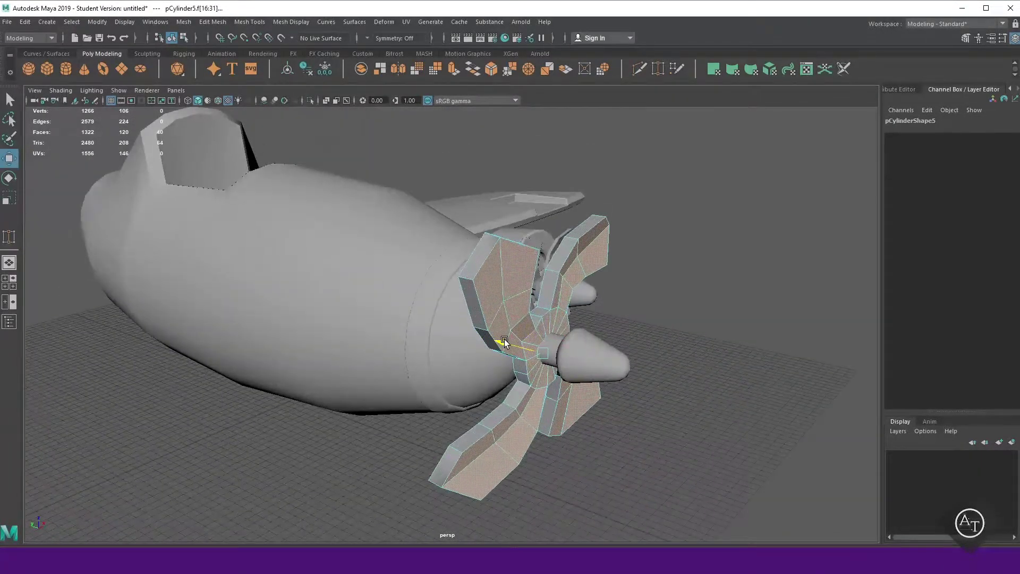
left_click(556, 400)
Reselect the propeller and adjust its placement on the nose
mouse_move(556, 400)
left_mouse_down("alt")
mouse_move(515, 447)
mouse_move(462, 359)
mouse_move(556, 322)
mouse_move(633, 433)
mouse_move(500, 402)
mouse_move(446, 367)
mouse_move(603, 389)
left_mouse_up("alt")
left_click(462, 360)
scroll(461, 360, "up", 5)
key("e")
left_click(603, 390)
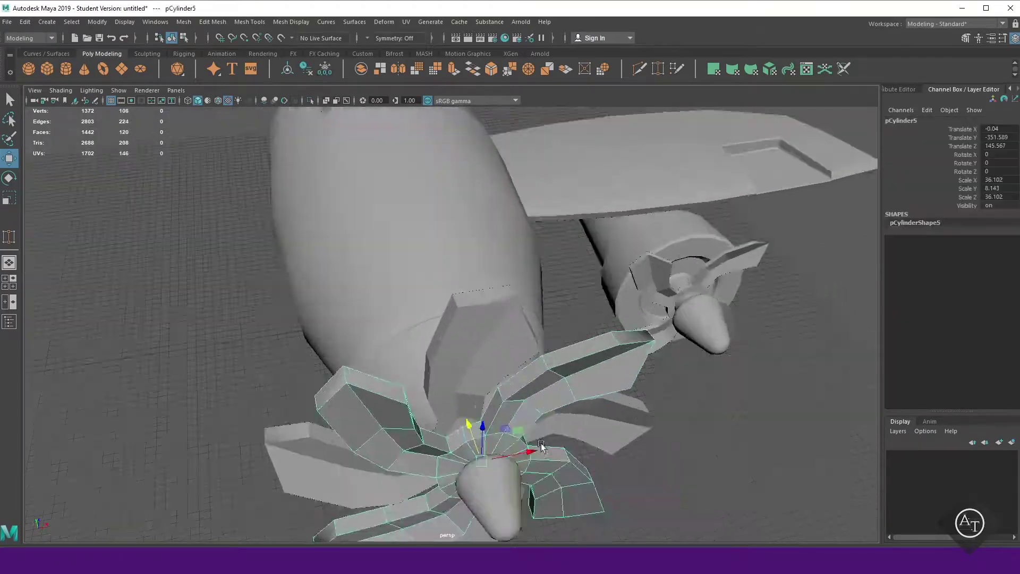
right_click_drag(687, 368, 664, 306, "shift")
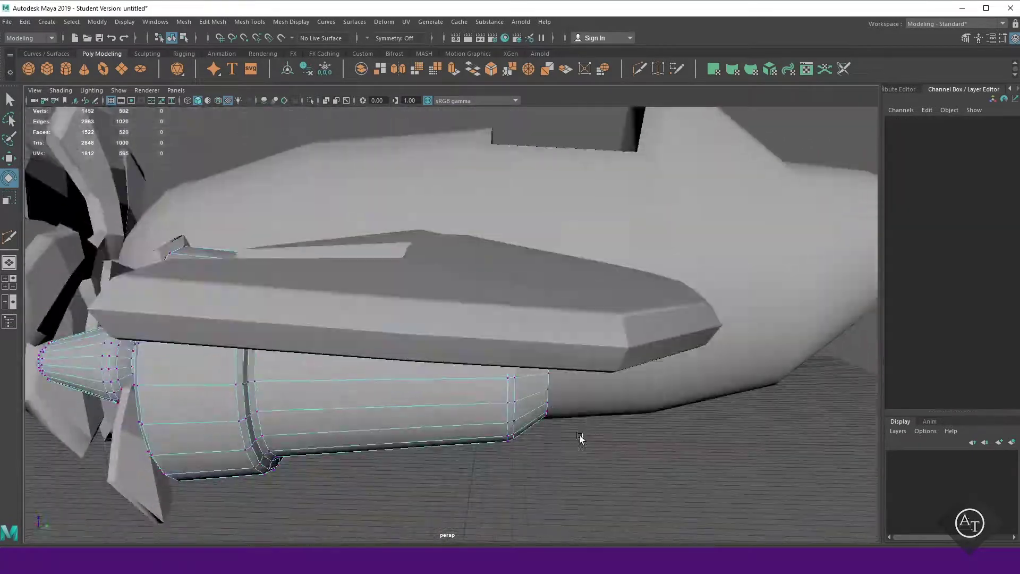
Insert an edge loop around the engine cylinder's middle and bevel it
right_click(459, 270)
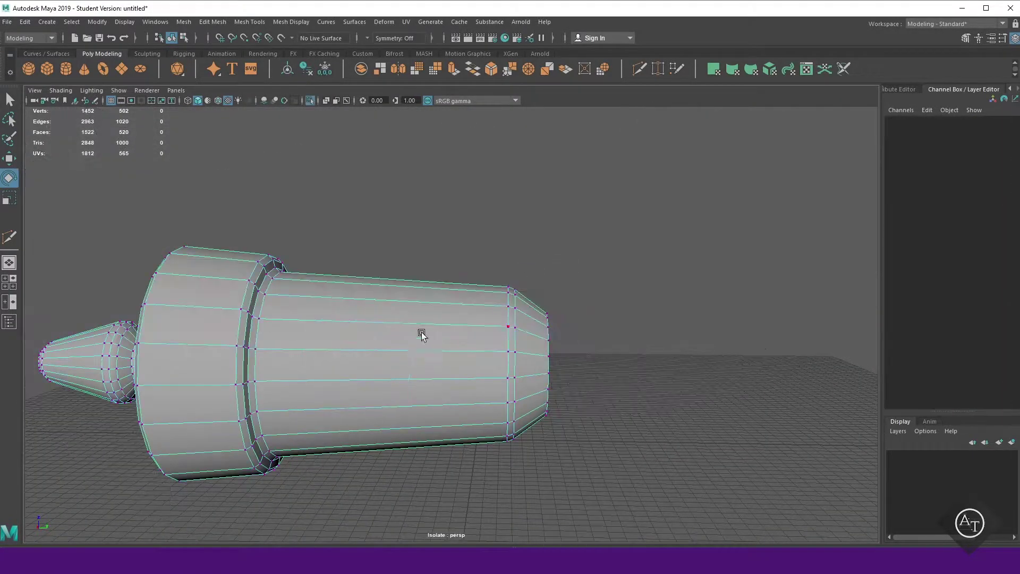
right_click(476, 240, "shift")
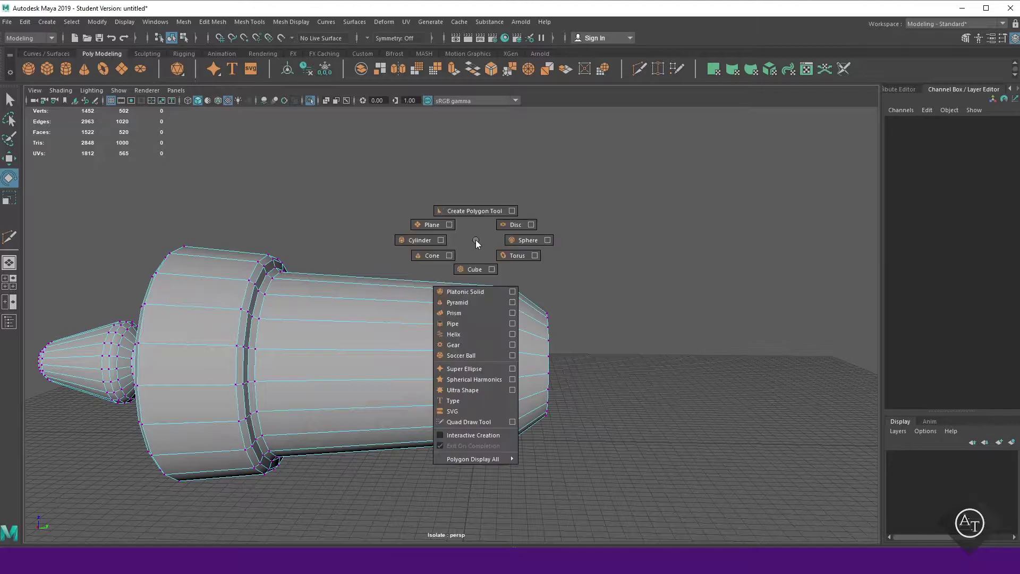
right_click_drag(476, 240, 489, 240, "shift")
key("Return")
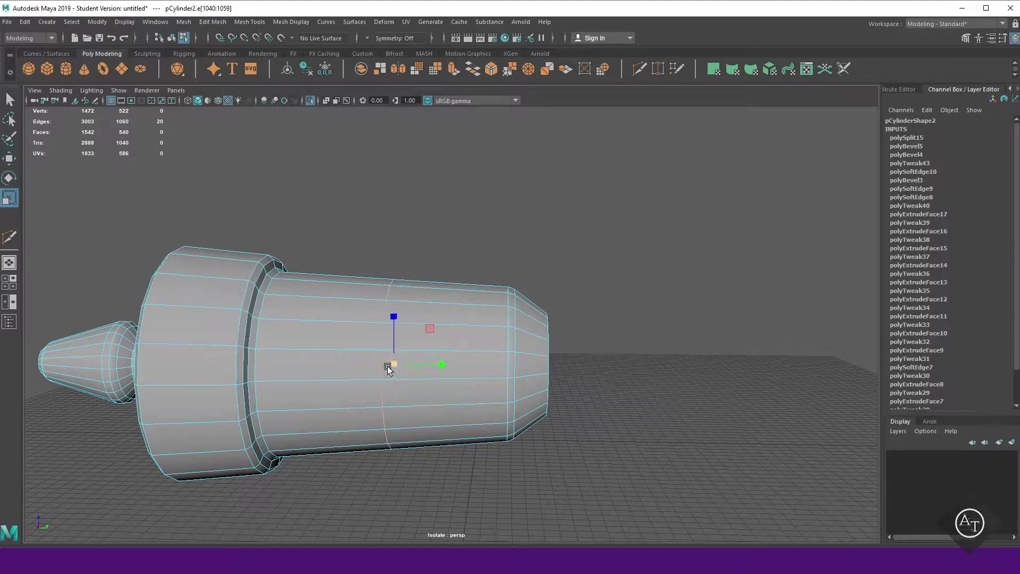
key("ctrl+b")
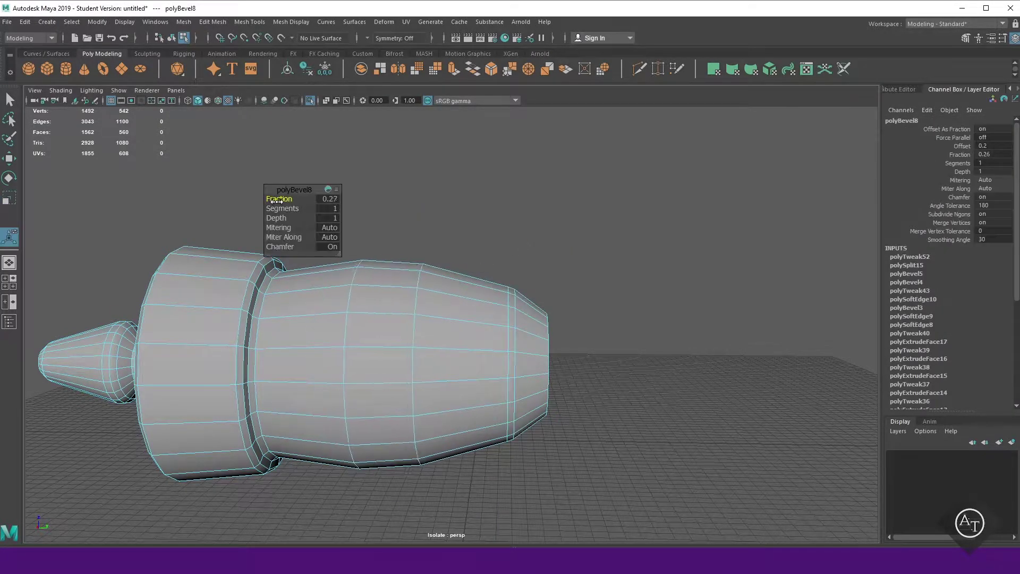
Return to Object Mode and zoom in looking down on the plane
right_click(452, 210)
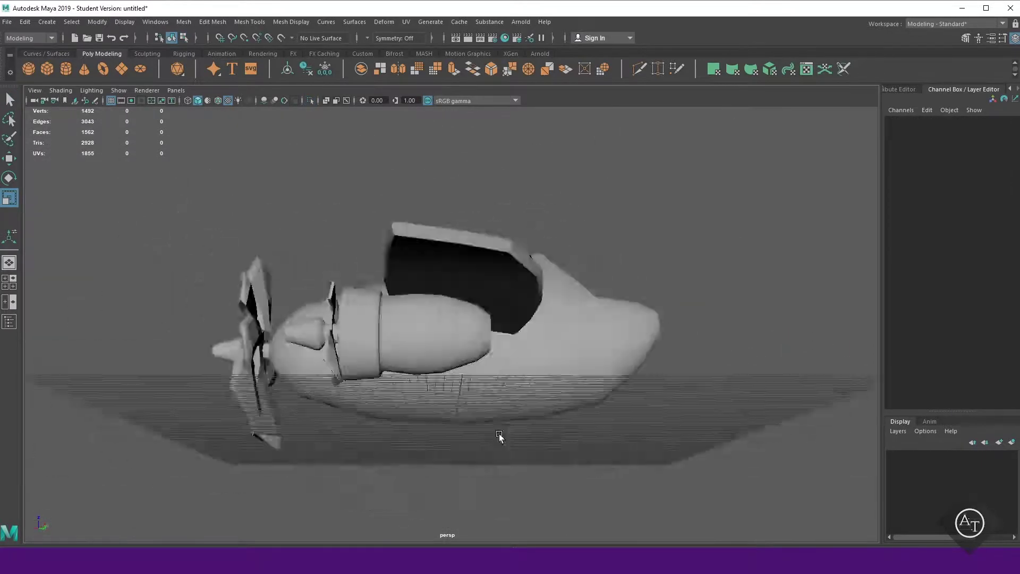
right_click_drag(419, 270, 472, 259)
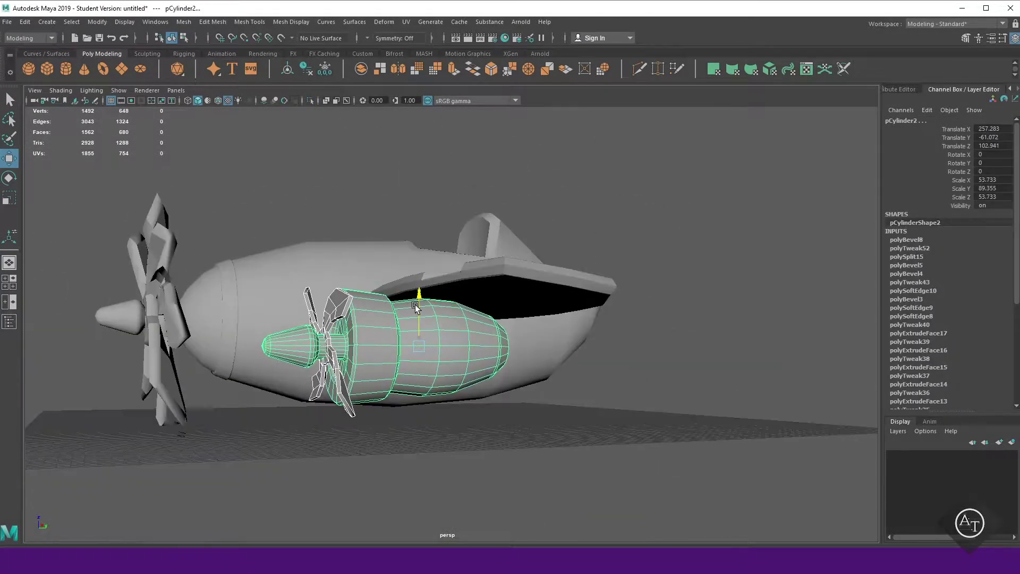
left_click_drag(478, 345, 612, 488, "alt")
left_click(612, 488)
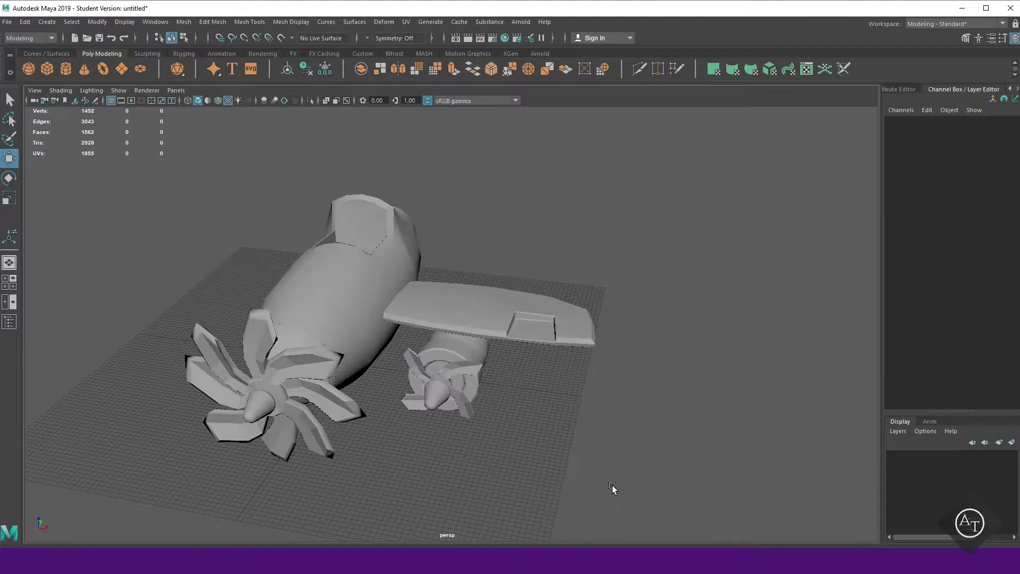
scroll(588, 353, "up", 3)
scroll(183, 144, "up", 3)
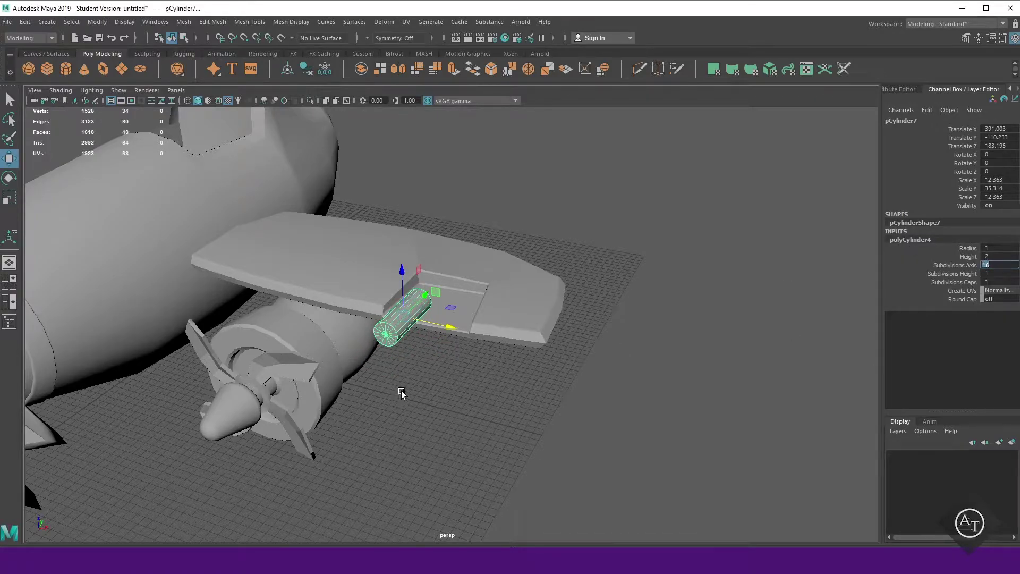
Extrude the cylinder's end face and shrink it inward into a rim
mouse_move(402, 394)
left_mouse_down("alt")
mouse_move(376, 347)
mouse_move(512, 350)
mouse_move(466, 327)
mouse_move(493, 290)
mouse_move(518, 297)
left_mouse_up("alt")
scroll(377, 346, "up", 3)
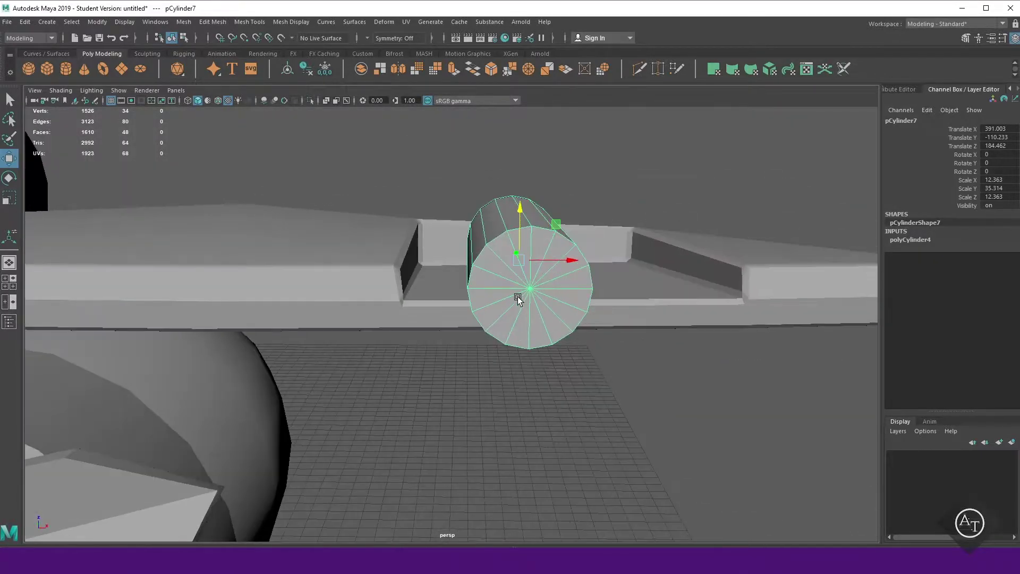
right_click_drag(518, 274, 504, 314)
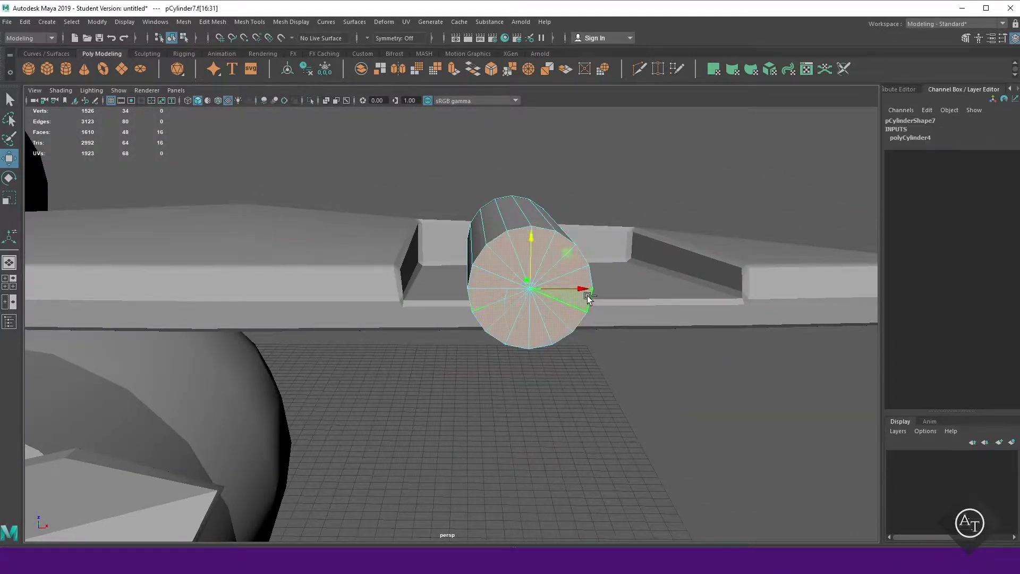
key("ctrl+e")
left_click_drag(505, 315, 568, 334, "alt")
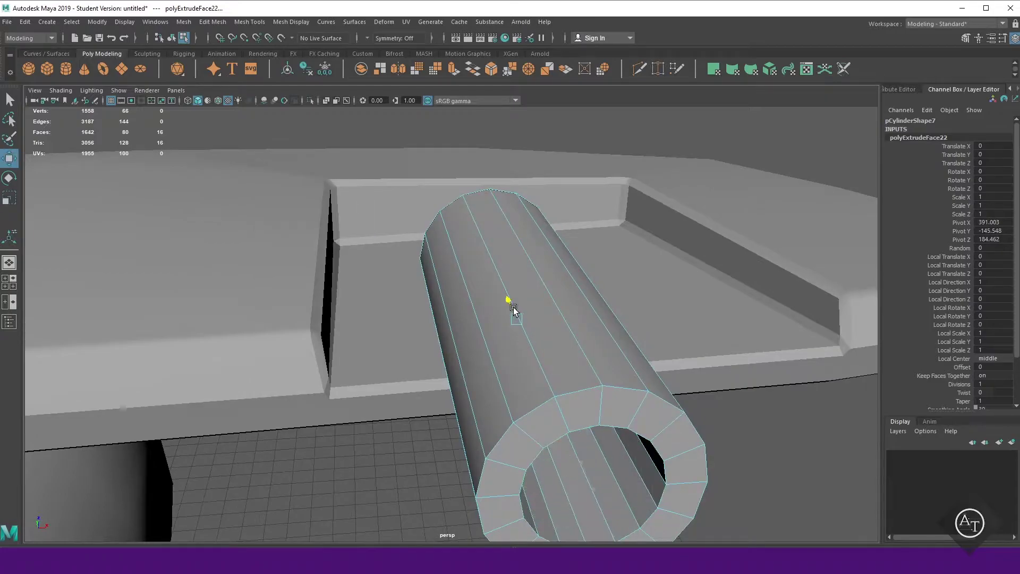
left_click_drag(513, 311, 507, 324, "alt")
left_click(525, 200)
Select the barrel and apply Mesh Display > Soften Edge for smooth shading
left_click_drag(524, 200, 511, 337, "alt")
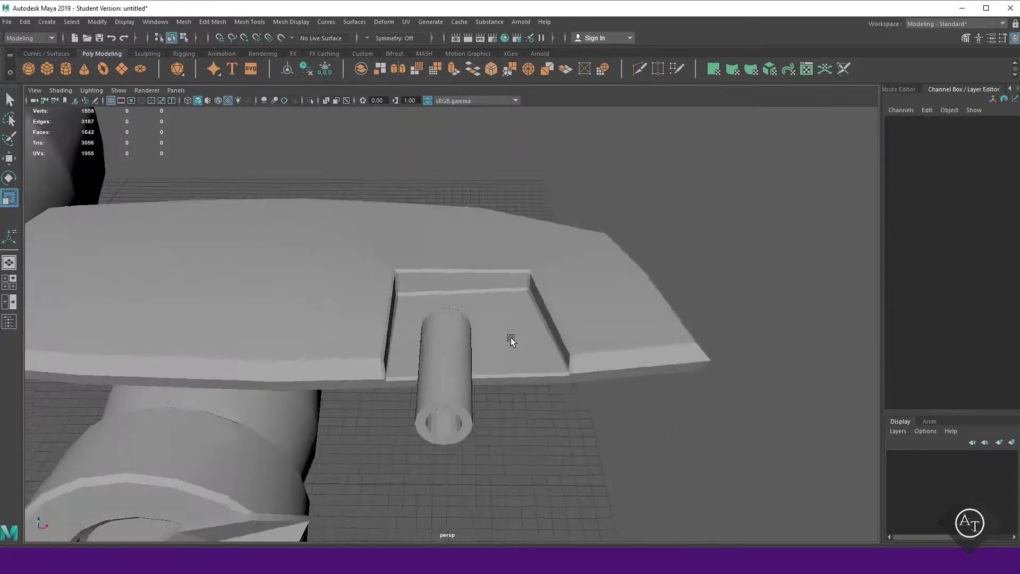
left_click_drag(622, 334, 270, 243, "alt")
double_click(270, 243)
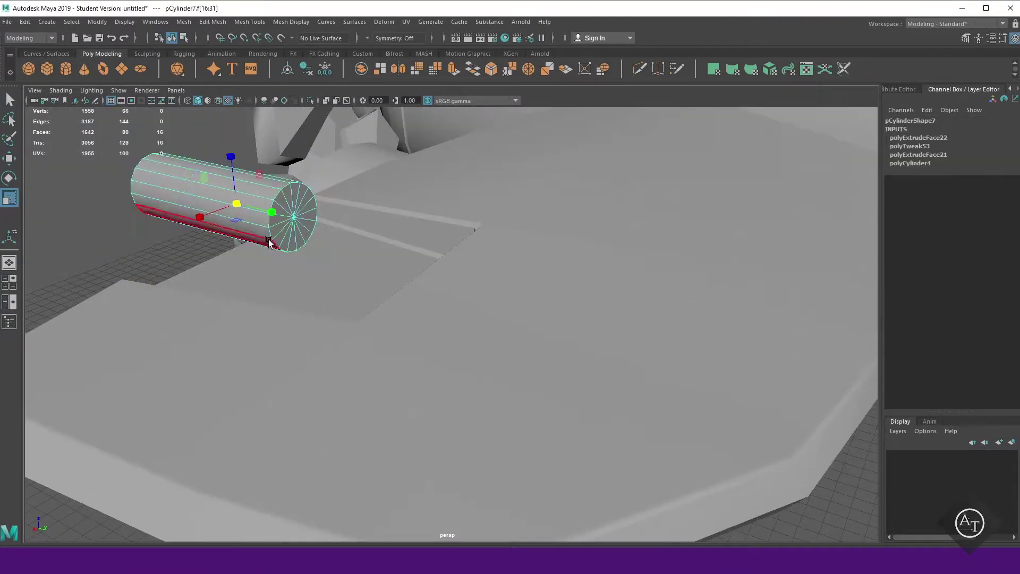
mouse_move(274, 193)
left_mouse_down("alt")
mouse_move(123, 268)
mouse_move(399, 314)
left_mouse_up("alt")
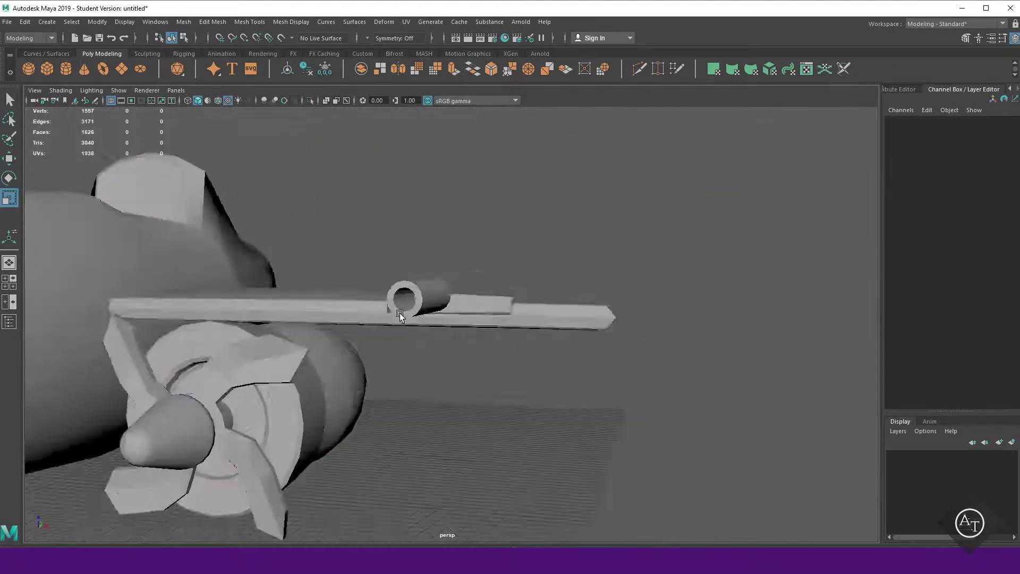
left_click(330, 343)
key("F10")
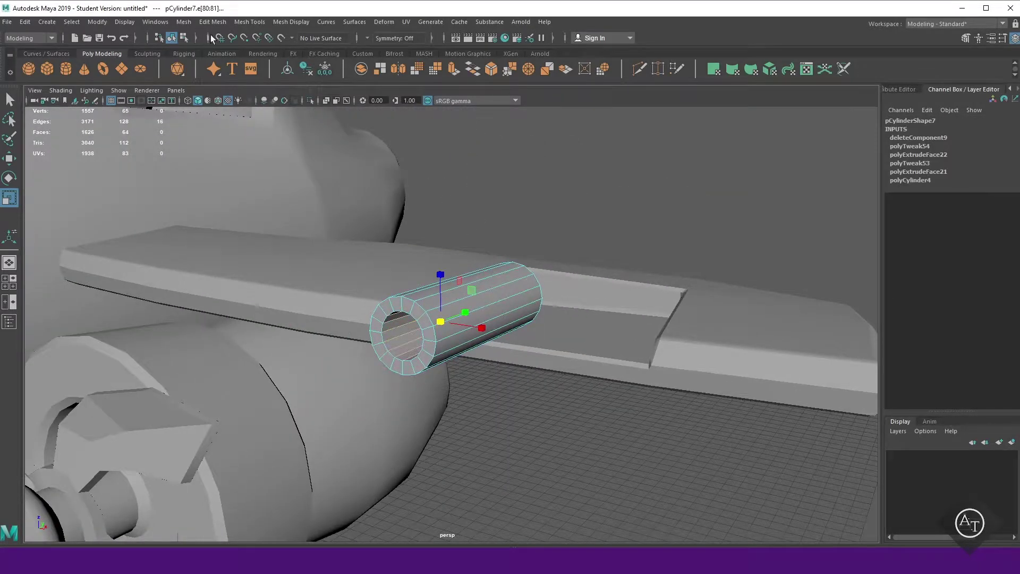
left_click(291, 22)
left_click(298, 102)
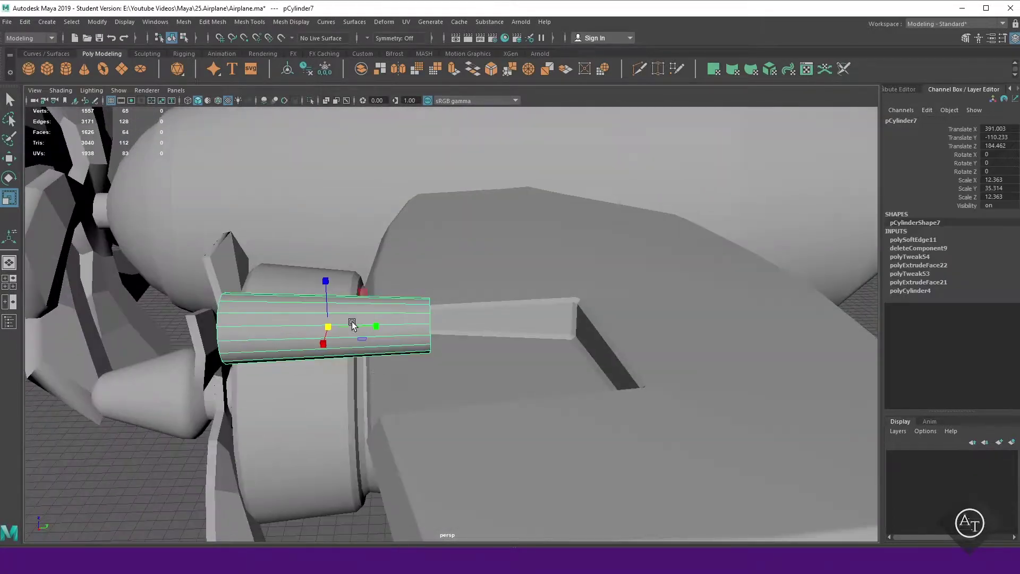
Select the barrel's end edge loop
mouse_move(352, 324)
left_mouse_down("alt")
mouse_move(395, 381)
mouse_move(317, 387)
left_mouse_up("alt")
key("F10")
double_click(411, 315)
key("w")
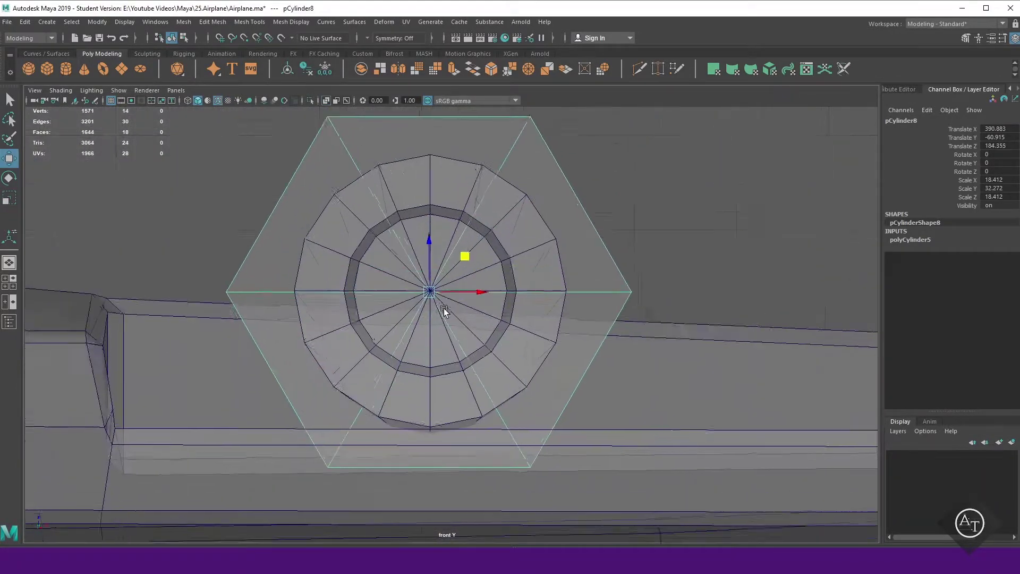
Move and scale the hexagonal housing to fit over the barrel in front view
scroll(444, 310, "up", 5)
left_click_drag(448, 301, 448, 299)
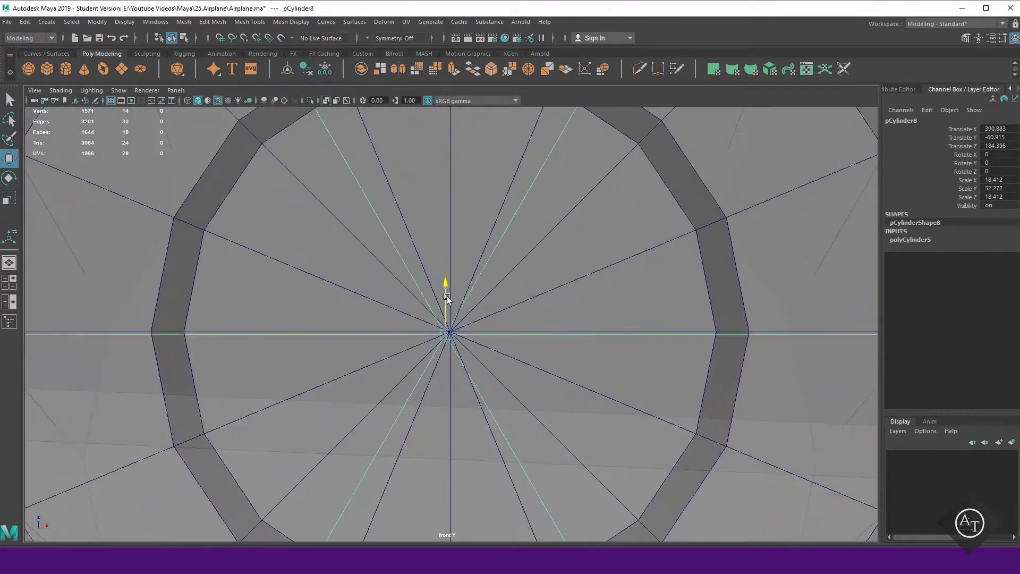
left_click_drag(476, 330, 476, 330)
scroll(468, 329, "down", 5)
key("r")
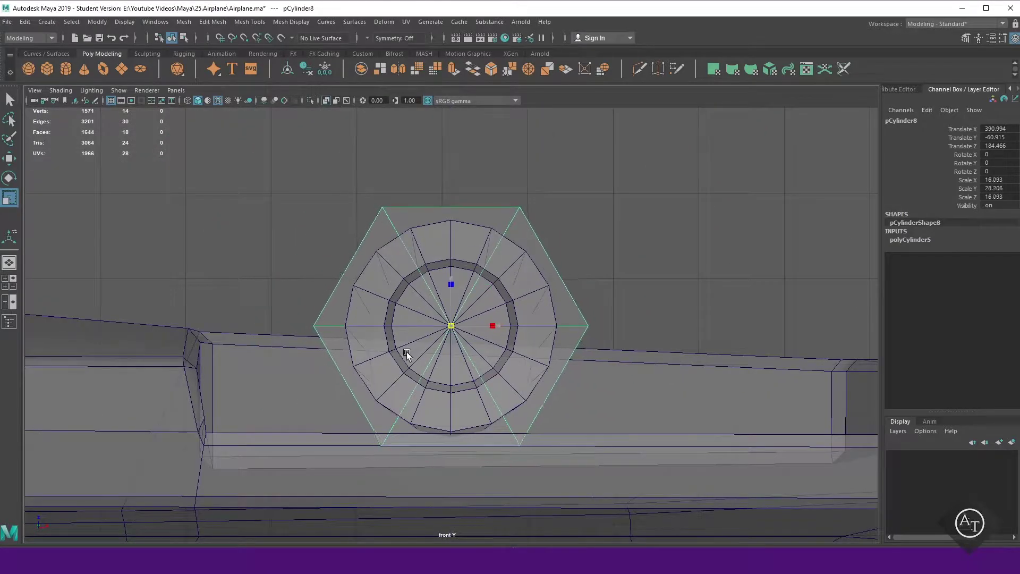
middle_click_drag(406, 353, 404, 355)
key("w")
scroll(468, 340, "up", 5)
left_click_drag(477, 328, 477, 331)
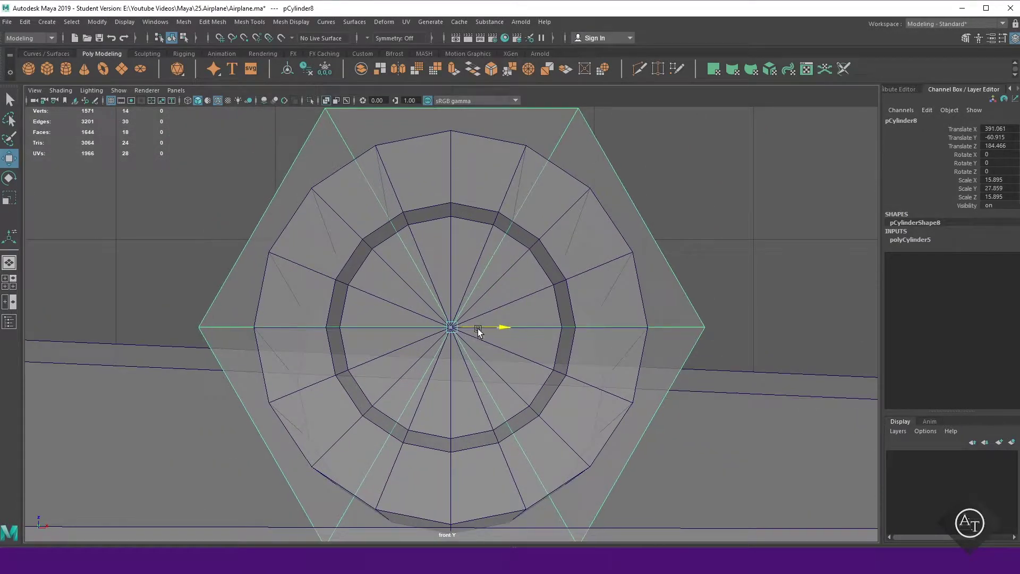
key("space")
key("space")
Select the hexagonal housing's end face in the perspective view
left_click(306, 247)
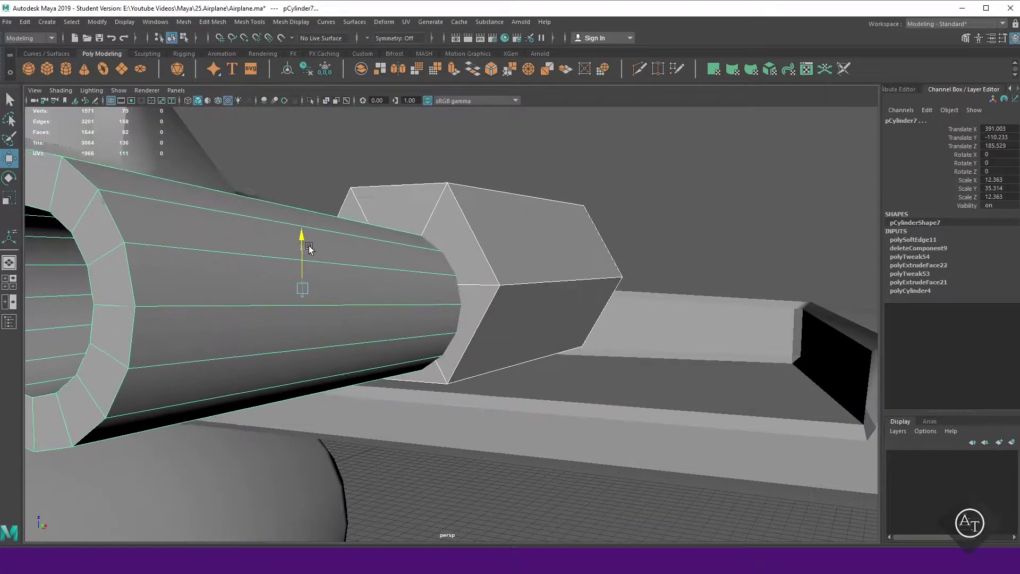
scroll(308, 247, "down", 5)
mouse_move(403, 364)
left_mouse_down("alt")
mouse_move(466, 336)
mouse_move(413, 302)
left_mouse_up("alt")
left_click(443, 326)
key("r")
key("F11")
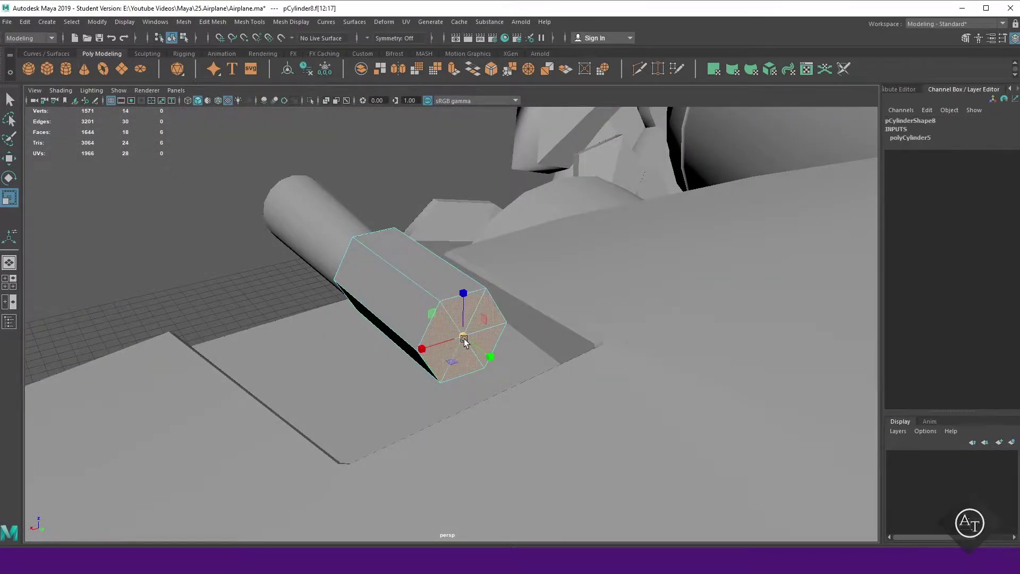
key("w")
left_click_drag(464, 340, 548, 250, "alt")
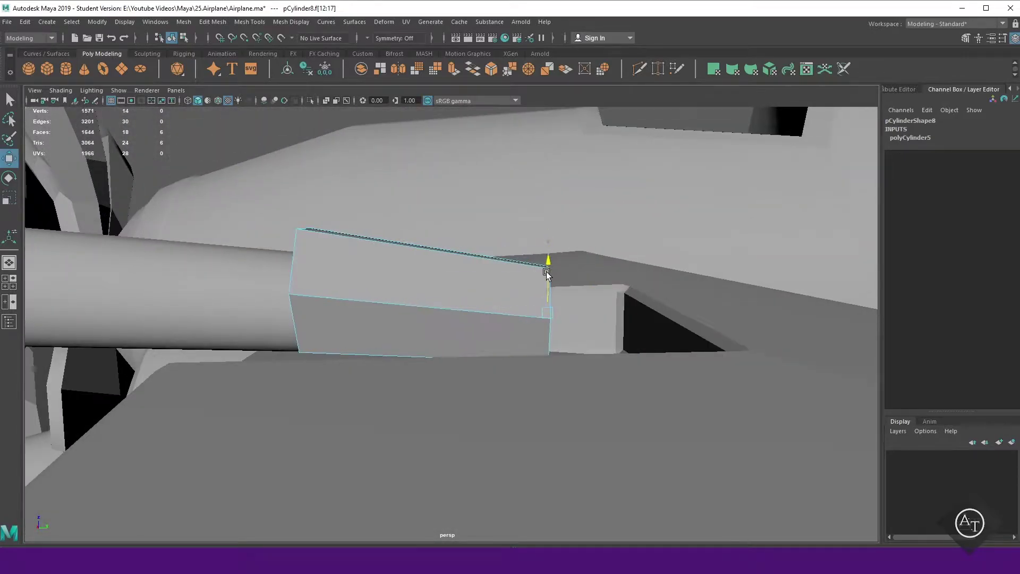
Extrude the housing's end face twice into a hooked shape
key("ctrl+e")
left_click_drag(584, 313, 629, 312)
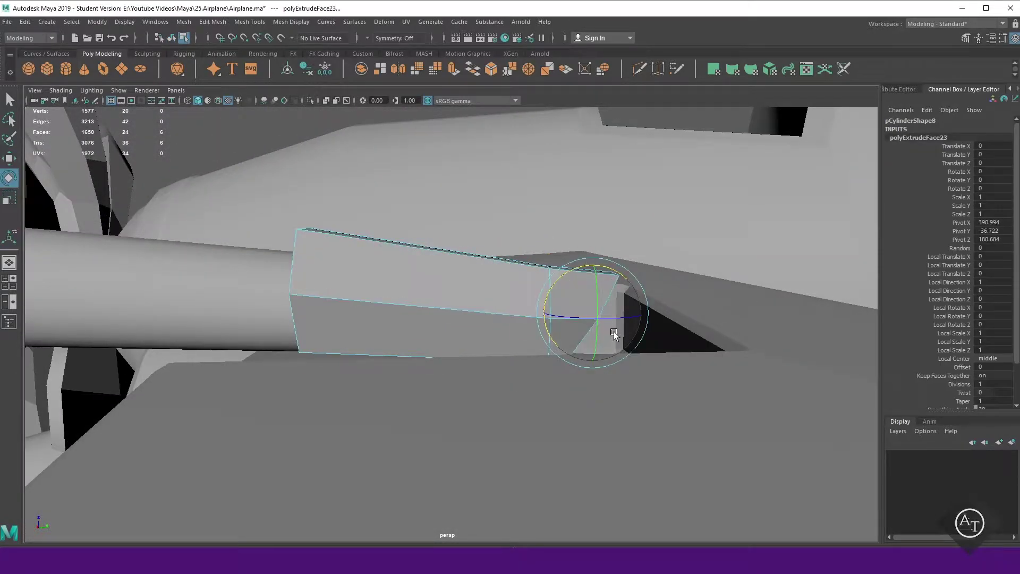
key("ctrl+e")
left_click_drag(590, 274, 500, 351, "alt")
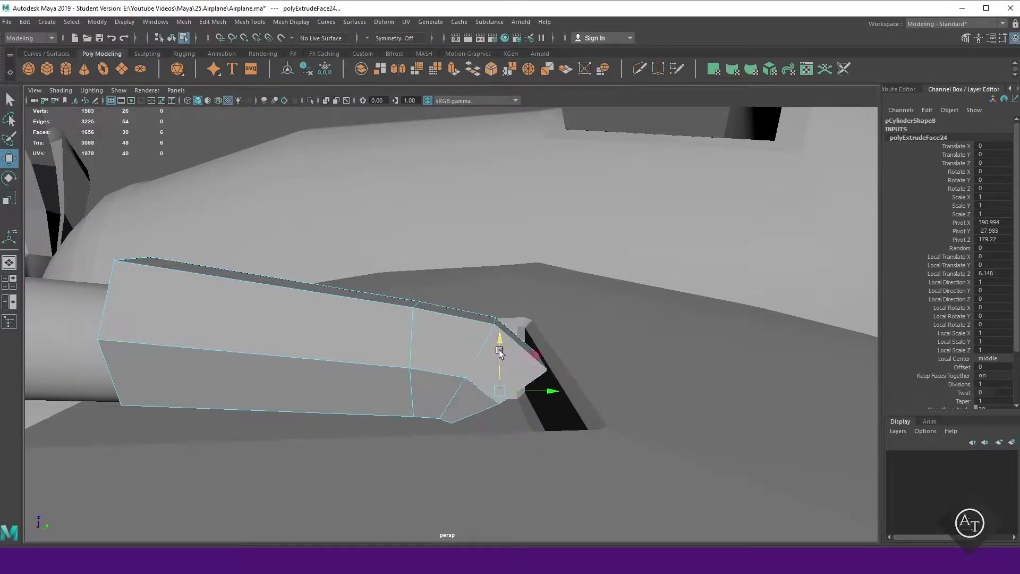
mouse_move(515, 415)
left_mouse_down("alt")
mouse_move(463, 417)
mouse_move(501, 363)
mouse_move(513, 411)
mouse_move(567, 343)
left_mouse_up("alt")
Return to object mode and reselect the barrel and housing near the barrel's end
key("F8")
left_click(423, 423)
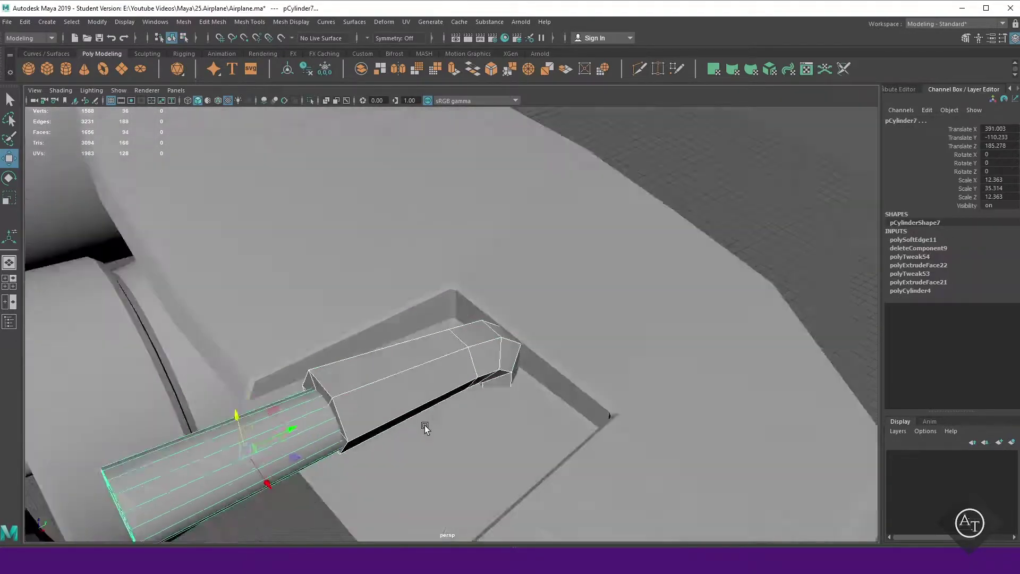
mouse_move(424, 423)
left_mouse_down("alt")
mouse_move(174, 340)
mouse_move(206, 406)
mouse_move(342, 215)
left_mouse_up("alt")
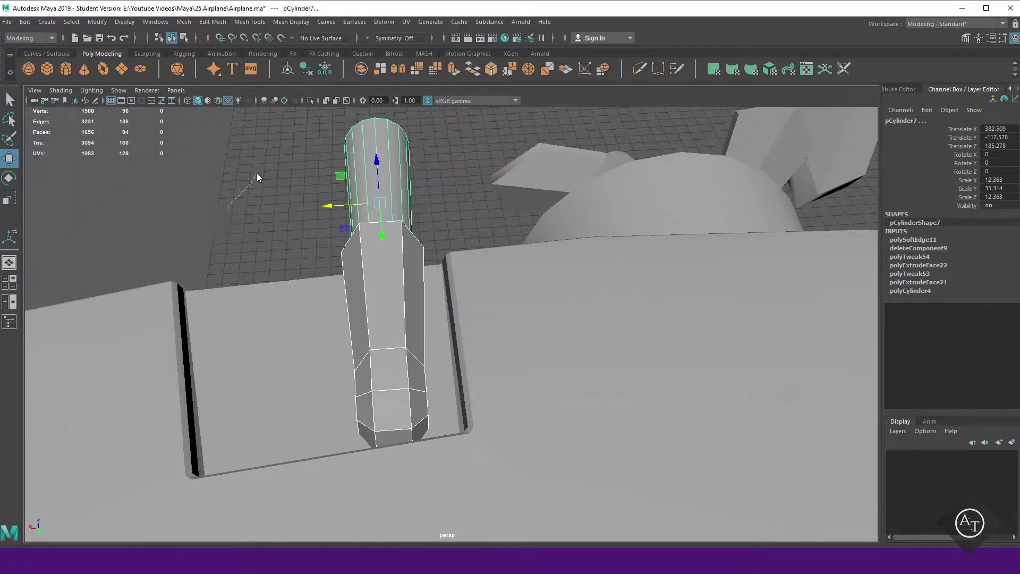
mouse_move(257, 173)
left_mouse_down("alt")
mouse_move(521, 308)
mouse_move(464, 378)
mouse_move(602, 211)
mouse_move(588, 292)
mouse_move(620, 258)
mouse_move(472, 299)
mouse_move(276, 326)
mouse_move(423, 413)
left_mouse_up("alt")
left_click(464, 378)
left_click(276, 326)
right_click_drag(540, 213, 494, 307)
left_click(389, 378)
mouse_move(390, 378)
left_mouse_down("alt")
mouse_move(528, 387)
mouse_move(524, 460)
left_mouse_up("alt")
left_click(481, 404)
mouse_move(552, 426)
left_mouse_down("alt")
mouse_move(436, 340)
mouse_move(634, 156)
left_mouse_up("alt")
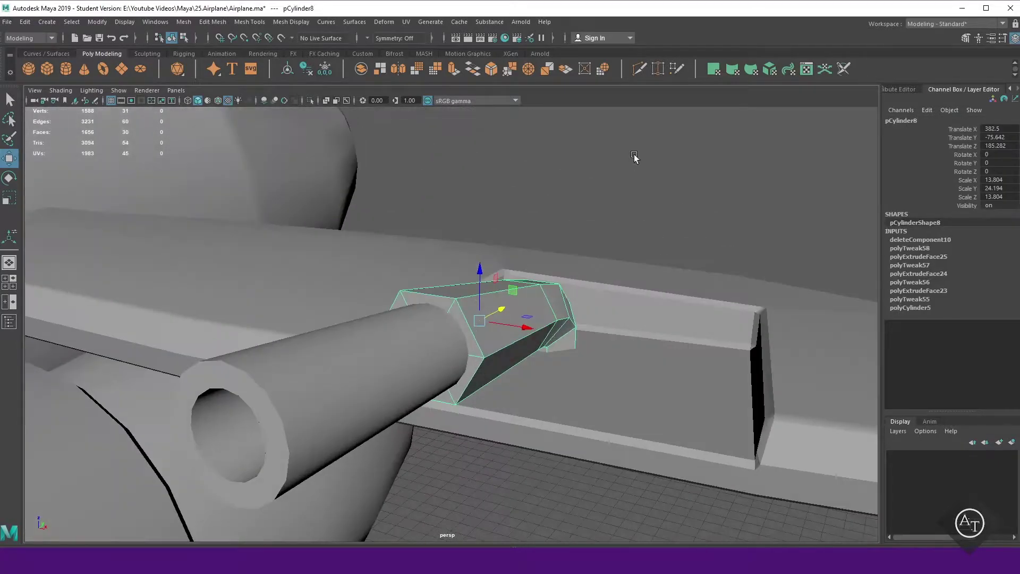
left_click(500, 350)
Isolate the housing and bevel its edge loop with a 0.17 fraction
key("ctrl+1")
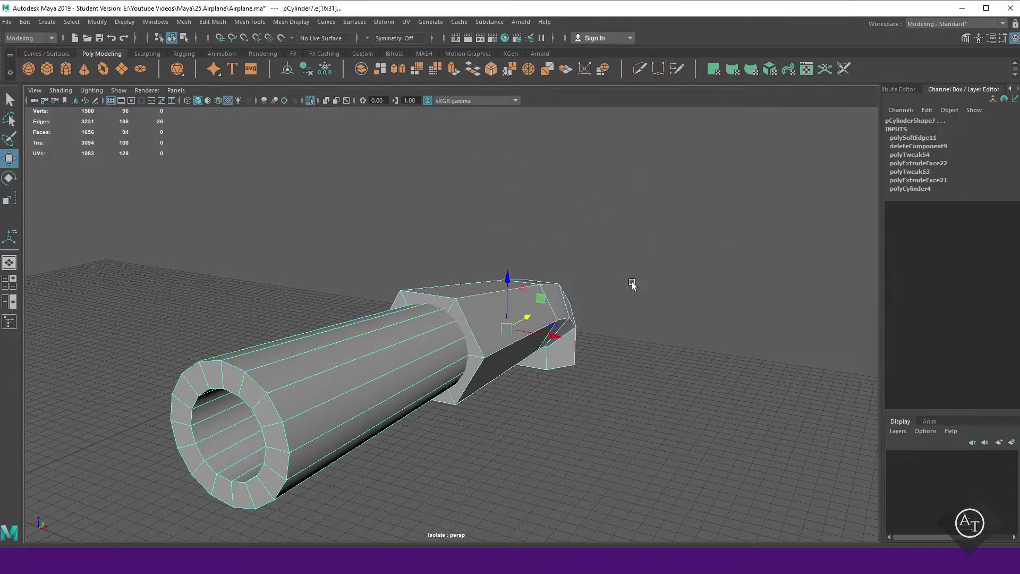
left_click(436, 314)
mouse_move(633, 285)
left_mouse_down("alt")
mouse_move(436, 313)
mouse_move(337, 342)
mouse_move(600, 365)
mouse_move(490, 299)
mouse_move(480, 360)
mouse_move(608, 408)
mouse_move(429, 396)
left_mouse_up("alt")
double_click(429, 396)
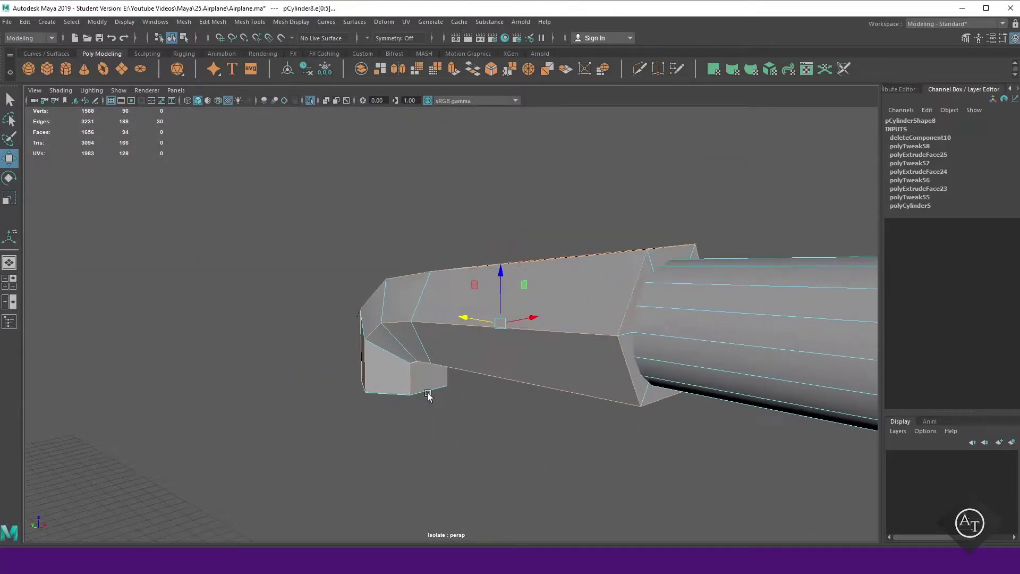
right_click_drag(500, 206, 551, 203, "shift")
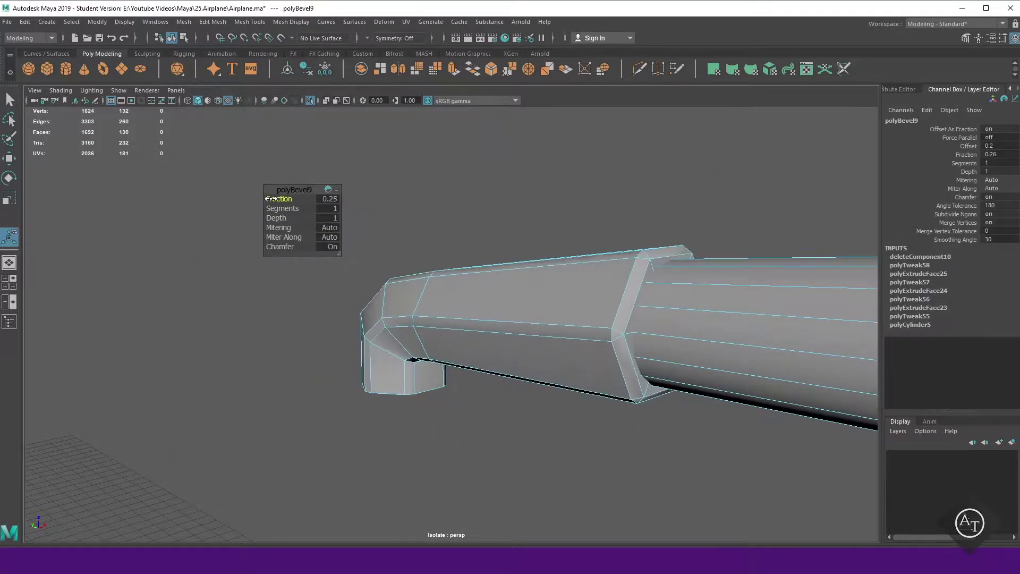
mouse_move(413, 168)
left_mouse_down()
mouse_move(482, 275)
mouse_move(351, 271)
mouse_move(592, 226)
mouse_move(528, 248)
left_mouse_up()
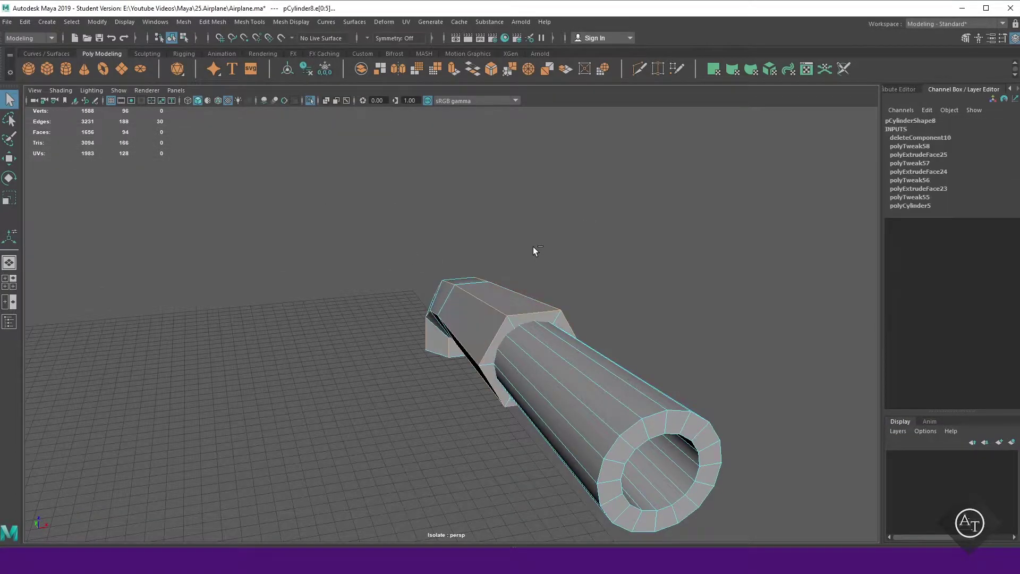
scroll(534, 247, "up", 5)
right_click_drag(294, 232, 285, 199, "shift")
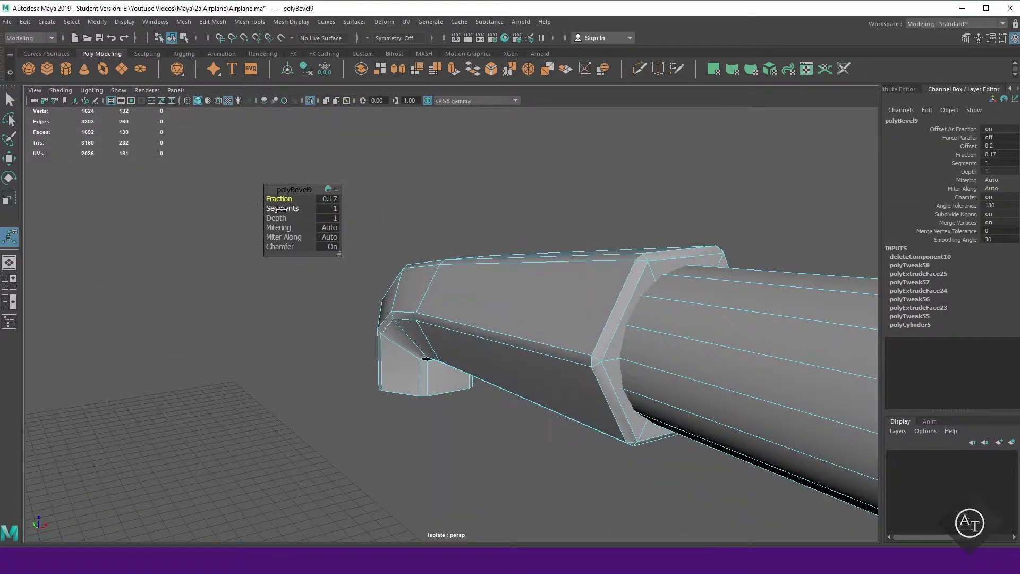
key("F8")
Deselect everything and show the whole airplane again
left_click(509, 287)
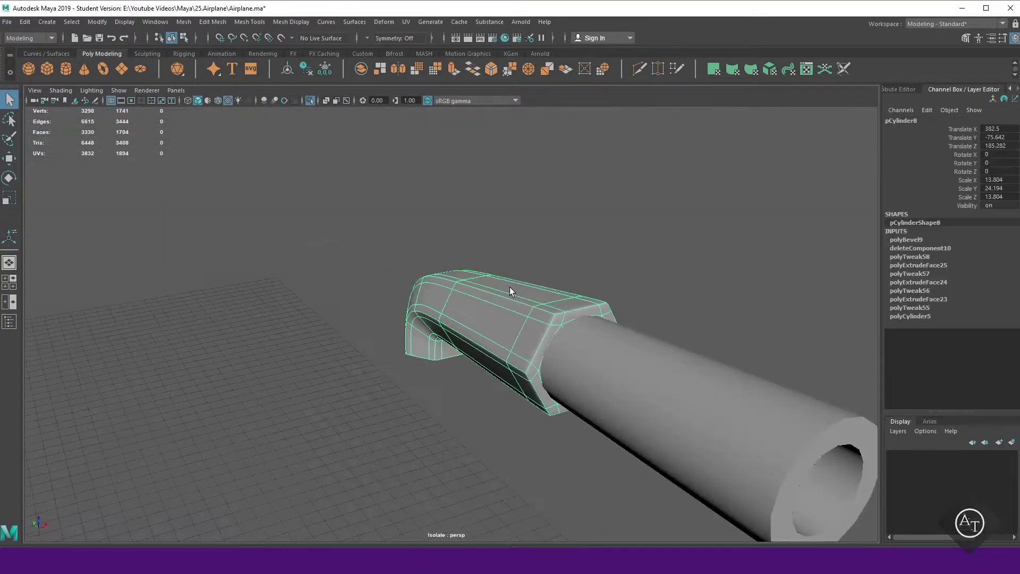
left_click(642, 253)
left_click_drag(642, 253, 445, 214, "alt")
key("ctrl+1")
Select the barrel and its front vertex ring
scroll(430, 289, "down", 3)
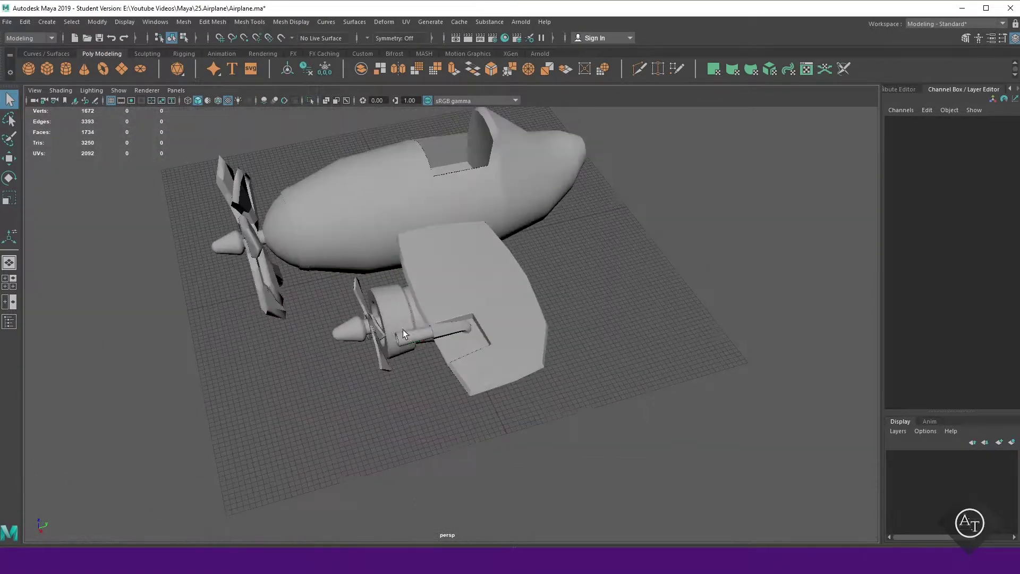
left_click(403, 329)
scroll(488, 377, "up", 5)
scroll(489, 381, "up", 3)
right_click_drag(524, 254, 484, 254)
scroll(615, 332, "up", 3)
key("w")
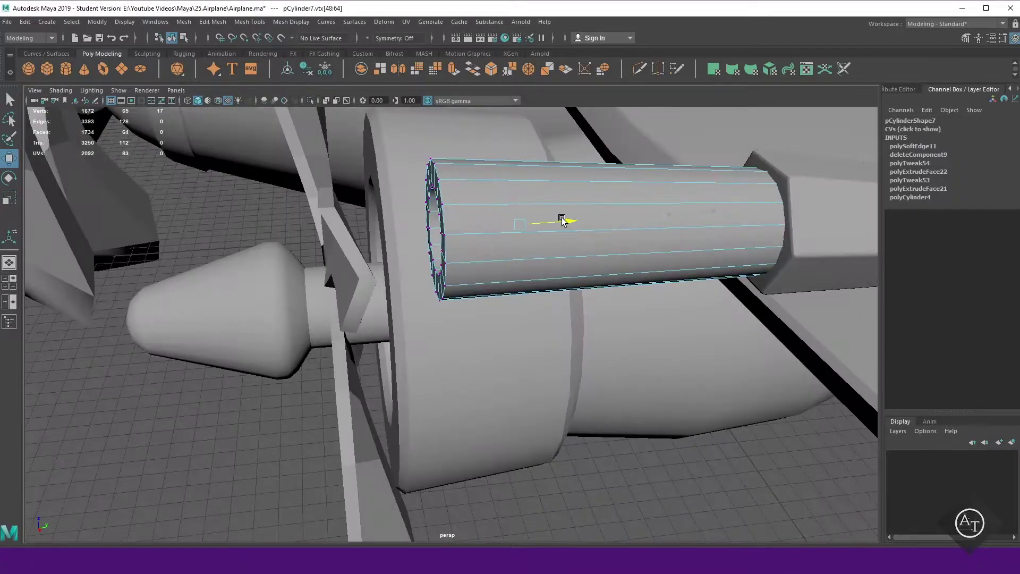
mouse_move(394, 109)
left_mouse_down()
mouse_move(423, 248)
mouse_move(512, 278)
left_mouse_up()
scroll(582, 426, "down", 3)
mouse_move(581, 426)
left_mouse_down("alt")
mouse_move(679, 412)
mouse_move(573, 404)
mouse_move(340, 159)
left_mouse_up("alt")
Insert an extra edge loop around the barrel
mouse_move(340, 160)
right_mouse_down()
mouse_move(319, 143)
mouse_move(420, 132)
right_mouse_up()
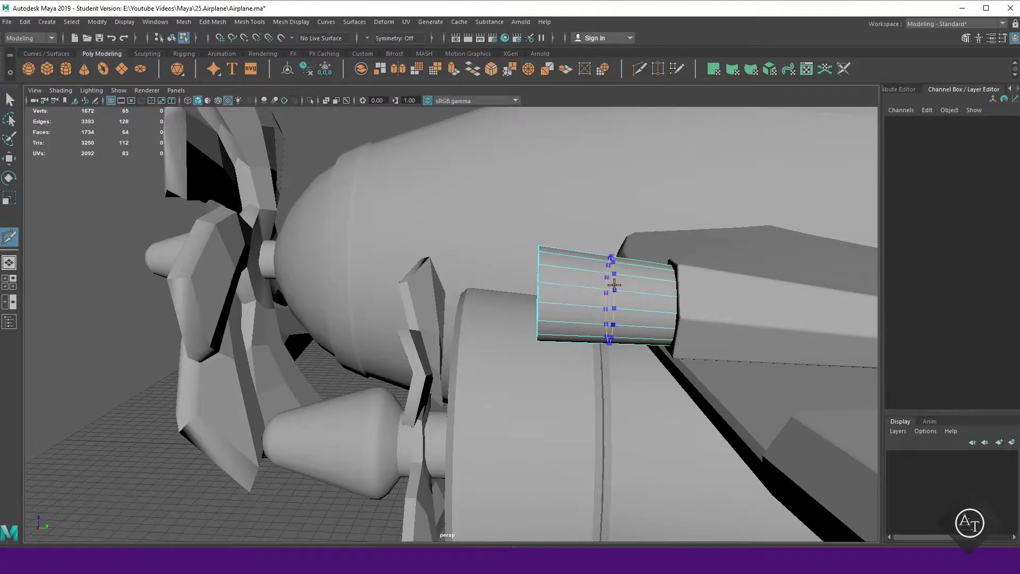
left_click(652, 301)
key("w")
left_click_drag(659, 287, 629, 341, "alt")
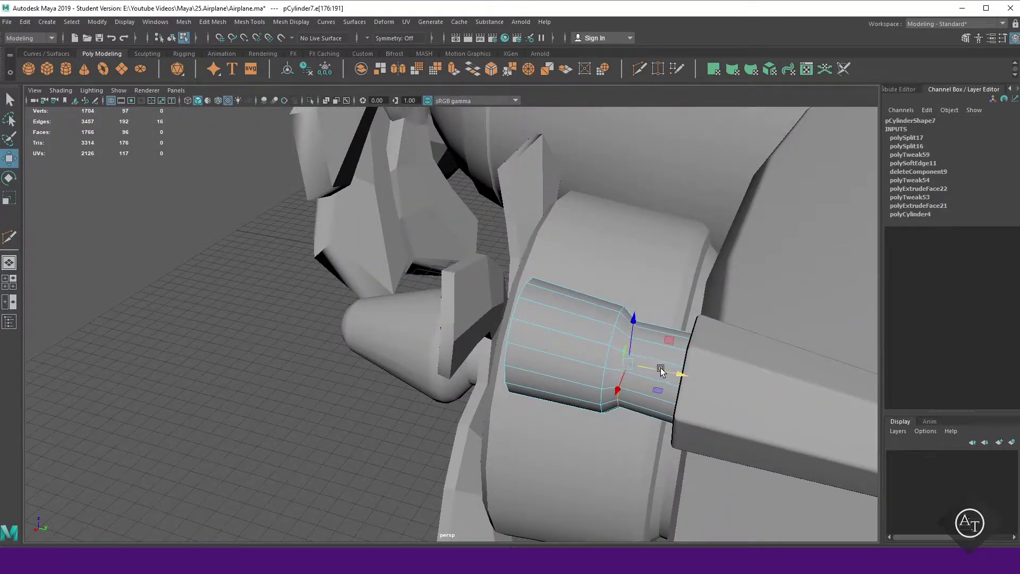
left_click_drag(658, 389, 591, 363, "alt")
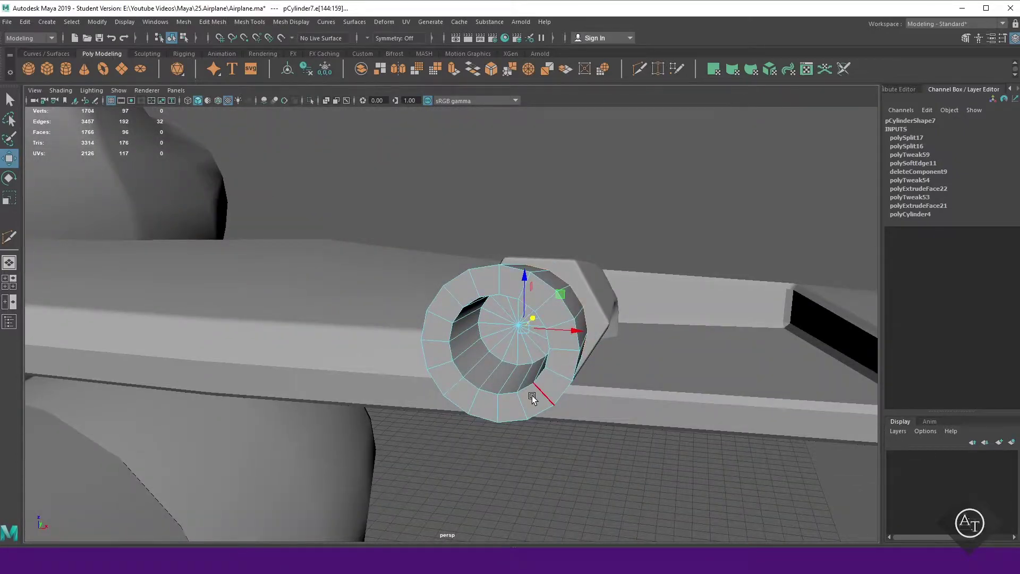
Bevel the barrel's end edges and combine both cylinders into one gun mesh
right_click_drag(531, 395, 570, 269)
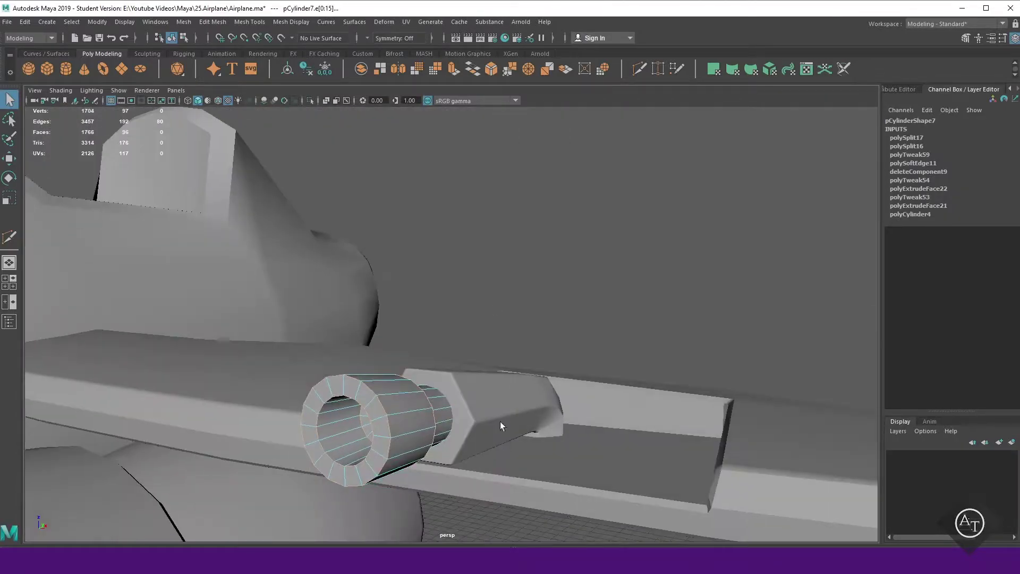
right_click_drag(494, 305, 527, 305, "shift")
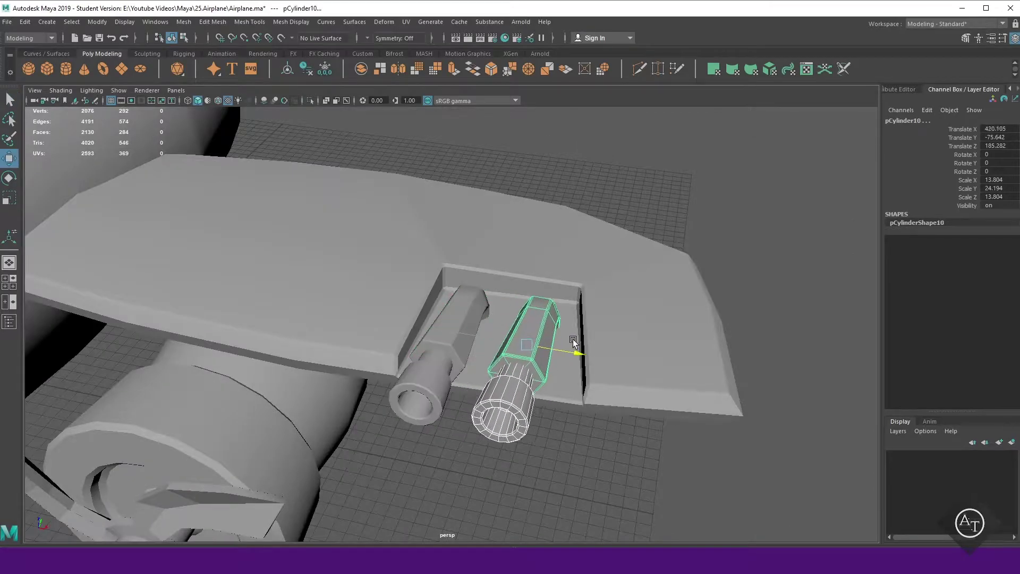
right_click_drag(540, 184, 596, 177, "shift")
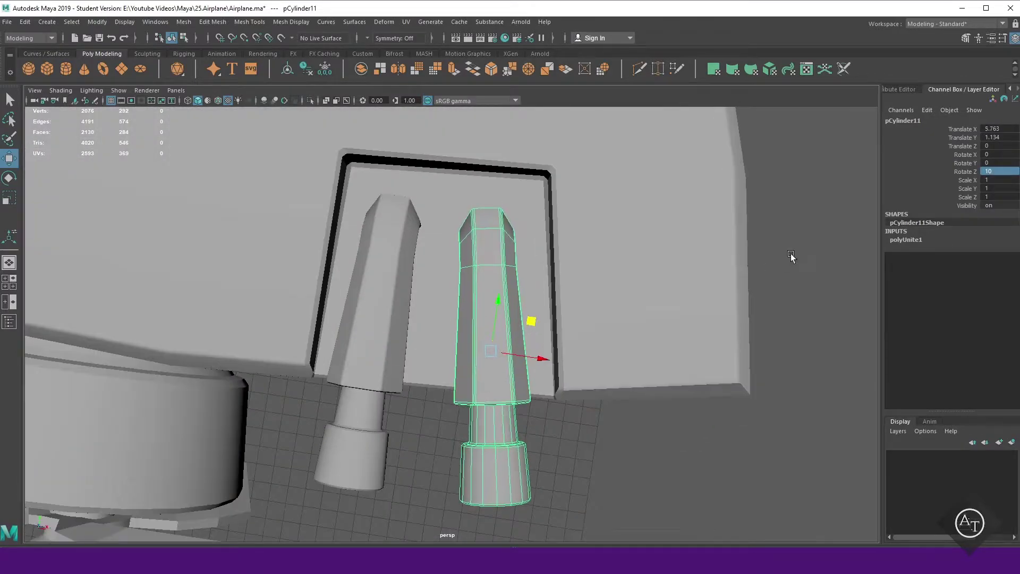
left_click(791, 257)
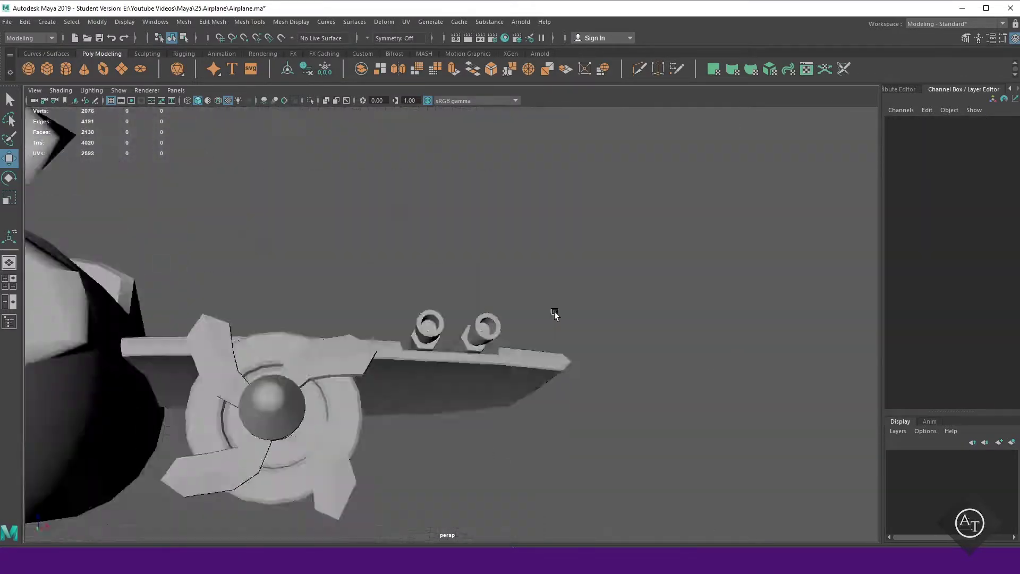
mouse_move(554, 316)
left_mouse_down("alt")
mouse_move(406, 413)
mouse_move(465, 405)
mouse_move(667, 327)
left_mouse_up("alt")
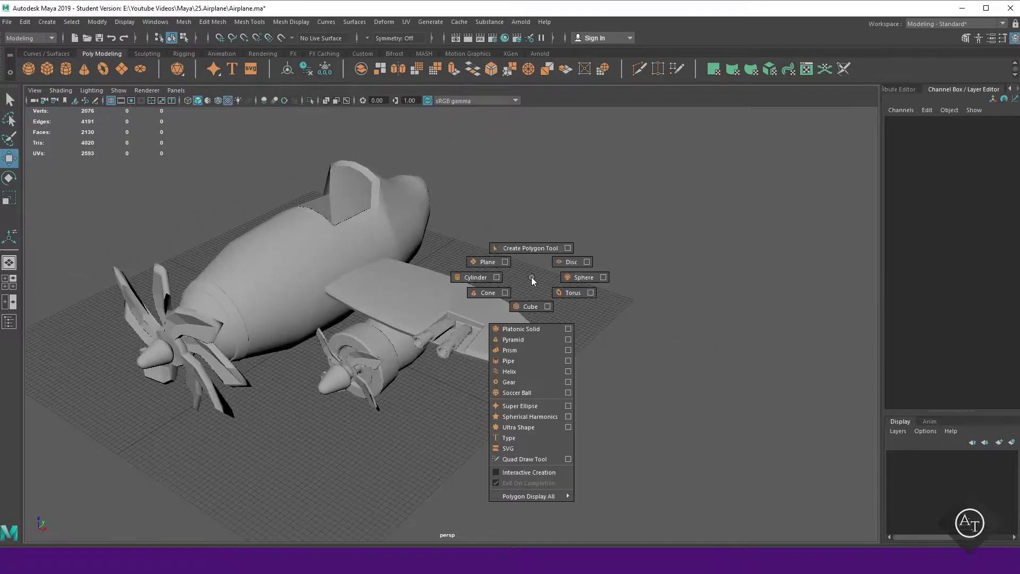
Move, stretch and flatten the four-sided cylinder block onto the fuselage's rear
left_click_drag(325, 229, 407, 256)
key("e")
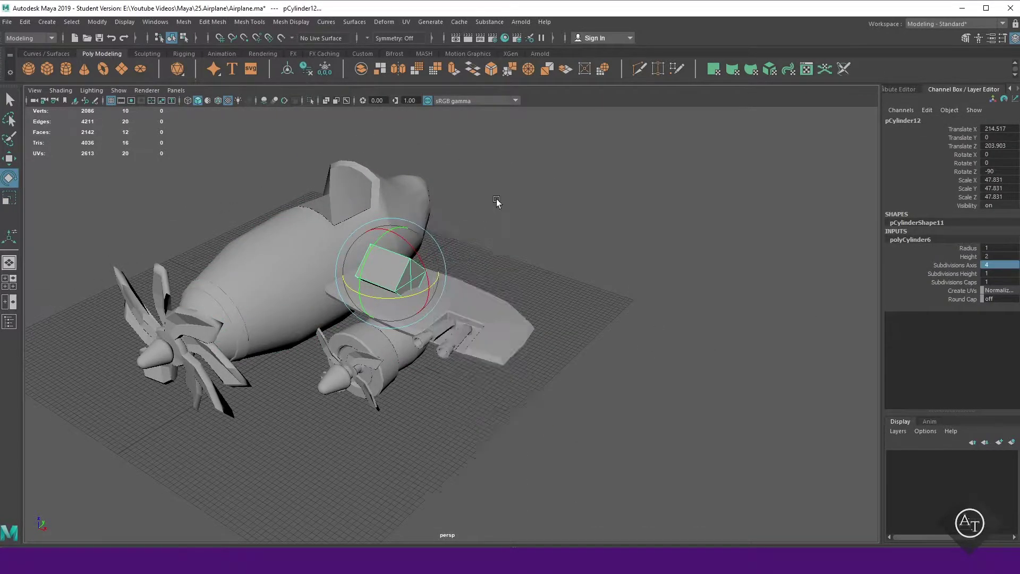
scroll(497, 202, "up", 5)
key("w")
mouse_move(296, 330)
left_mouse_down()
mouse_move(524, 269)
mouse_move(556, 315)
left_mouse_up()
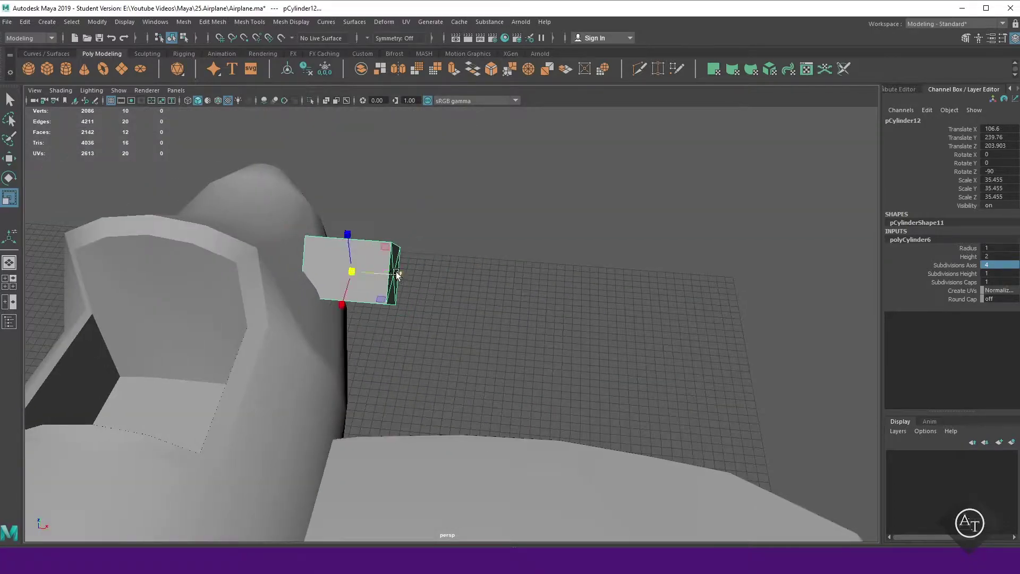
mouse_move(396, 272)
left_mouse_down()
mouse_move(398, 346)
mouse_move(548, 433)
left_mouse_up()
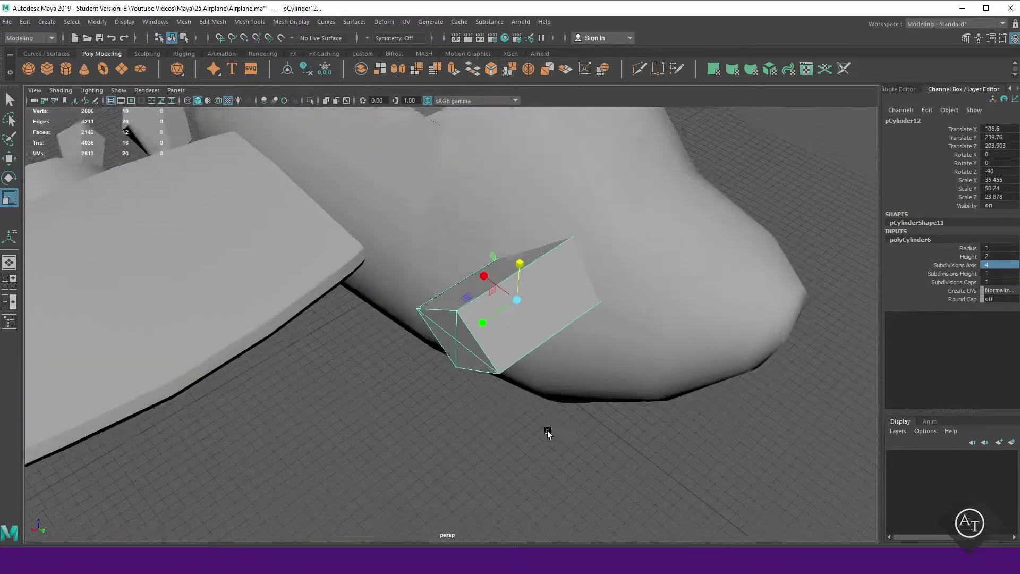
scroll(548, 433, "down", 3)
mouse_move(524, 298)
left_mouse_down()
mouse_move(552, 383)
mouse_move(436, 386)
left_mouse_up()
key("w")
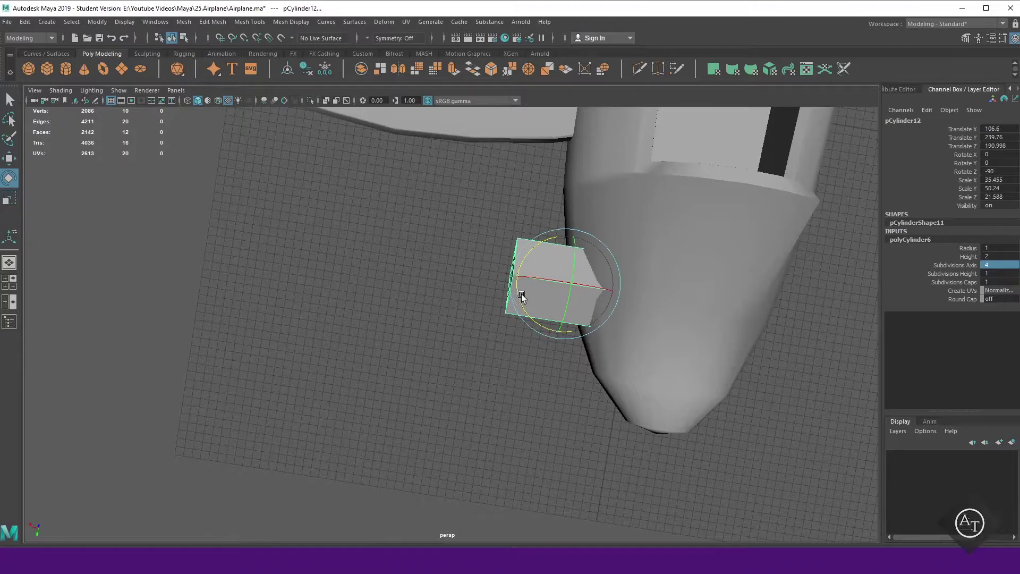
Isolate the block and select one end cap's faces for removal
mouse_move(504, 335)
left_mouse_down("alt")
mouse_move(479, 314)
mouse_move(471, 378)
mouse_move(501, 417)
left_mouse_up("alt")
key("ctrl+1")
right_click(561, 270)
left_click(556, 307)
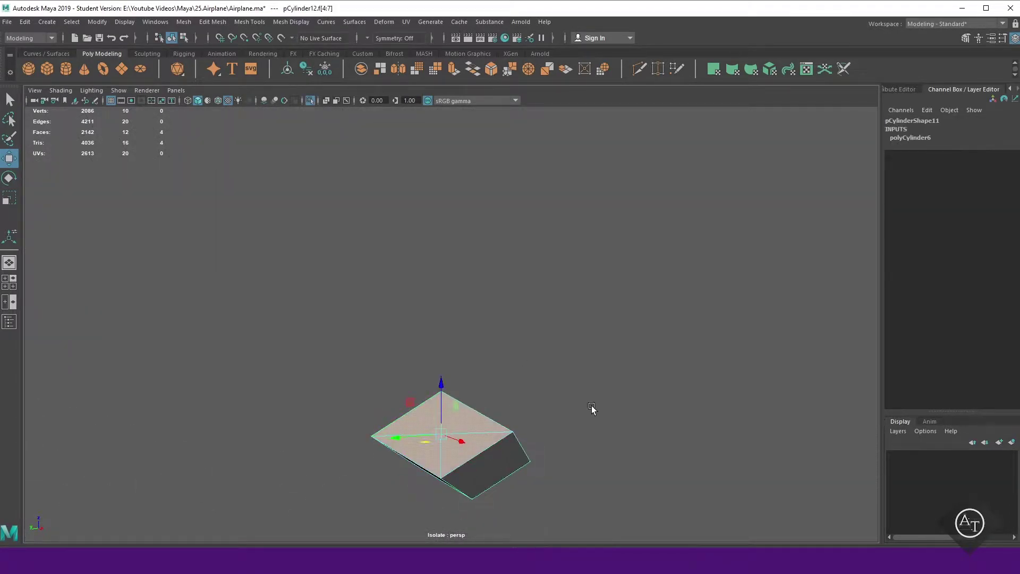
mouse_move(569, 253)
left_mouse_down("alt")
mouse_move(610, 448)
mouse_move(463, 410)
left_mouse_up("alt")
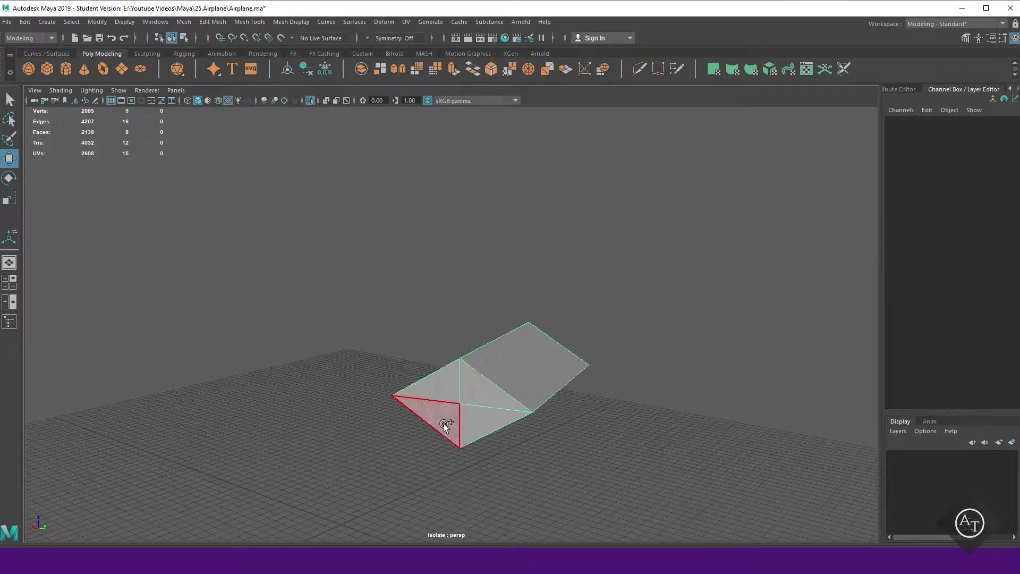
Bevel the block's edges with fraction 0.29 and 2 segments
key("ctrl+b")
mouse_move(527, 262)
left_mouse_down("alt")
mouse_move(502, 451)
mouse_move(473, 337)
left_mouse_up("alt")
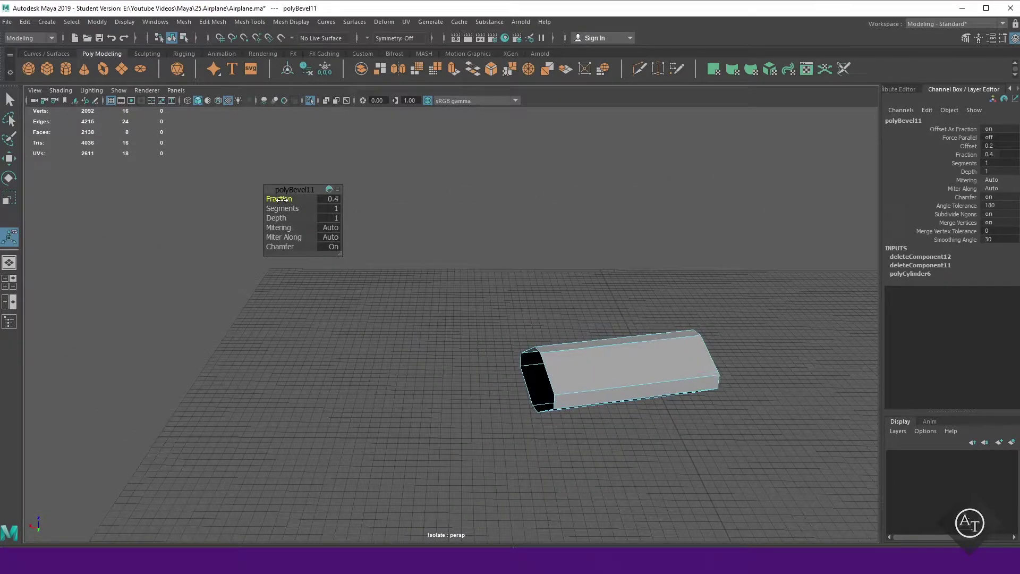
left_click_drag(483, 302, 496, 267, "alt")
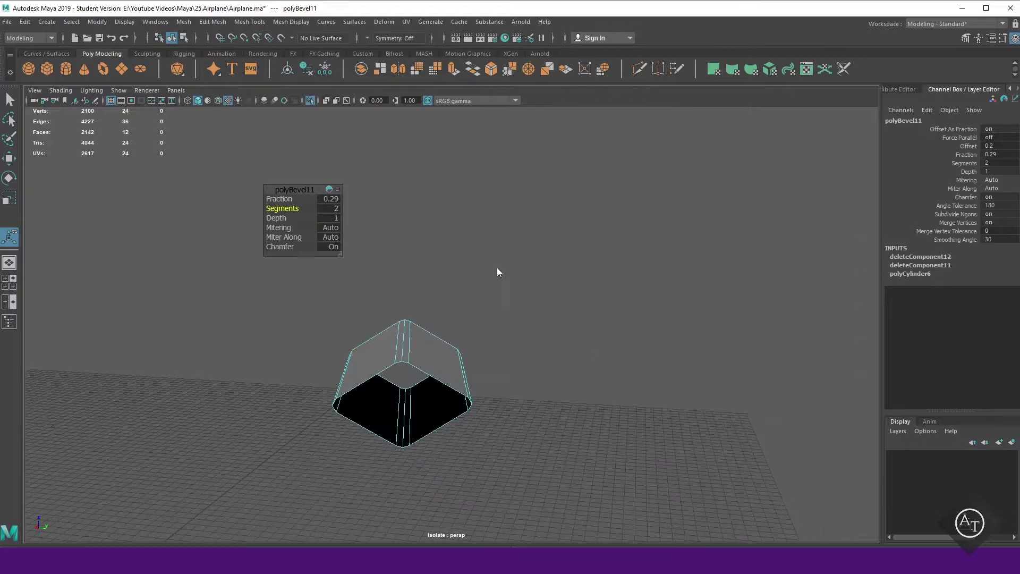
left_click(497, 267)
key("ctrl+1")
mouse_move(445, 370)
left_mouse_down("alt")
mouse_move(403, 472)
mouse_move(525, 411)
left_mouse_up("alt")
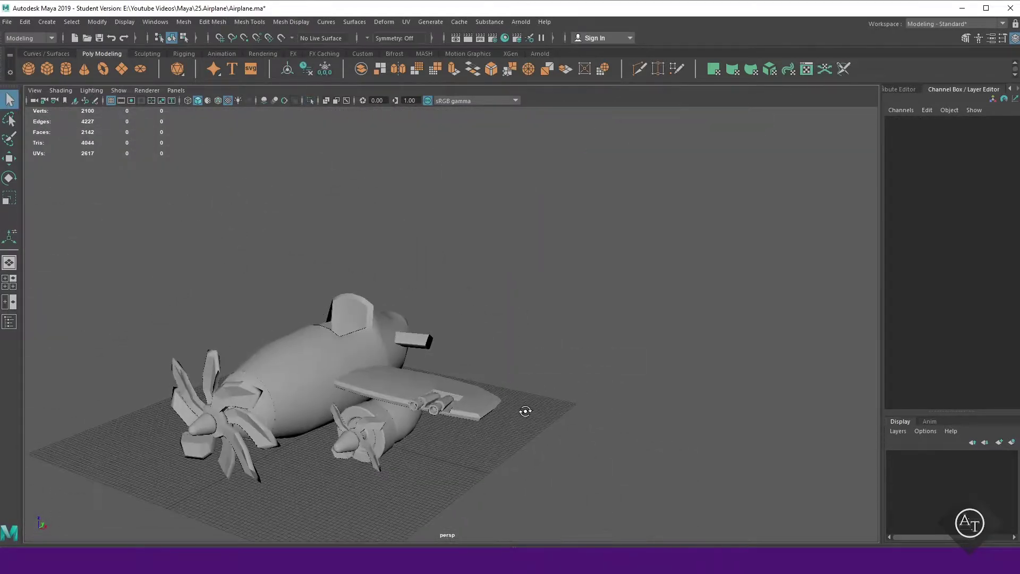
Frame the stabiliser block at the tail and create a new cube beside it
left_click(414, 341)
key("f")
key("e")
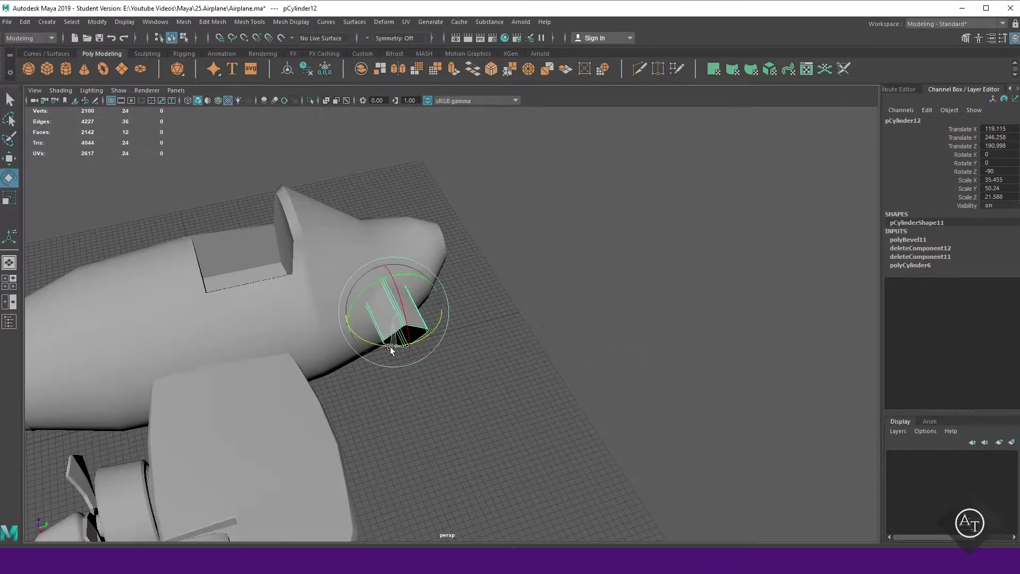
left_click_drag(390, 347, 519, 448, "alt")
key("ctrl+z")
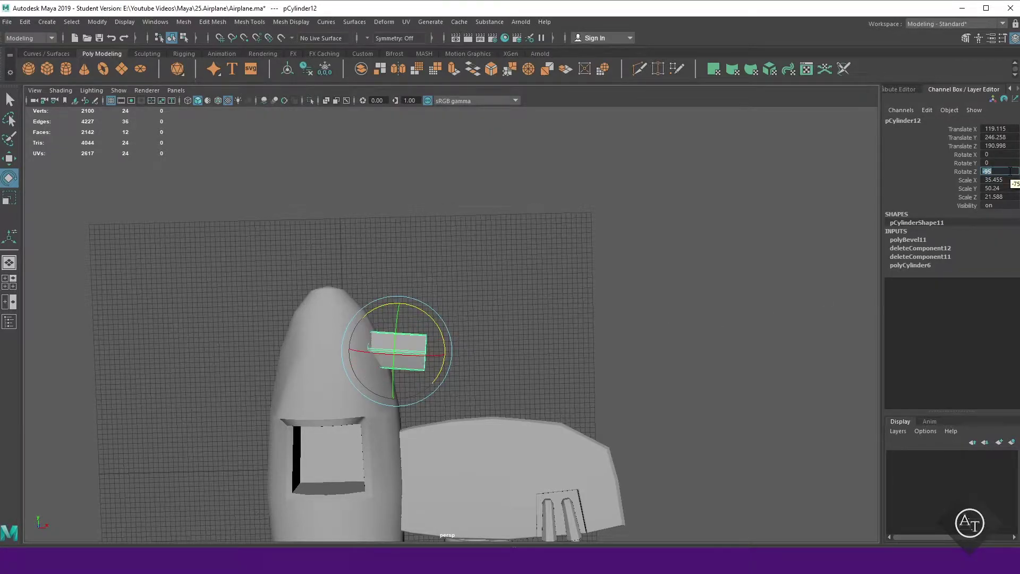
left_click_drag(404, 346, 481, 381, "alt")
right_click_drag(531, 361, 529, 373, "shift")
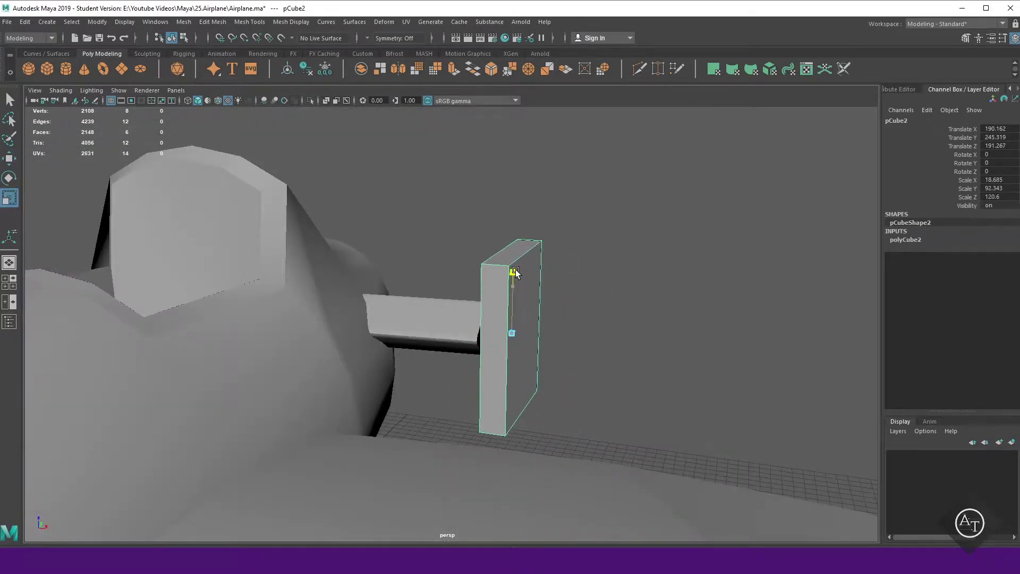
Scale up the cube and raise its top-edge vertices in side view to taper it
mouse_move(516, 272)
left_mouse_down("alt")
mouse_move(483, 360)
mouse_move(524, 326)
left_mouse_up("alt")
key("w")
key("F9")
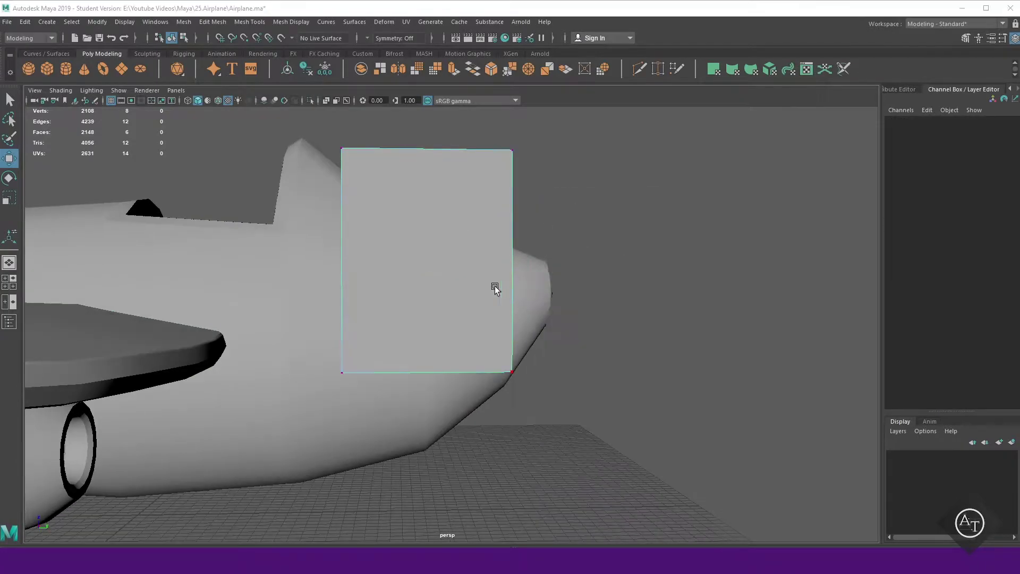
key("space")
key("space")
scroll(578, 329, "up", 3)
left_click_drag(479, 171, 431, 218)
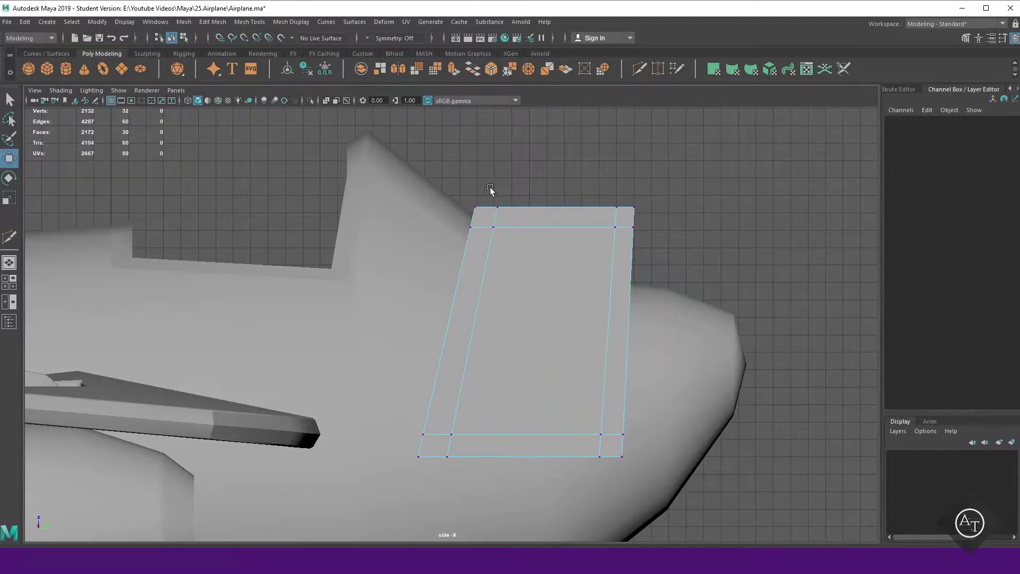
left_click_drag(490, 187, 629, 223)
left_click_drag(559, 181, 559, 177)
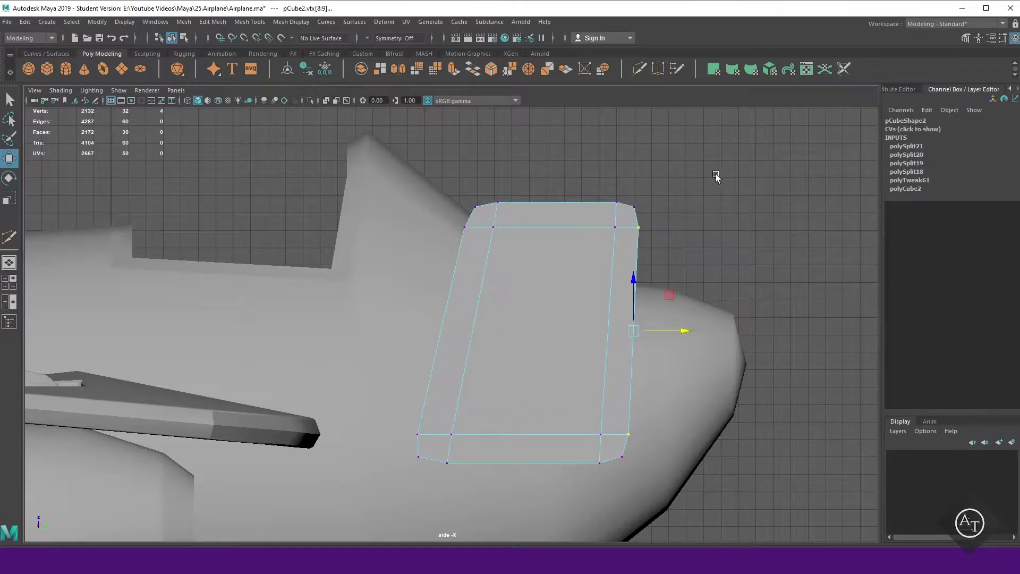
Refine the fin's edges in perspective and rotate the fin upright
key("space")
key("space")
right_click_drag(602, 175, 591, 162)
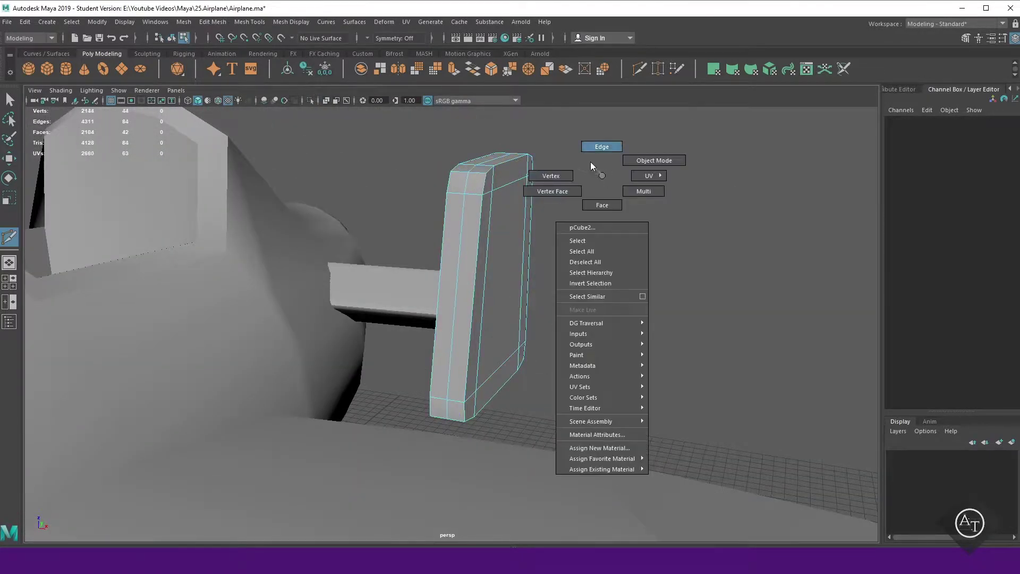
key("w")
left_click(463, 227)
key("F8")
mouse_move(496, 273)
left_mouse_down("alt")
mouse_move(589, 376)
mouse_move(520, 343)
mouse_move(585, 319)
left_mouse_up("alt")
key("Return")
key("ctrl+z")
Move the fin onto the stabiliser's end and shrink it slightly
left_click(407, 338)
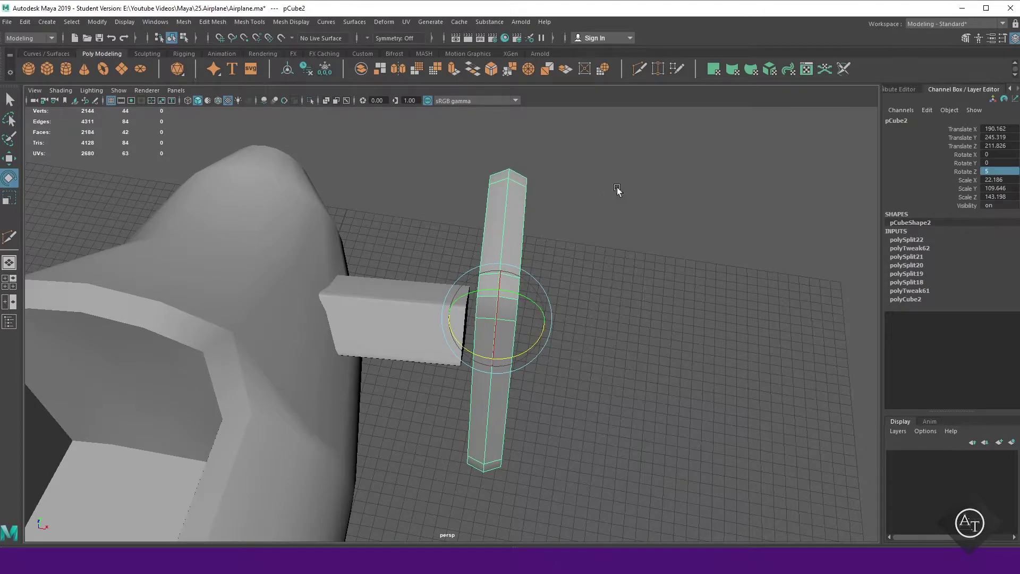
key("w")
left_click_drag(617, 187, 504, 381, "alt")
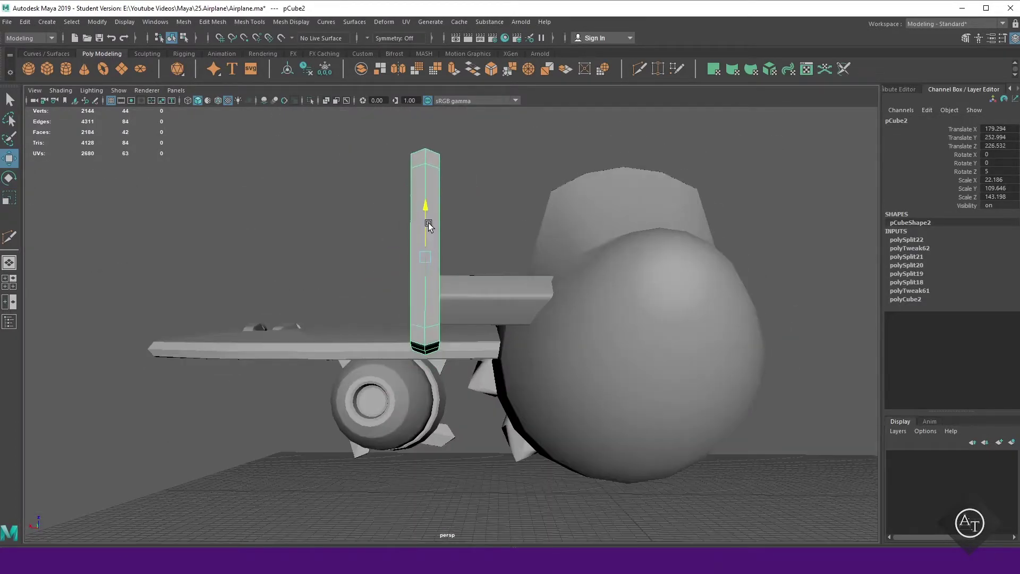
left_click(504, 381)
scroll(504, 381, "down", 5)
left_click(437, 314)
left_click_drag(413, 390, 439, 311, "alt")
left_click_drag(439, 312, 587, 355, "alt")
left_click_drag(601, 276, 538, 245, "alt")
Inspect the tail stabiliser and fin from several angles
key("w")
left_click(598, 177)
scroll(550, 343, "down", 5)
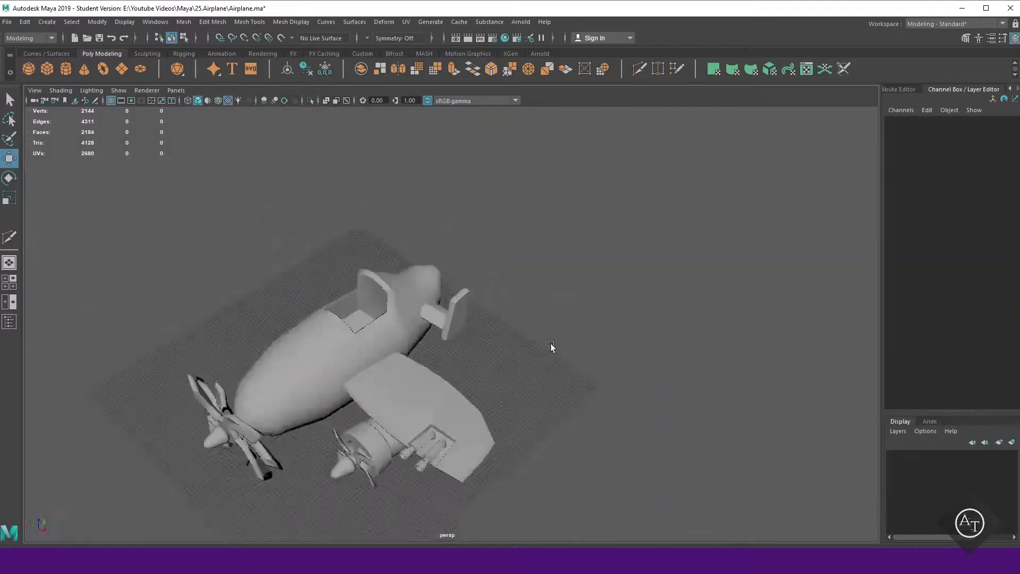
mouse_move(551, 344)
left_mouse_down("alt")
mouse_move(594, 338)
mouse_move(641, 362)
mouse_move(586, 346)
left_mouse_up("alt")
scroll(586, 347, "up", 5)
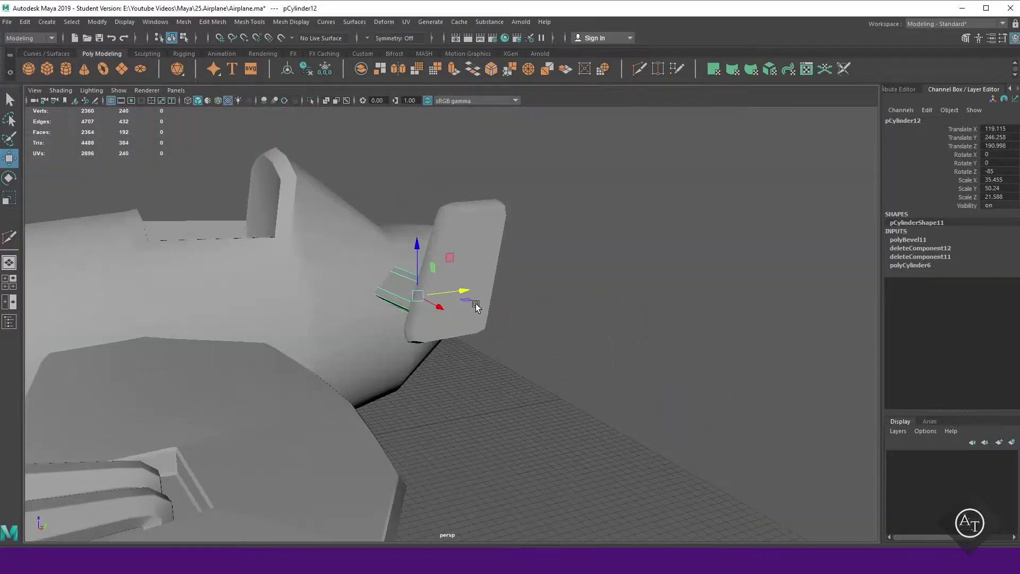
left_click(572, 382)
left_click_drag(572, 383, 673, 404, "alt")
left_click(473, 297)
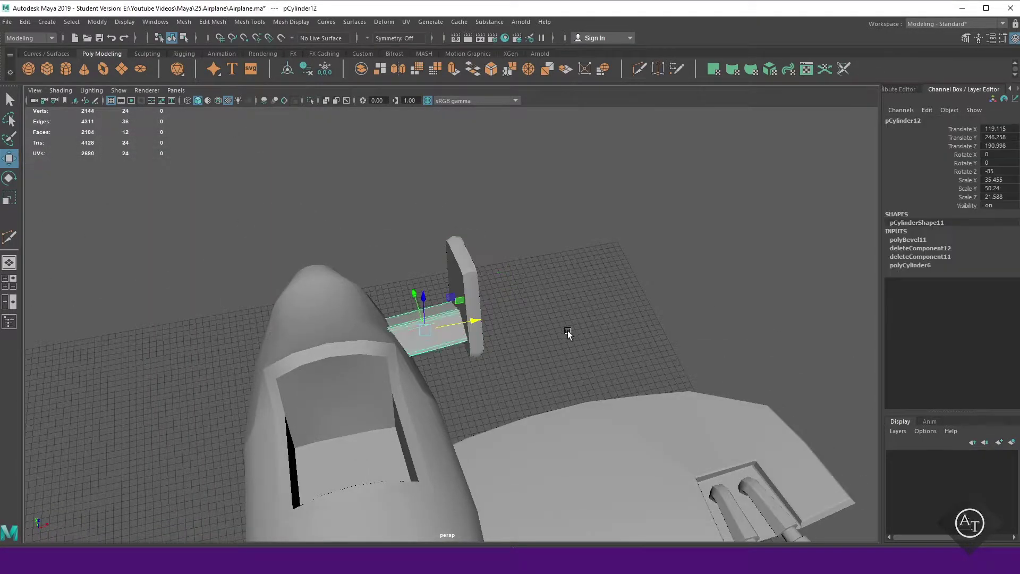
mouse_move(567, 331)
left_mouse_down("alt")
mouse_move(545, 307)
mouse_move(494, 326)
left_mouse_up("alt")
Select the fuselage and briefly toggle its vertex display
left_click(462, 319)
scroll(612, 326, "up", 5)
key("F9")
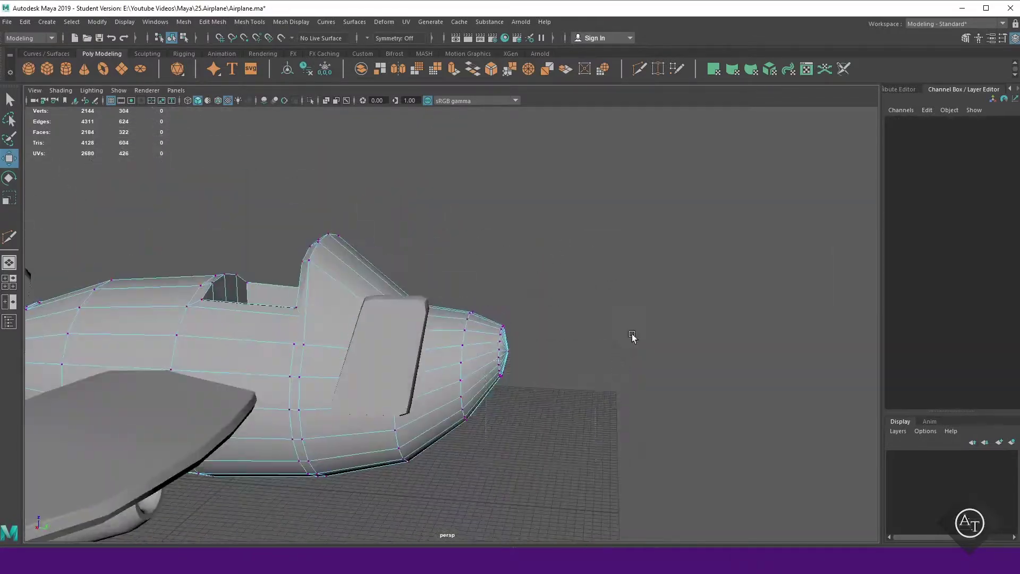
key("F8")
mouse_move(632, 334)
left_mouse_down("alt")
mouse_move(549, 344)
mouse_move(453, 316)
mouse_move(560, 330)
mouse_move(521, 327)
mouse_move(547, 388)
left_mouse_up("alt")
left_click(561, 330)
Adjust a cockpit rim corner vertex, then preview the whole plane smoothed
left_click(347, 376)
scroll(348, 377, "up", 5)
key("F9")
left_click(452, 311)
left_click_drag(513, 330, 303, 283, "alt")
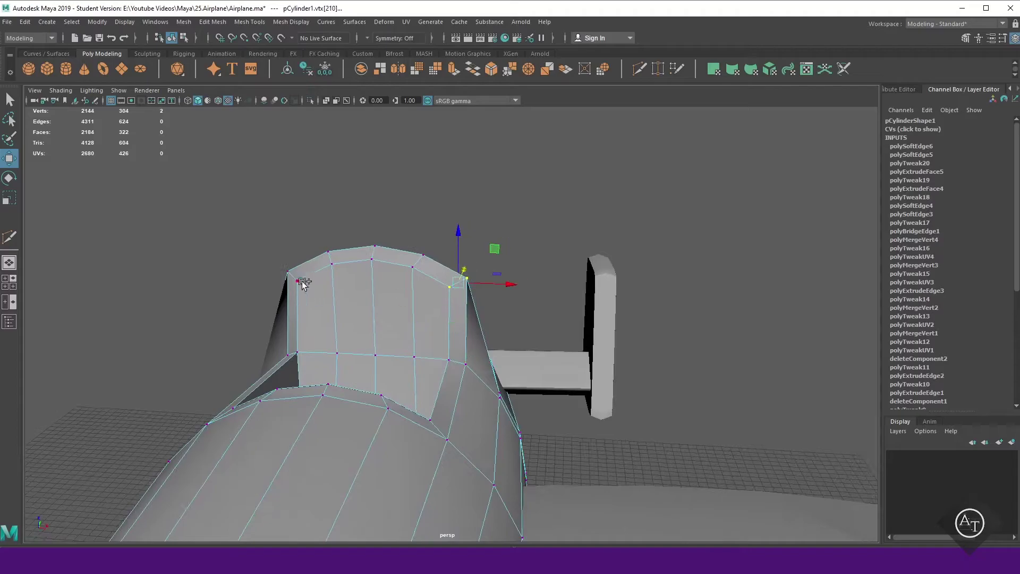
key("F8")
left_click(505, 316)
mouse_move(505, 316)
left_mouse_down("alt")
mouse_move(520, 372)
mouse_move(483, 336)
mouse_move(493, 256)
mouse_move(558, 364)
mouse_move(614, 314)
left_mouse_up("alt")
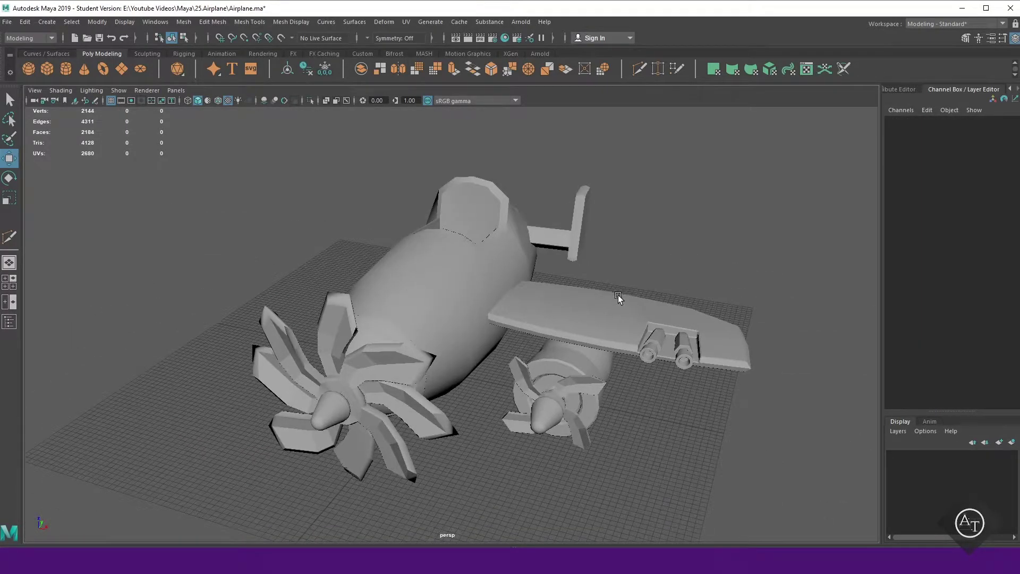
Mirror the wing with its engine and guns across X from the top view
key("space")
key("space")
left_click(595, 266)
scroll(611, 393, "up", 1)
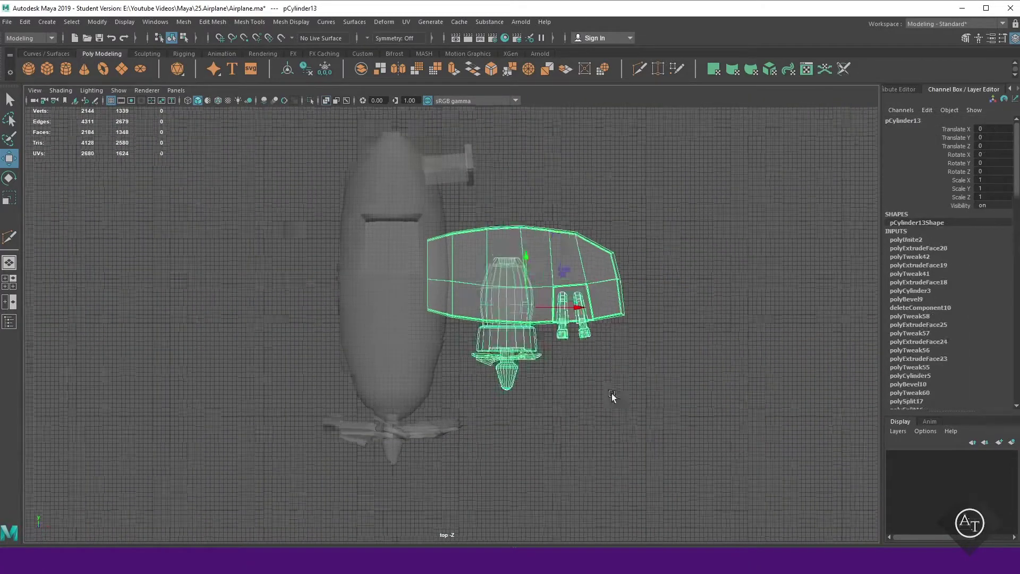
scroll(612, 393, "up", 2)
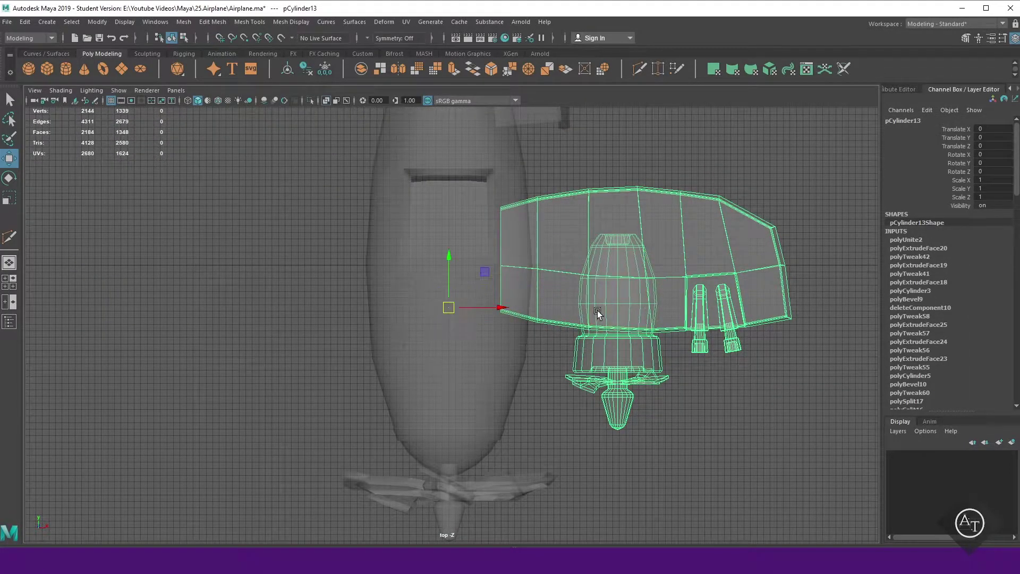
right_click_drag(598, 311, 617, 275, "shift")
mouse_move(551, 312)
left_mouse_down("alt")
mouse_move(628, 276)
mouse_move(478, 276)
left_mouse_up("alt")
Check the mirrored wing, then select the fuselage's front vertex rings
left_click(532, 313)
key("w")
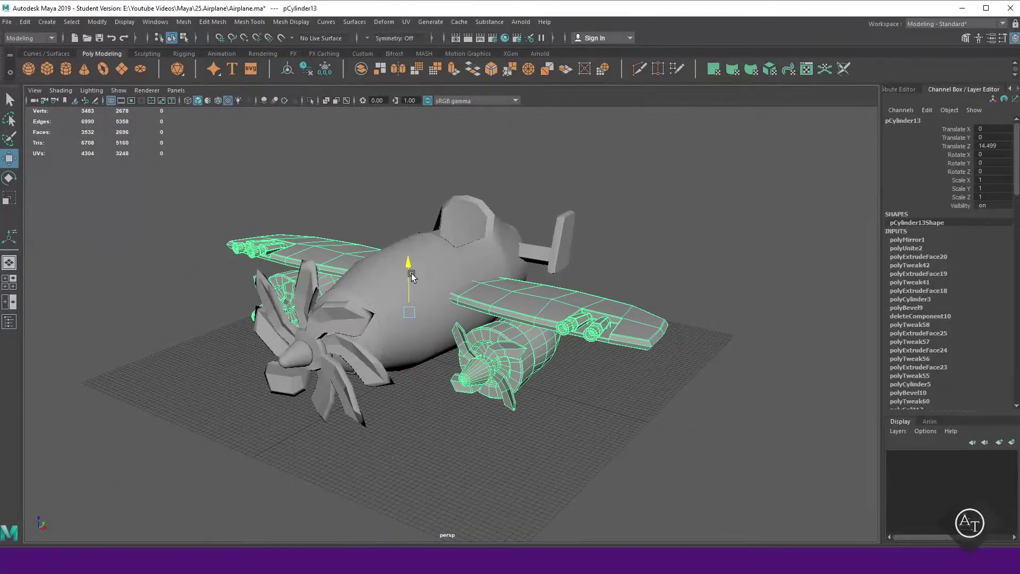
mouse_move(414, 274)
left_mouse_down("alt")
mouse_move(390, 291)
mouse_move(532, 287)
left_mouse_up("alt")
left_click(585, 282)
key("F9")
left_click_drag(250, 171, 434, 375)
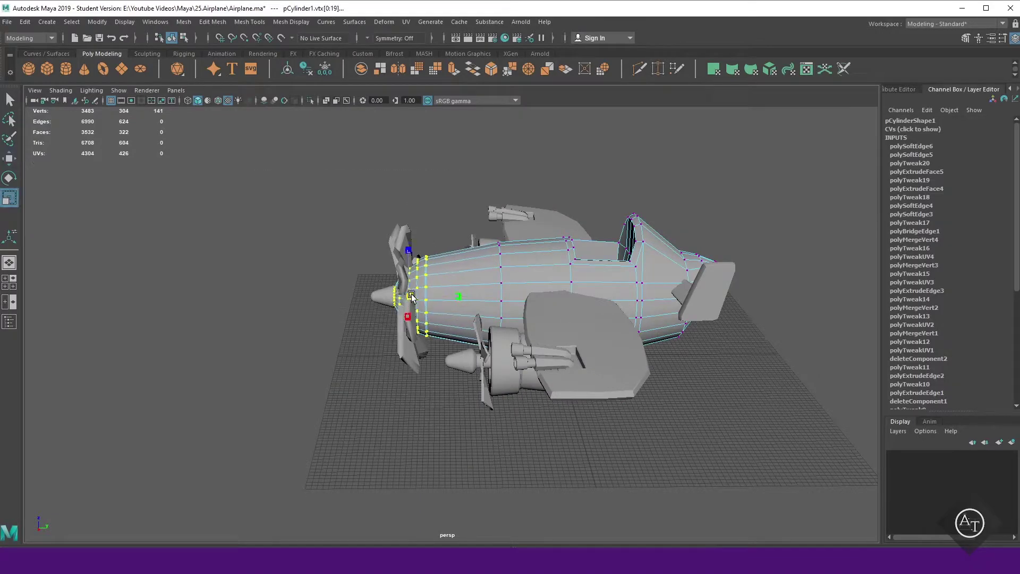
Select the fuselage's front vertex rings for scaling
left_click(391, 238)
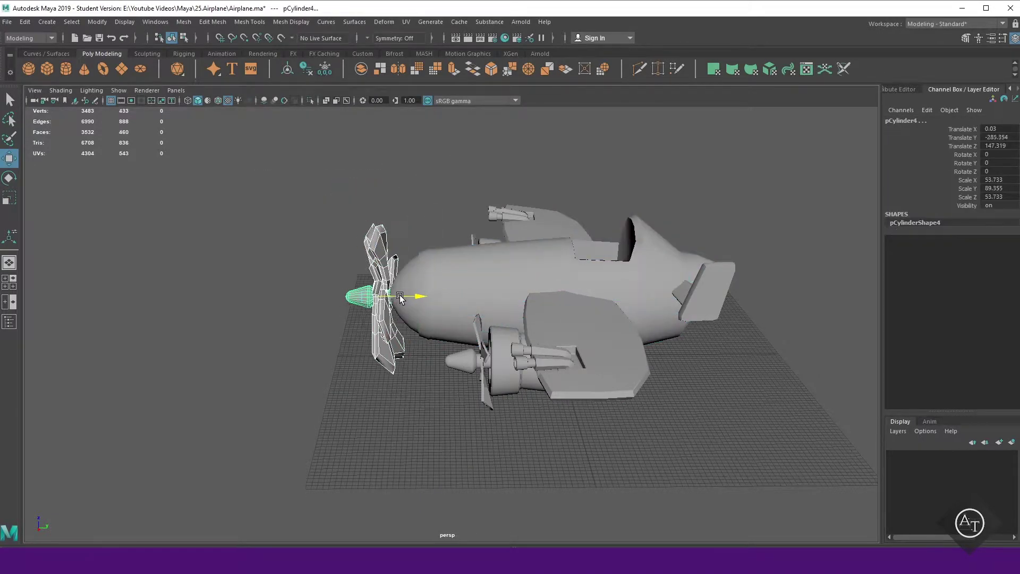
left_click(457, 287)
mouse_move(464, 323)
left_mouse_down("alt")
mouse_move(697, 336)
mouse_move(483, 221)
left_mouse_up("alt")
key("F9")
left_click_drag(535, 375, 471, 289, "alt")
key("r")
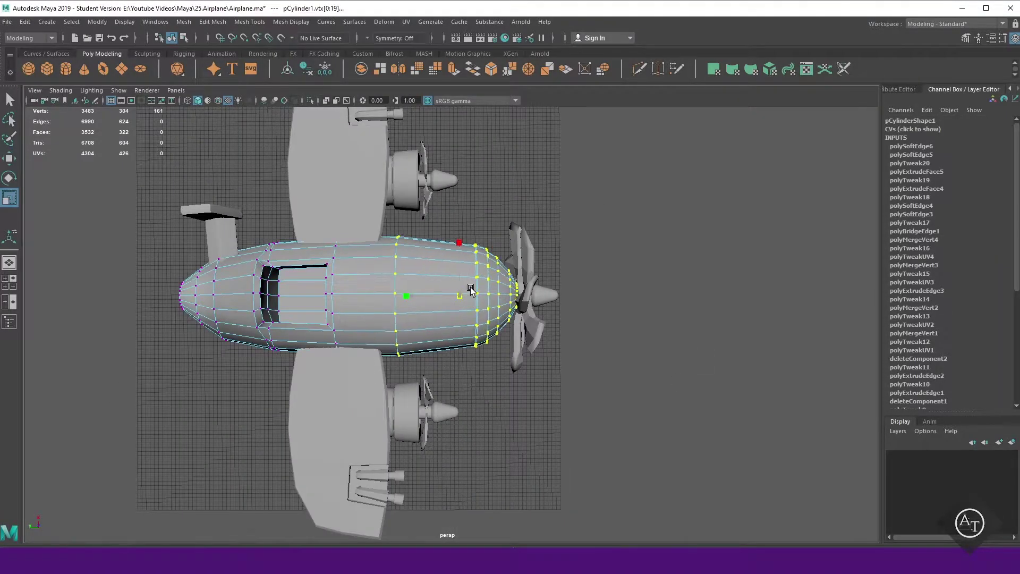
left_click_drag(570, 362, 314, 182, "alt")
Inspect the propeller nose and fuselage, then clear the selection
left_click(391, 315)
mouse_move(391, 306)
left_mouse_down("alt")
mouse_move(551, 375)
mouse_move(484, 361)
mouse_move(677, 392)
mouse_move(577, 378)
mouse_move(478, 279)
left_mouse_up("alt")
left_click(484, 362)
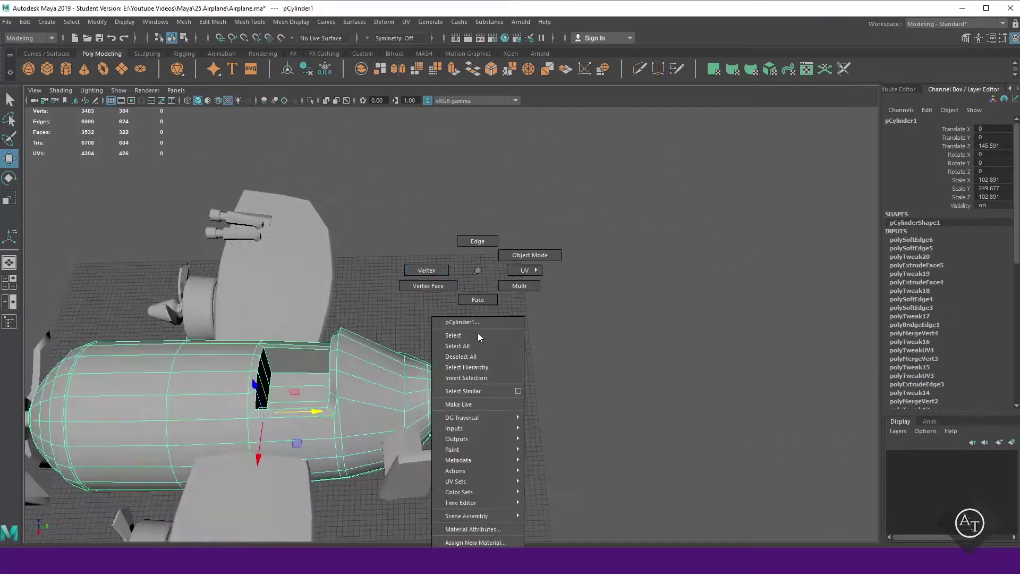
right_click_drag(479, 279, 478, 250)
left_click_drag(414, 372, 478, 457)
mouse_move(479, 404)
left_mouse_down("alt")
mouse_move(473, 337)
mouse_move(446, 479)
mouse_move(525, 397)
left_mouse_up("alt")
key("r")
left_click(473, 338)
Select the tail stabilizer plate and its small end plate
left_click(447, 478)
key("w")
mouse_move(473, 366)
left_mouse_down("alt")
mouse_move(484, 387)
mouse_move(637, 451)
left_mouse_up("alt")
left_click(484, 387)
key("w")
left_click_drag(571, 401, 686, 219, "alt")
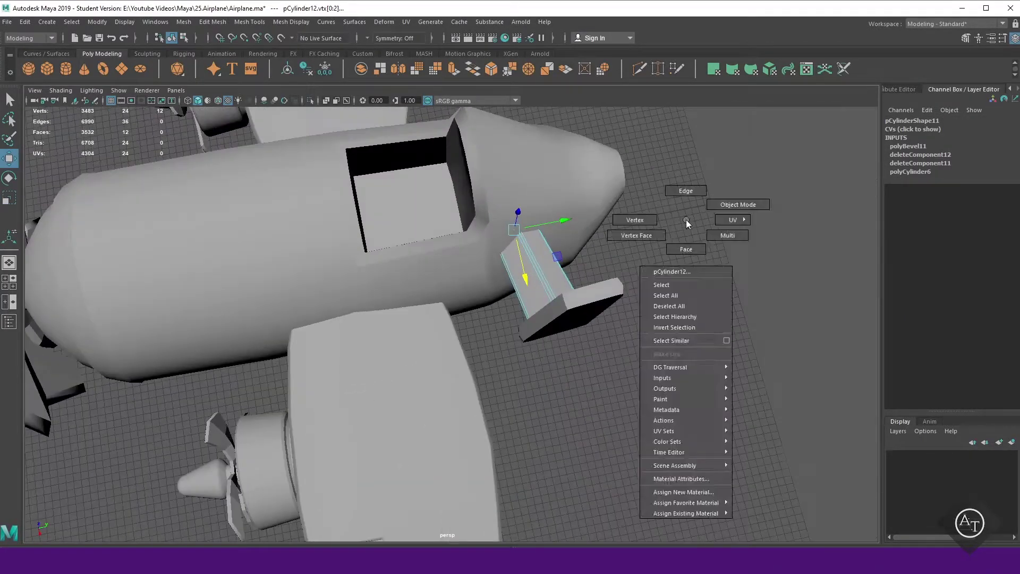
right_click_drag(687, 219, 733, 206)
mouse_move(734, 206)
left_mouse_down("alt")
mouse_move(609, 388)
mouse_move(518, 355)
mouse_move(591, 410)
left_mouse_up("alt")
Combine the stabilizer plate and end plate into one mesh
left_click(505, 266)
left_click_drag(505, 266, 583, 356, "alt")
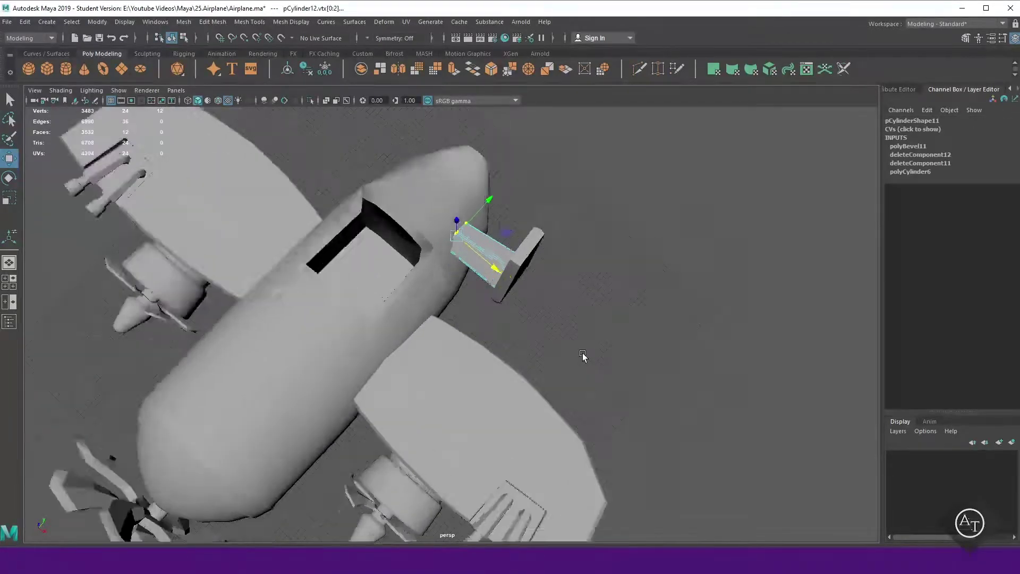
scroll(583, 356, "up", 5)
right_click_drag(691, 217, 698, 214, "shift")
left_click_drag(698, 214, 566, 296, "alt")
right_click_drag(621, 289, 624, 350, "shift")
Mirror the combined stabilizer piece across X to the fuselage's other side
key("space")
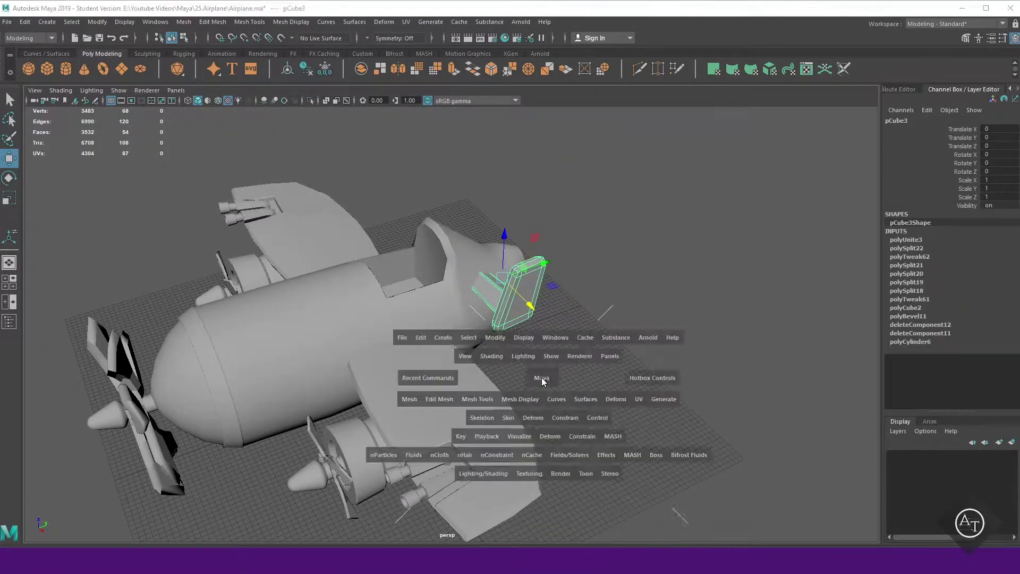
left_click_drag(624, 350, 624, 297)
left_click(562, 348)
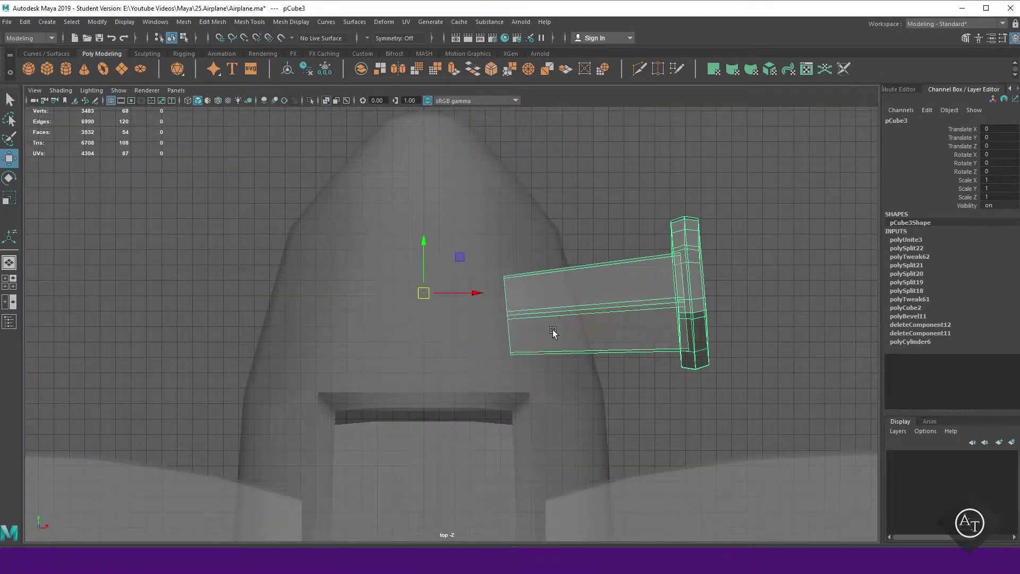
right_click_drag(553, 332, 580, 280, "shift")
left_click(658, 272)
mouse_move(659, 273)
left_mouse_down("alt")
mouse_move(465, 383)
mouse_move(452, 379)
left_mouse_up("alt")
right_click_drag(451, 379, 497, 392, "alt")
Create a new cube, place it over the cockpit and scale it into a narrow seat back
right_click_drag(597, 303, 617, 329, "shift")
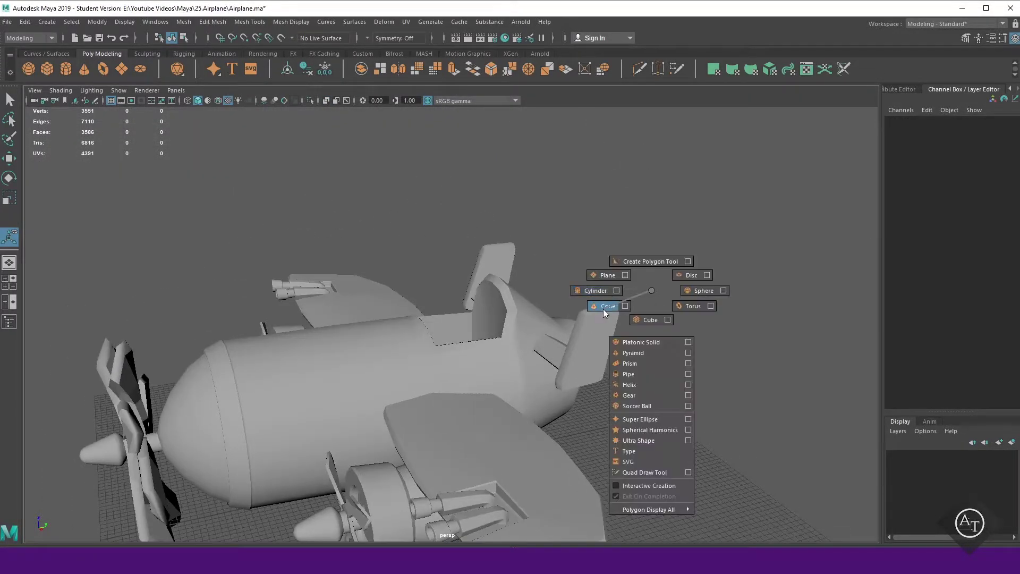
left_click_drag(418, 468, 440, 310)
key("w")
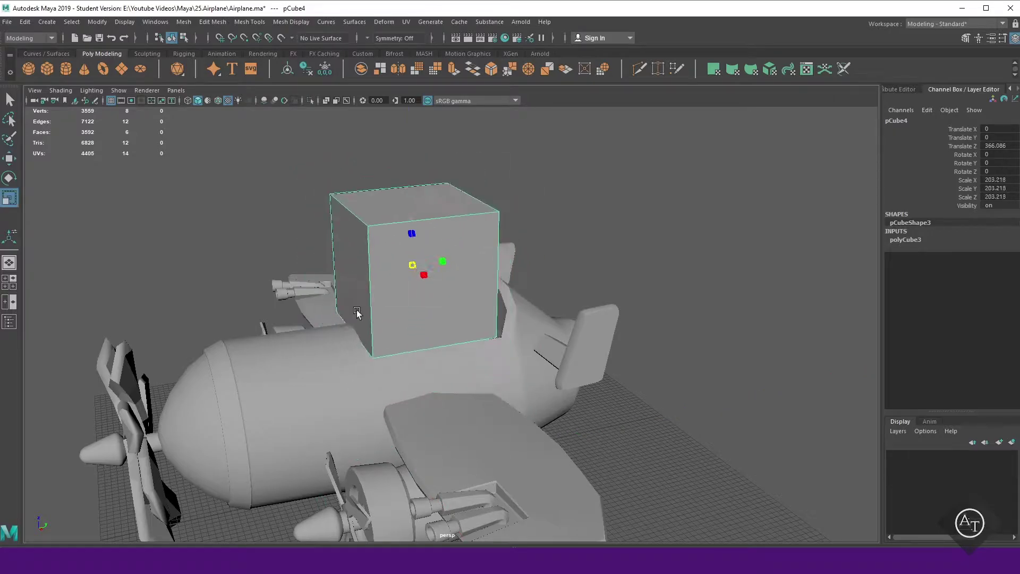
left_click_drag(427, 266, 470, 269)
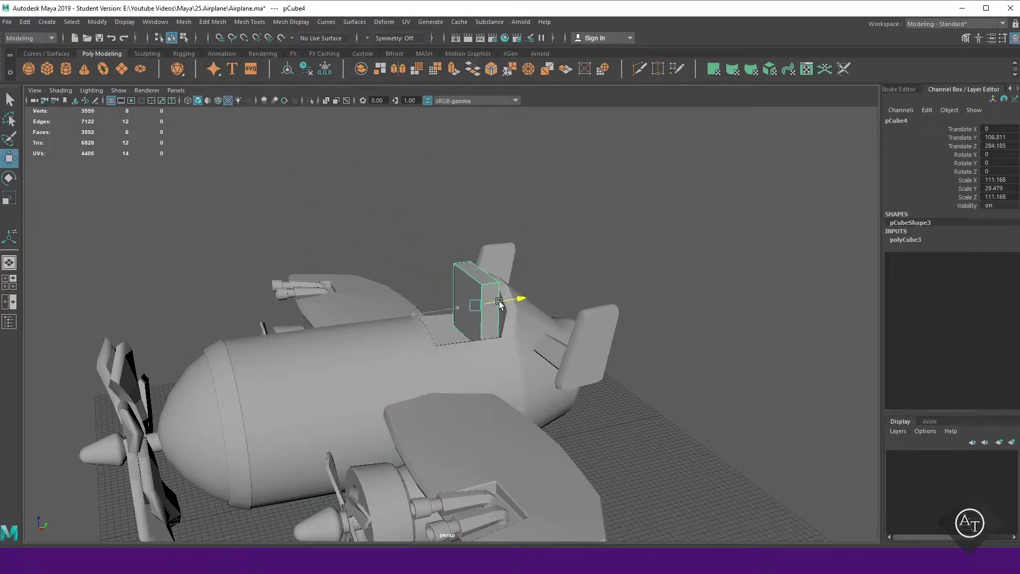
key("f")
mouse_move(500, 303)
left_mouse_down()
mouse_move(458, 346)
mouse_move(515, 309)
mouse_move(407, 308)
left_mouse_up()
key("r")
Bevel all edges of the seat back
right_click_drag(407, 302, 407, 365, "shift")
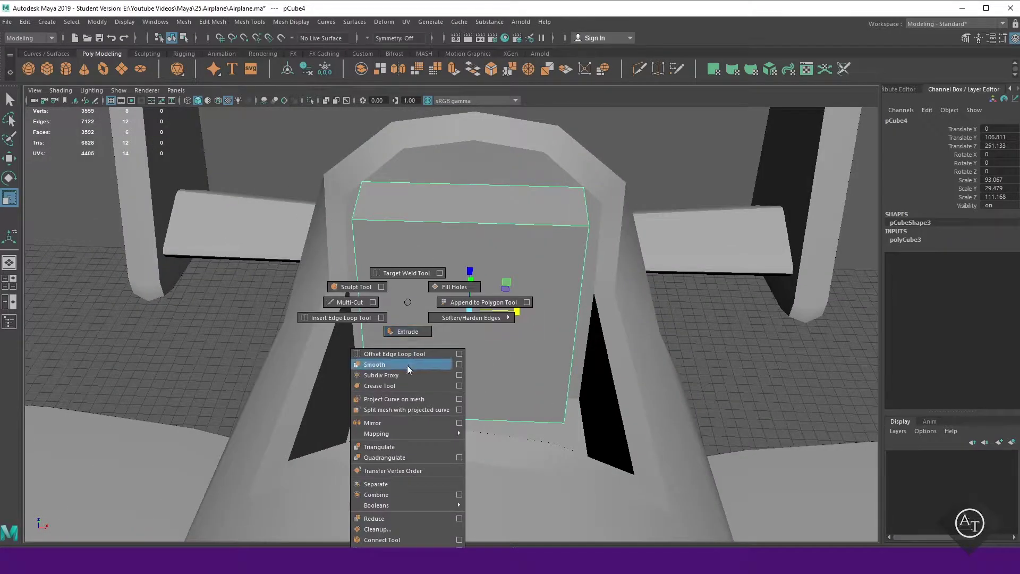
key("ctrl+z")
right_click_drag(483, 299, 475, 318, "shift")
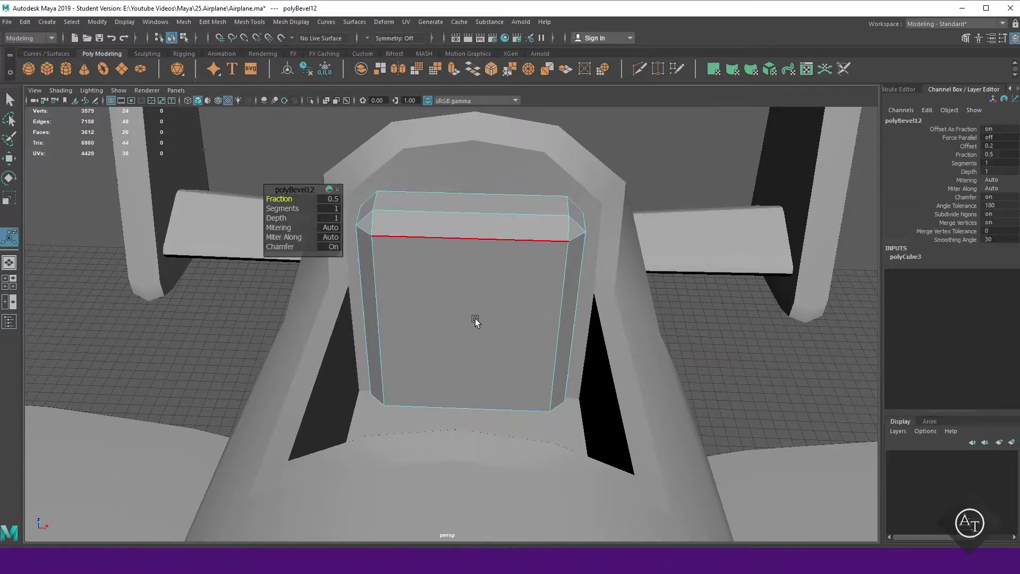
mouse_move(282, 208)
left_mouse_down("alt")
mouse_move(455, 319)
mouse_move(531, 321)
mouse_move(407, 360)
mouse_move(410, 347)
mouse_move(297, 346)
mouse_move(338, 370)
left_mouse_up("alt")
left_click(407, 359)
key("w")
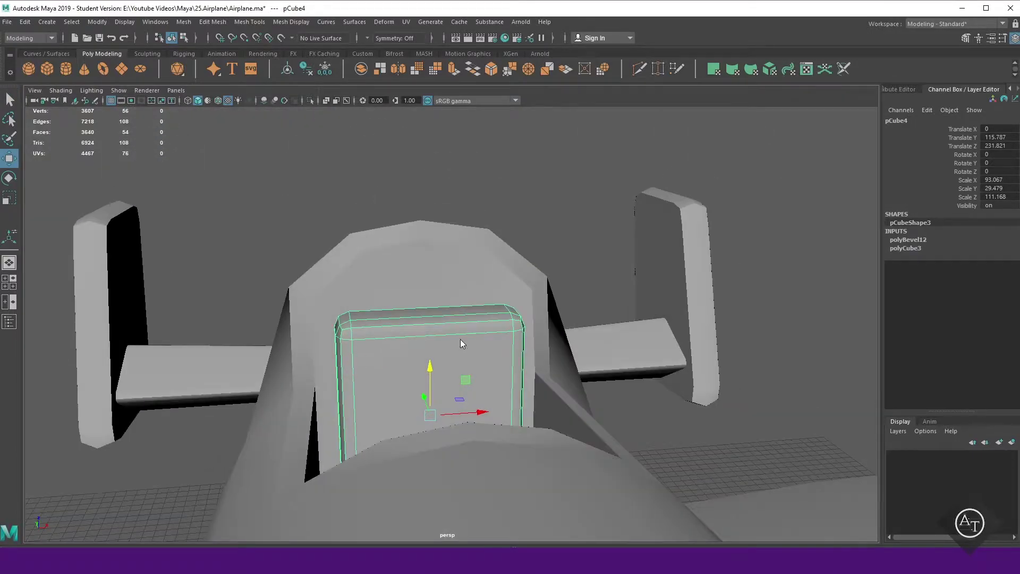
Insert a centre edge loop down the seat back, bevel it, and raise the top vertices
left_click(433, 336)
right_click_drag(442, 270, 445, 241)
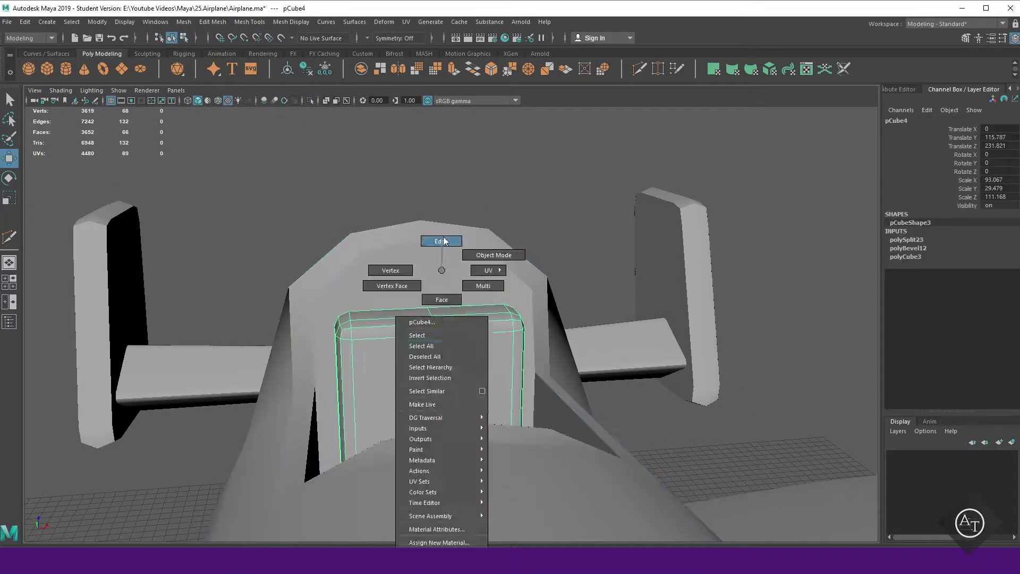
right_click_drag(441, 367, 441, 374, "shift")
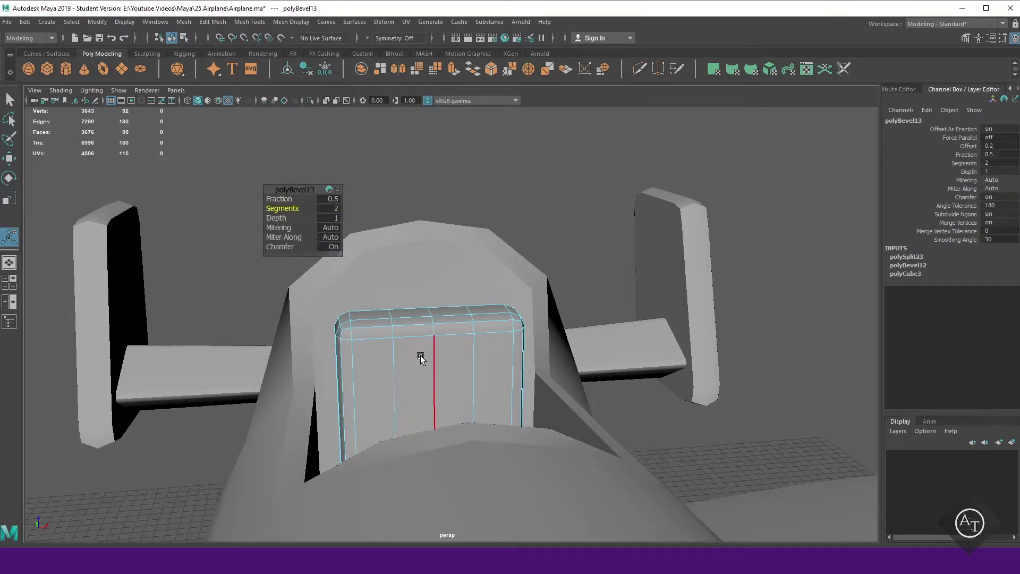
key("F9")
left_click_drag(374, 280, 391, 321)
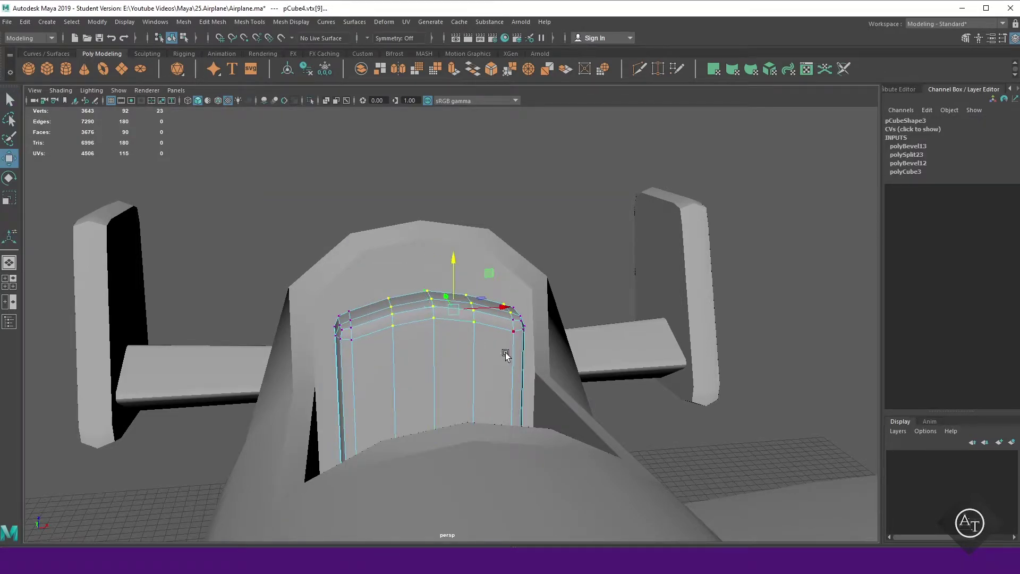
key("F8")
right_click_drag(434, 191, 385, 201)
left_click_drag(373, 277, 452, 344)
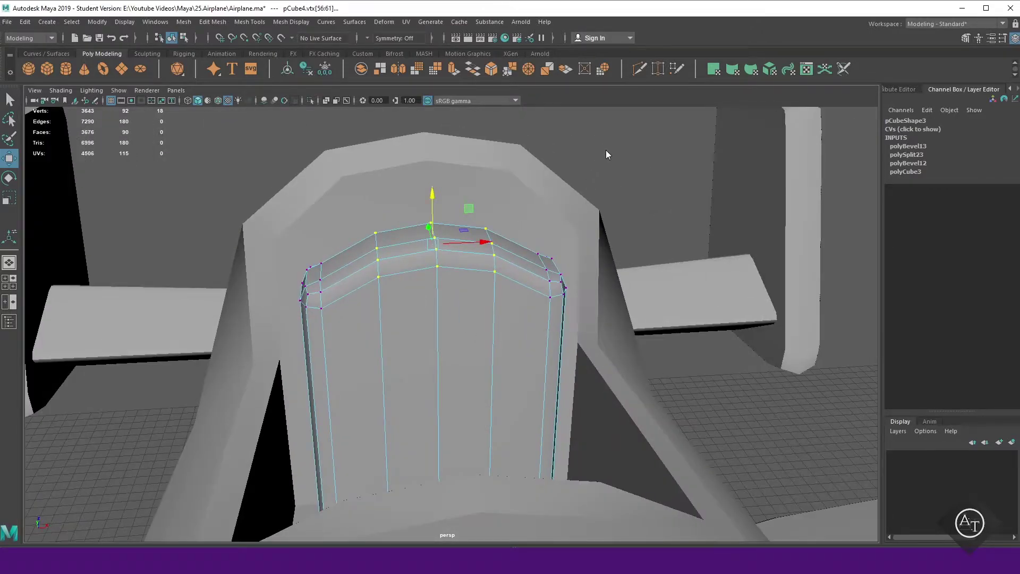
Duplicate the seat back as a cushion, rotate it 90° on X and slide it in front
mouse_move(611, 154)
left_mouse_down("alt")
mouse_move(340, 360)
mouse_move(482, 418)
mouse_move(503, 399)
left_mouse_up("alt")
left_click(346, 345)
key("f")
mouse_move(392, 358)
left_mouse_down("alt")
mouse_move(369, 436)
mouse_move(426, 451)
mouse_move(365, 472)
mouse_move(328, 346)
mouse_move(318, 365)
mouse_move(478, 279)
left_mouse_up("alt")
key("e")
key("w")
left_click_drag(479, 279, 494, 265)
Shorten the cushion from its left end and lower it against the backrest
key("ctrl+1")
left_click_drag(401, 347, 463, 372, "alt")
left_click(462, 372)
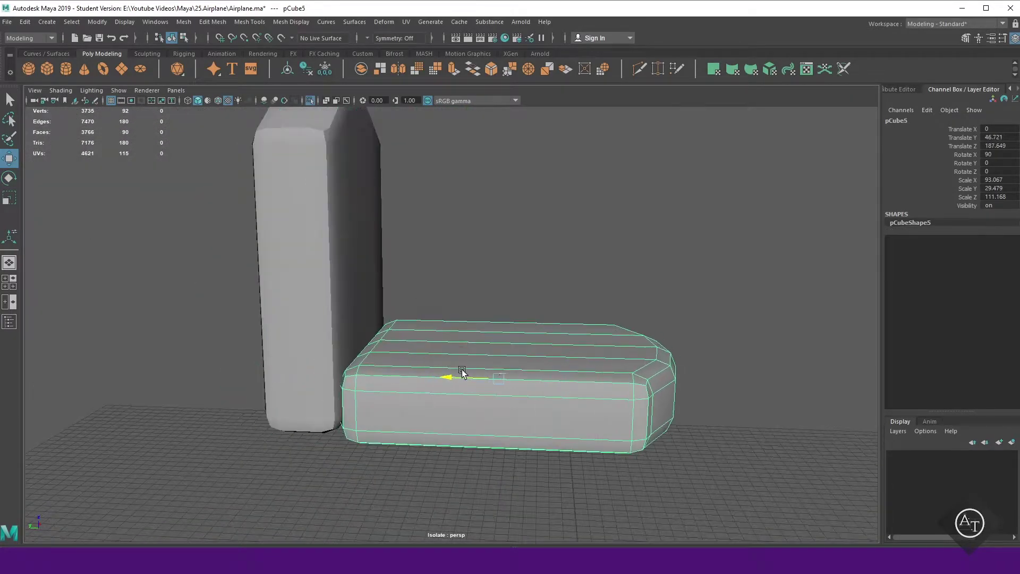
right_click_drag(478, 236, 428, 235)
left_click_drag(367, 298, 436, 441)
key("F8")
mouse_move(366, 357)
left_mouse_down()
mouse_move(421, 357)
mouse_move(391, 363)
left_mouse_up()
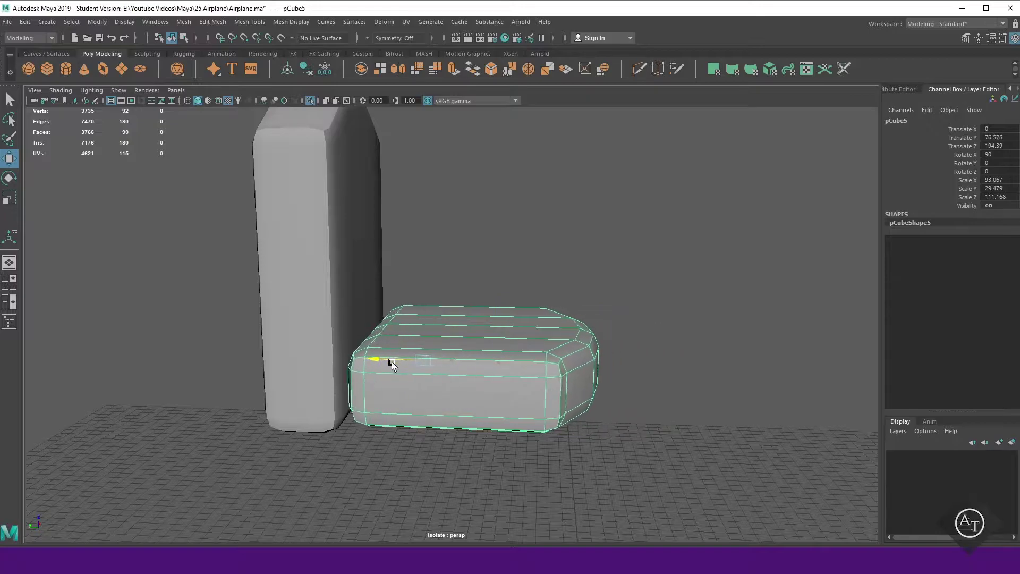
mouse_move(420, 316)
left_mouse_down()
mouse_move(420, 372)
mouse_move(440, 312)
mouse_move(462, 390)
mouse_move(452, 212)
mouse_move(358, 258)
mouse_move(576, 229)
left_mouse_up()
key("ctrl+1")
left_click(463, 390)
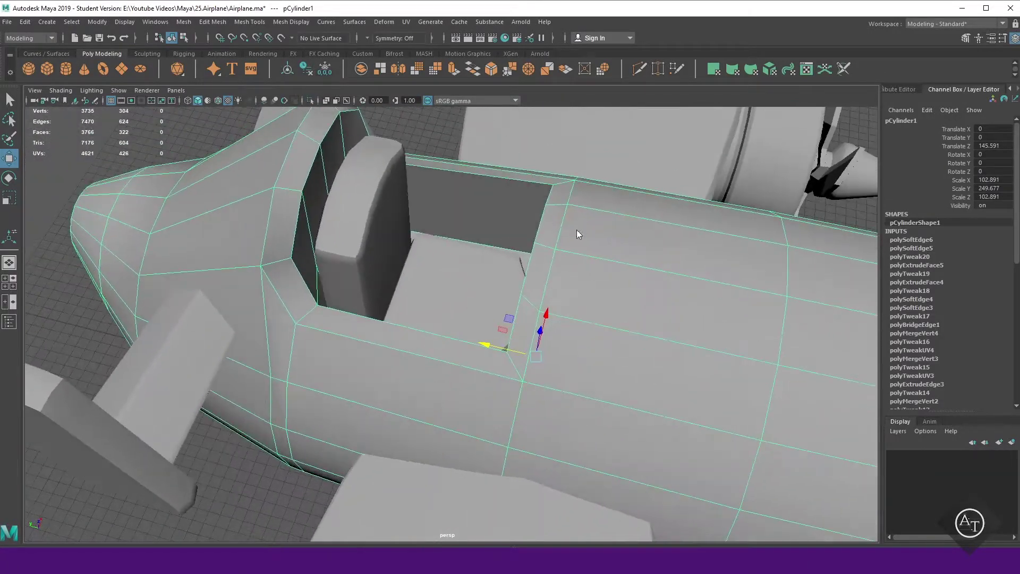
Multi-Cut a loop around the cockpit opening and extrude the surrounding faces
right_click_drag(576, 230, 459, 249, "shift")
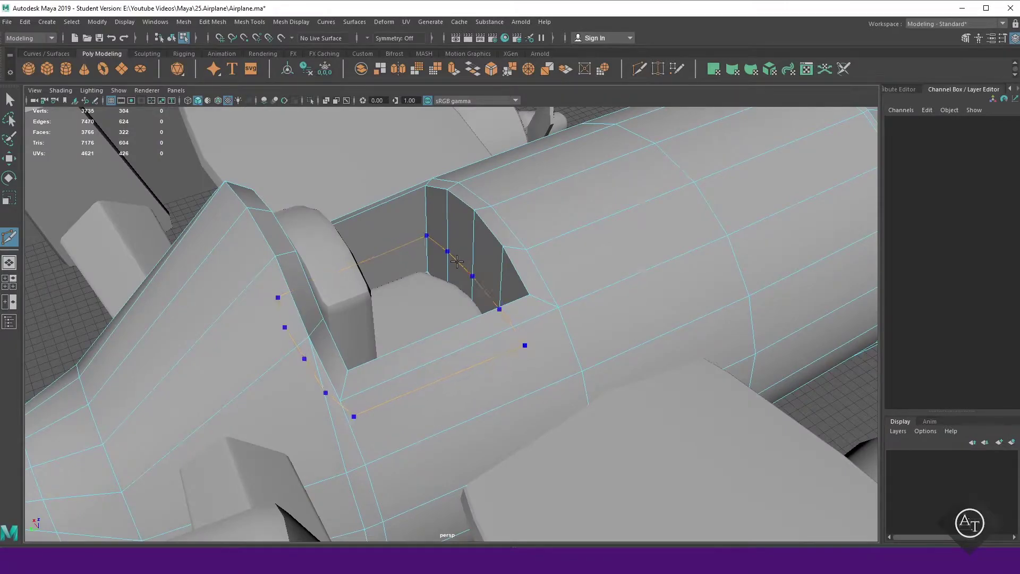
key("ctrl+e")
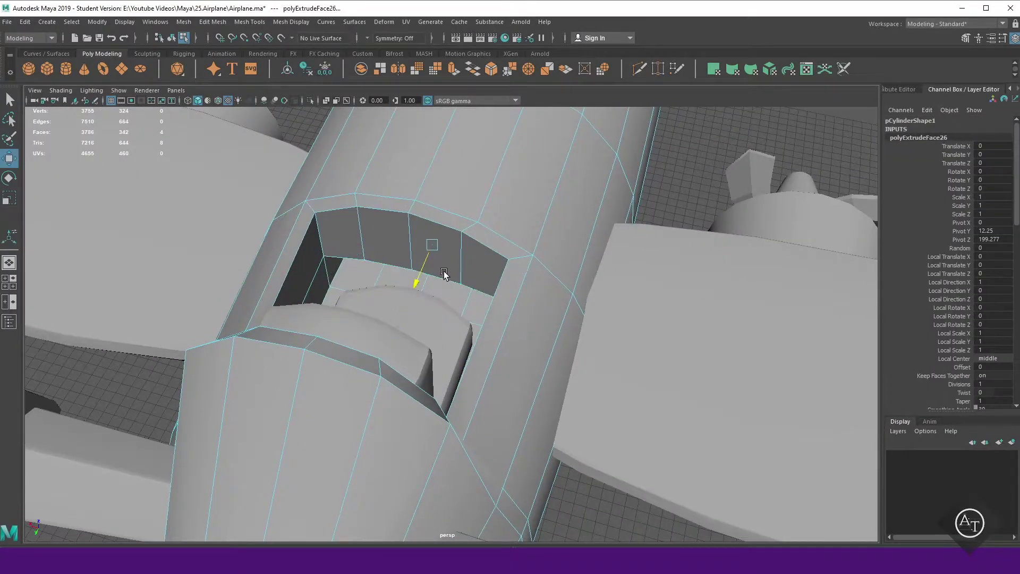
key("space")
key("space")
key("space")
key("space")
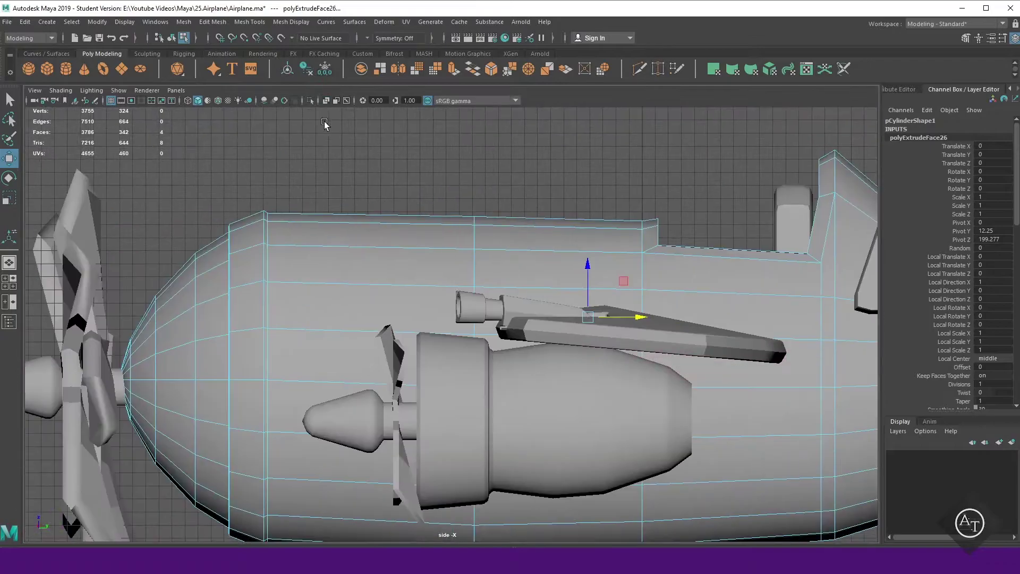
scroll(325, 124, "up", 3)
left_click_drag(250, 335, 751, 466, "ctrl+alt")
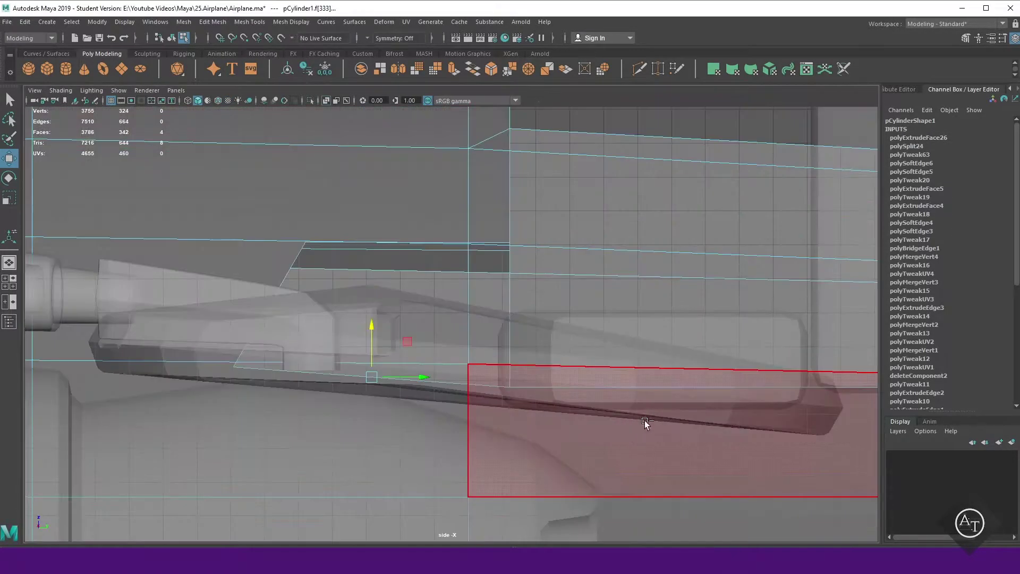
Extrude the cockpit rim faces a second time and frame them in side view
key("ctrl+e")
scroll(354, 420, "down", 3)
left_click_drag(159, 349, 394, 458, "ctrl+alt")
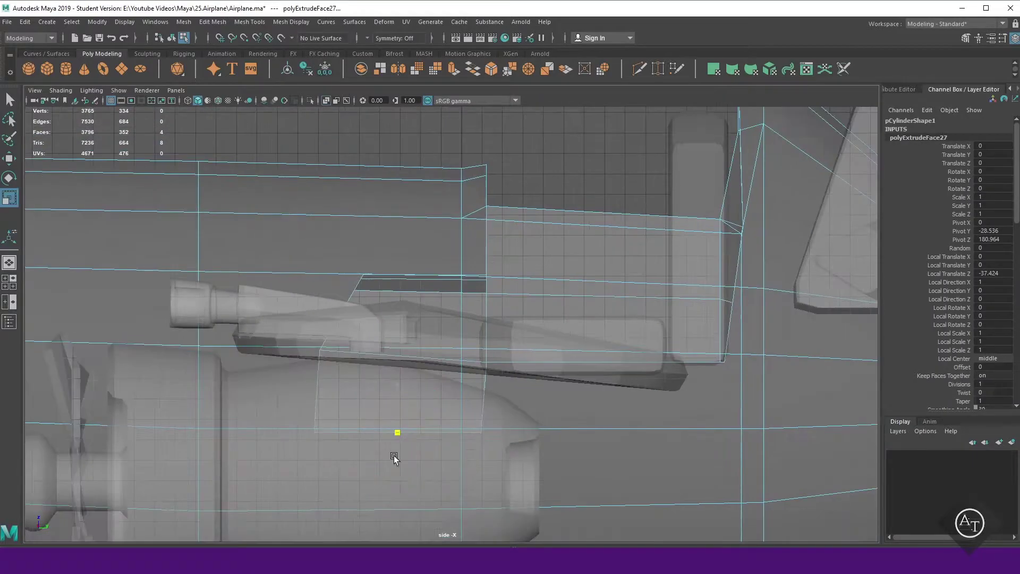
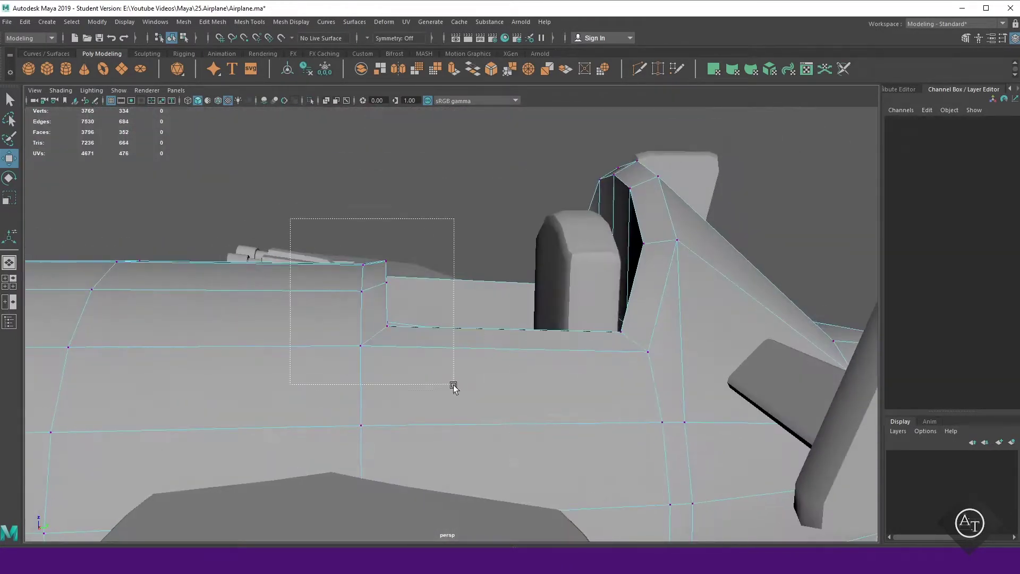
In side view, select the cockpit edge vertices and slide them slightly toward the nose
left_click_drag(291, 216, 454, 380)
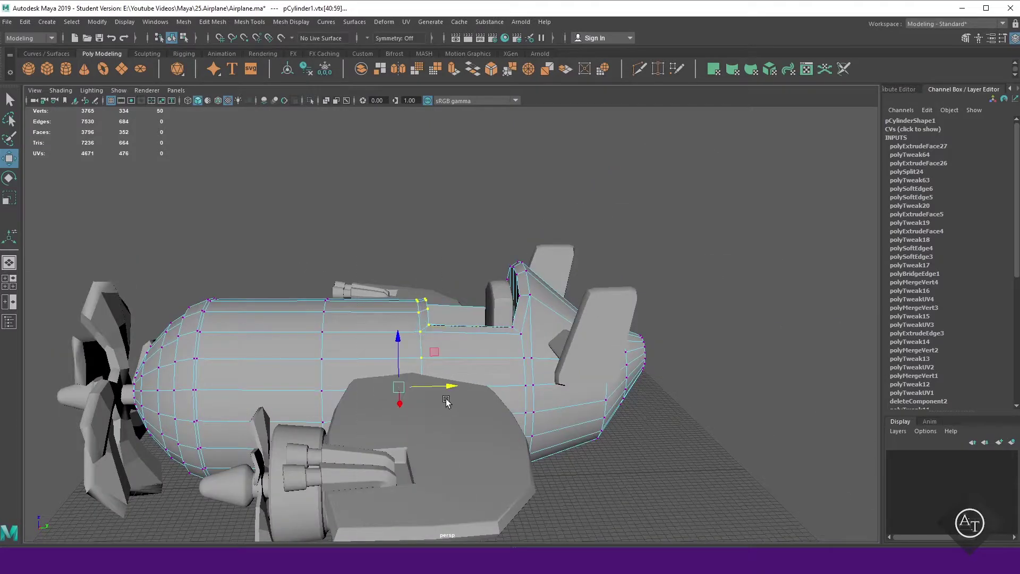
key("space")
key("space")
left_click(424, 155)
left_click_drag(508, 254, 509, 255)
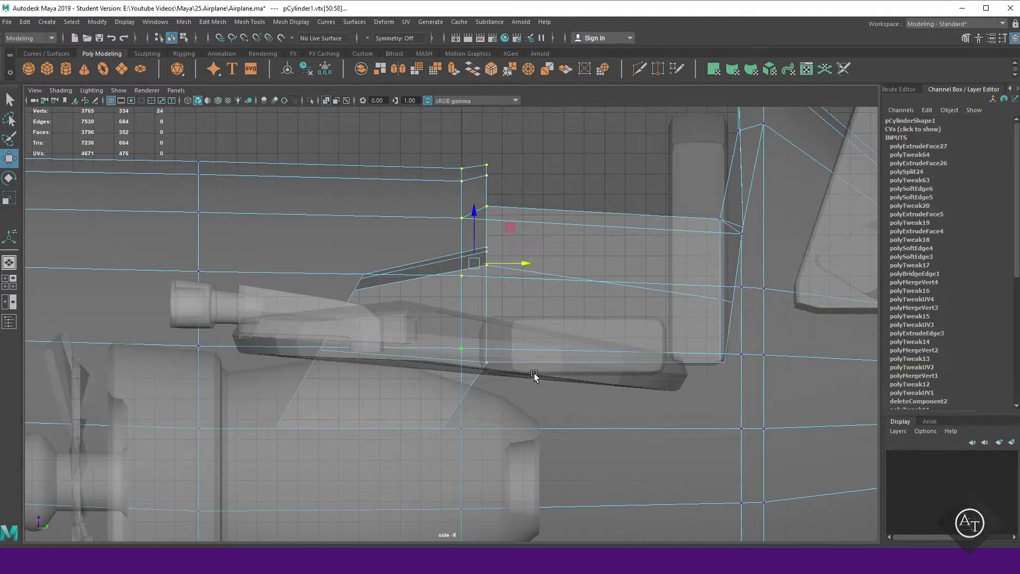
middle_click_drag(536, 376, 483, 275, "alt")
left_click_drag(501, 513, 445, 234)
left_click_drag(475, 498, 444, 313)
mouse_move(474, 234)
middle_mouse_down("alt")
mouse_move(477, 346)
mouse_move(584, 391)
middle_mouse_up("alt")
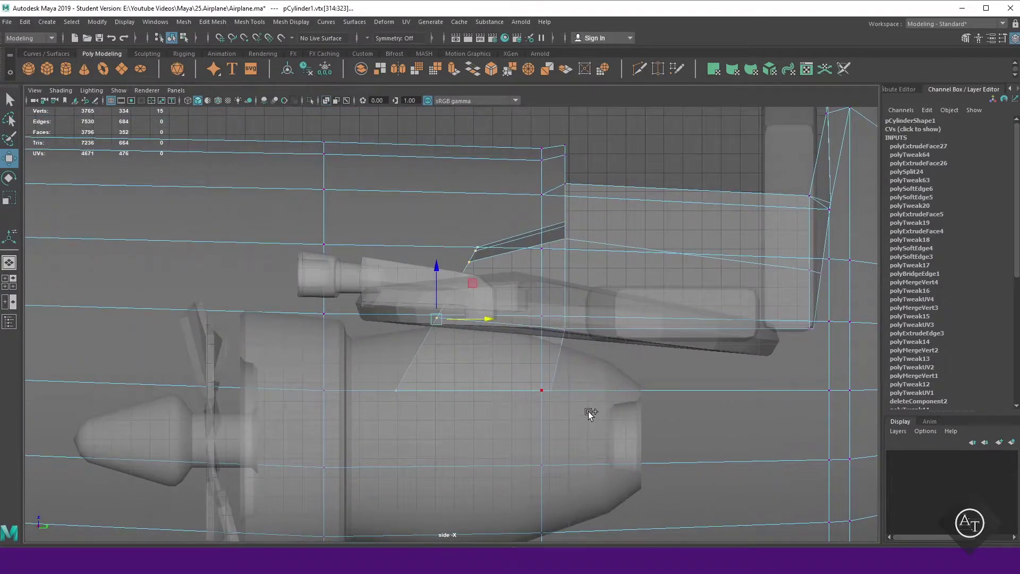
left_click_drag(507, 323, 495, 323)
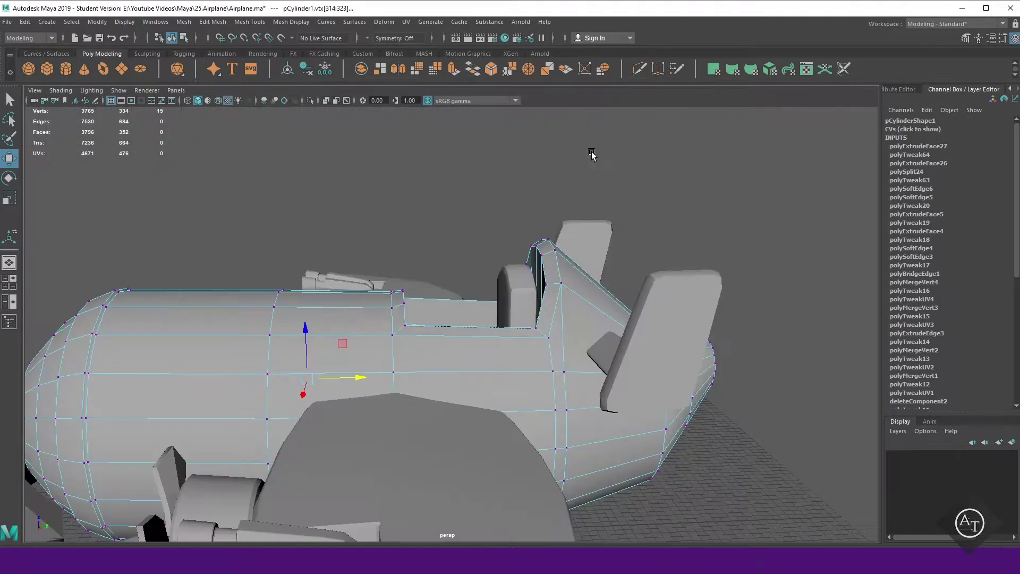
Extrude the cockpit rim faces inward to form an inner lip
mouse_move(592, 151)
left_mouse_down("alt")
mouse_move(390, 304)
mouse_move(228, 315)
mouse_move(276, 298)
mouse_move(490, 339)
left_mouse_up("alt")
right_click_drag(433, 273, 437, 298, "shift")
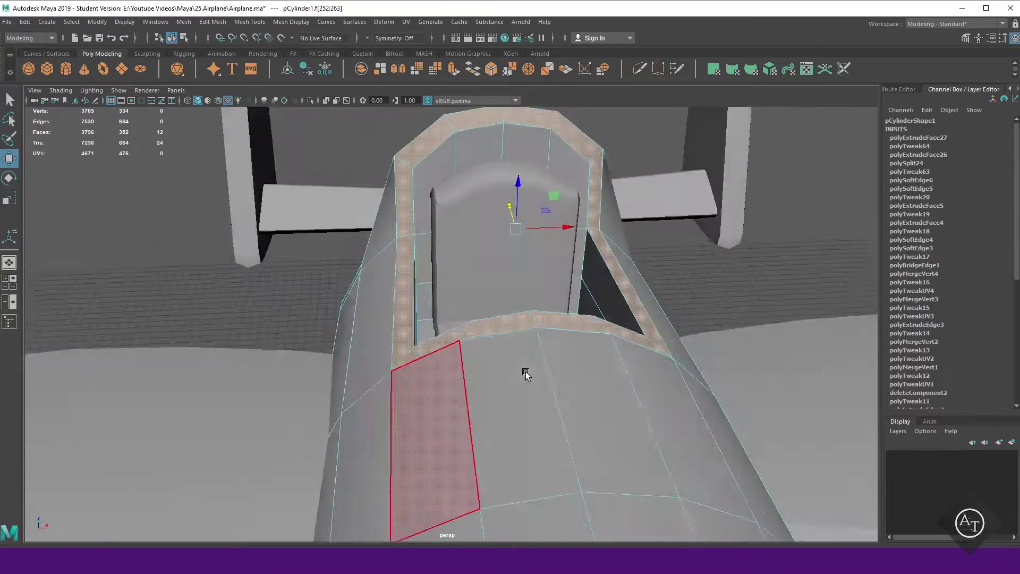
left_click_drag(524, 372, 405, 304, "alt")
key("3")
Check the raised cockpit rim from several angles with the smooth preview toggled
mouse_move(264, 277)
left_mouse_down("alt")
mouse_move(505, 401)
mouse_move(603, 250)
mouse_move(508, 348)
left_mouse_up("alt")
left_click(514, 390)
key("1")
scroll(726, 287, "up", 3)
right_click_drag(722, 287, 713, 245)
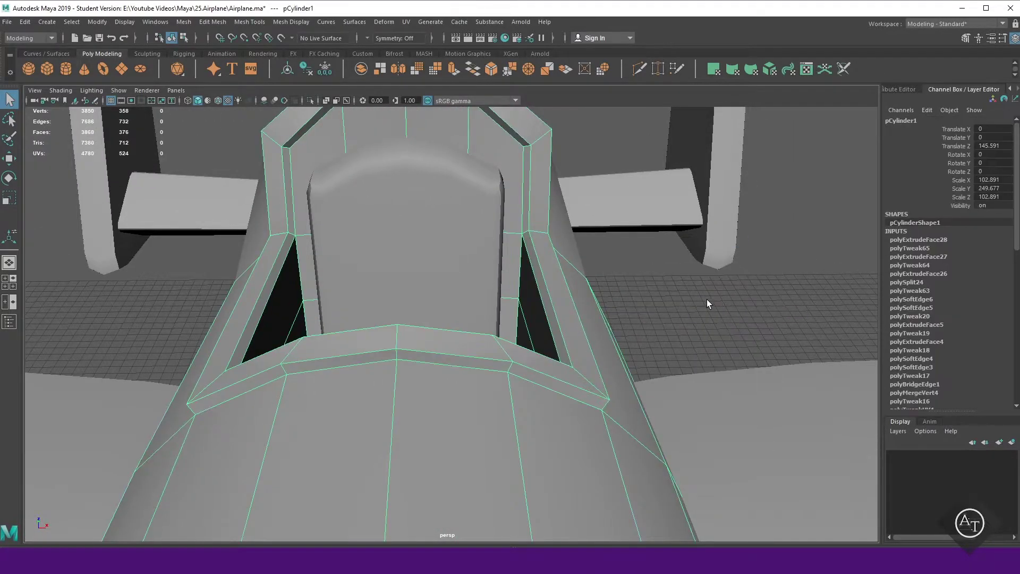
left_click_drag(707, 304, 499, 401, "alt")
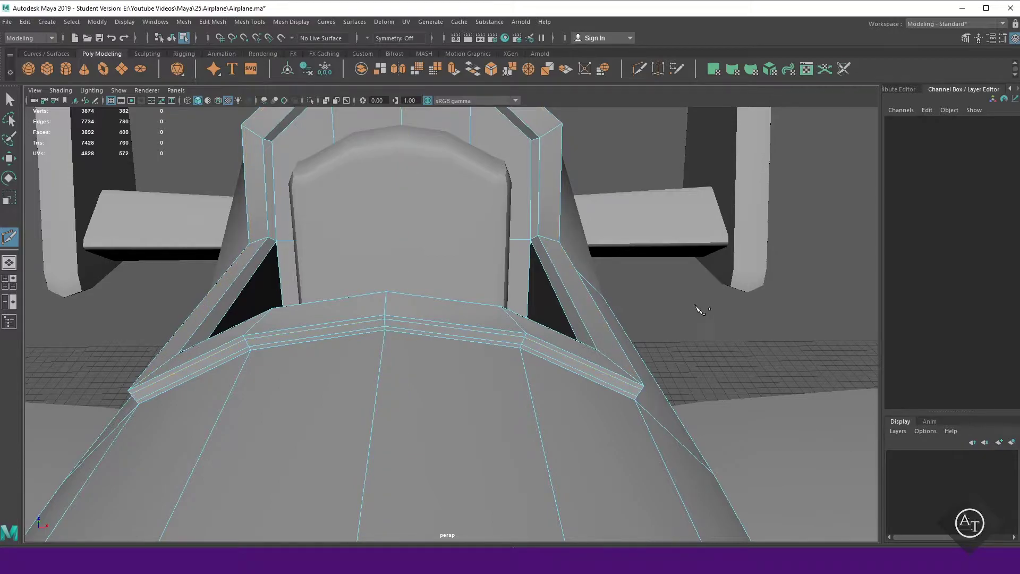
key("F8")
key("3")
left_click(703, 188)
mouse_move(610, 337)
left_mouse_down("alt")
mouse_move(702, 188)
mouse_move(770, 312)
left_mouse_up("alt")
left_click(433, 375)
mouse_move(433, 376)
left_mouse_down("alt")
mouse_move(448, 371)
mouse_move(358, 349)
mouse_move(393, 361)
mouse_move(533, 329)
left_mouse_up("alt")
Add a new cube at the cockpit and flatten it into a wide, thin panel
left_click(533, 329)
left_click_drag(398, 385, 387, 260)
mouse_move(387, 261)
left_mouse_down("alt")
mouse_move(302, 313)
mouse_move(481, 335)
left_mouse_up("alt")
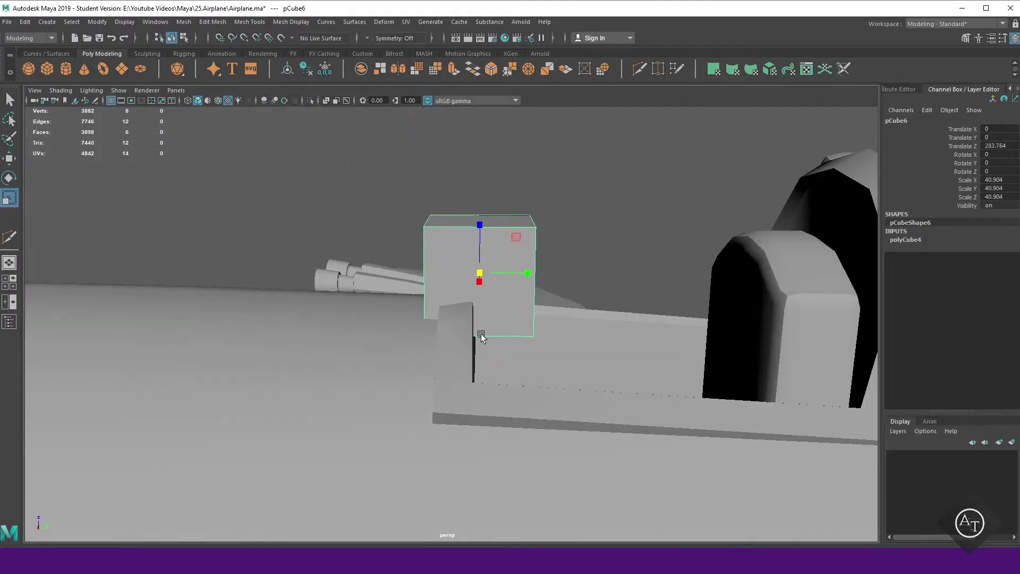
mouse_move(487, 287)
left_mouse_down("alt")
mouse_move(501, 343)
mouse_move(574, 400)
mouse_move(586, 356)
mouse_move(586, 367)
left_mouse_up("alt")
key("w")
mouse_move(585, 366)
left_mouse_down("alt")
mouse_move(562, 339)
mouse_move(496, 413)
mouse_move(489, 374)
left_mouse_up("alt")
Isolate the panel and insert two edge loops across it
key("ctrl+1")
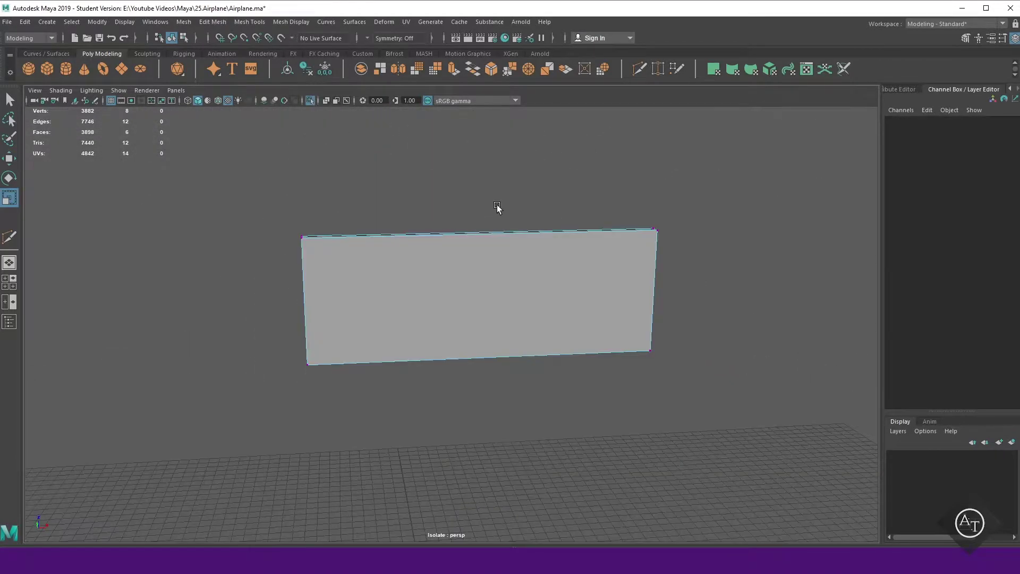
key("r")
right_click_drag(550, 201, 496, 200)
right_click_drag(485, 244, 480, 204, "shift")
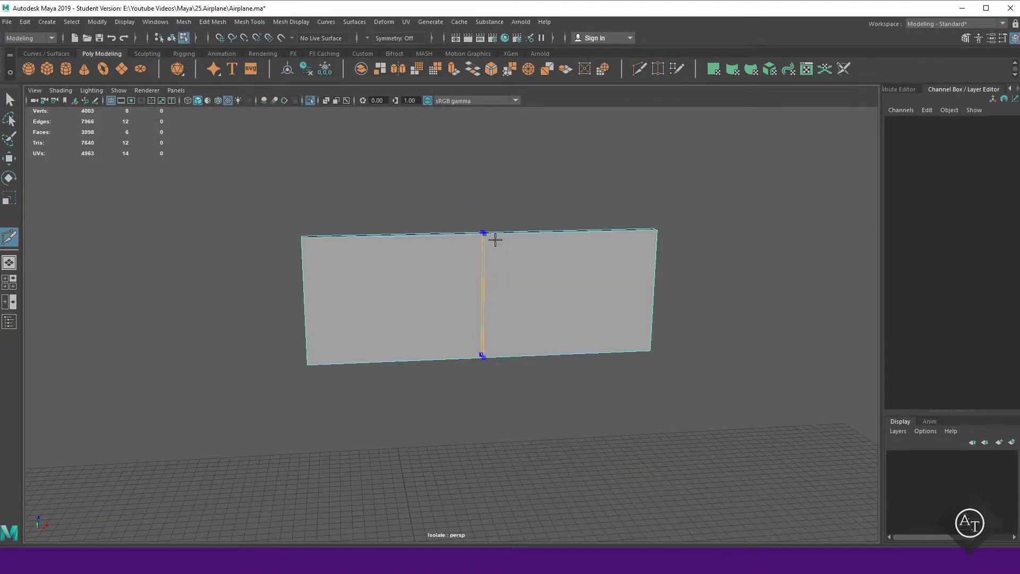
left_click(482, 234)
Bow the panel's middle back into a curve and cut a horizontal edge loop across it
left_click_drag(383, 370, 381, 372)
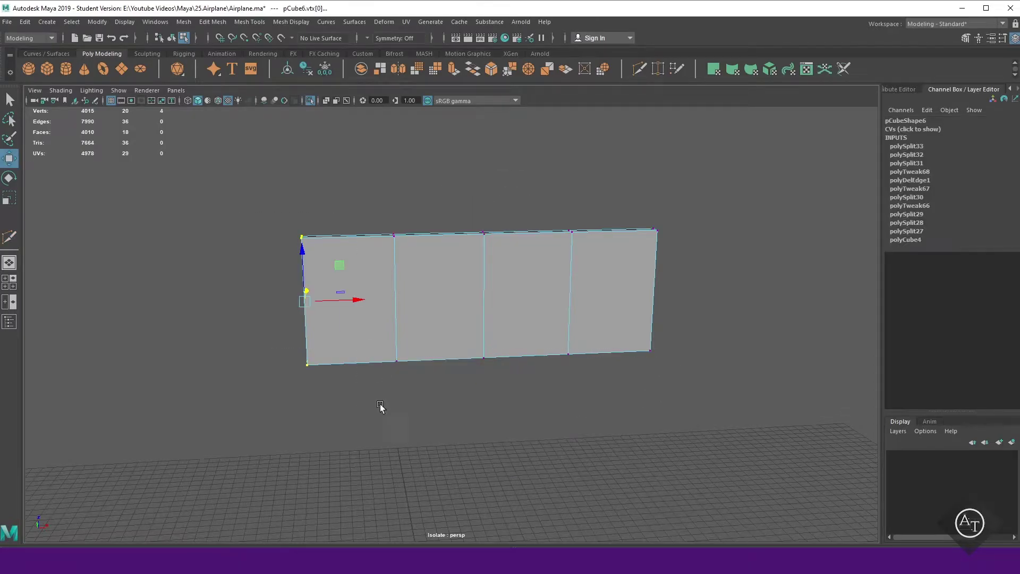
left_click_drag(380, 410, 480, 280, "alt")
left_click_drag(593, 382, 593, 383)
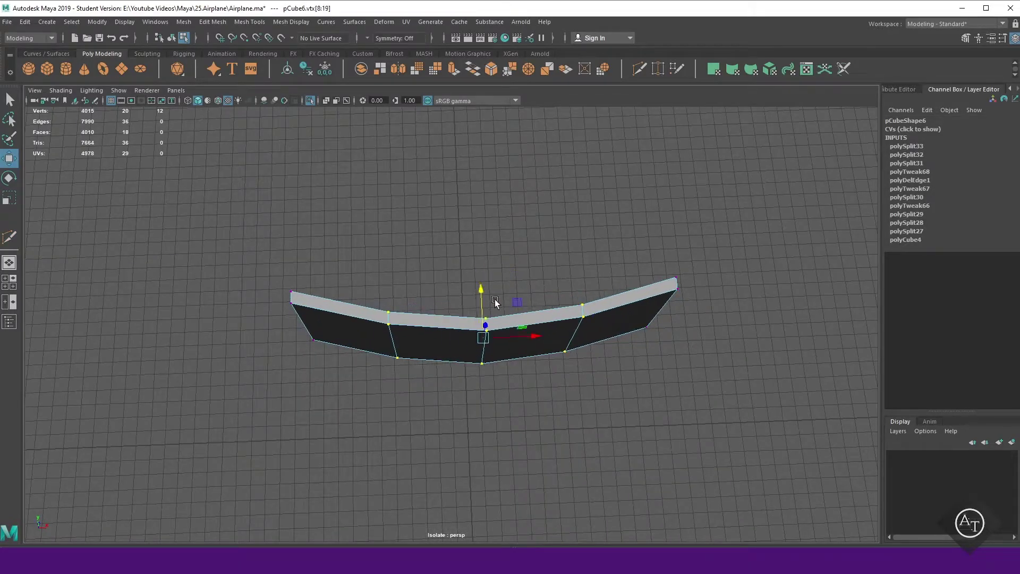
left_click_drag(497, 296, 562, 330, "alt")
left_click(562, 330)
right_click_drag(627, 198, 486, 288, "shift")
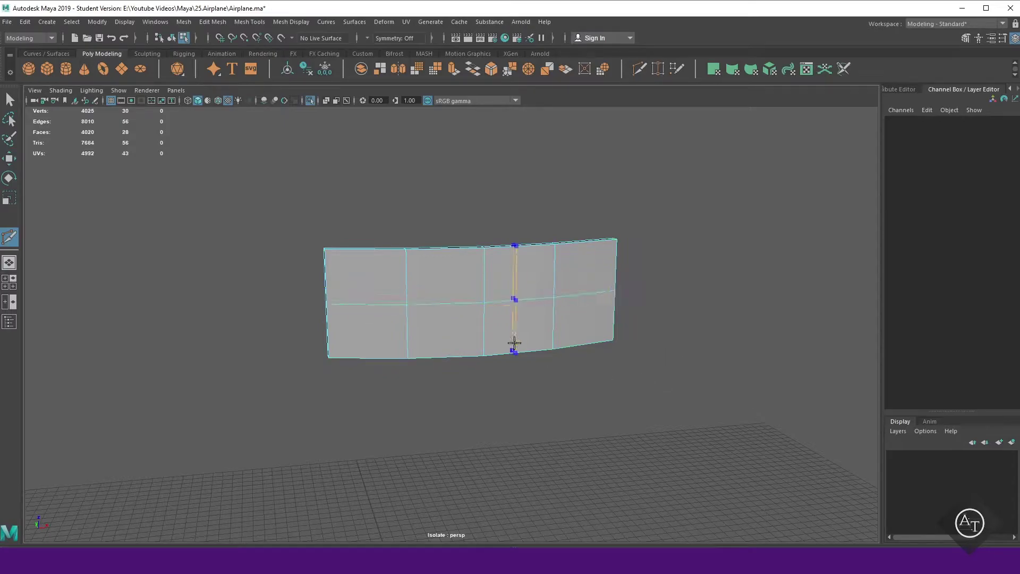
mouse_move(550, 343)
left_mouse_down("alt")
mouse_move(563, 358)
mouse_move(451, 290)
mouse_move(476, 310)
left_mouse_up("alt")
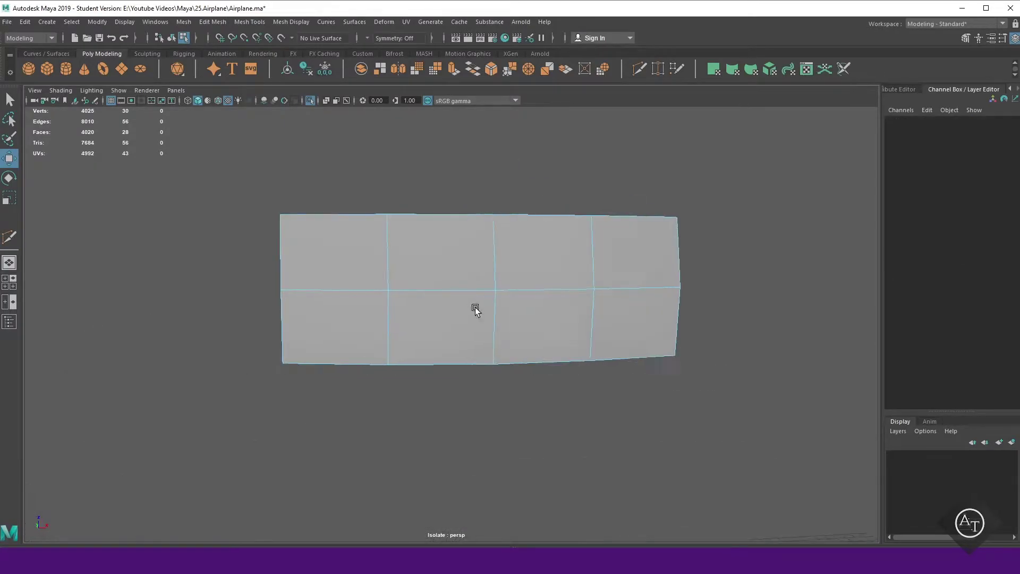
Arch the top edge by raising its middle vertices into a peak and lifting the row
left_click_drag(468, 202, 558, 234)
left_click_drag(490, 184, 489, 165)
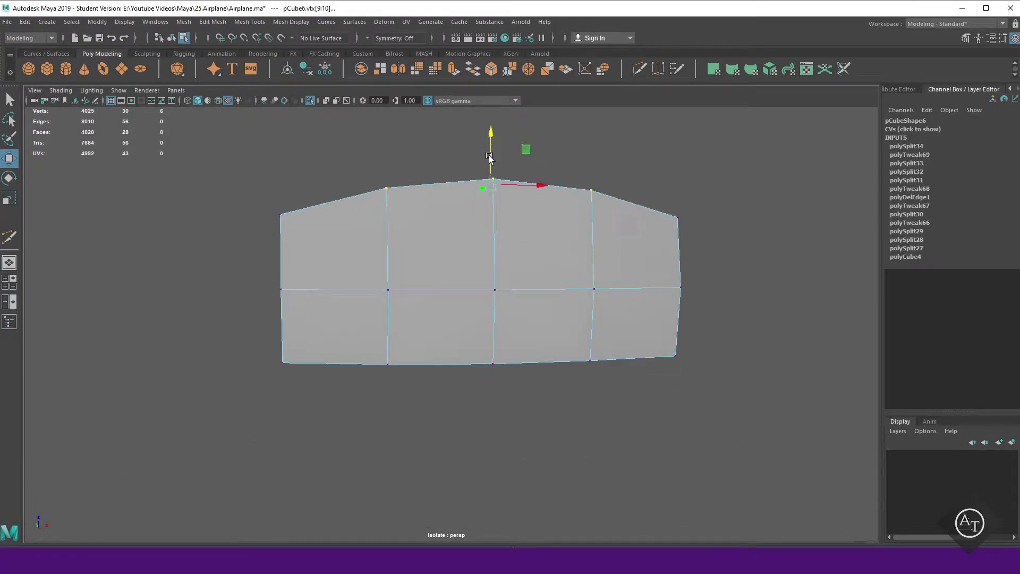
left_click_drag(646, 228, 646, 228)
left_click_drag(487, 160, 487, 172)
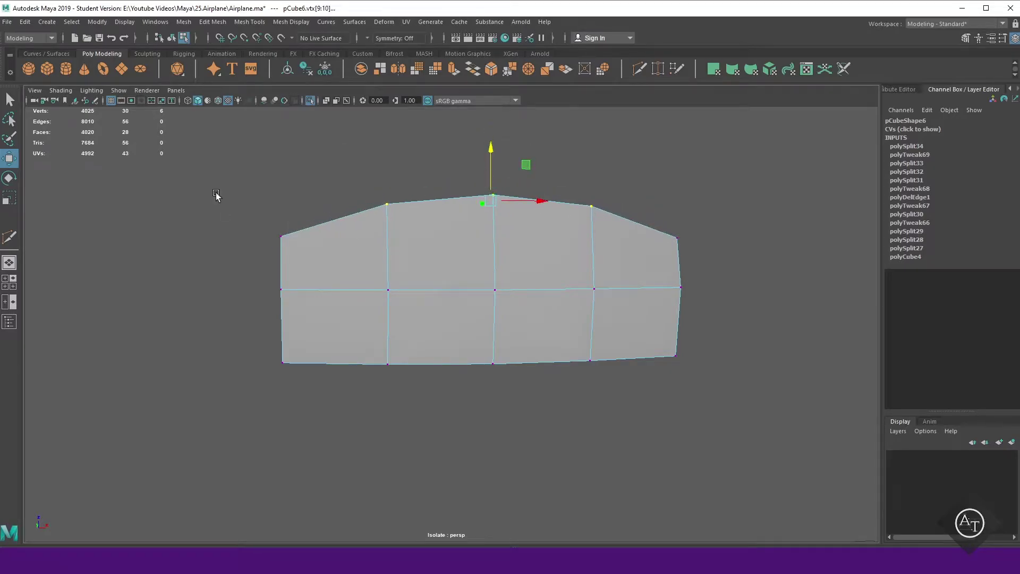
left_click_drag(216, 195, 691, 245)
middle_click_drag(453, 218, 452, 207)
Widen the panel at its middle row and restore the full airplane view
key("r")
left_click_drag(534, 287, 549, 420)
key("ctrl+1")
mouse_move(611, 383)
left_mouse_down("alt")
mouse_move(460, 334)
mouse_move(585, 317)
mouse_move(433, 331)
left_mouse_up("alt")
Isolate windshield pCube6 and rotate it -15° in X to tilt it back onto the rim
left_click(460, 334)
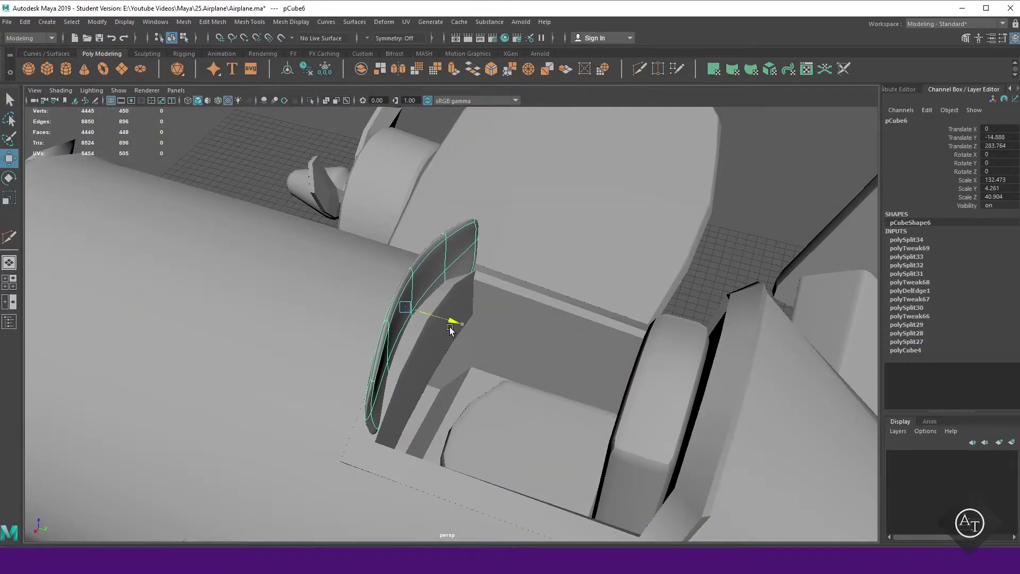
mouse_move(451, 330)
left_mouse_down("alt")
mouse_move(614, 381)
mouse_move(656, 369)
left_mouse_up("alt")
key("ctrl+1")
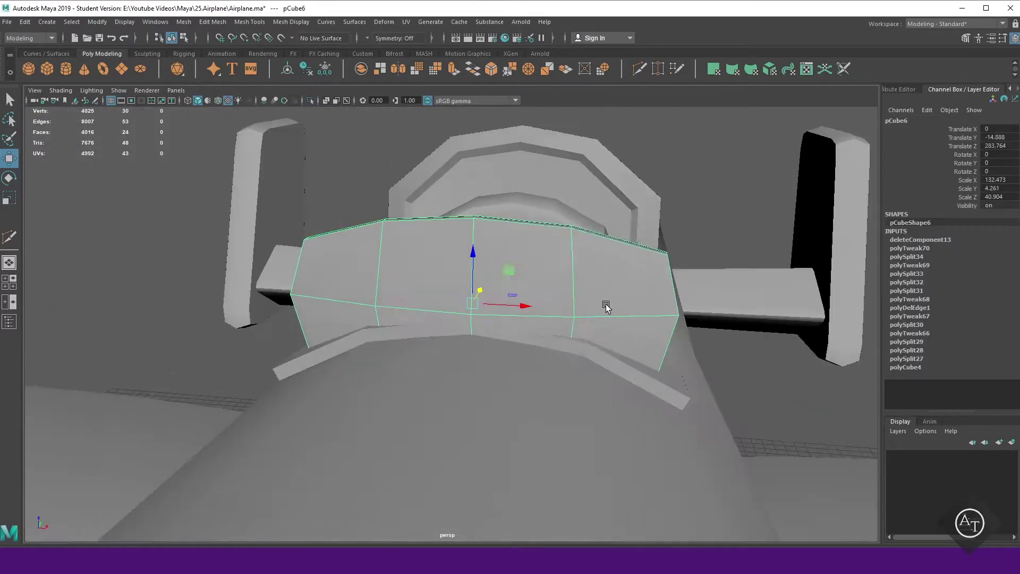
key("F9")
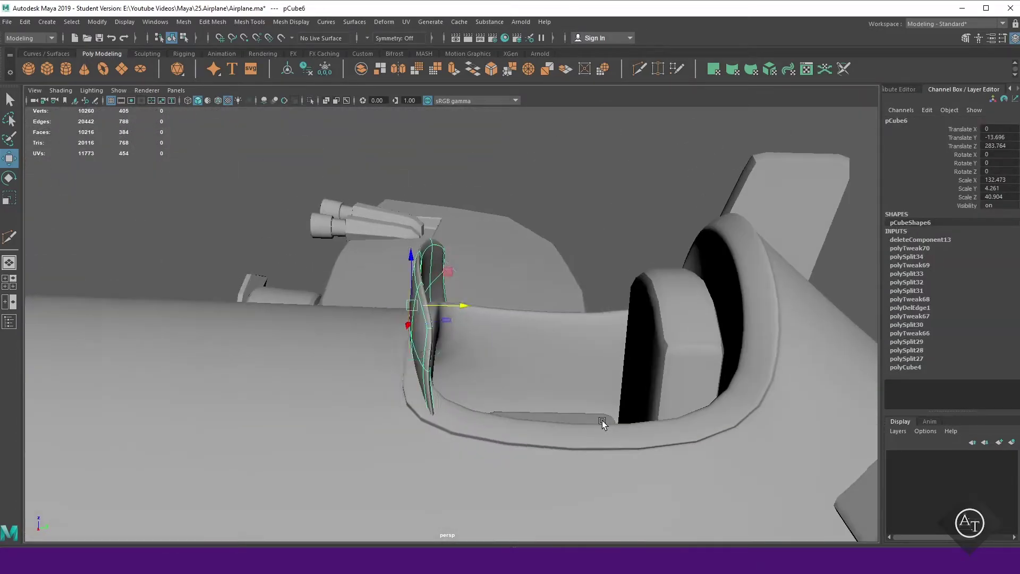
key("e")
left_click_drag(389, 269, 396, 297)
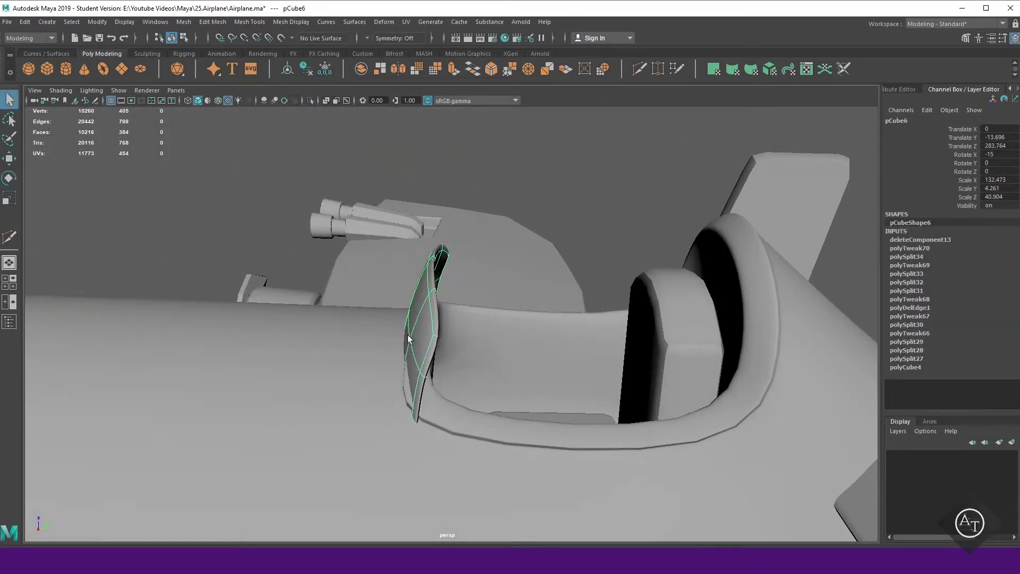
key("w")
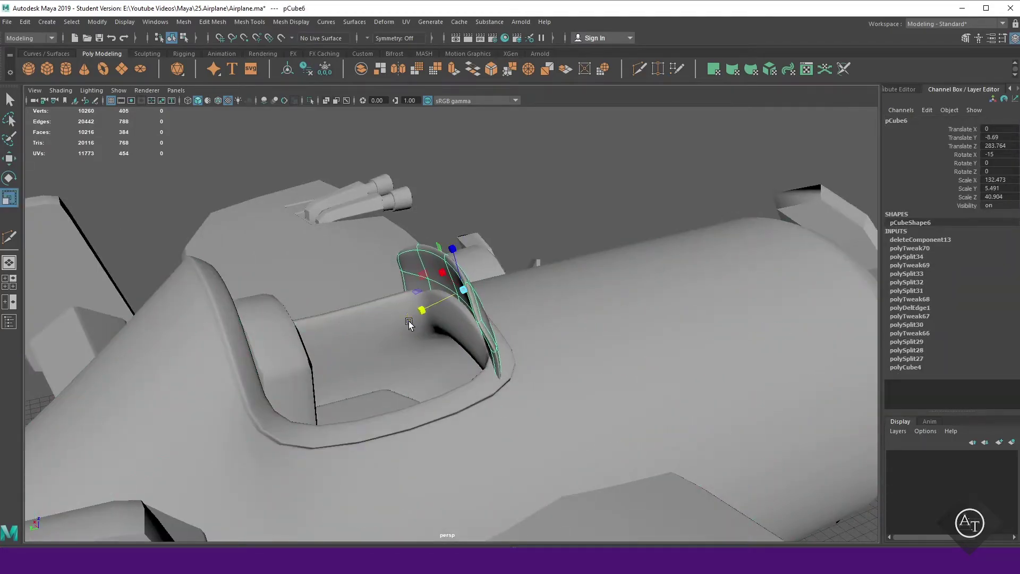
key("w")
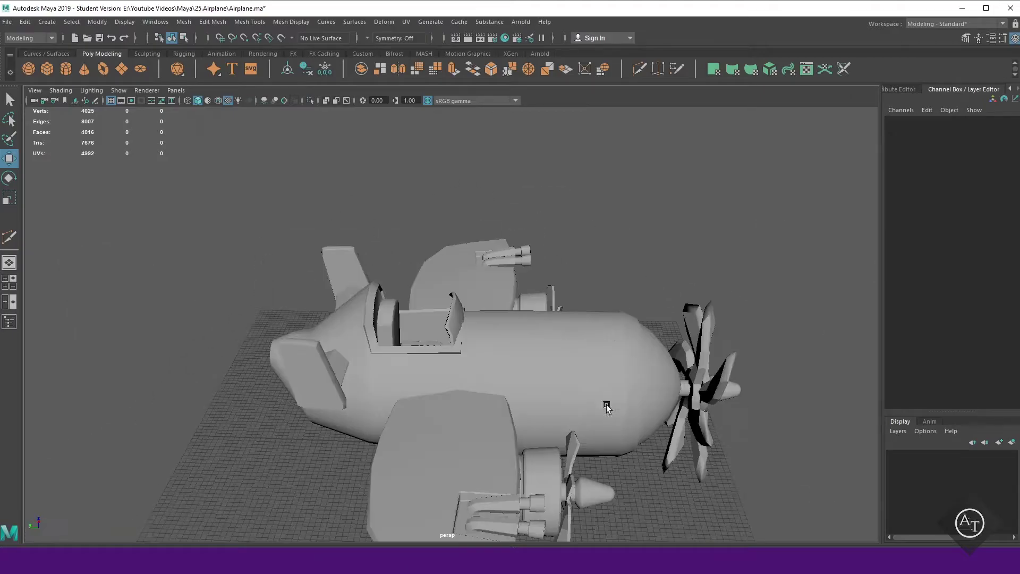
Shrink the new cylinder uniformly and inspect its faces in isolation
key("w")
type("8")
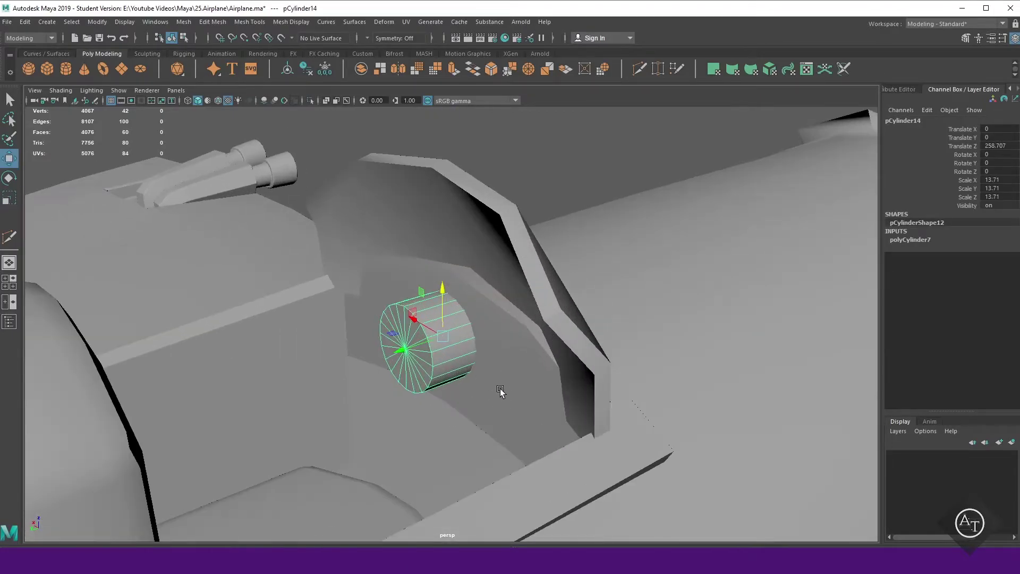
left_click(441, 369)
mouse_move(442, 337)
left_mouse_down()
mouse_move(412, 341)
mouse_move(425, 356)
left_mouse_up()
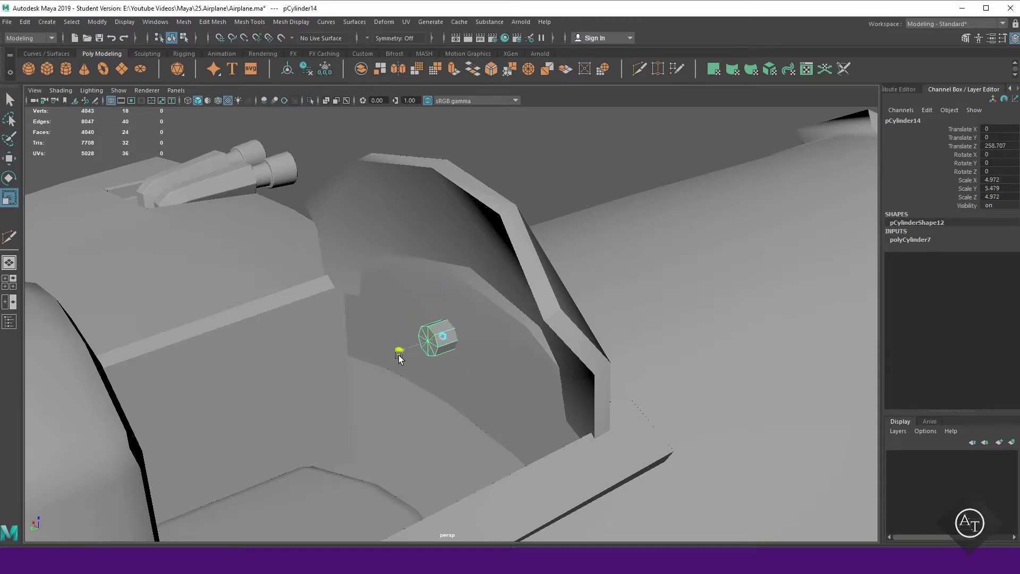
key("ctrl+1")
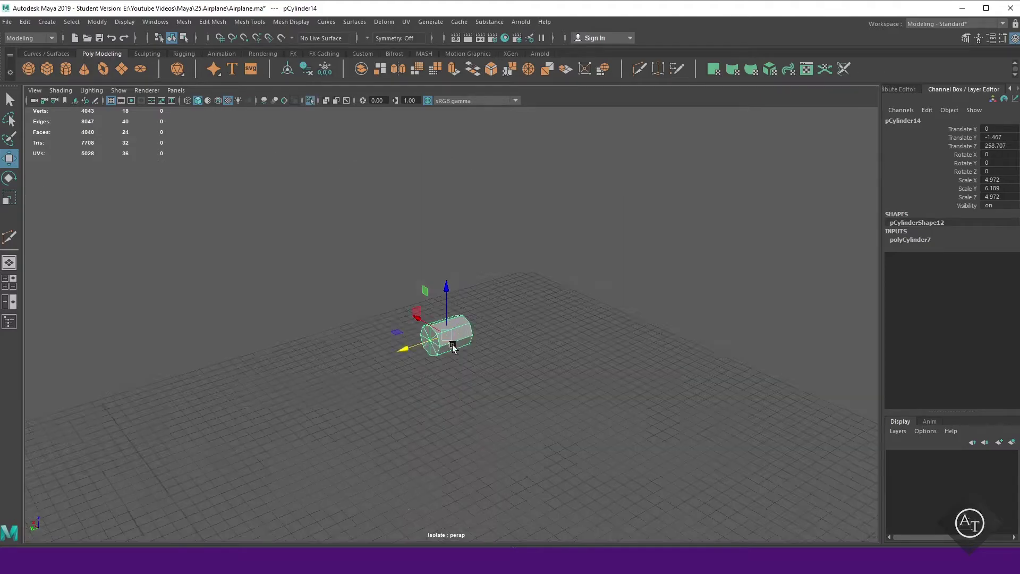
key("F11")
mouse_move(444, 341)
left_mouse_down("alt")
mouse_move(526, 383)
mouse_move(560, 374)
left_mouse_up("alt")
left_click(560, 374)
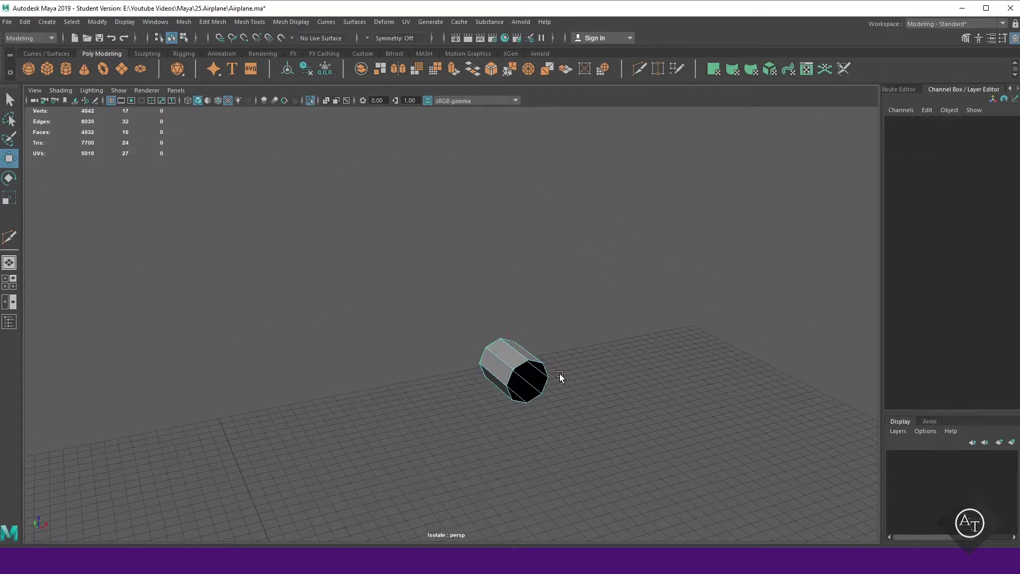
key("ctrl+1")
Frame the small cylinder and select its end face
right_click_drag(555, 169, 572, 156)
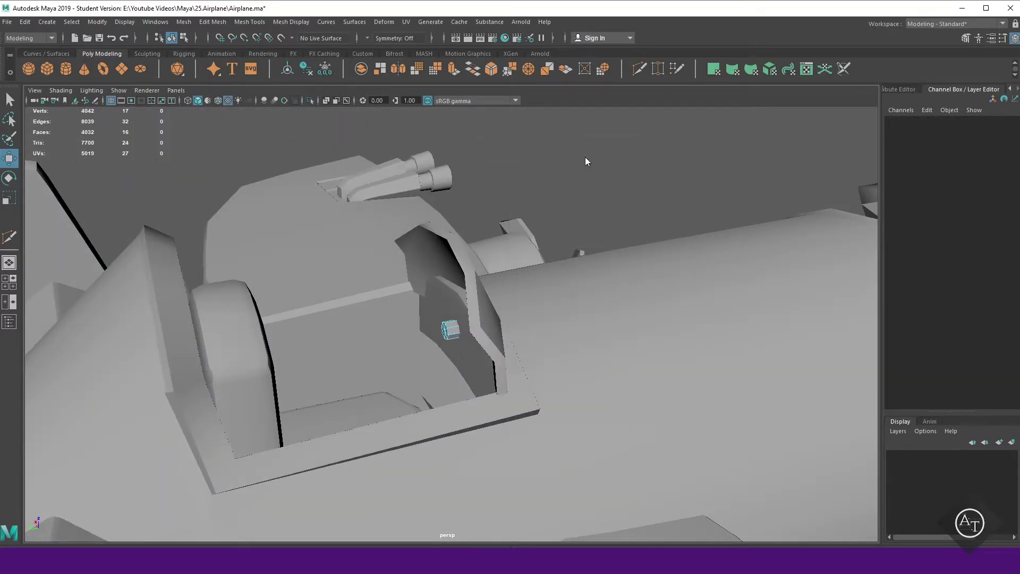
key("f")
right_click_drag(432, 270, 383, 271)
left_click_drag(407, 316, 443, 370)
left_click_drag(444, 369, 396, 346, "alt")
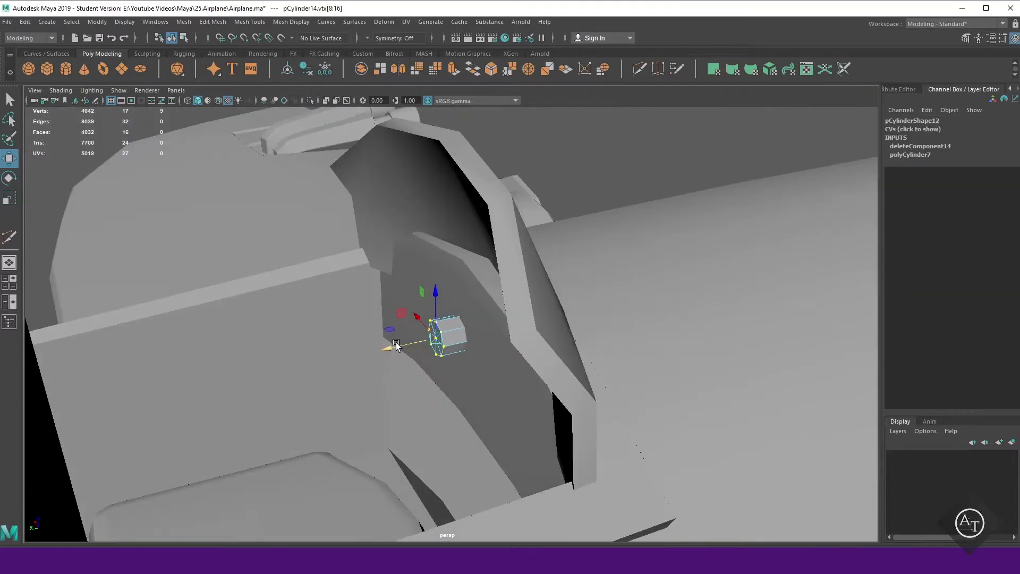
right_click_drag(441, 282, 448, 331, "shift")
left_click_drag(447, 331, 401, 363, "alt")
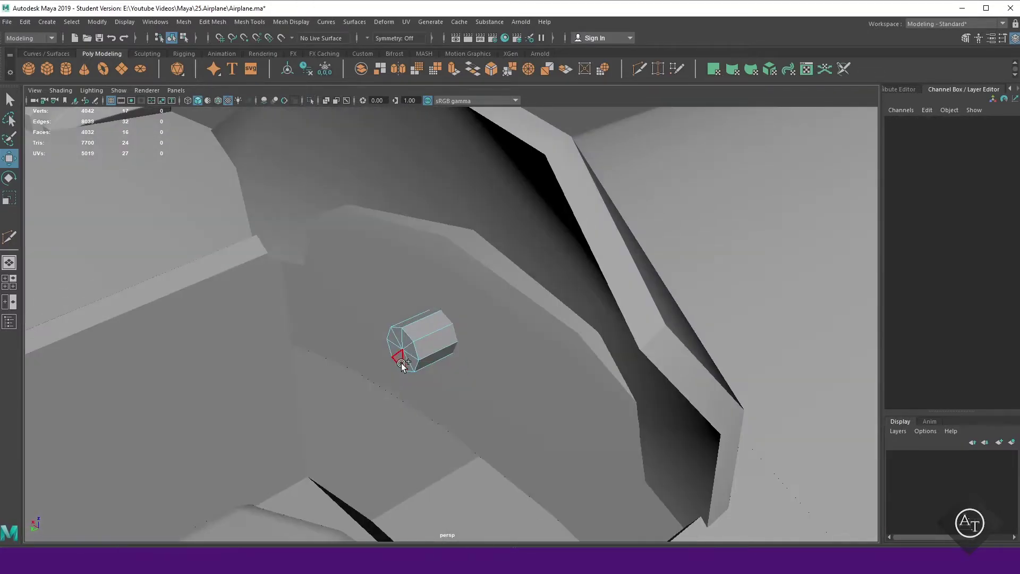
scroll(399, 346, "up", 3)
Extrude the cylinder's end face and pull the new section outward along local Z
key("ctrl+e")
key("ctrl+z")
left_click(417, 355)
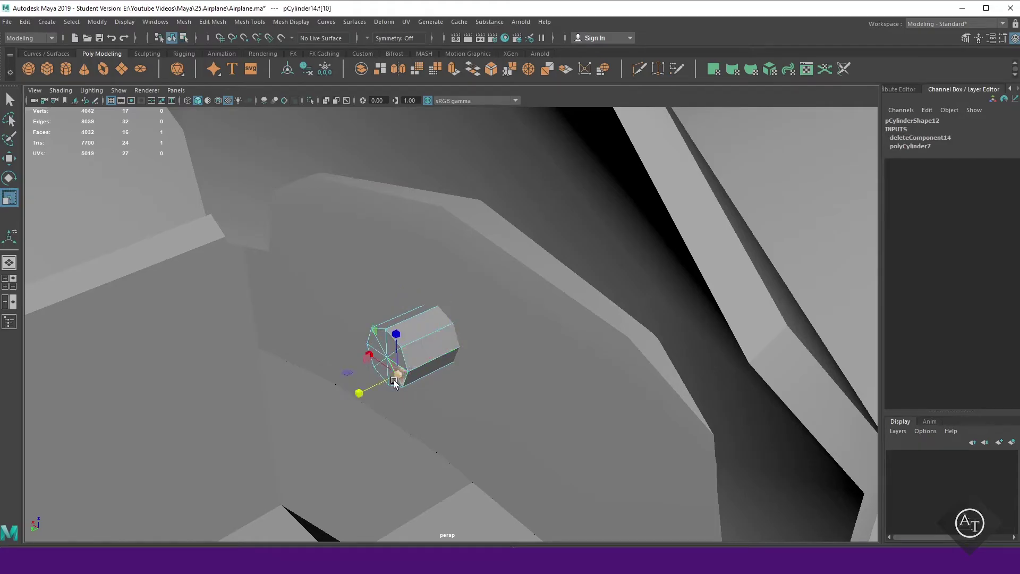
key("ctrl+e")
middle_click_drag(377, 408, 323, 409)
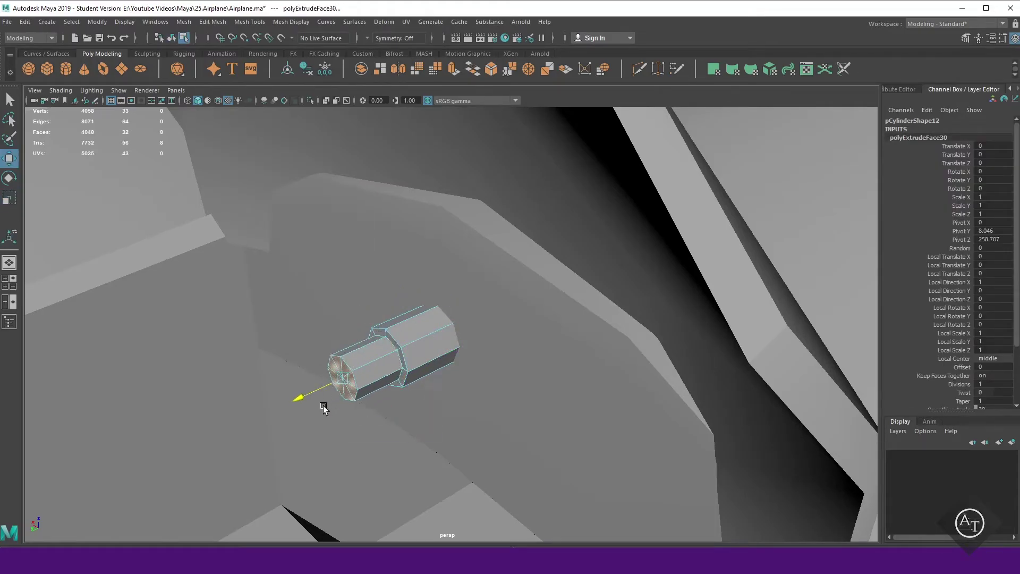
scroll(374, 382, "down", 6)
key("F8")
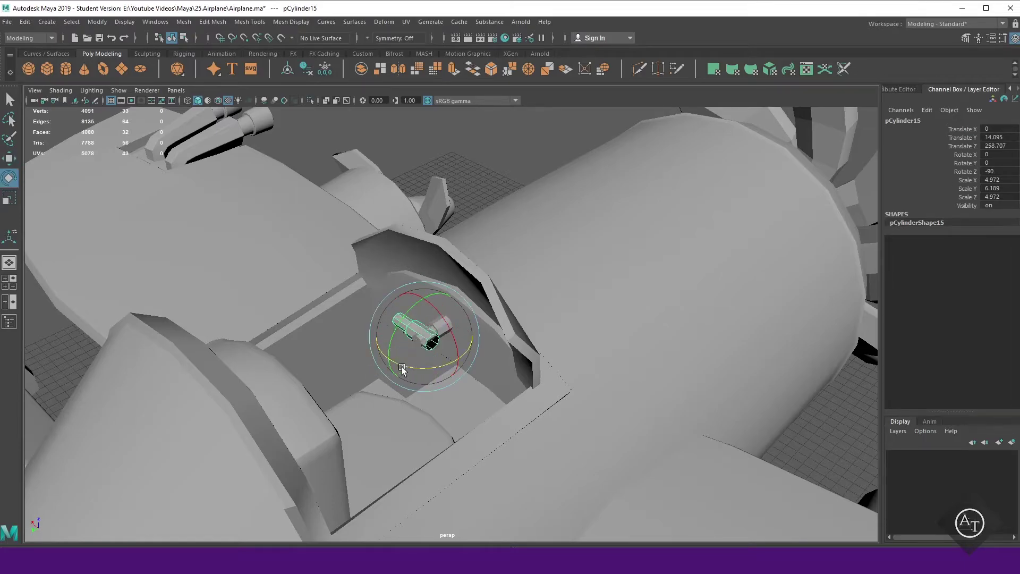
Scale the cockpit cylinder into a long horizontal bar shifted along X
left_click_drag(402, 370, 503, 372, "alt")
key("ctrl+z")
mouse_move(438, 390)
left_mouse_down("alt")
mouse_move(498, 384)
mouse_move(500, 346)
mouse_move(391, 364)
left_mouse_up("alt")
left_click(500, 345)
key("r")
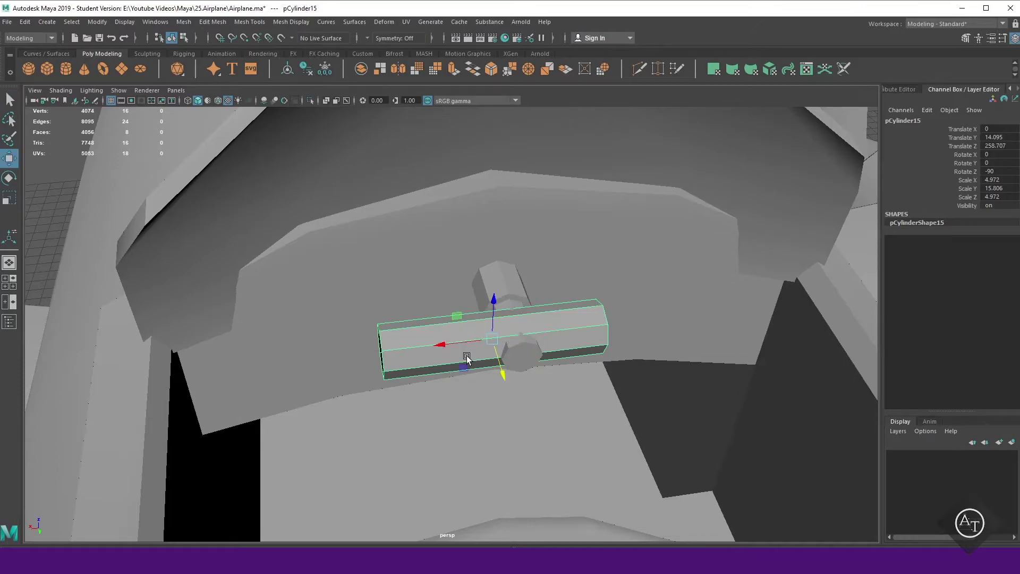
mouse_move(467, 359)
left_mouse_down()
mouse_move(518, 356)
mouse_move(452, 373)
mouse_move(505, 362)
mouse_move(143, 394)
left_mouse_up()
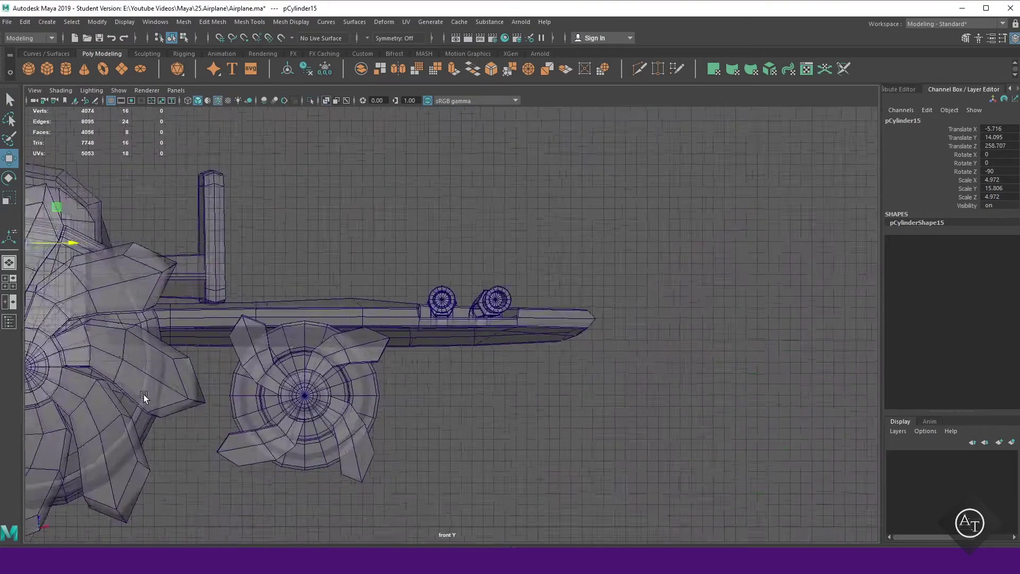
key("f")
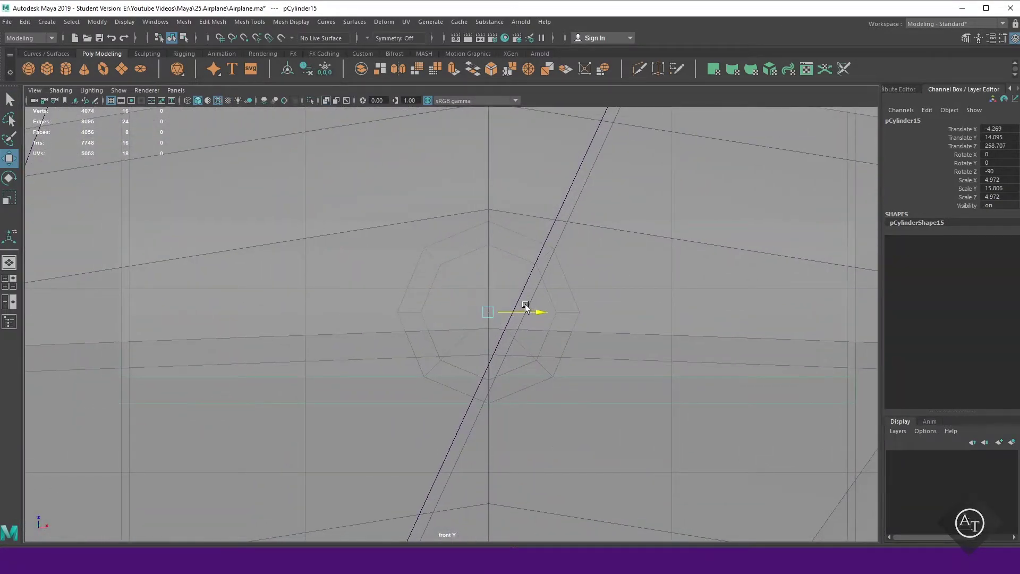
key("space")
key("space")
mouse_move(388, 271)
right_mouse_down()
mouse_move(380, 244)
mouse_move(440, 255)
right_mouse_up()
Duplicate the bar, rotate the copy -90° upright, and move it to the bar's end
key("ctrl+d")
mouse_move(495, 330)
left_mouse_down()
mouse_move(511, 214)
mouse_move(462, 229)
left_mouse_up()
key("e")
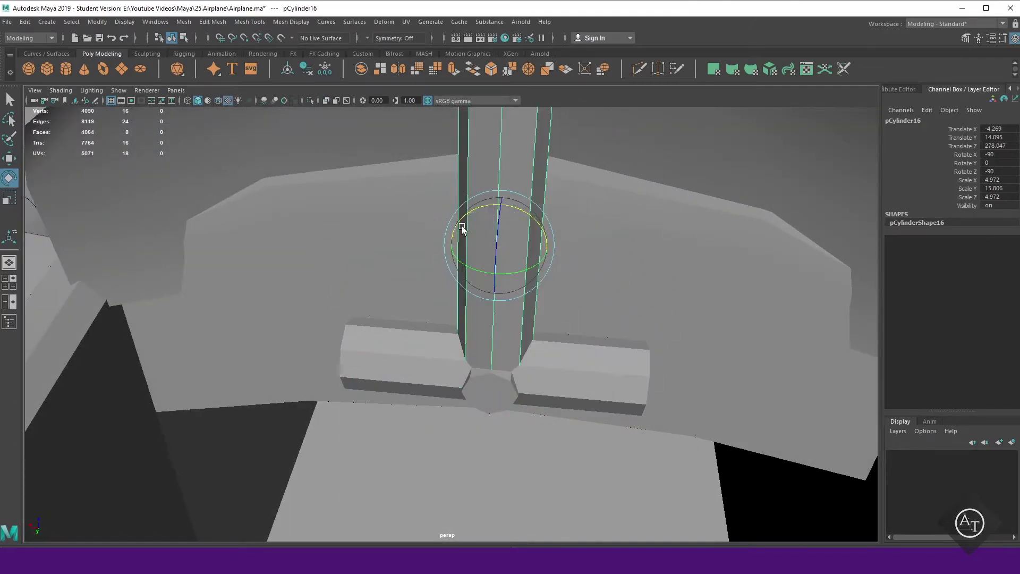
key("w")
mouse_move(492, 273)
left_mouse_down()
mouse_move(268, 230)
mouse_move(381, 285)
mouse_move(396, 399)
left_mouse_up()
Combine the bar and upright into one mesh and select their facing end edges
left_click(396, 399)
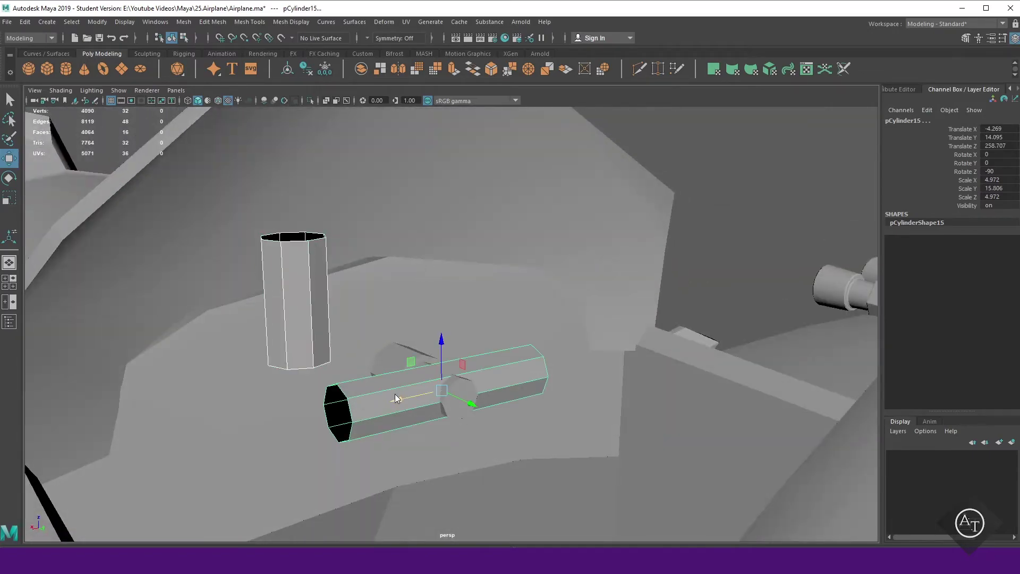
right_click_drag(396, 399, 383, 539, "shift")
right_click_drag(349, 269, 348, 242)
Bridge the facing end edges with a Blend curve type into a smooth bent joint
mouse_move(384, 366)
right_mouse_down("shift")
mouse_move(425, 371)
mouse_move(360, 495)
right_mouse_up("shift")
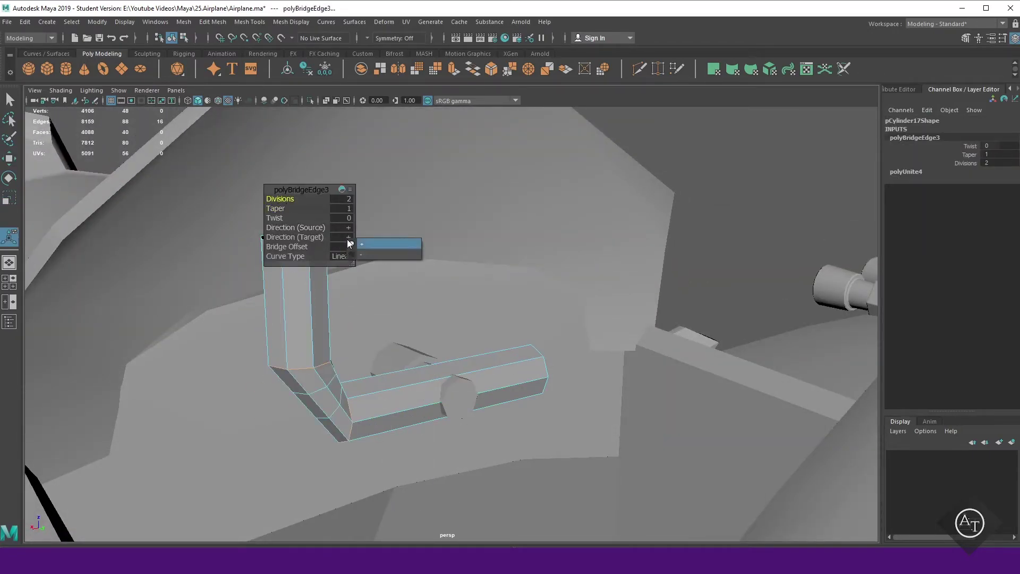
left_click(355, 283)
left_click(353, 278)
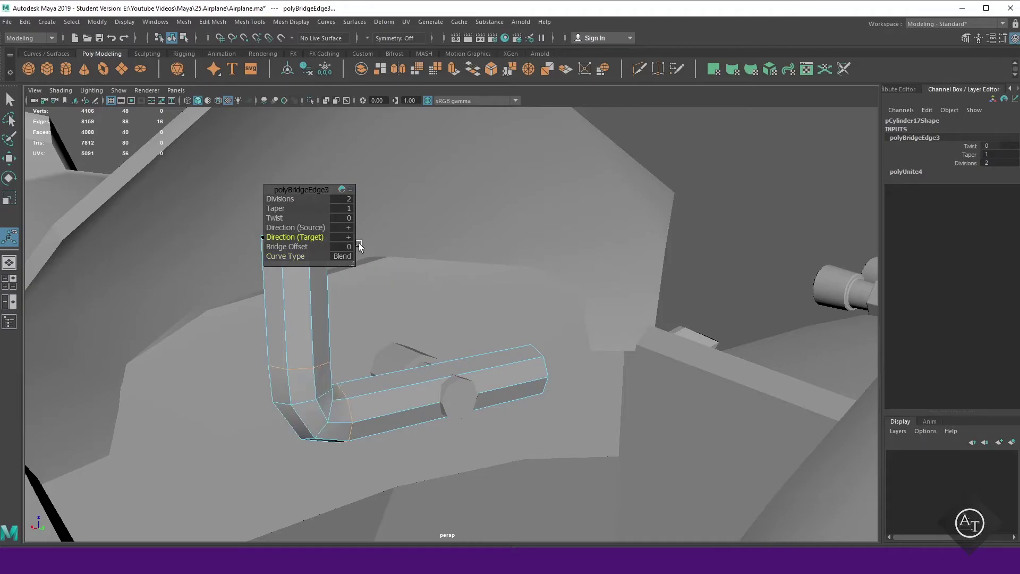
left_click_drag(353, 280, 428, 413, "alt")
scroll(365, 308, "up", 2)
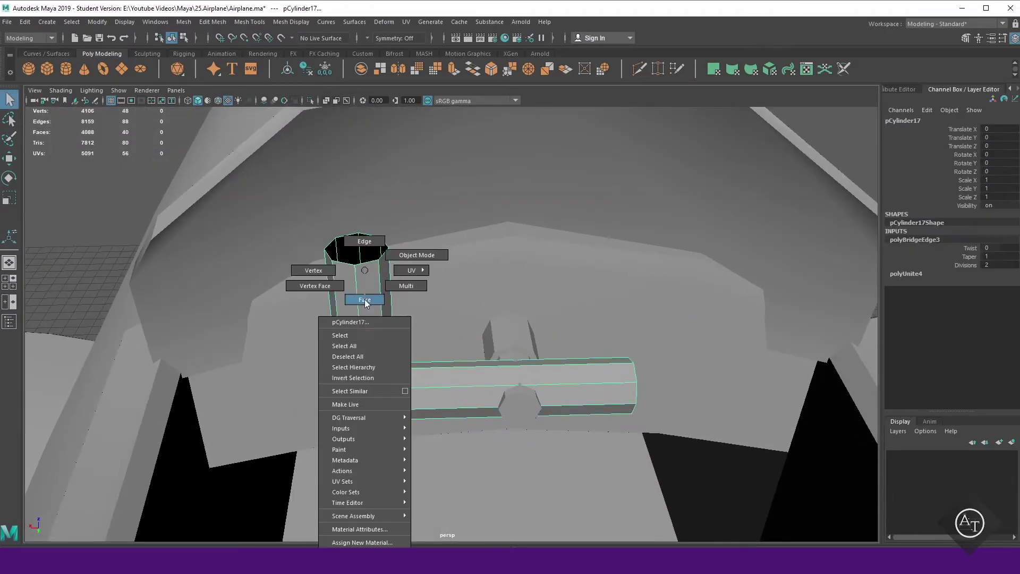
Trim away the crossbar section extending past the shaft
right_click_drag(365, 309, 365, 340)
left_click_drag(319, 228, 388, 319)
key("w")
right_click_drag(363, 270, 419, 268)
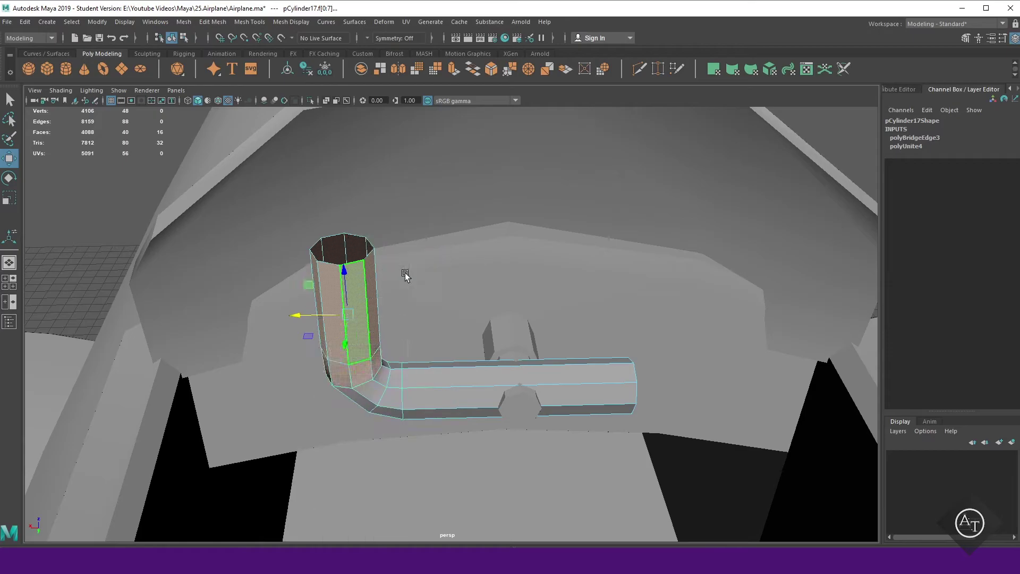
mouse_move(419, 268)
left_mouse_down("alt")
mouse_move(485, 398)
mouse_move(541, 348)
left_mouse_up("alt")
right_click_drag(541, 349, 525, 354, "shift")
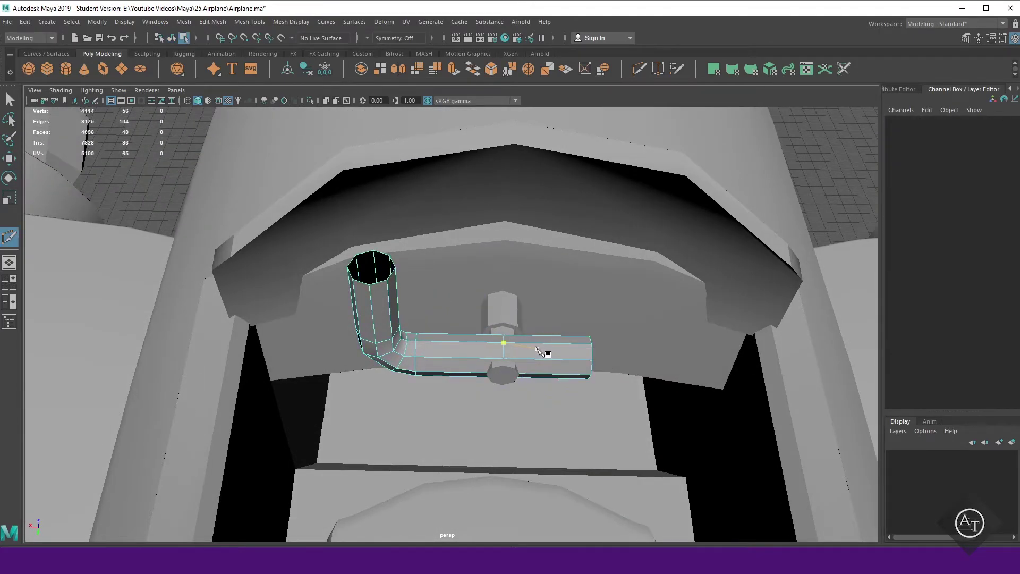
key("ctrl+z")
Extrude the upright's top edge loop and shrink it inward into a rim
key("w")
double_click(364, 283)
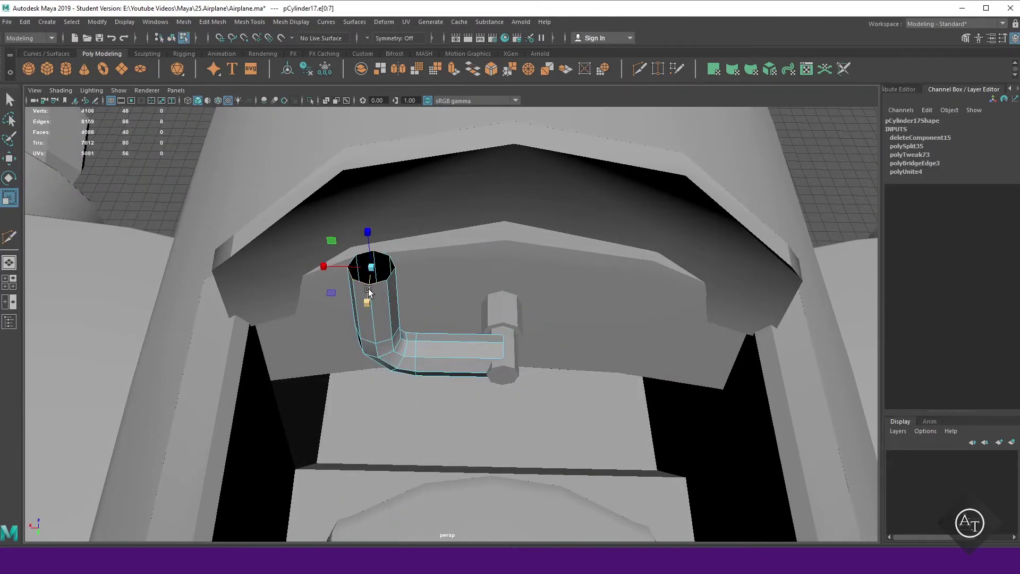
key("ctrl+e")
right_click_drag(371, 244, 375, 250, "shift")
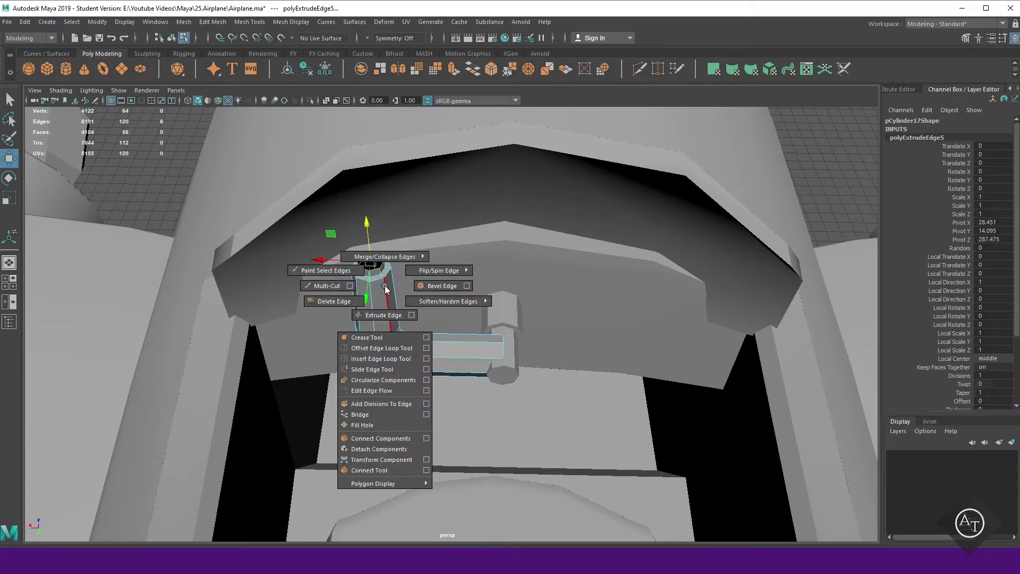
scroll(372, 266, "up", 5)
right_click_drag(329, 291, 340, 319)
Fill the upright's open top and split the cap with Multi-Cut edges
key("r")
mouse_move(337, 271)
right_mouse_down()
mouse_move(325, 297)
mouse_move(340, 319)
right_mouse_up()
right_click_drag(325, 270, 366, 259)
key("w")
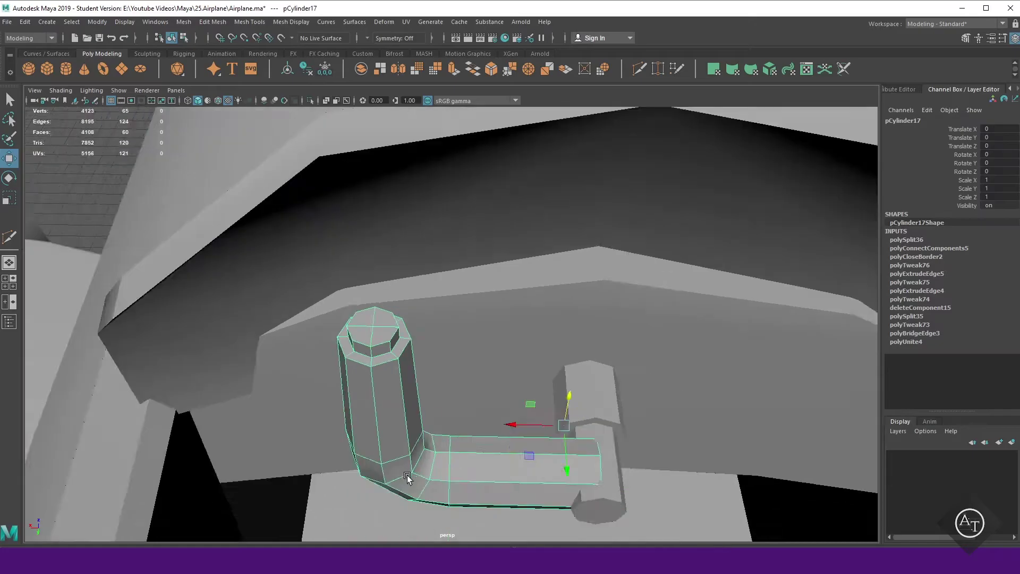
scroll(407, 475, "down", 3)
mouse_move(408, 475)
left_mouse_down("alt")
mouse_move(479, 452)
mouse_move(419, 412)
left_mouse_up("alt")
scroll(519, 443, "up", 3)
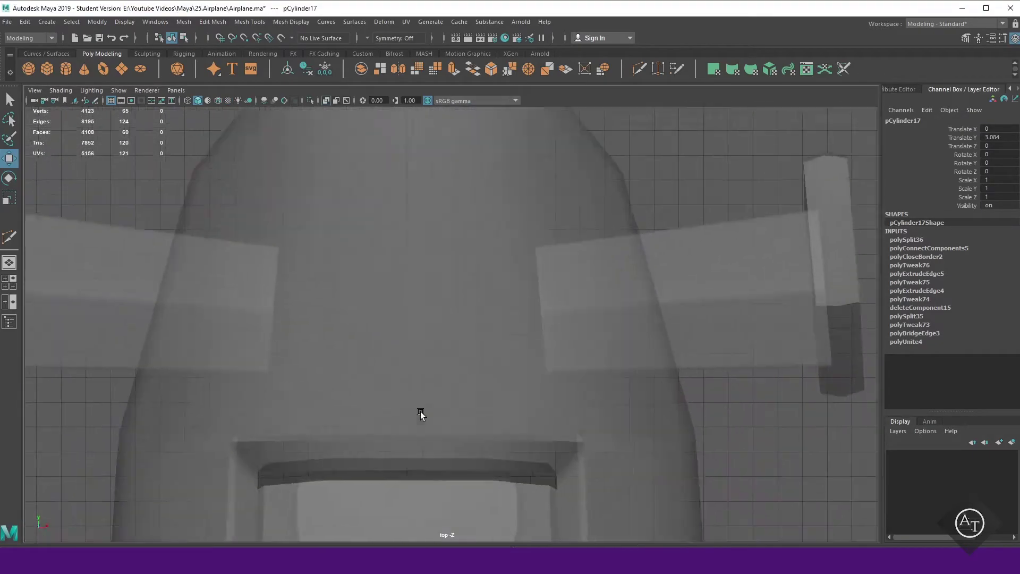
Mirror the bent bar across the shaft to form a U-shaped yoke
right_click_drag(422, 355, 426, 421, "shift")
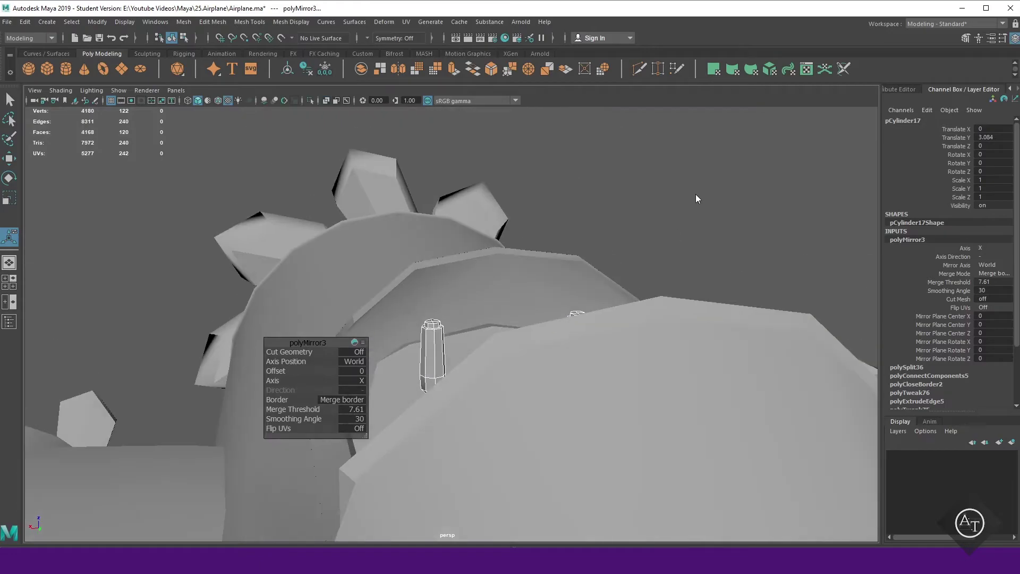
left_click_drag(365, 347, 487, 391, "alt")
left_click(452, 425)
key("w")
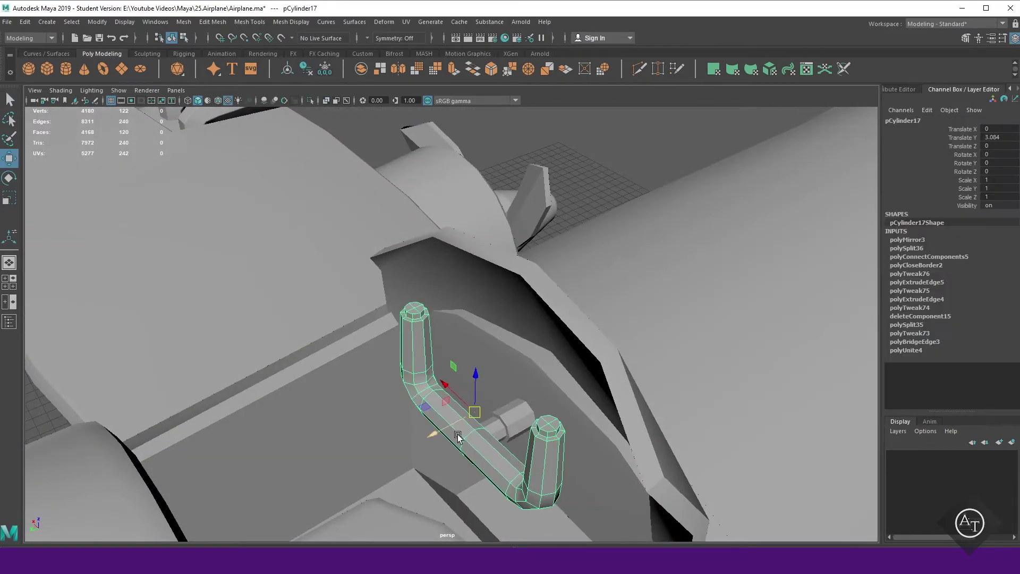
key("f")
scroll(601, 460, "down", 3)
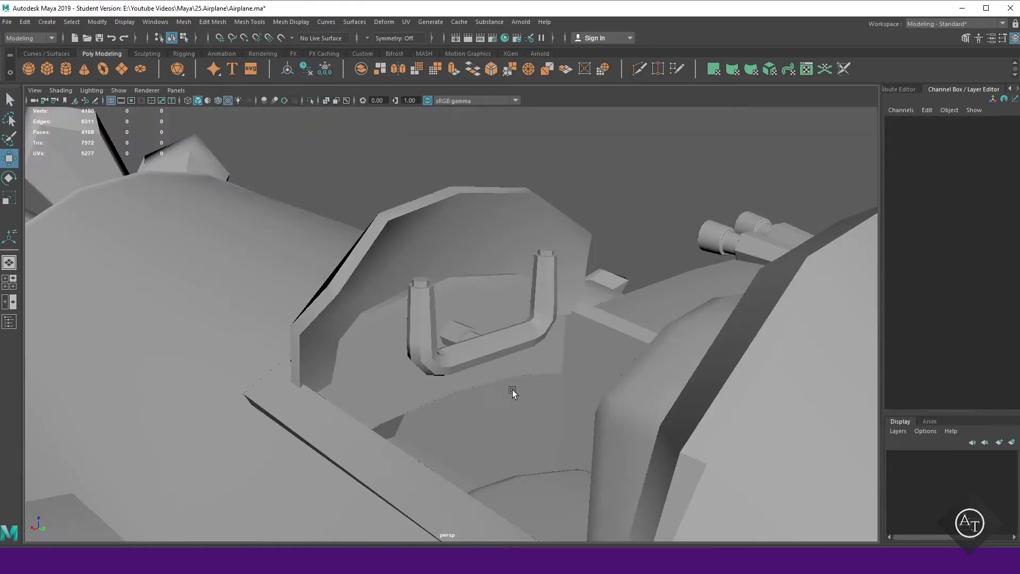
Combine the yoke with shaft pCylinder14 into pCylinder18 and lower it into the cockpit
left_click_drag(512, 392, 471, 410, "alt")
left_click(471, 409)
key("f")
key("ctrl+1")
right_click_drag(526, 282, 580, 255, "shift")
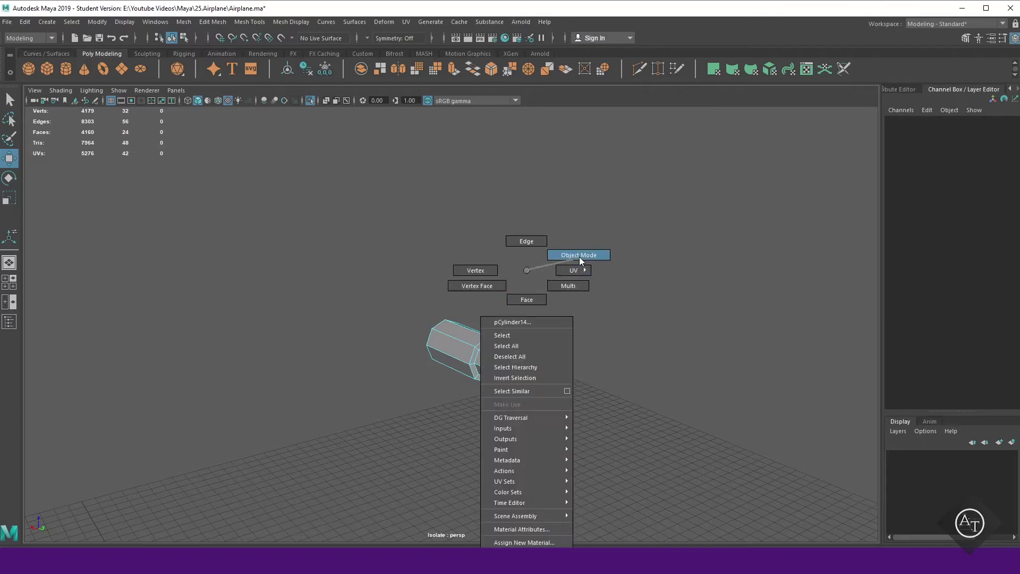
key("ctrl+1")
key("f")
left_click_drag(474, 362, 473, 383)
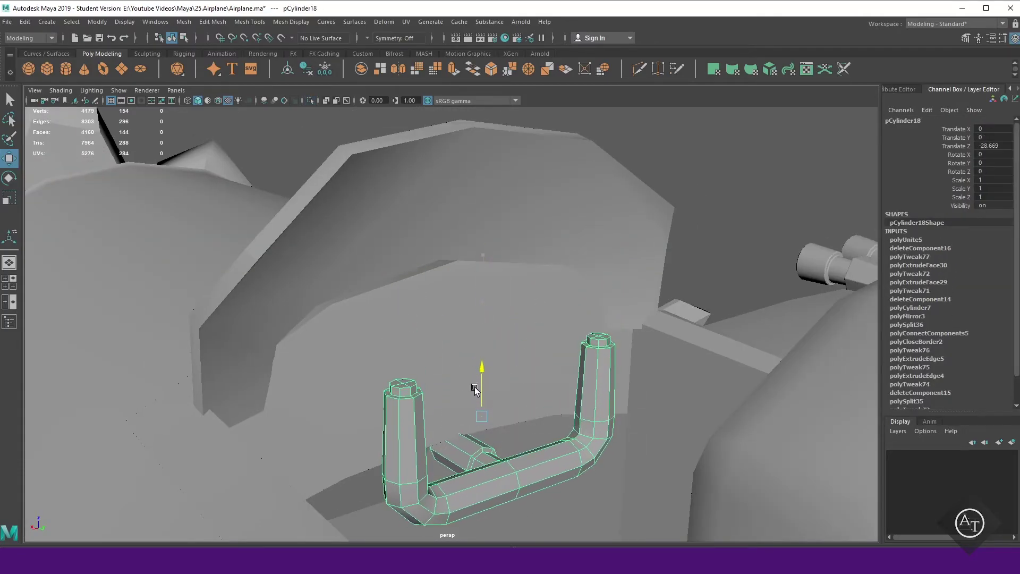
Preview the whole airplane in smooth mode (3)
left_click(706, 228)
scroll(599, 319, "down", 5)
mouse_move(599, 319)
left_mouse_down("alt")
mouse_move(622, 312)
mouse_move(489, 369)
left_mouse_up("alt")
key("3")
left_click(615, 326)
scroll(562, 369, "up", 5)
scroll(562, 369, "down", 5)
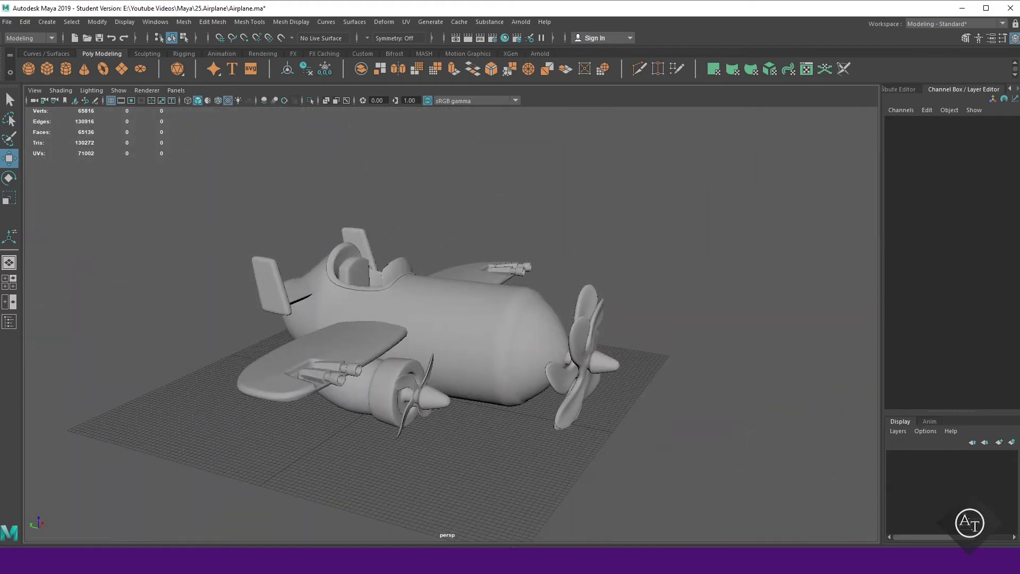